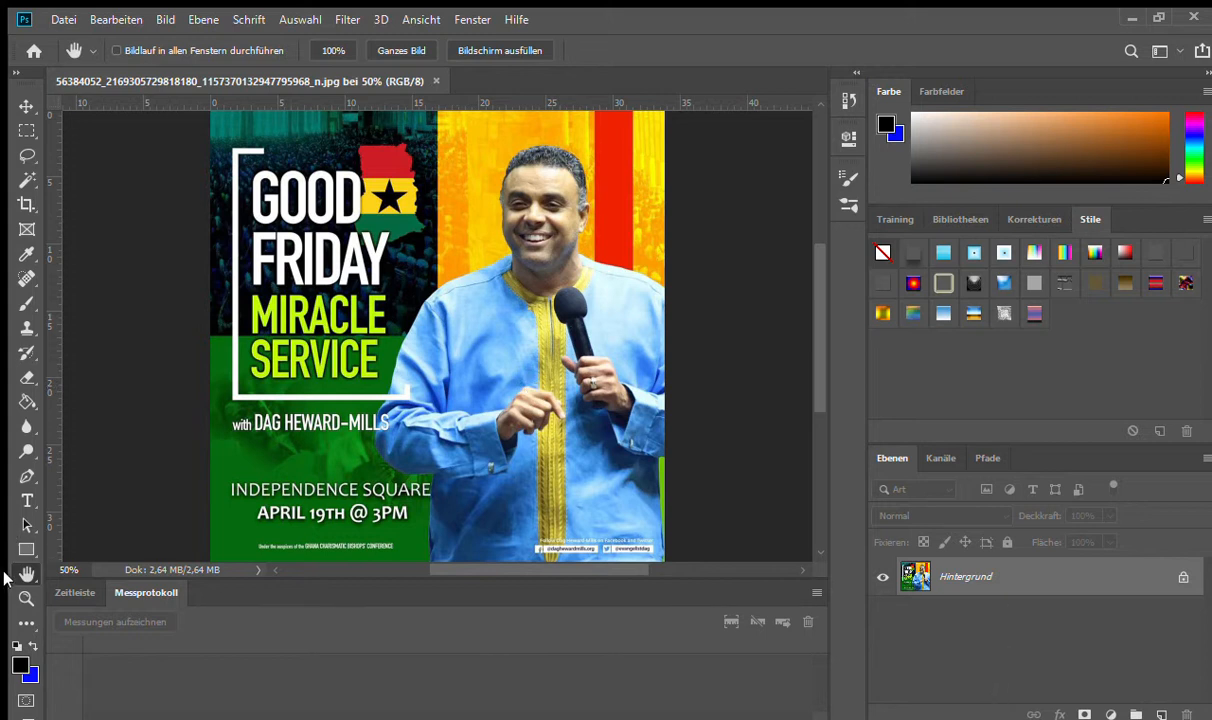
Step: Enlarge the view of the man's head to 100% and activate the Polygonal Lasso tool
{"action": "left_click", "coordinate": [26, 598]}
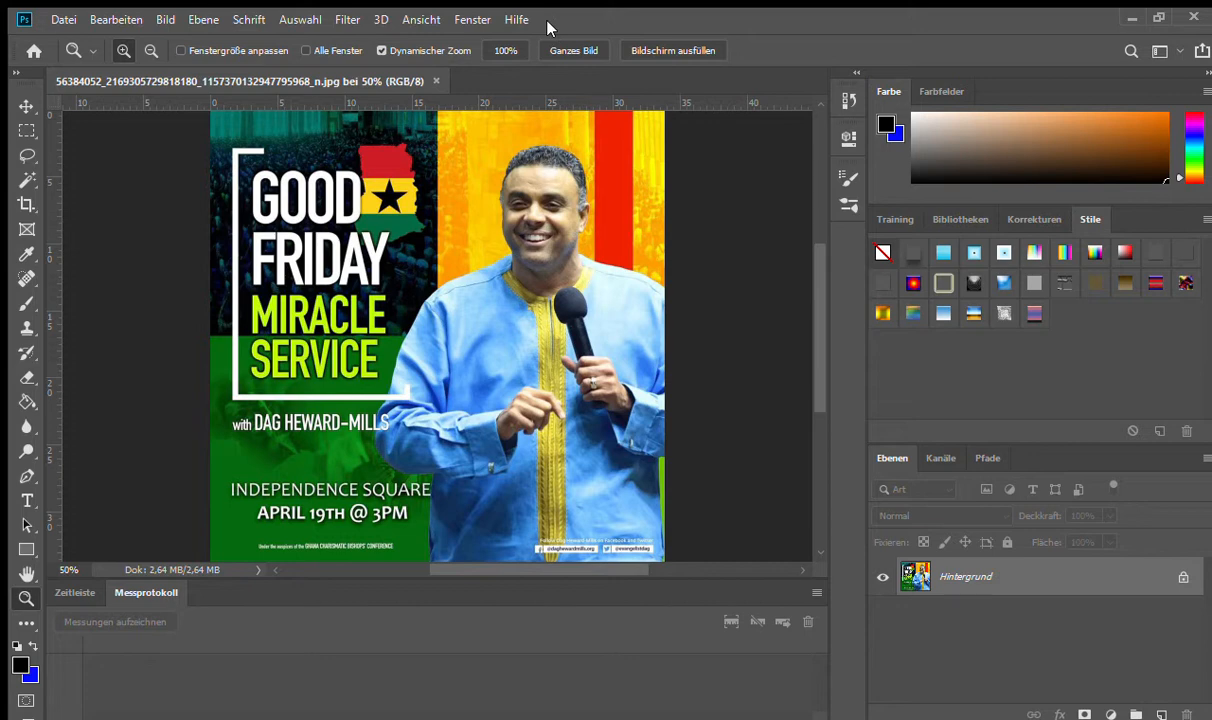
{"action": "left_click", "coordinate": [513, 228]}
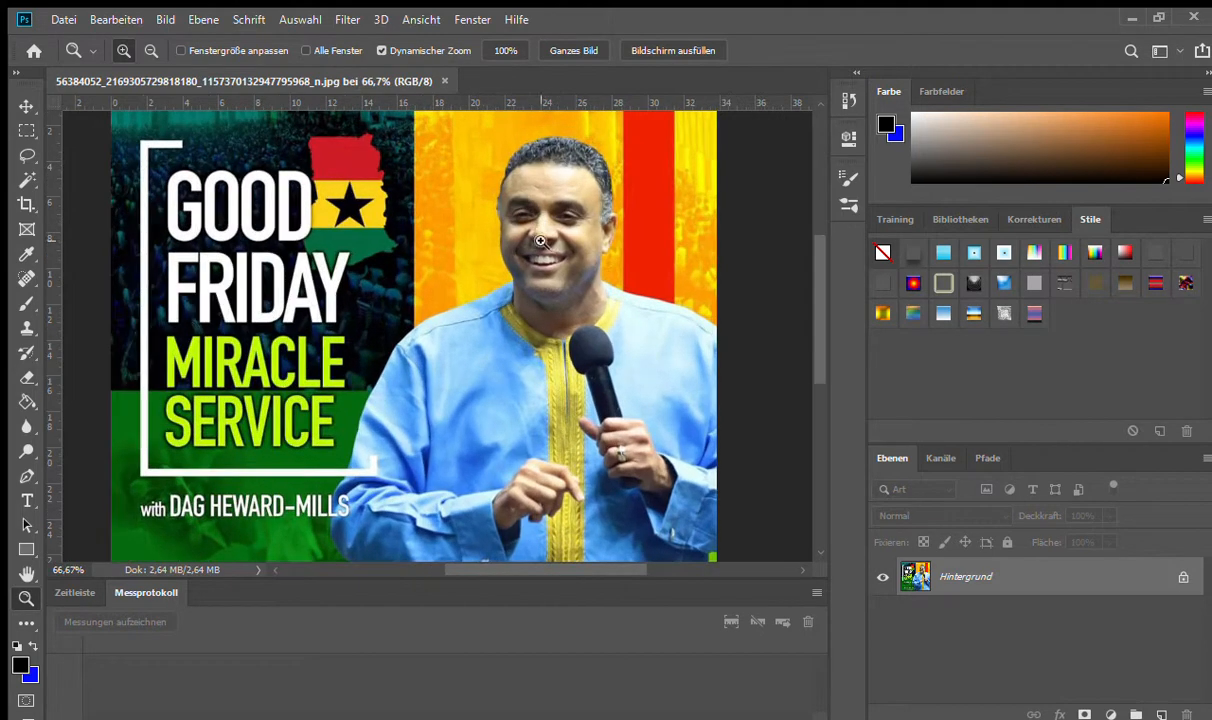
{"action": "left_click", "coordinate": [530, 145]}
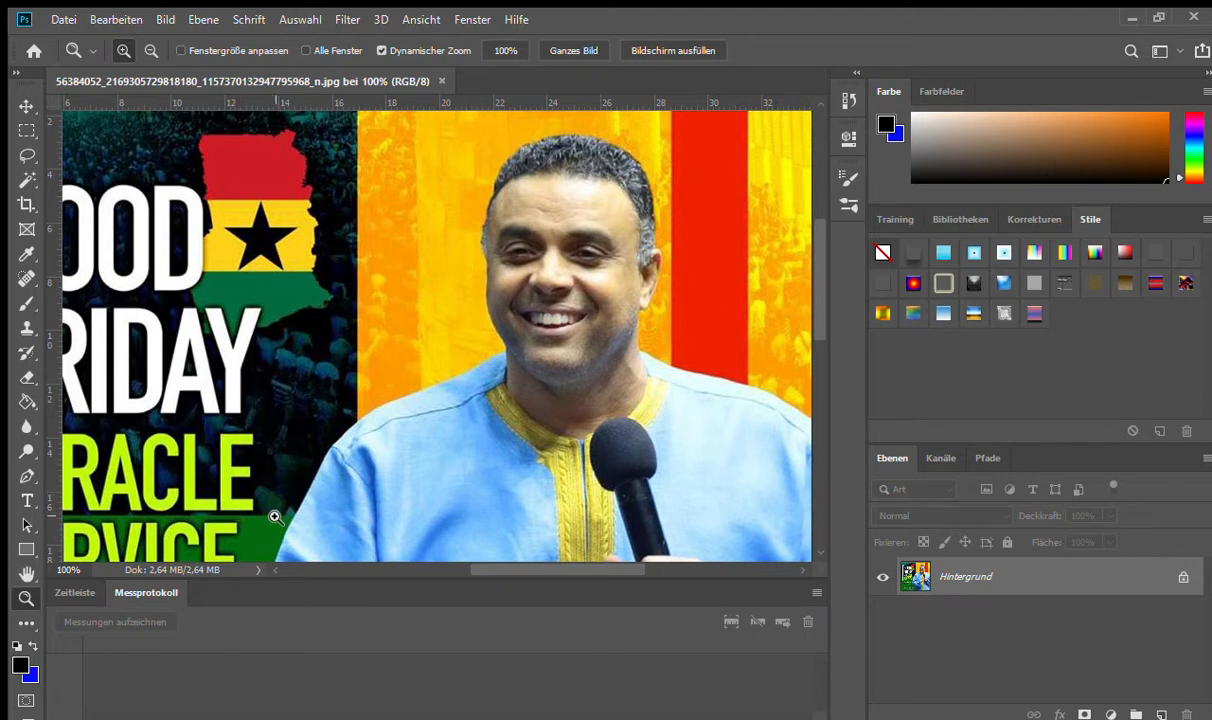
{"action": "left_click", "coordinate": [25, 156]}
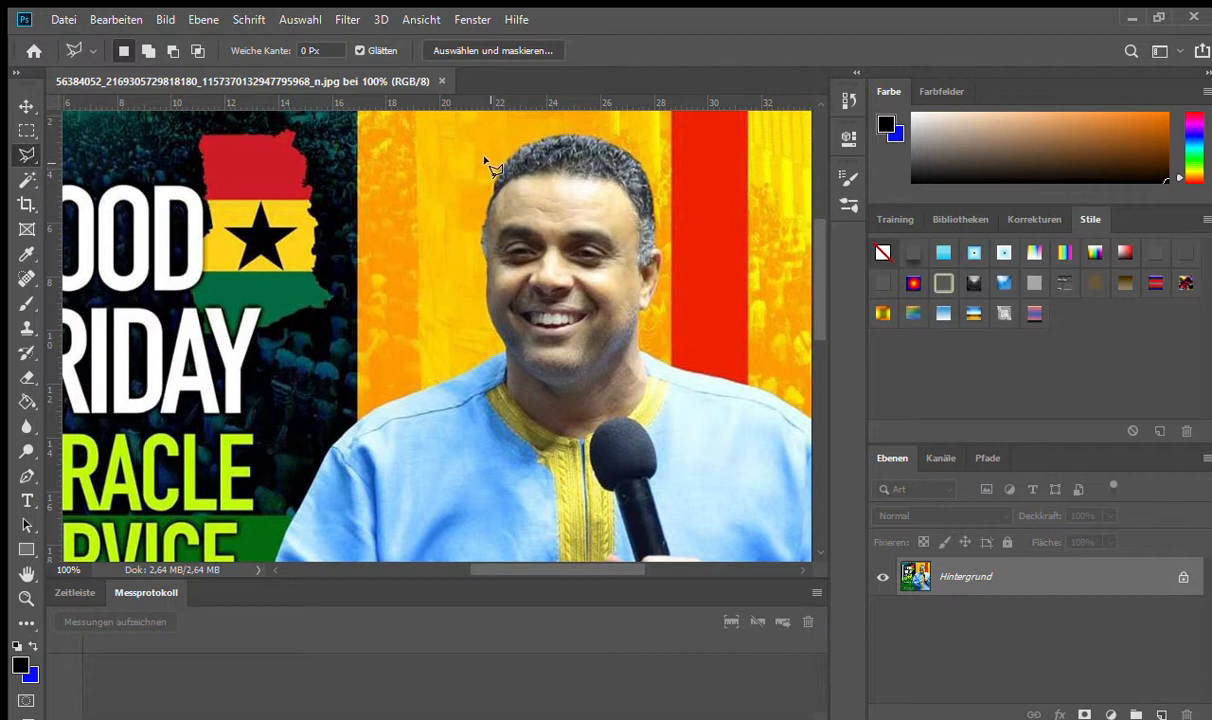
Step: Cycle through the freehand, polygonal and magnetic lasso variants, ending on the freehand Lasso tool
{"action": "left_click", "coordinate": [24, 158], "text": "alt"}
{"action": "left_click", "coordinate": [24, 158], "text": "alt"}
{"action": "left_click", "coordinate": [27, 155], "text": "alt"}
{"action": "left_click", "coordinate": [27, 155], "text": "alt"}
{"action": "left_click", "coordinate": [27, 155], "text": "alt"}
{"action": "left_click", "coordinate": [27, 155], "text": "alt"}
{"action": "left_click", "coordinate": [27, 155], "text": "alt"}
{"action": "left_click", "coordinate": [27, 155], "text": "alt"}
{"action": "left_click", "coordinate": [27, 155], "text": "alt"}
{"action": "left_click", "coordinate": [27, 155], "text": "alt"}
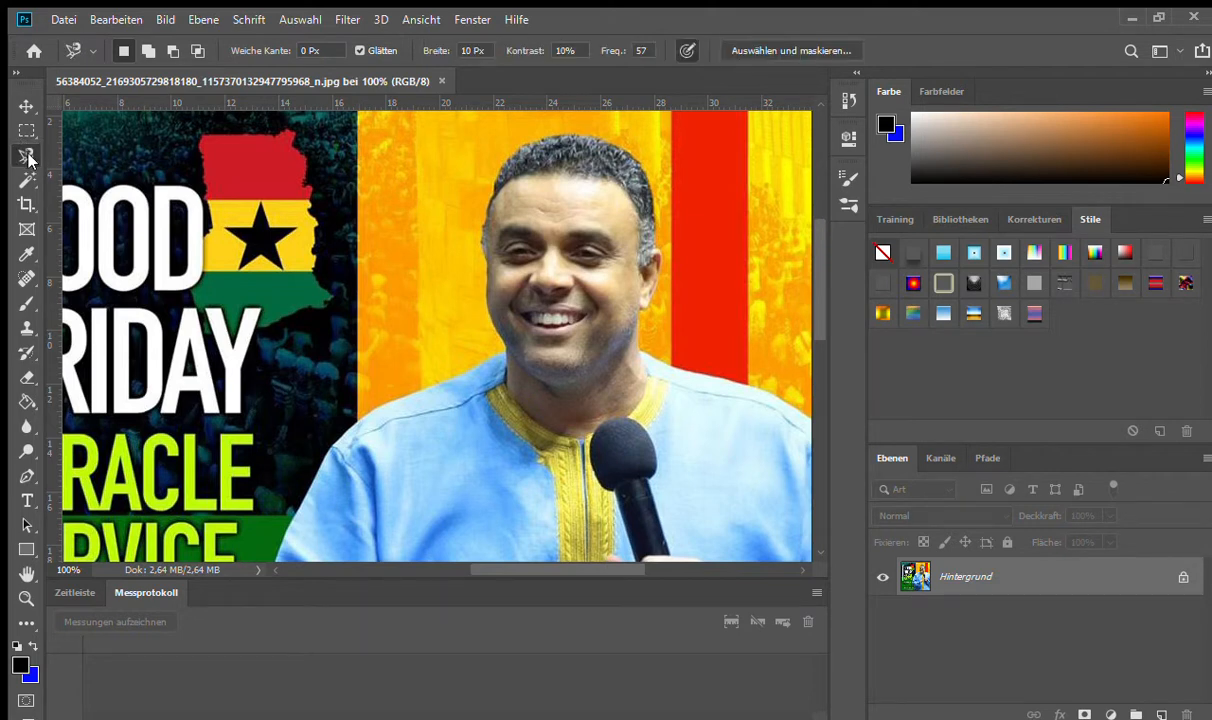
{"action": "left_click", "coordinate": [27, 155], "text": "alt"}
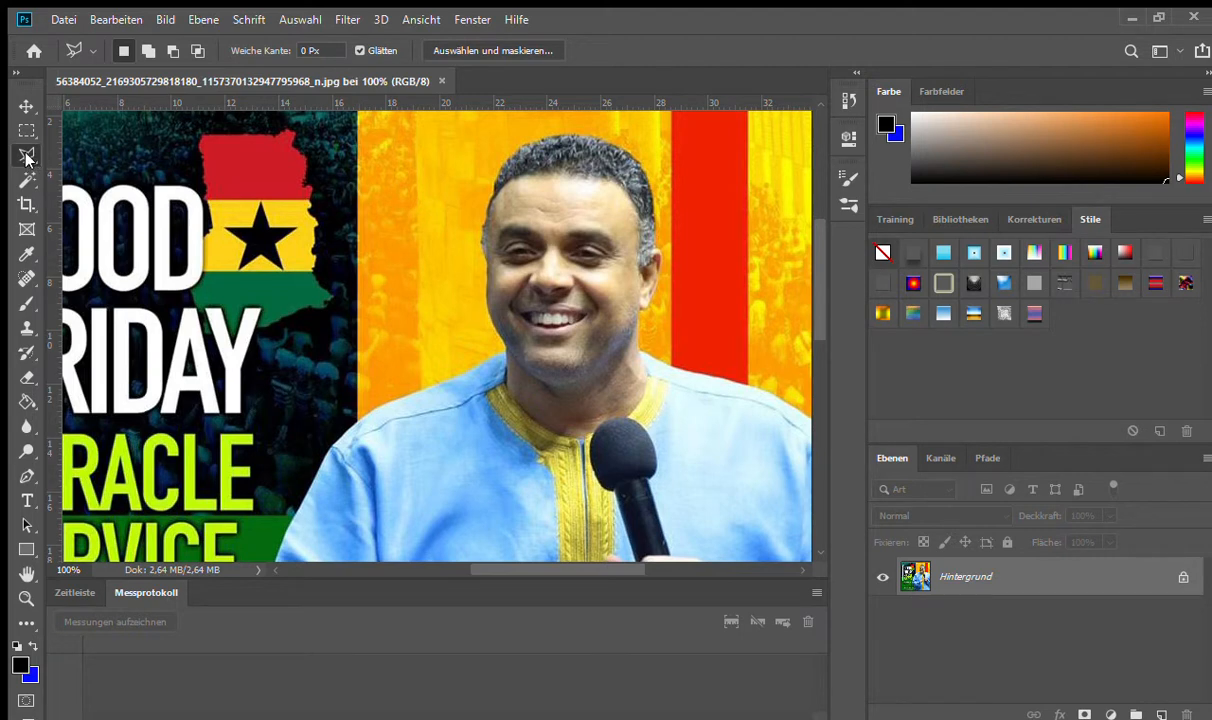
{"action": "left_click", "coordinate": [27, 155], "text": "alt"}
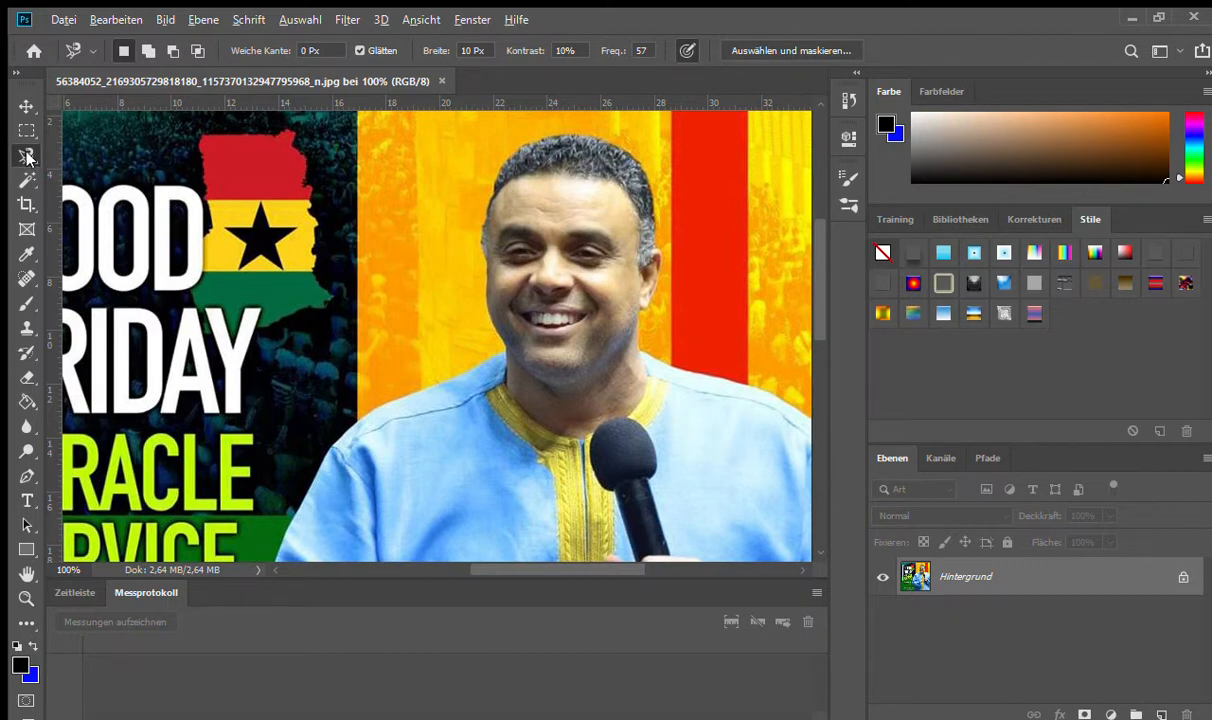
{"action": "left_click", "coordinate": [28, 156], "text": "alt"}
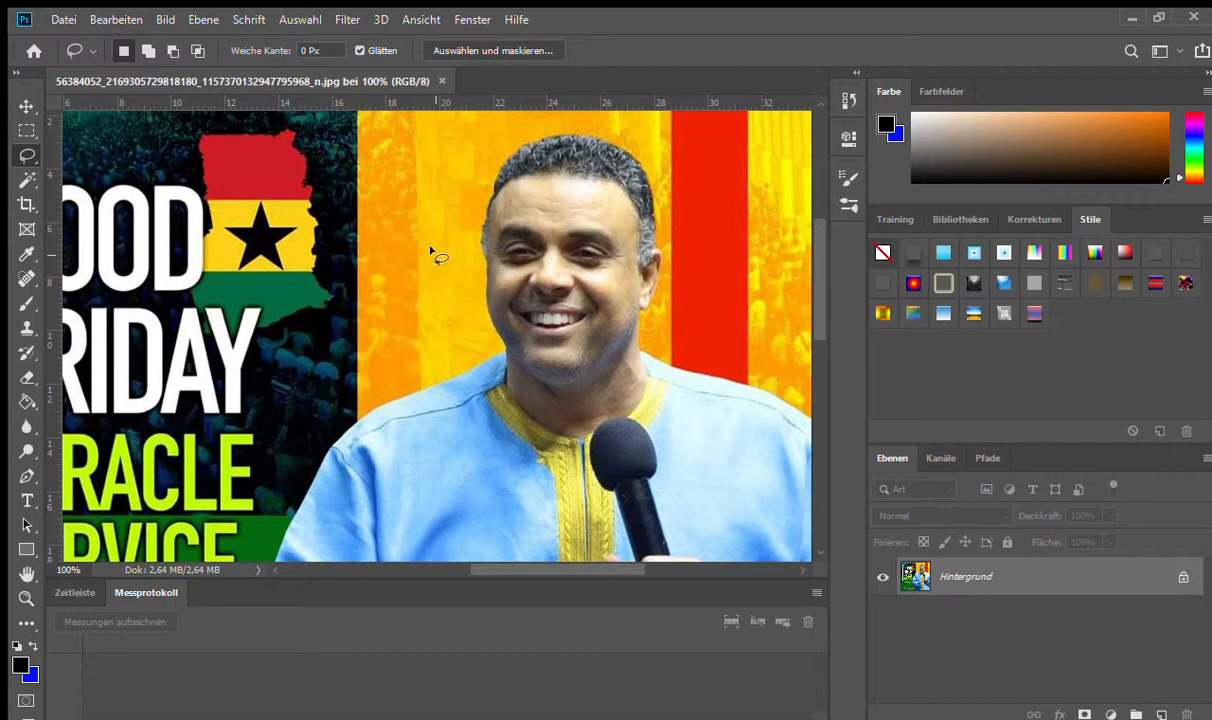
Step: Try a loose freehand Lasso selection across the upper head and the red stripe, and clear it
{"action": "left_click_drag", "start_coordinate": [418, 216], "coordinate": [322, 374]}
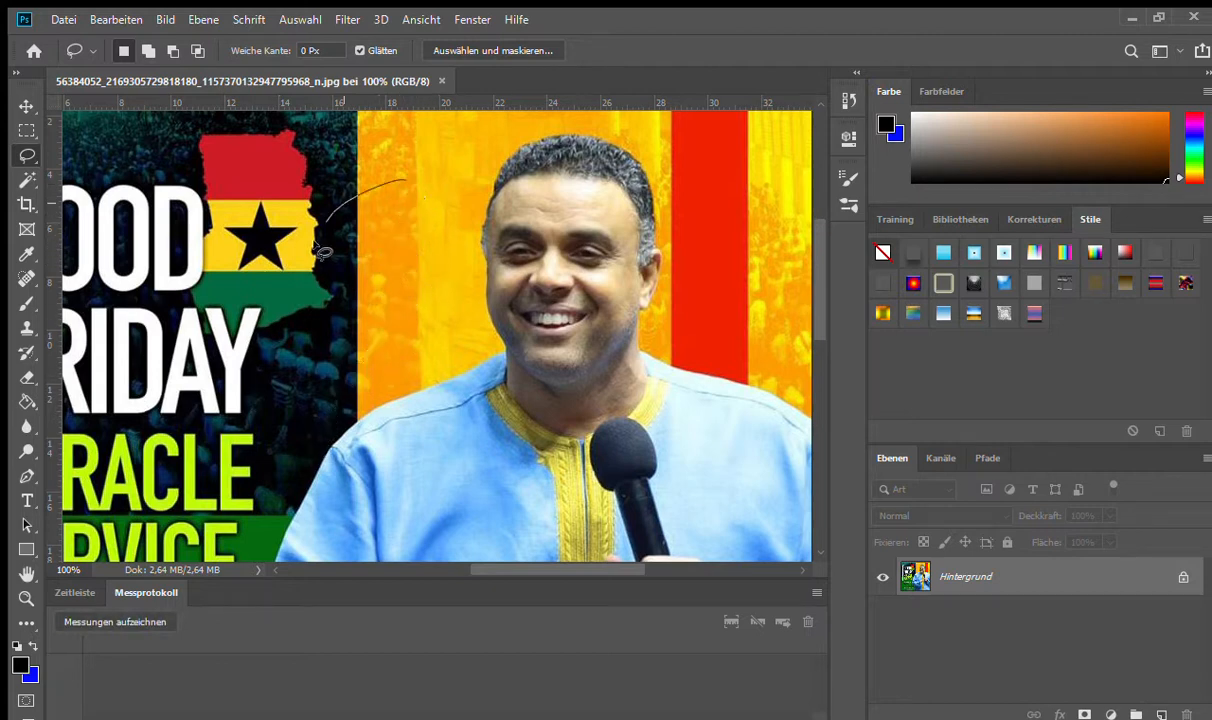
{"action": "mouse_move", "coordinate": [437, 235]}
{"action": "left_mouse_down"}
{"action": "mouse_move", "coordinate": [438, 200]}
{"action": "mouse_move", "coordinate": [617, 125]}
{"action": "mouse_move", "coordinate": [772, 318]}
{"action": "left_mouse_up"}
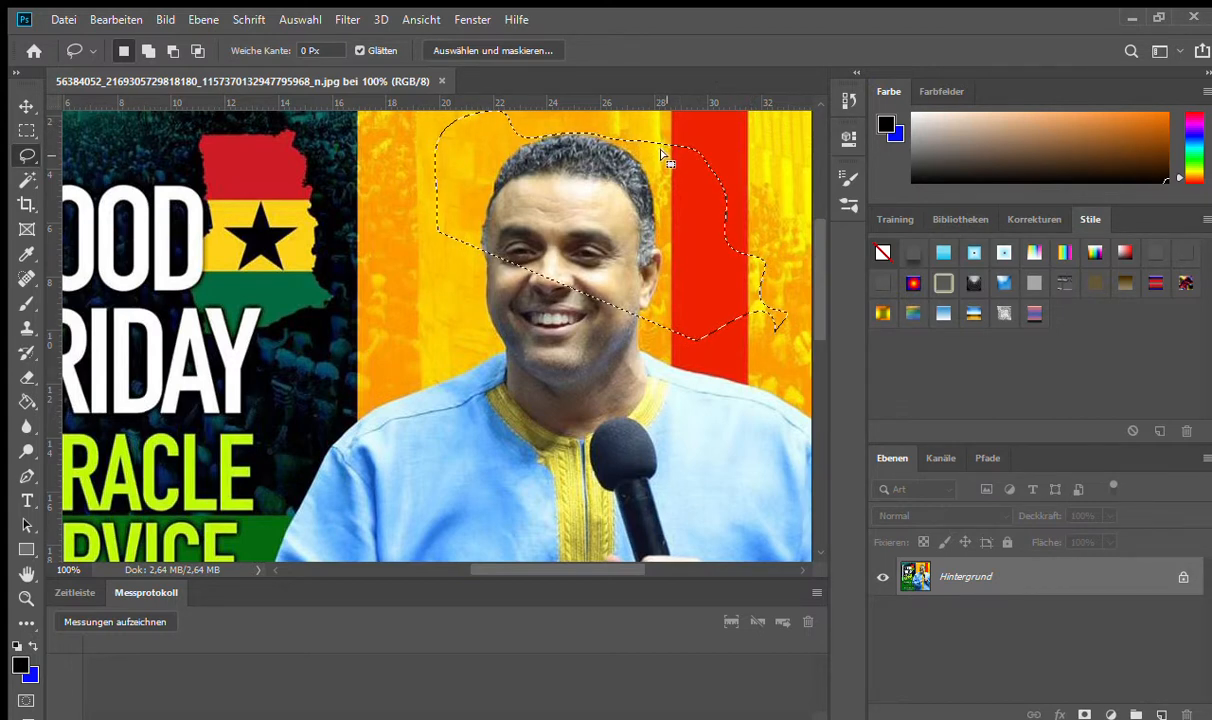
{"action": "left_click", "coordinate": [700, 208]}
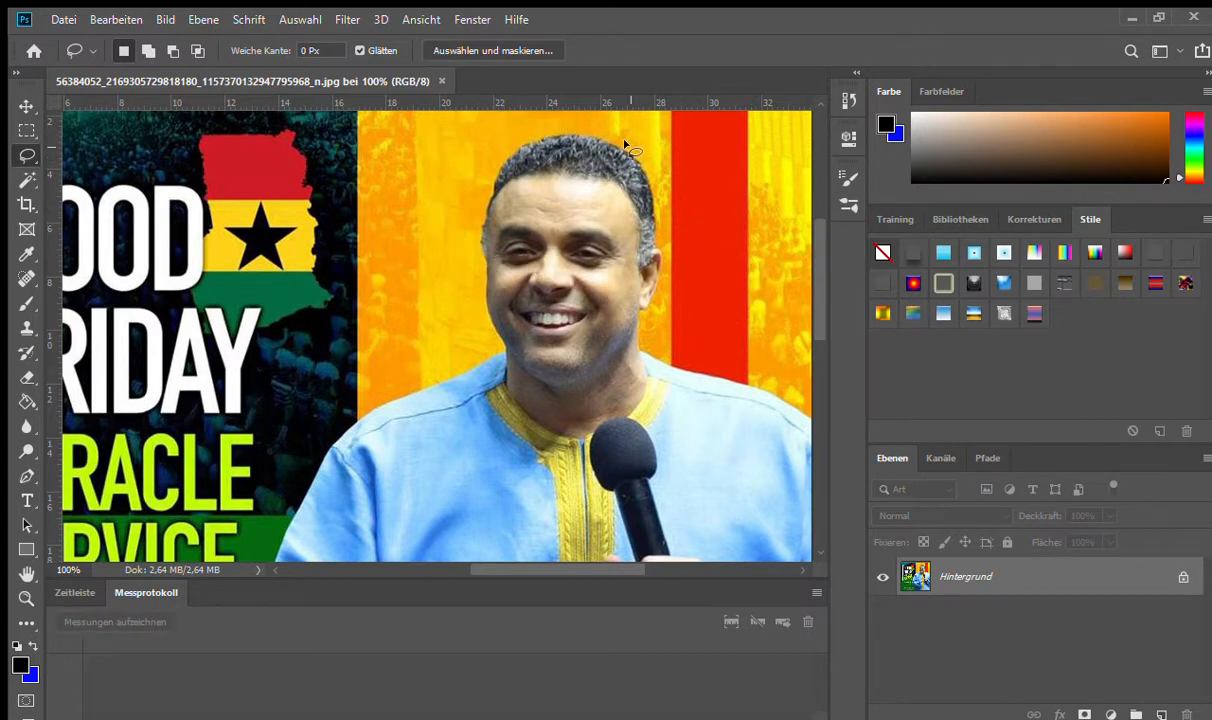
Step: Try freehand Lasso selections of the background along both sides of the man's head
{"action": "mouse_move", "coordinate": [638, 165]}
{"action": "left_mouse_down"}
{"action": "mouse_move", "coordinate": [656, 258]}
{"action": "mouse_move", "coordinate": [632, 341]}
{"action": "mouse_move", "coordinate": [752, 380]}
{"action": "left_mouse_up"}
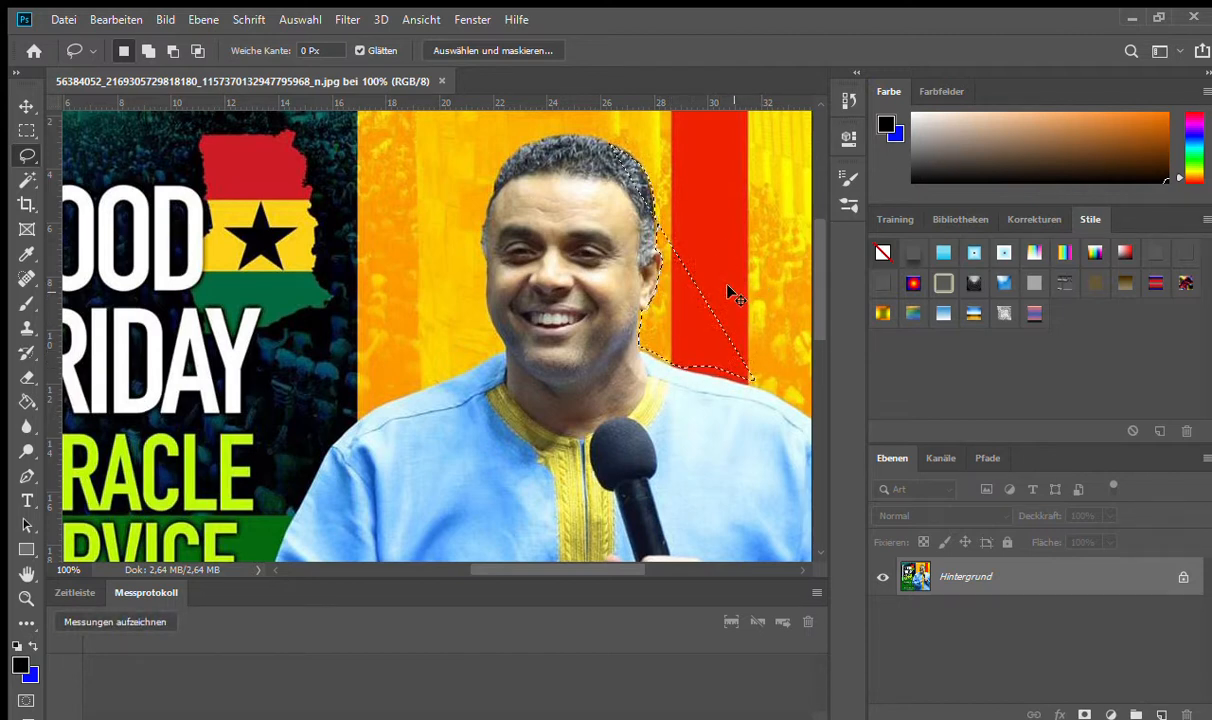
{"action": "mouse_move", "coordinate": [506, 148]}
{"action": "left_mouse_down"}
{"action": "mouse_move", "coordinate": [495, 140]}
{"action": "mouse_move", "coordinate": [481, 184]}
{"action": "mouse_move", "coordinate": [497, 150]}
{"action": "mouse_move", "coordinate": [516, 145]}
{"action": "mouse_move", "coordinate": [492, 162]}
{"action": "mouse_move", "coordinate": [498, 140]}
{"action": "mouse_move", "coordinate": [466, 225]}
{"action": "mouse_move", "coordinate": [470, 290]}
{"action": "left_mouse_up"}
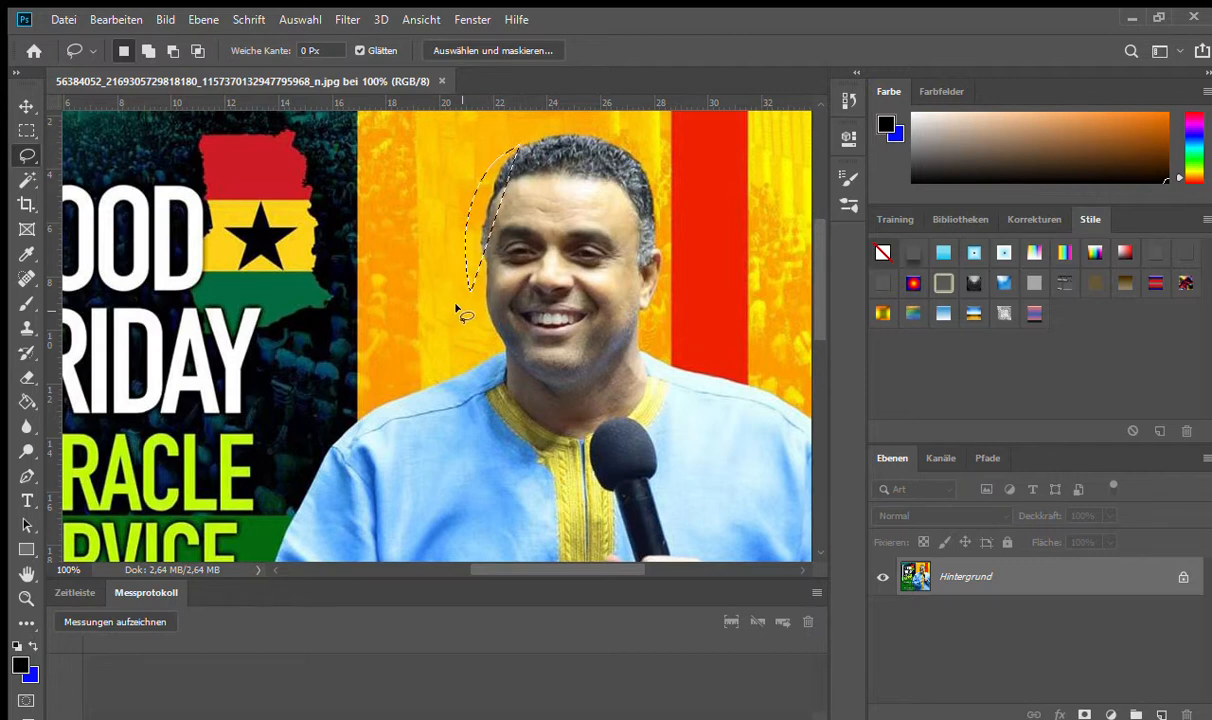
{"action": "left_click", "coordinate": [509, 149]}
{"action": "mouse_move", "coordinate": [509, 149]}
{"action": "left_mouse_down"}
{"action": "mouse_move", "coordinate": [473, 234]}
{"action": "mouse_move", "coordinate": [483, 339]}
{"action": "mouse_move", "coordinate": [447, 353]}
{"action": "mouse_move", "coordinate": [368, 348]}
{"action": "mouse_move", "coordinate": [325, 283]}
{"action": "mouse_move", "coordinate": [343, 174]}
{"action": "mouse_move", "coordinate": [398, 127]}
{"action": "mouse_move", "coordinate": [518, 124]}
{"action": "left_mouse_up"}
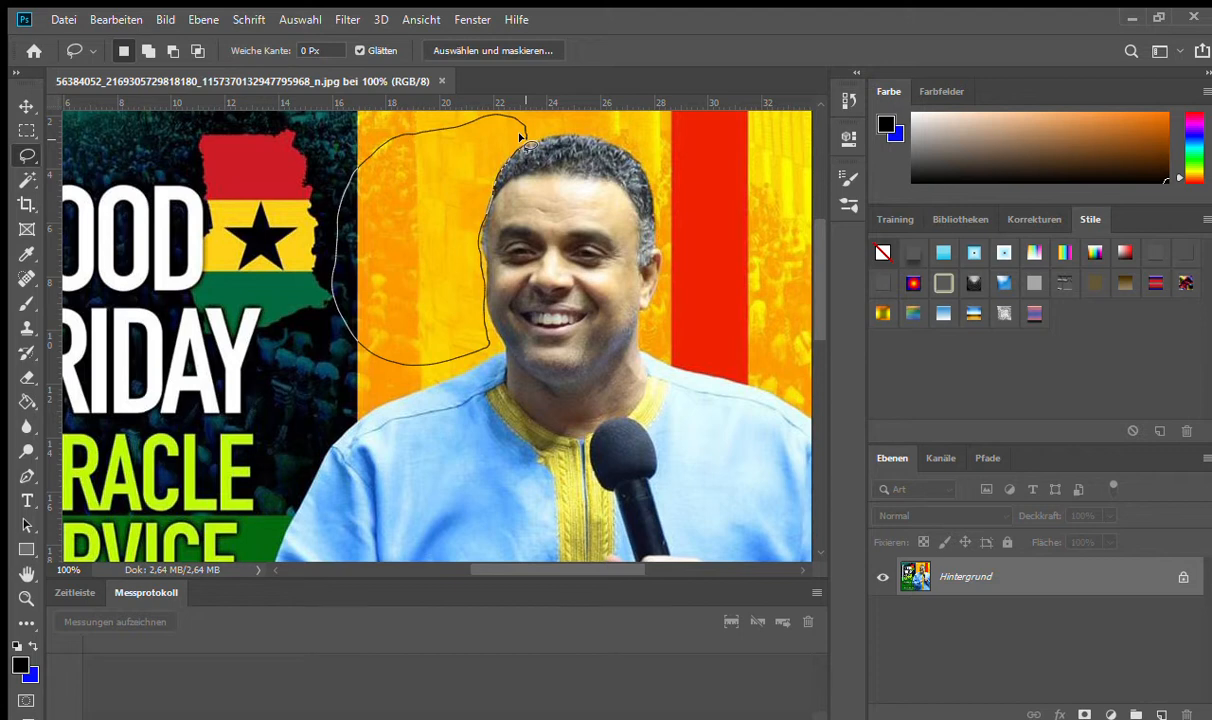
{"action": "left_click_drag", "start_coordinate": [518, 136], "coordinate": [521, 140]}
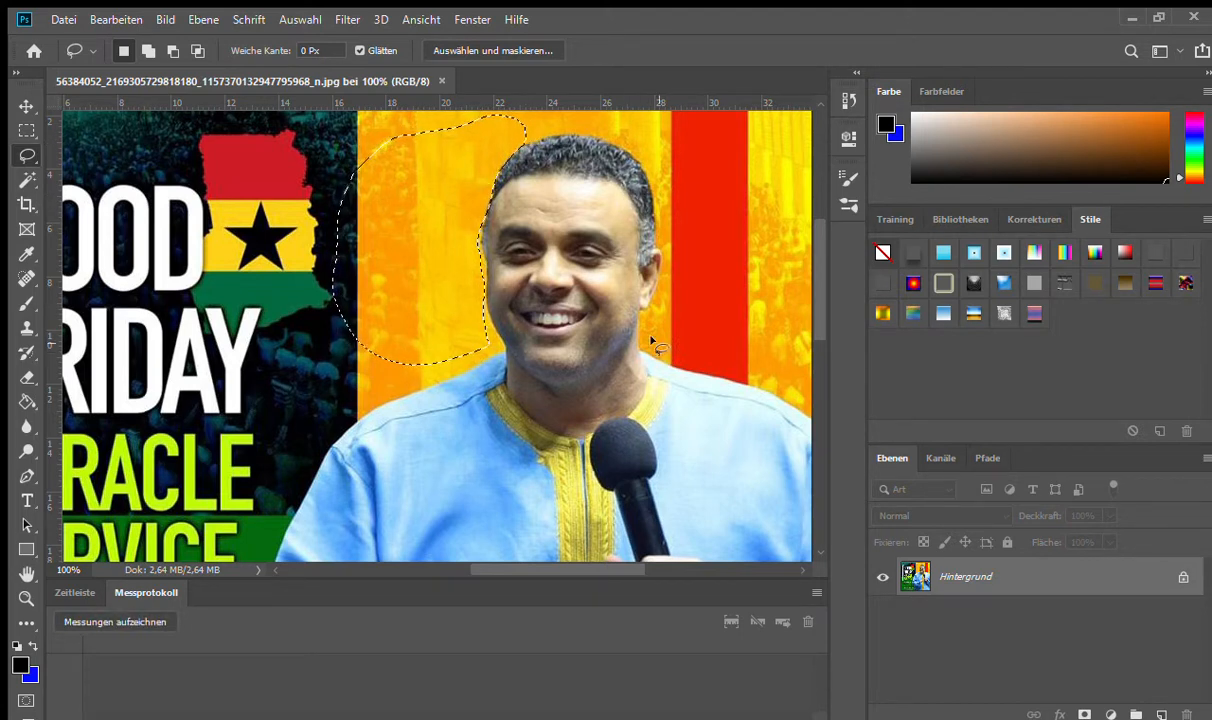
Step: Try tracing the man's head and neck down to the collar with the freehand Lasso, and clear the selection
{"action": "mouse_move", "coordinate": [640, 347]}
{"action": "left_mouse_down"}
{"action": "mouse_move", "coordinate": [656, 252]}
{"action": "mouse_move", "coordinate": [639, 168]}
{"action": "mouse_move", "coordinate": [587, 128]}
{"action": "mouse_move", "coordinate": [546, 129]}
{"action": "mouse_move", "coordinate": [503, 151]}
{"action": "mouse_move", "coordinate": [473, 242]}
{"action": "mouse_move", "coordinate": [501, 384]}
{"action": "mouse_move", "coordinate": [534, 425]}
{"action": "mouse_move", "coordinate": [572, 436]}
{"action": "mouse_move", "coordinate": [641, 383]}
{"action": "left_mouse_up"}
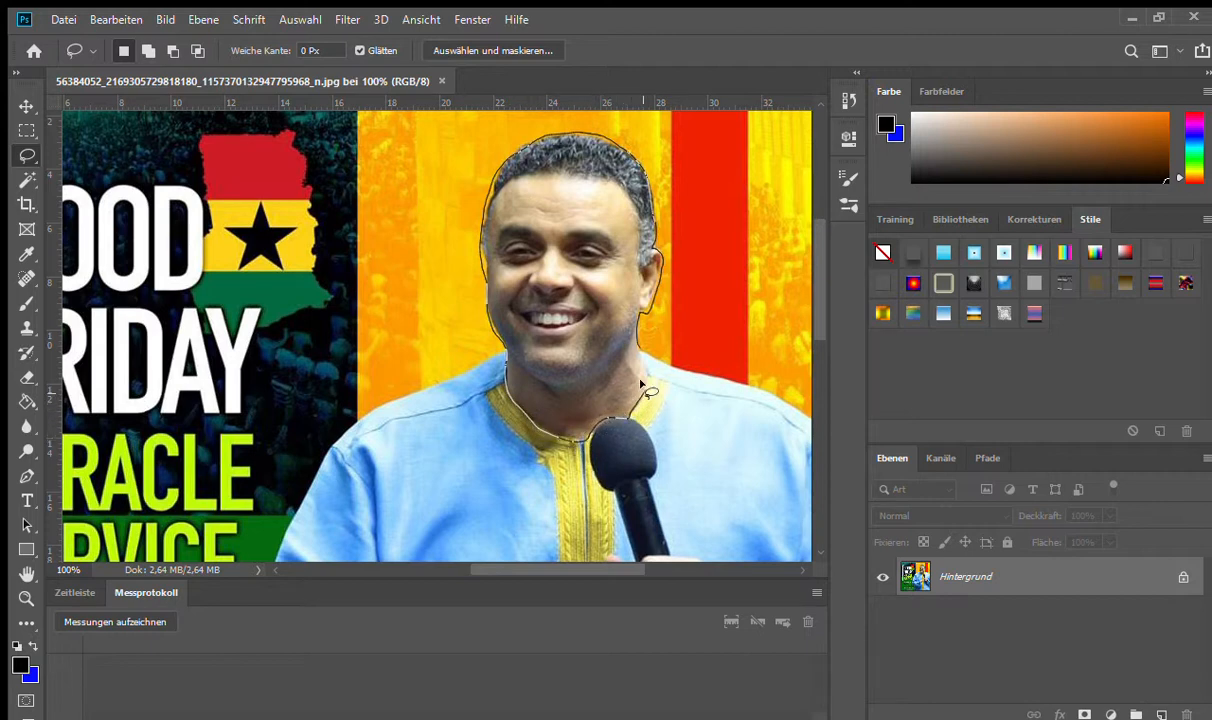
{"action": "left_click_drag", "start_coordinate": [634, 345], "coordinate": [638, 350]}
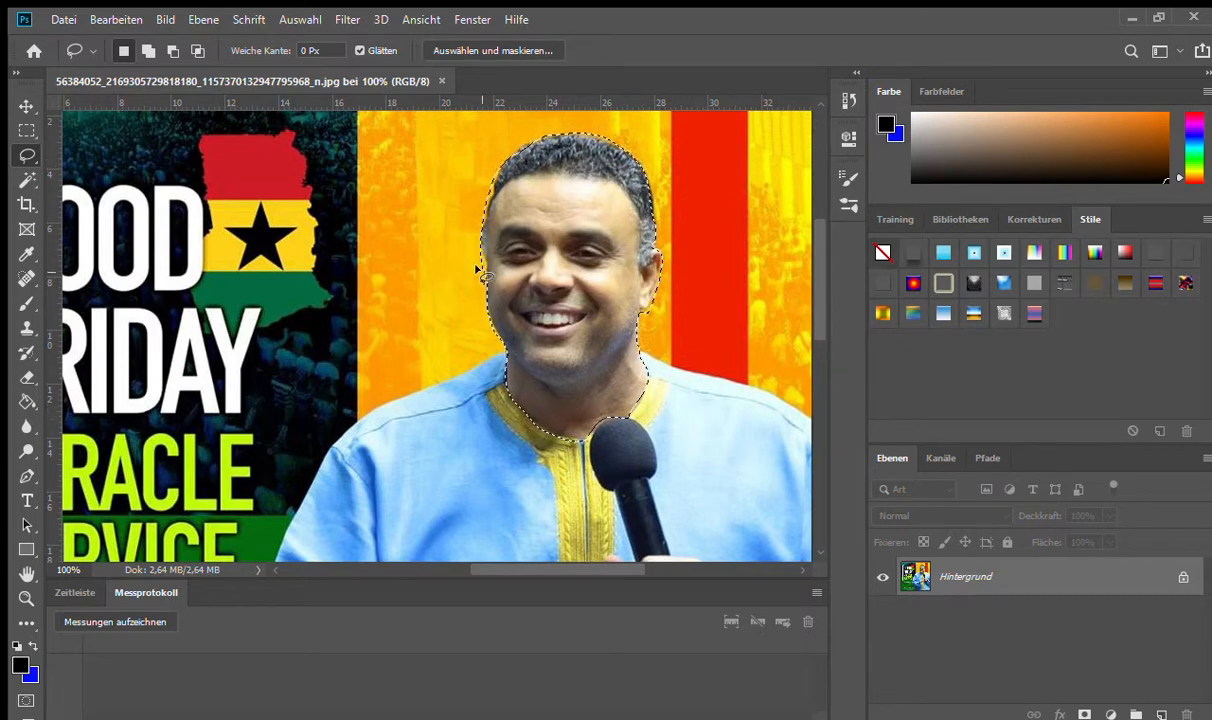
{"action": "left_click", "coordinate": [640, 309]}
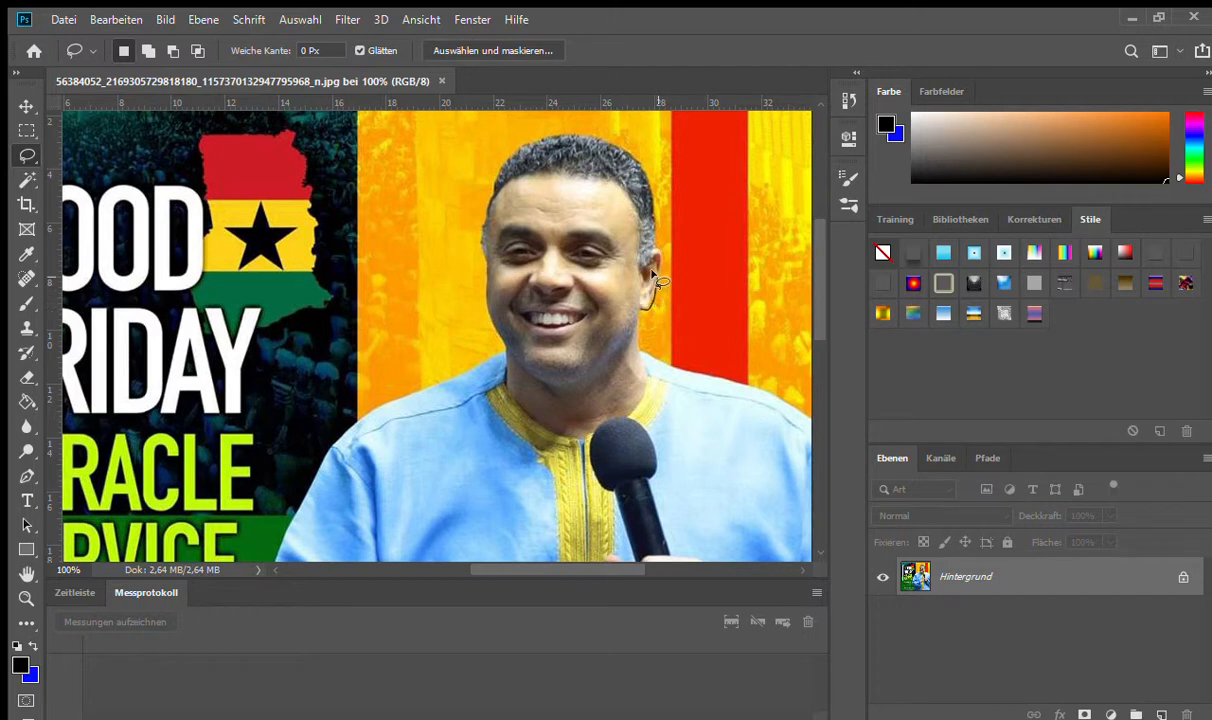
Step: Try another freehand Lasso outline from the ear around the hair, face and neck, and deselect it
{"action": "mouse_move", "coordinate": [651, 243]}
{"action": "left_mouse_down"}
{"action": "mouse_move", "coordinate": [638, 166]}
{"action": "mouse_move", "coordinate": [604, 131]}
{"action": "mouse_move", "coordinate": [544, 129]}
{"action": "mouse_move", "coordinate": [506, 150]}
{"action": "mouse_move", "coordinate": [476, 210]}
{"action": "mouse_move", "coordinate": [499, 341]}
{"action": "left_mouse_up"}
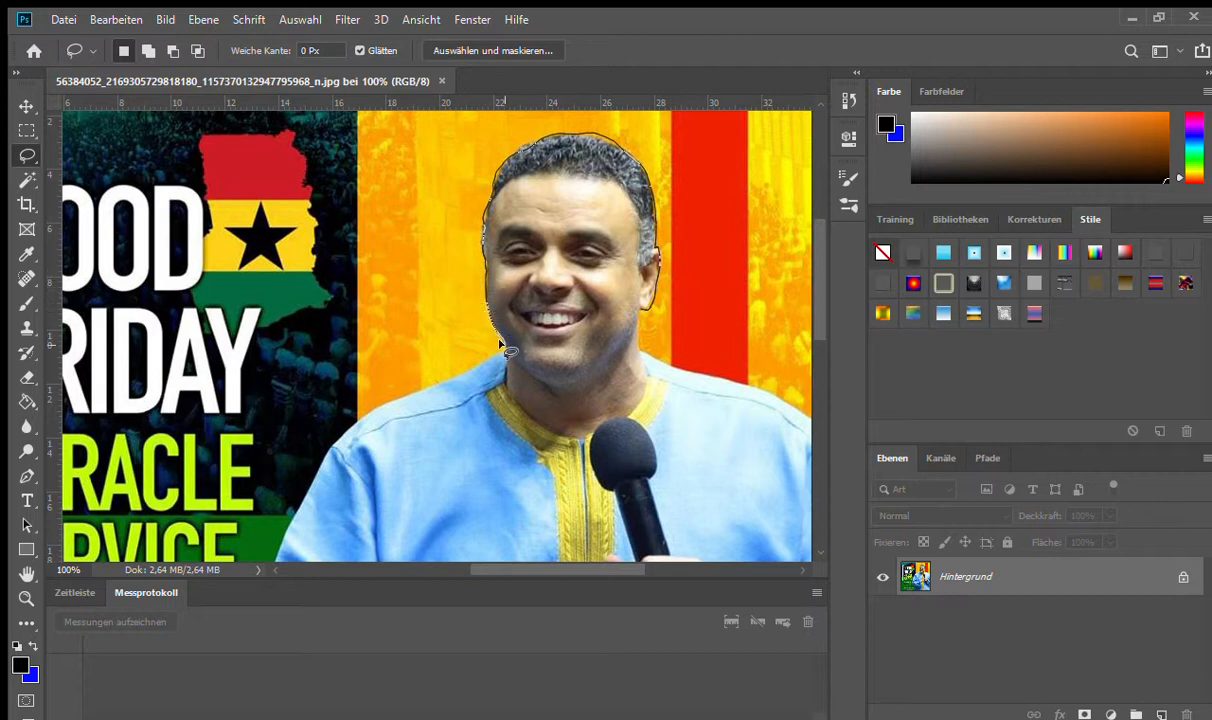
{"action": "mouse_move", "coordinate": [501, 381]}
{"action": "left_mouse_down"}
{"action": "mouse_move", "coordinate": [555, 429]}
{"action": "mouse_move", "coordinate": [624, 410]}
{"action": "mouse_move", "coordinate": [642, 374]}
{"action": "mouse_move", "coordinate": [628, 313]}
{"action": "mouse_move", "coordinate": [688, 212]}
{"action": "left_mouse_up"}
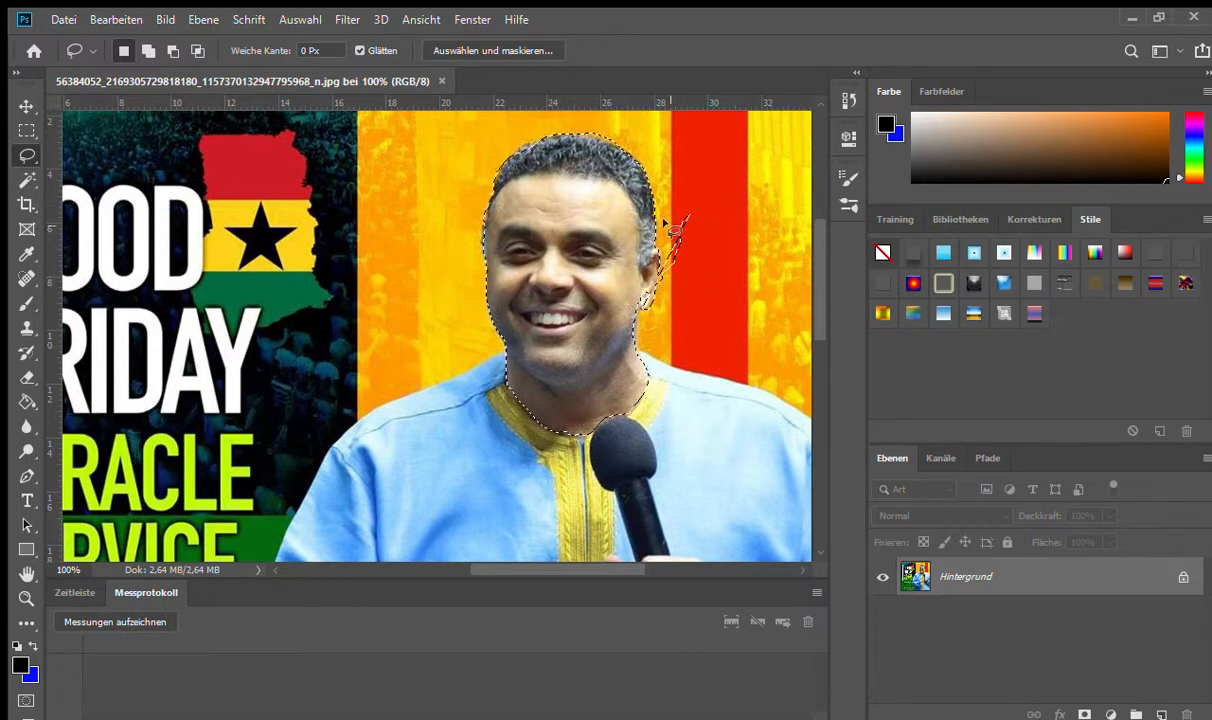
{"action": "left_click", "coordinate": [659, 257]}
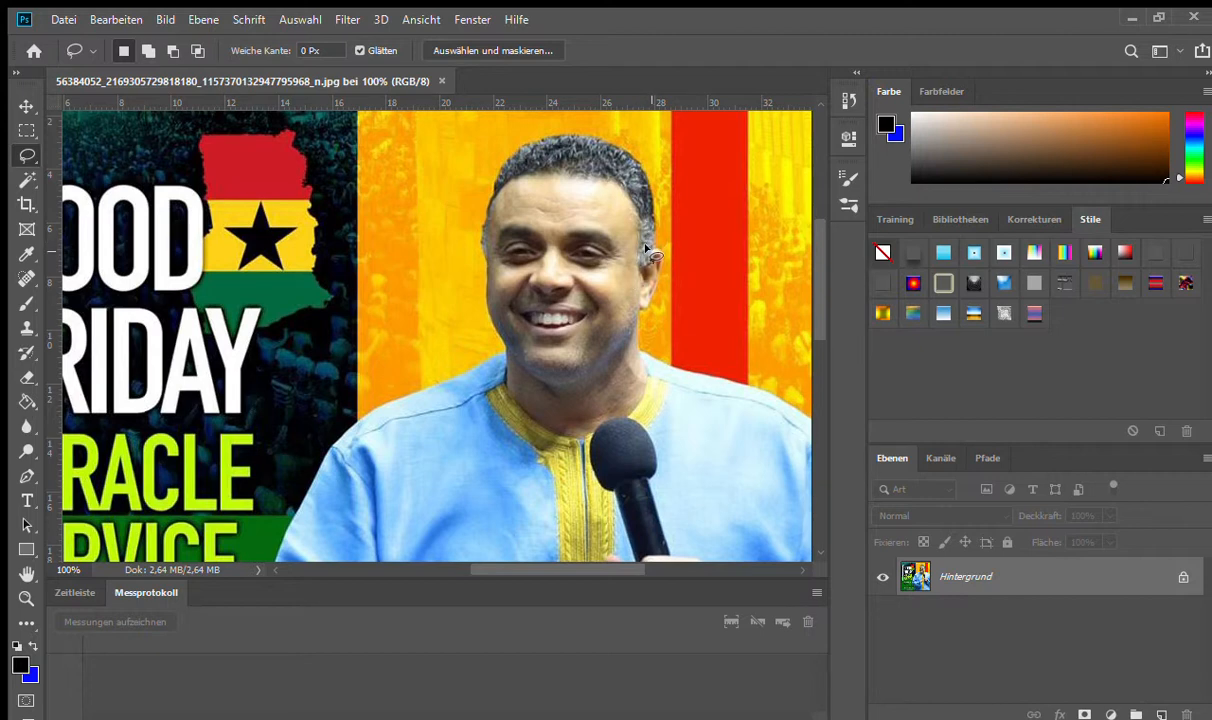
Step: Try two partial freehand Lasso selections around the hair and the left side of the face, clearing each one
{"action": "mouse_move", "coordinate": [649, 240]}
{"action": "left_mouse_down"}
{"action": "mouse_move", "coordinate": [633, 153]}
{"action": "mouse_move", "coordinate": [613, 131]}
{"action": "mouse_move", "coordinate": [563, 126]}
{"action": "mouse_move", "coordinate": [501, 152]}
{"action": "mouse_move", "coordinate": [467, 207]}
{"action": "mouse_move", "coordinate": [476, 285]}
{"action": "left_mouse_up"}
{"action": "left_click_drag", "start_coordinate": [480, 300], "coordinate": [485, 302]}
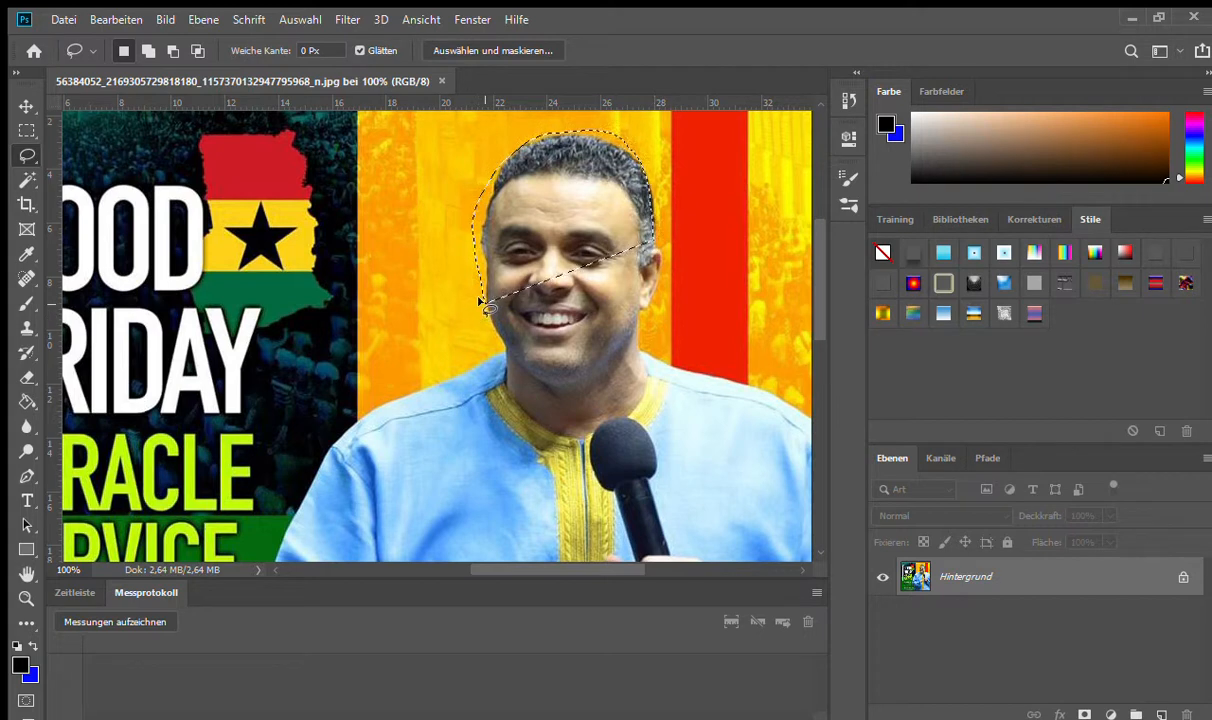
{"action": "left_click", "coordinate": [650, 223]}
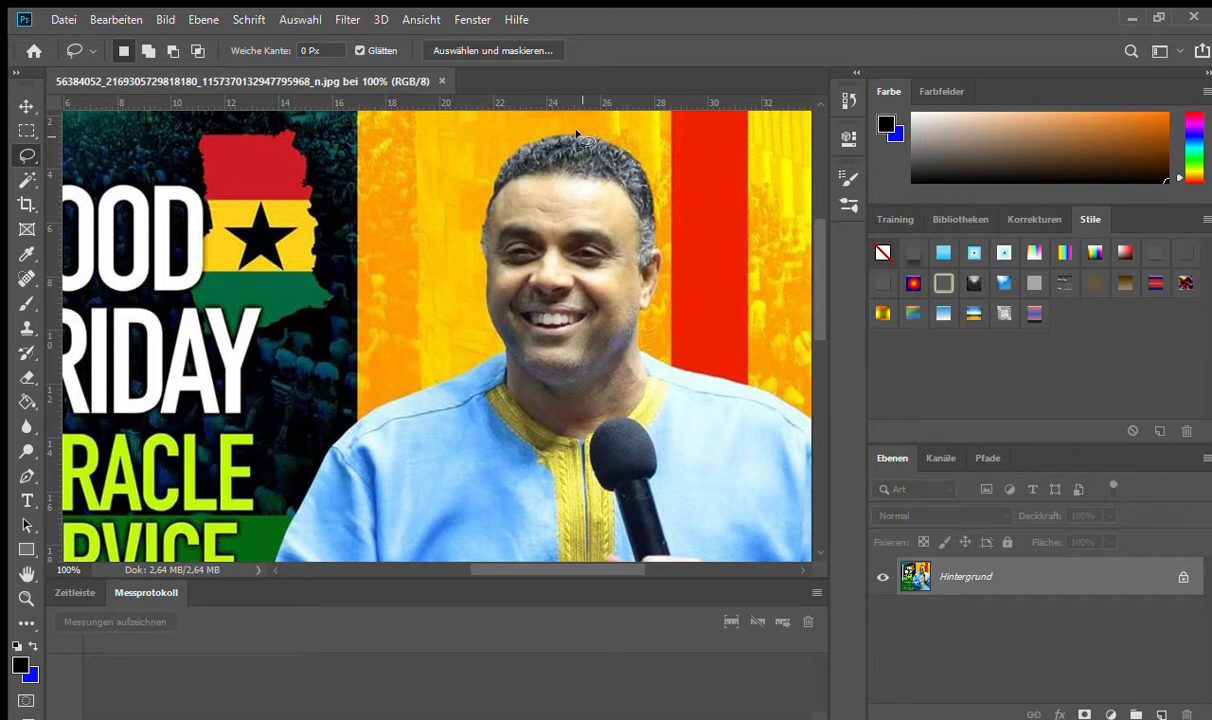
{"action": "mouse_move", "coordinate": [617, 146]}
{"action": "left_mouse_down"}
{"action": "mouse_move", "coordinate": [567, 128]}
{"action": "mouse_move", "coordinate": [482, 157]}
{"action": "mouse_move", "coordinate": [462, 214]}
{"action": "mouse_move", "coordinate": [472, 310]}
{"action": "left_mouse_up"}
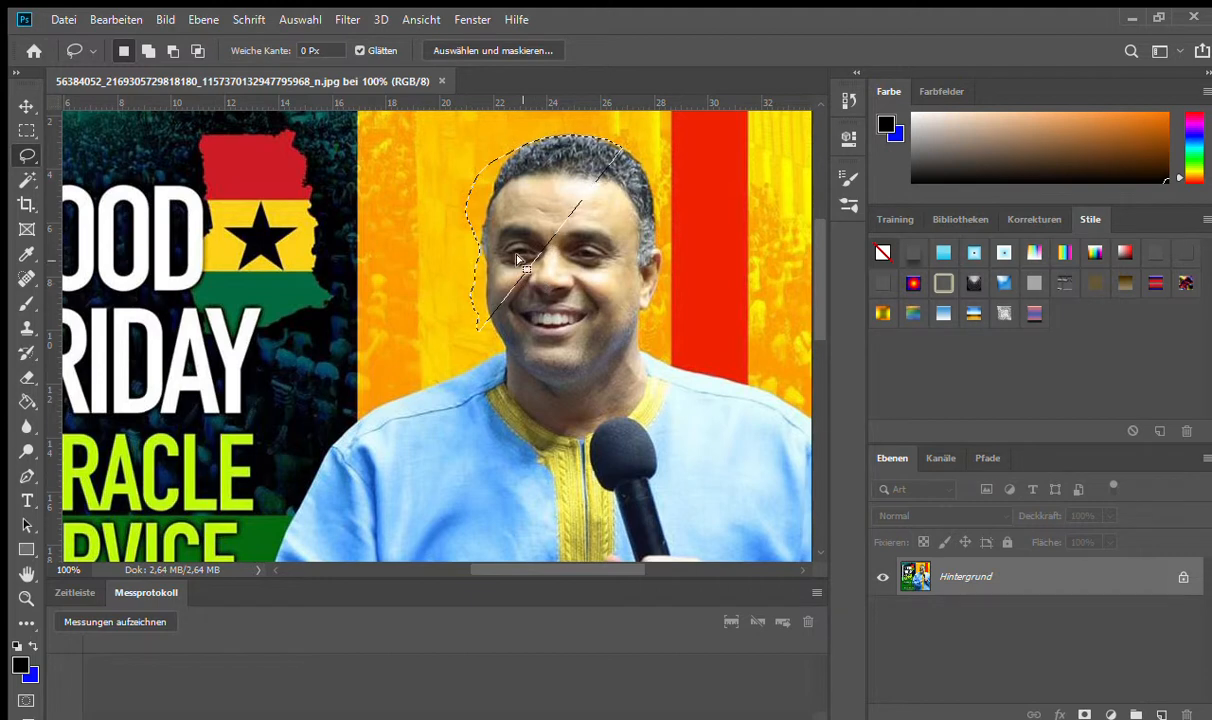
{"action": "left_click", "coordinate": [557, 186]}
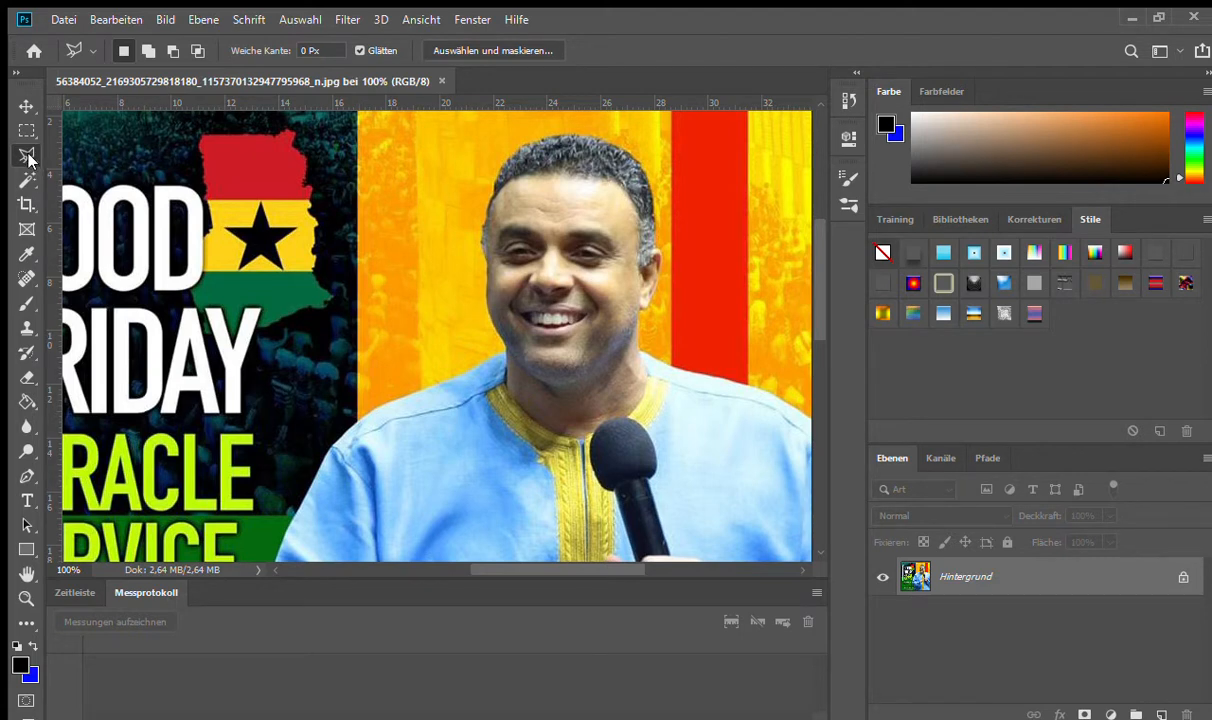
Step: Try outlining the man's head down to the chin with the Polygonal Lasso, and deselect it
{"action": "left_click", "coordinate": [27, 156], "text": "alt"}
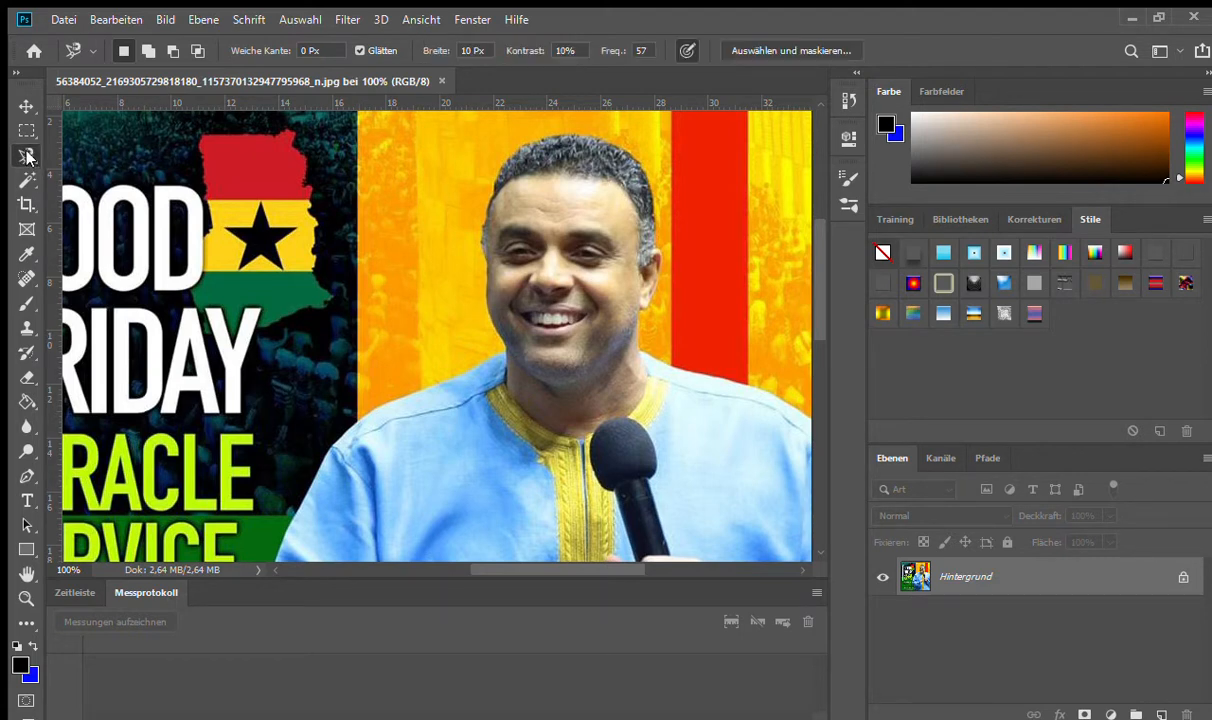
{"action": "left_click", "coordinate": [27, 156], "text": "alt"}
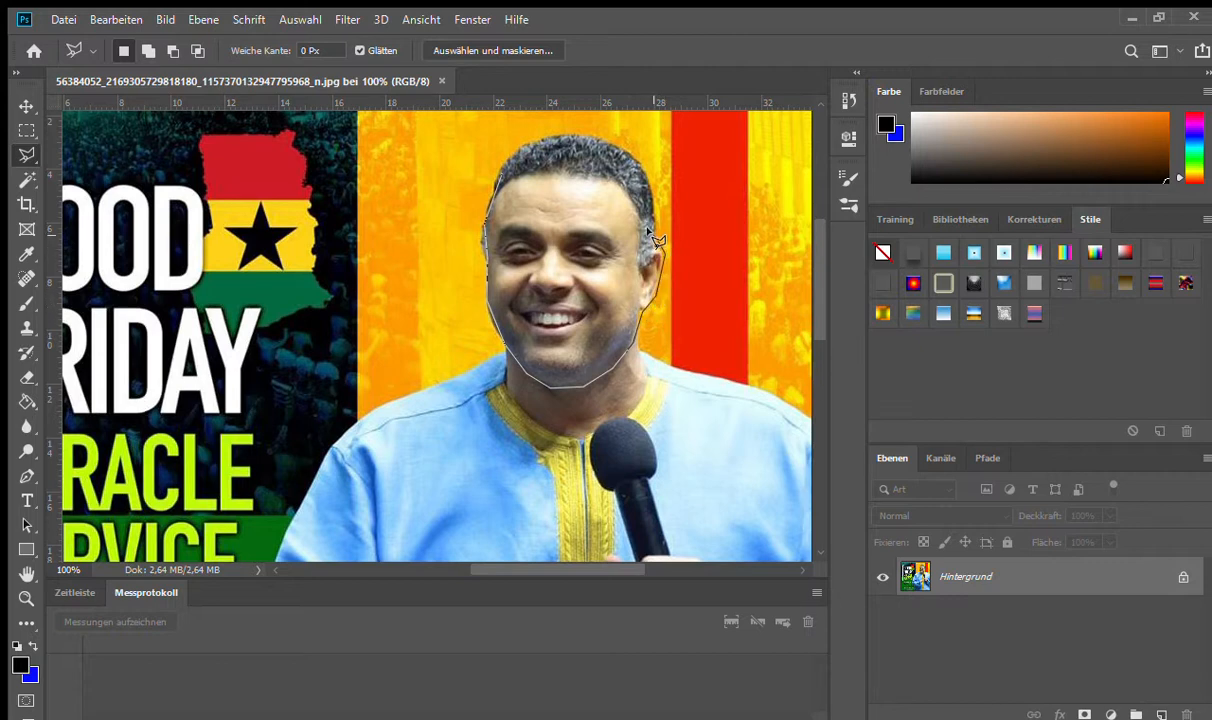
{"action": "double_click", "coordinate": [551, 130]}
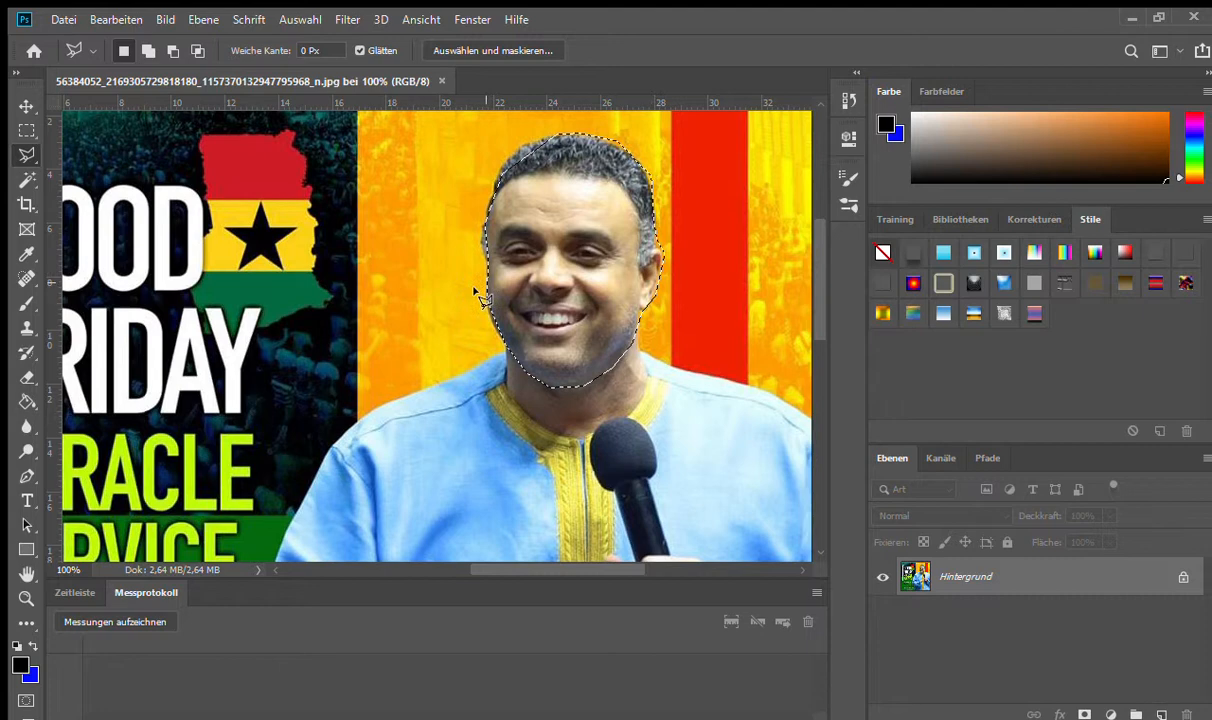
{"action": "key", "text": "ctrl+d"}
Step: Try two more Polygonal Lasso outlines of the face and upper head, discarding both
{"action": "left_click", "coordinate": [512, 147]}
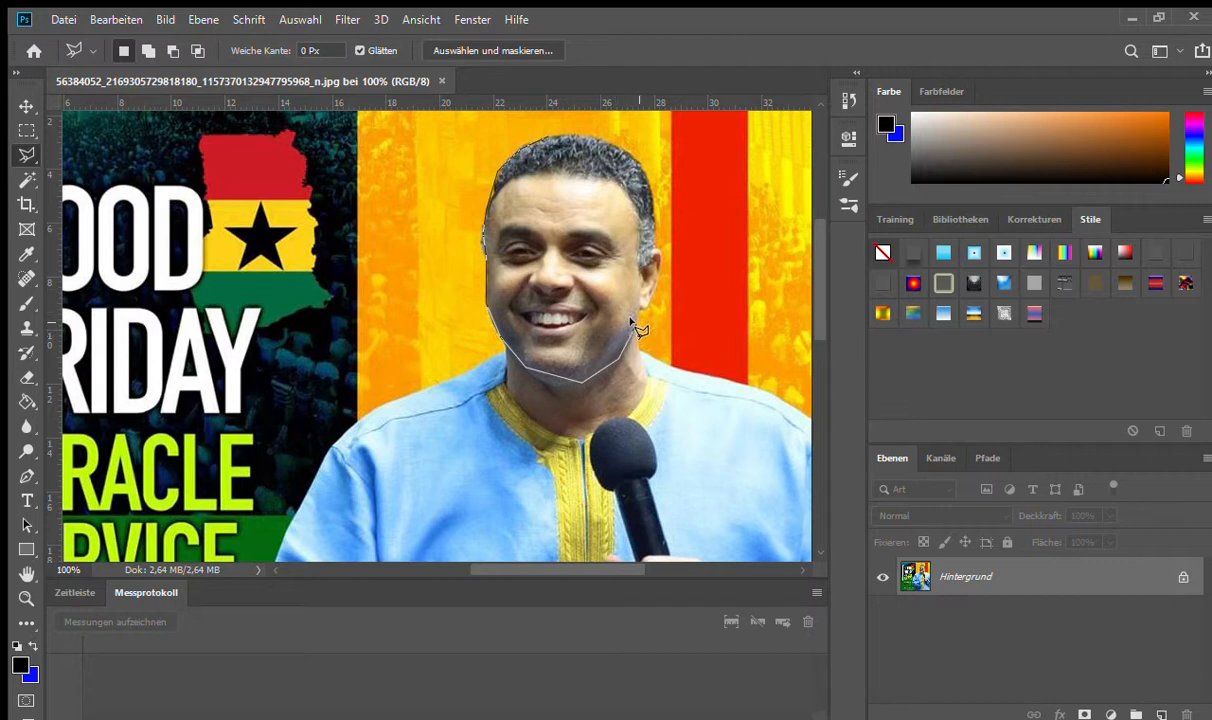
{"action": "key", "text": "Escape"}
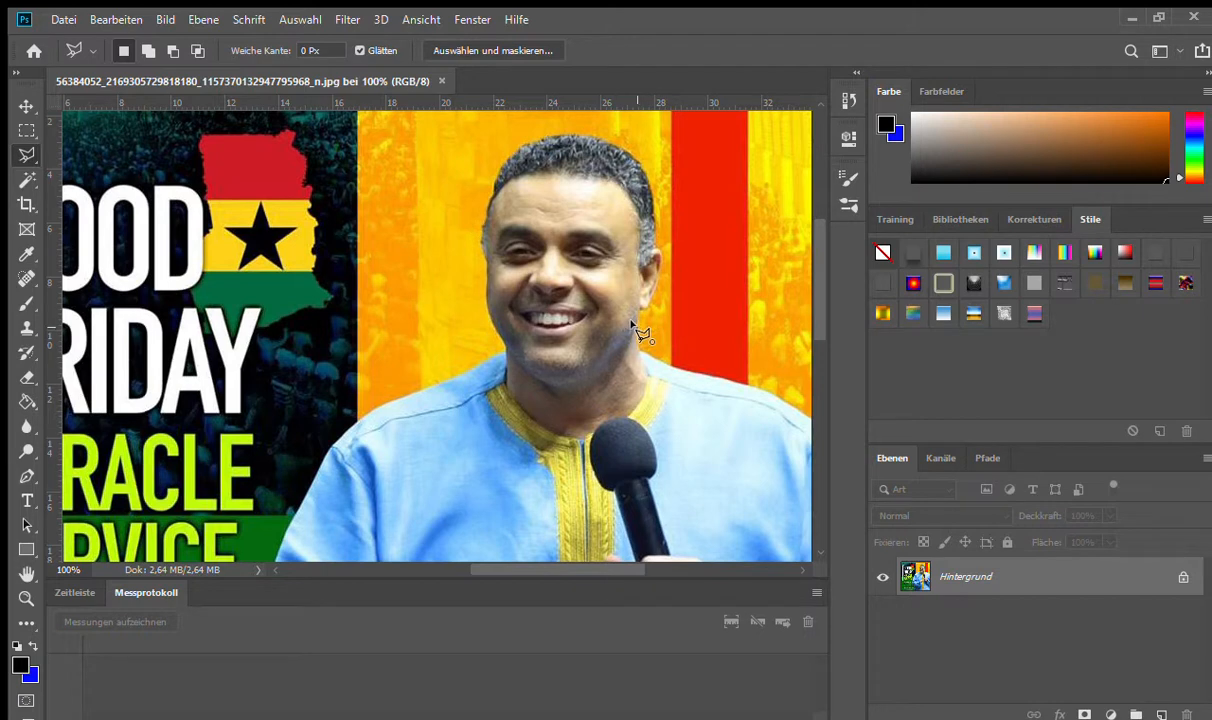
{"action": "left_click", "coordinate": [633, 316]}
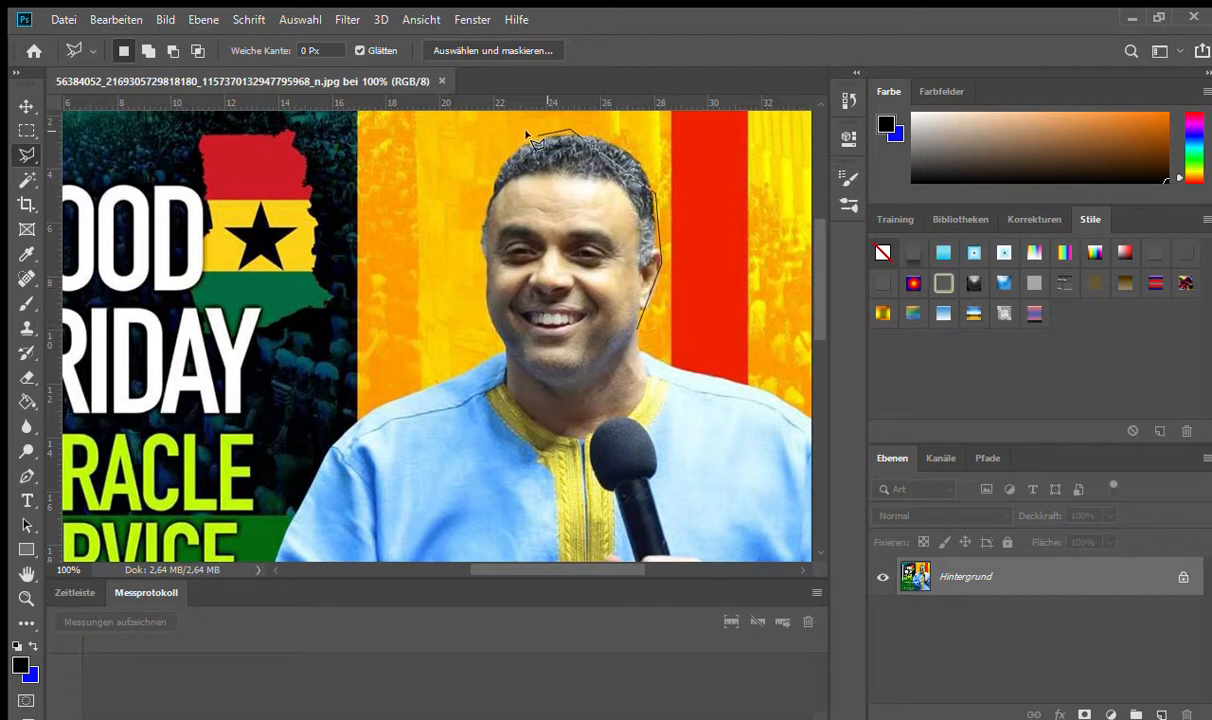
{"action": "double_click", "coordinate": [475, 245]}
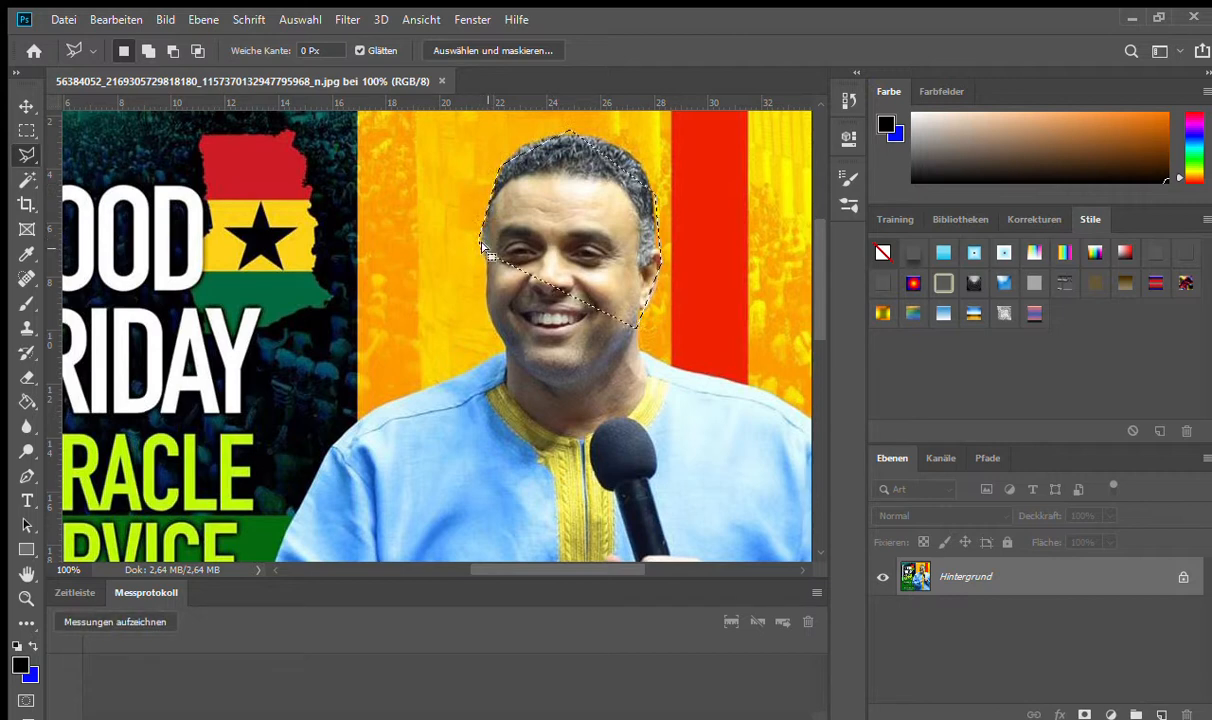
{"action": "key", "text": "ctrl+d"}
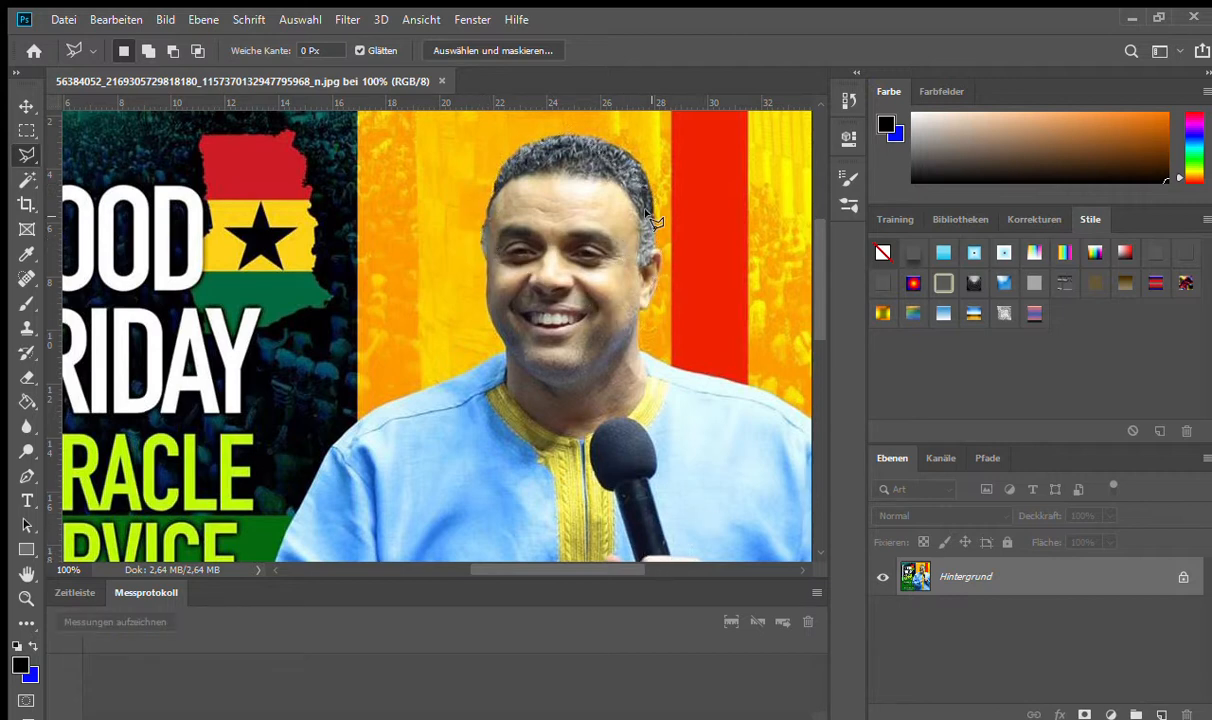
Step: Trace the man with the Magnetic Lasso from the hair down the arm, along the flyer's bottom edge and up to the shoulder beside the red stripe, and close it
{"action": "left_click", "coordinate": [27, 154], "text": "alt"}
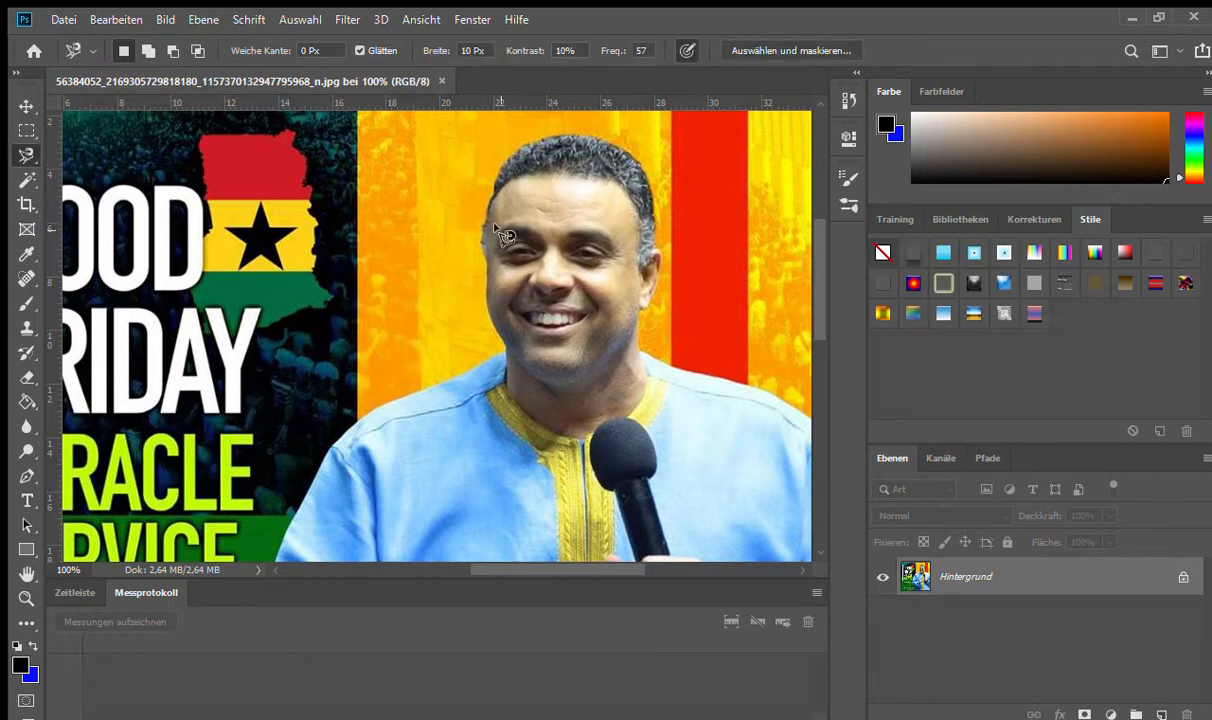
{"action": "left_click", "coordinate": [513, 147]}
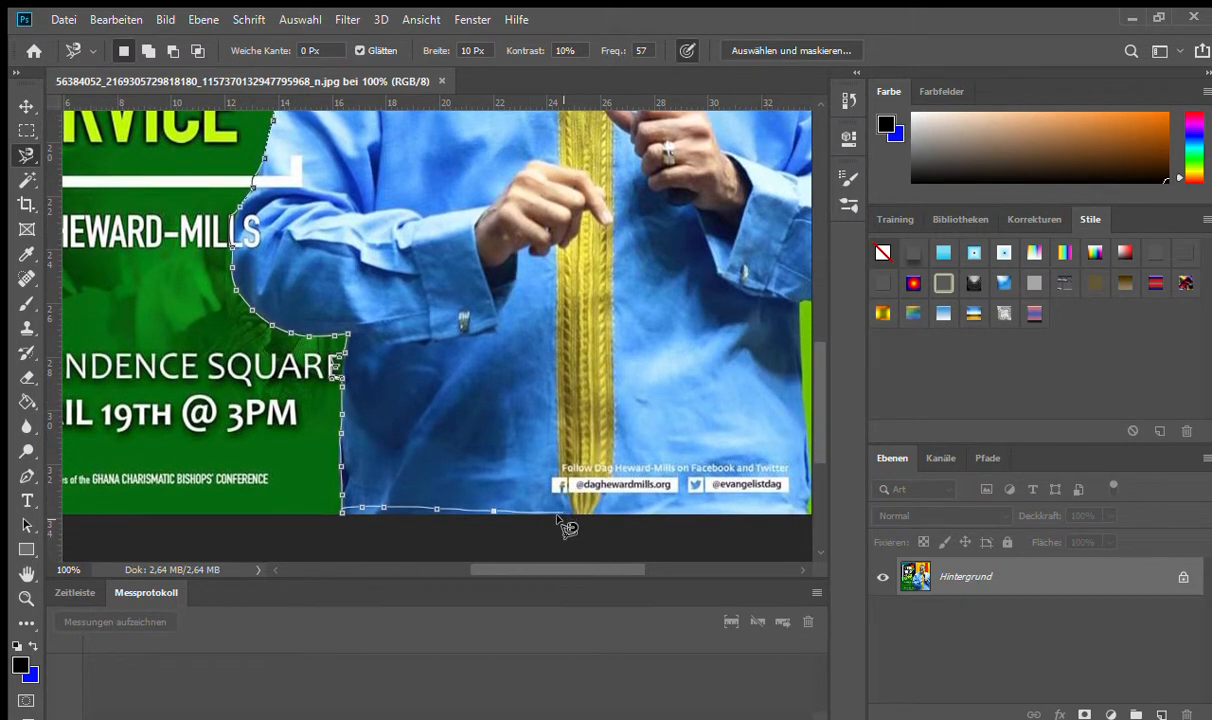
{"action": "key", "text": "BackSpace"}
{"action": "key", "text": "BackSpace"}
{"action": "left_click", "coordinate": [546, 515]}
{"action": "left_click", "coordinate": [560, 515]}
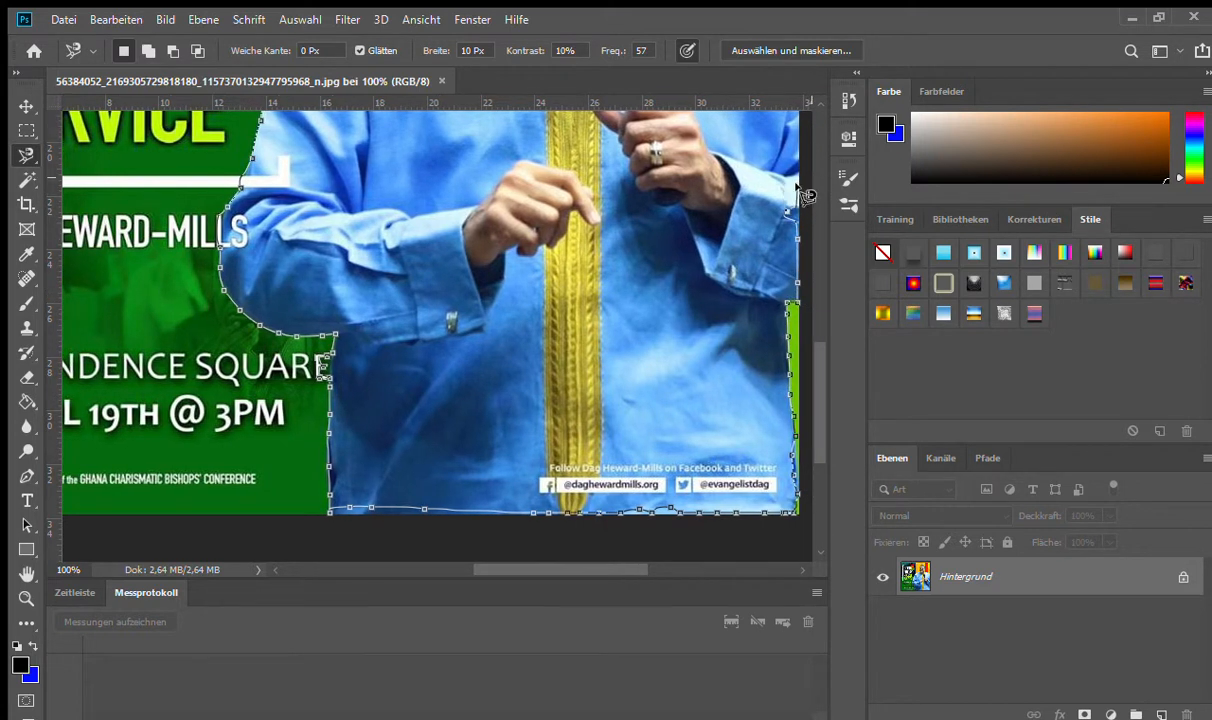
{"action": "key", "text": "BackSpace"}
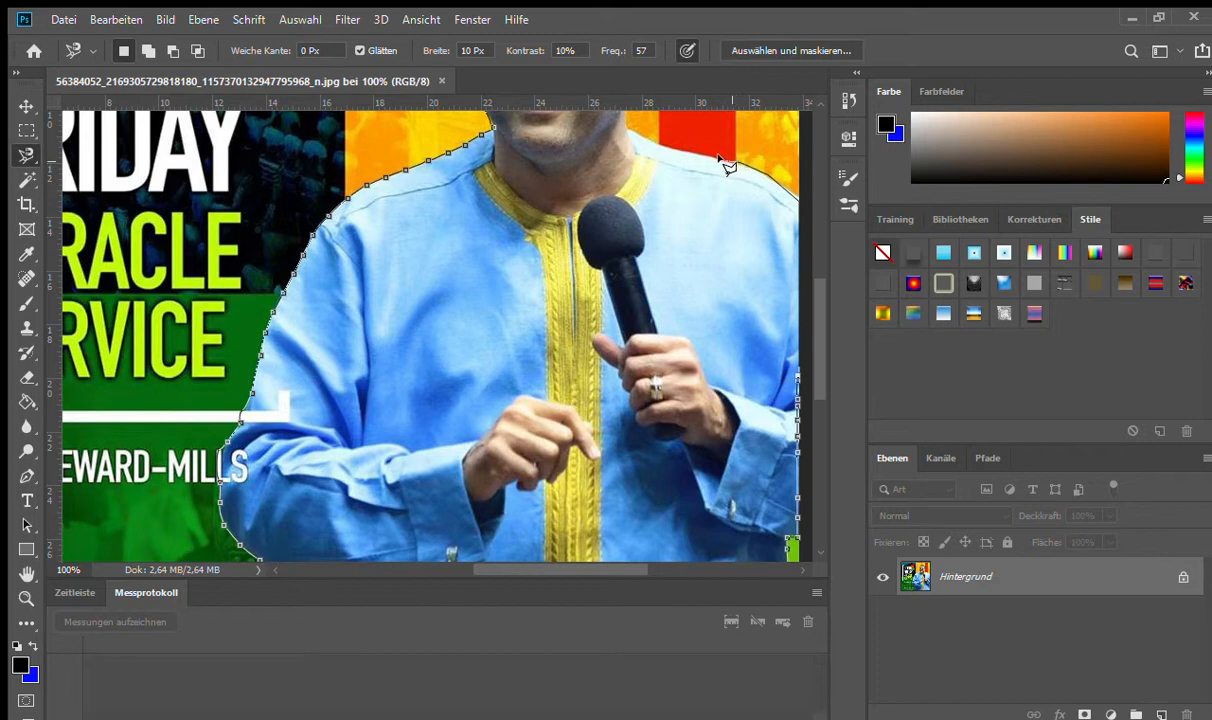
{"action": "double_click", "coordinate": [697, 155]}
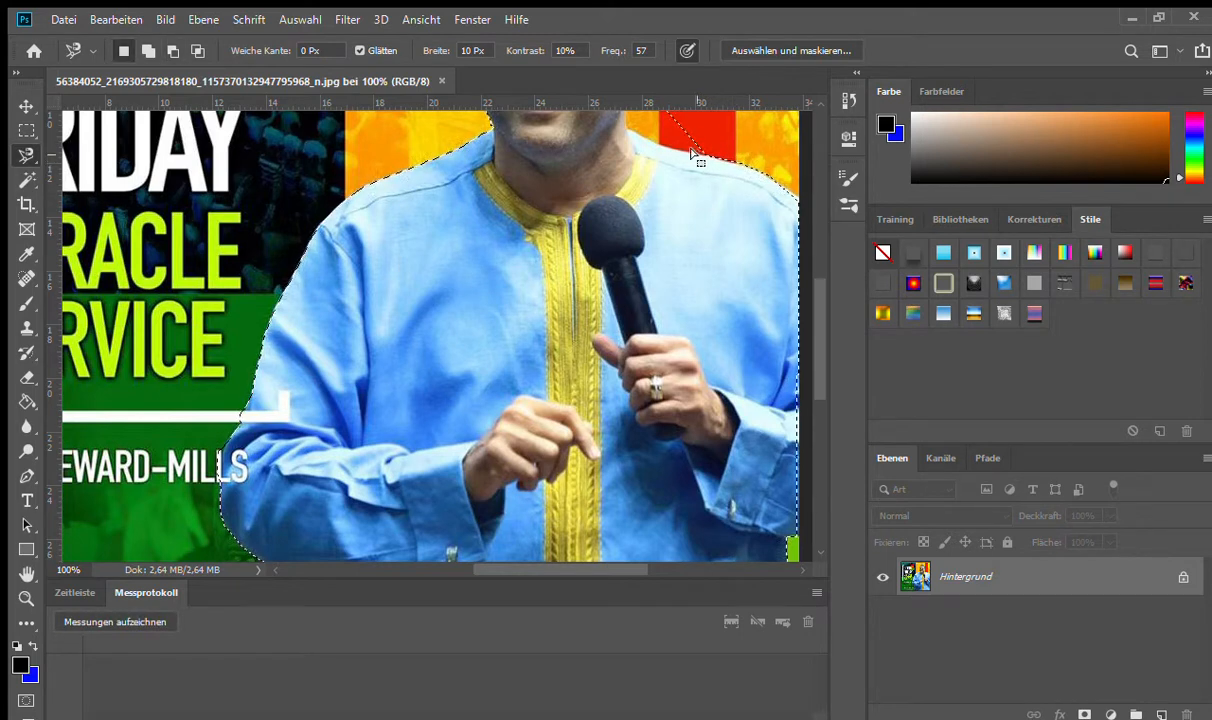
Step: Add the missed part of the man's head to the selection by tracing the hair and ear with the Magnetic Lasso
{"action": "key", "text": "h"}
{"action": "left_click_drag", "start_coordinate": [722, 237], "coordinate": [666, 322]}
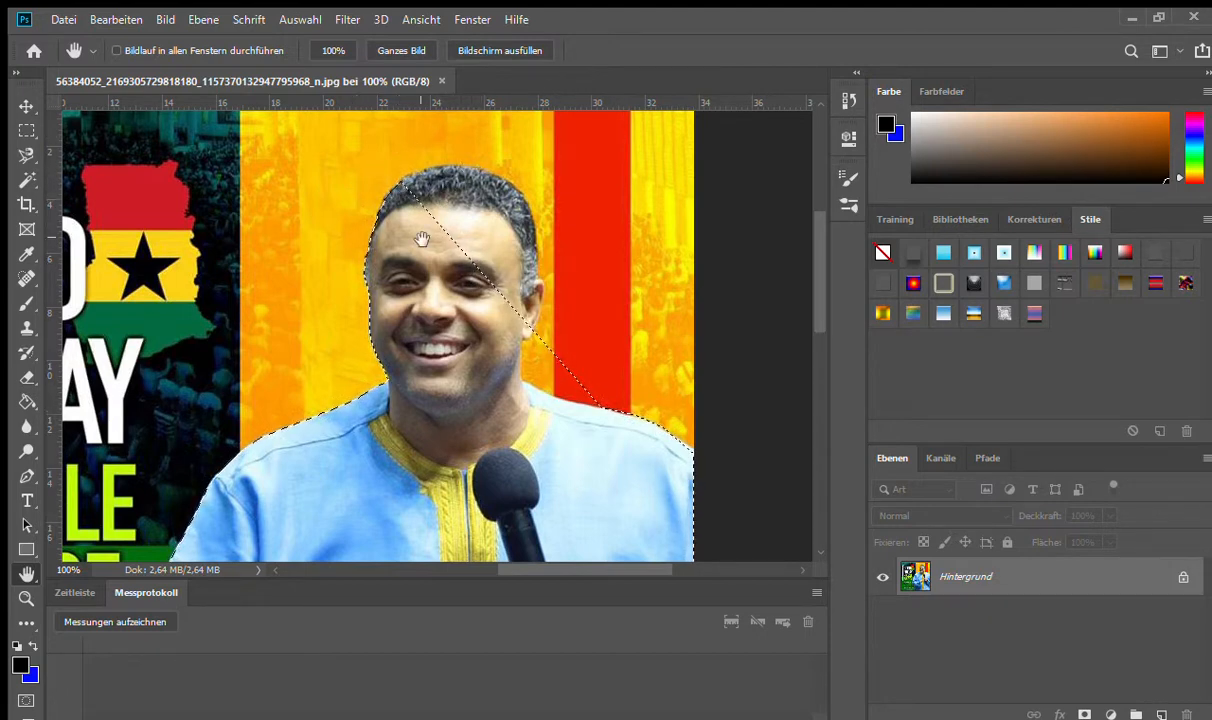
{"action": "left_click", "coordinate": [18, 152]}
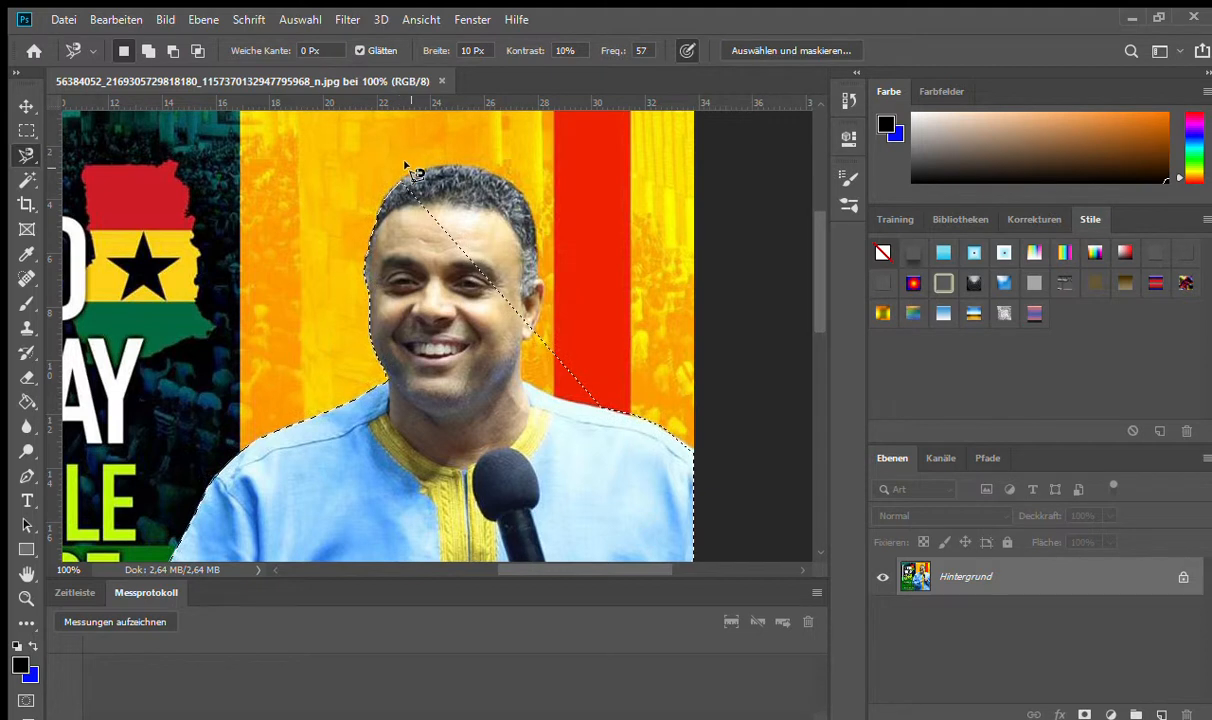
{"action": "key", "text": "shift"}
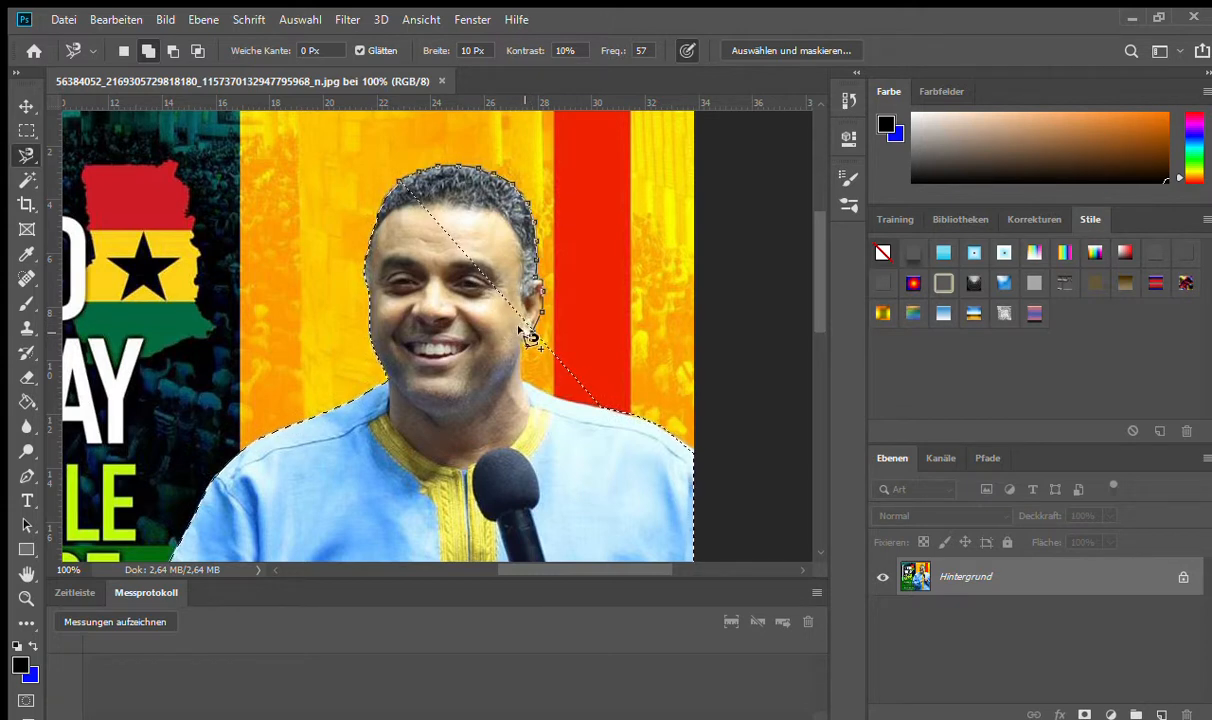
{"action": "key", "text": "Escape"}
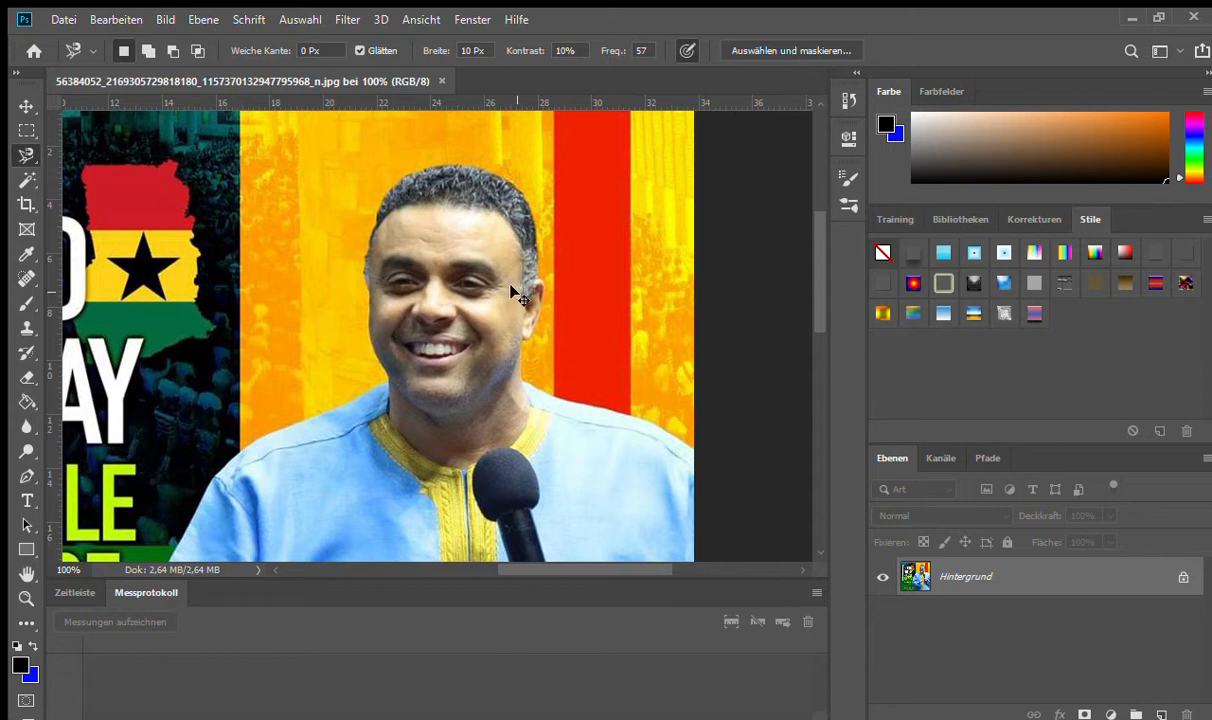
{"action": "double_click", "coordinate": [510, 291]}
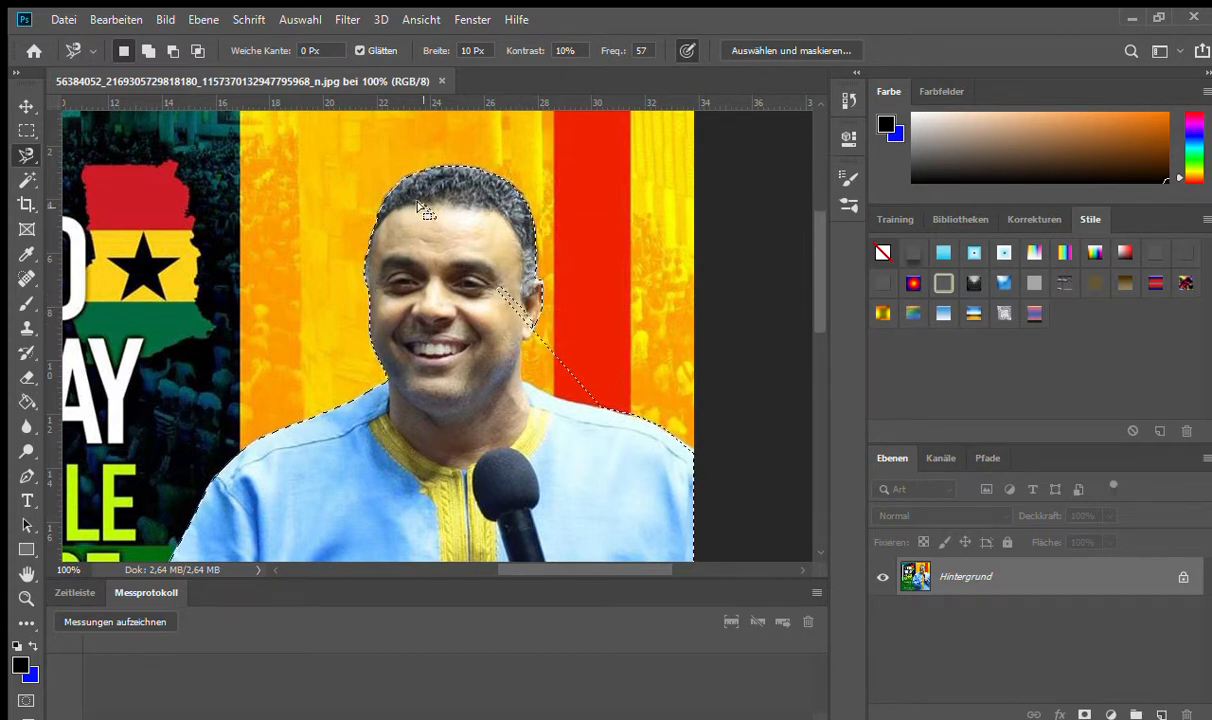
Step: Add the leftover gaps at the forehead and between the eye and ear to the selection with the freehand Lasso
{"action": "left_click", "coordinate": [28, 131]}
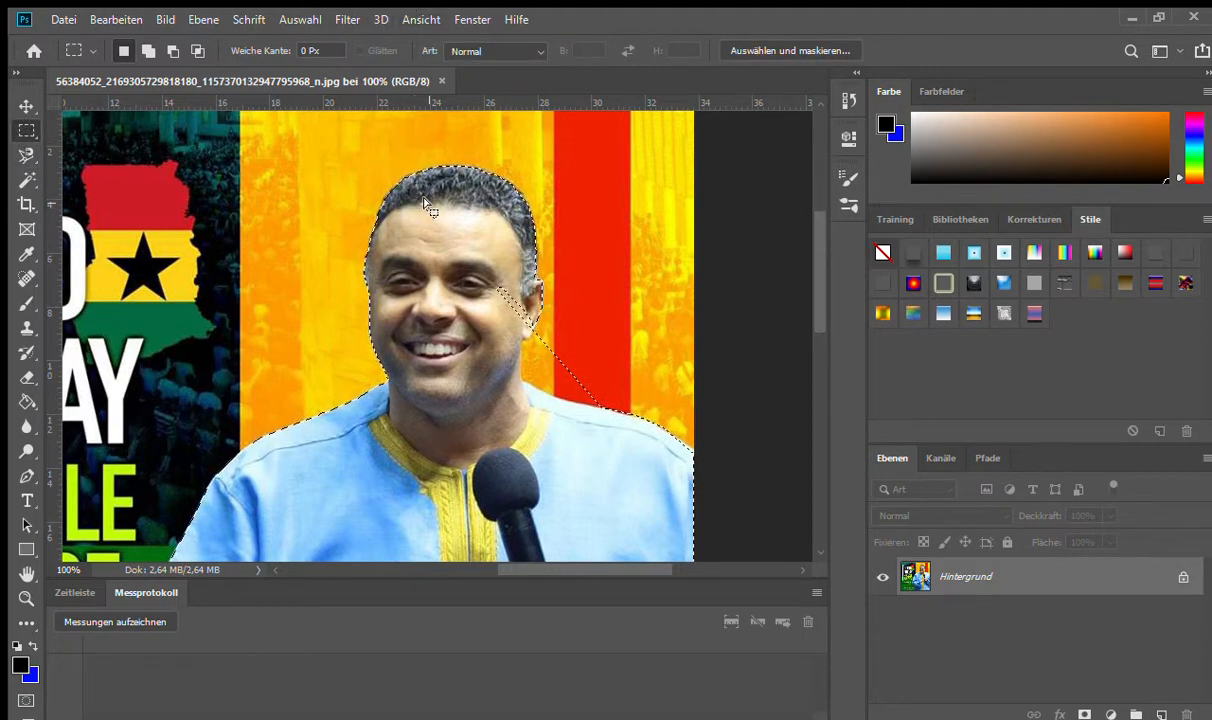
{"action": "left_click", "coordinate": [23, 153]}
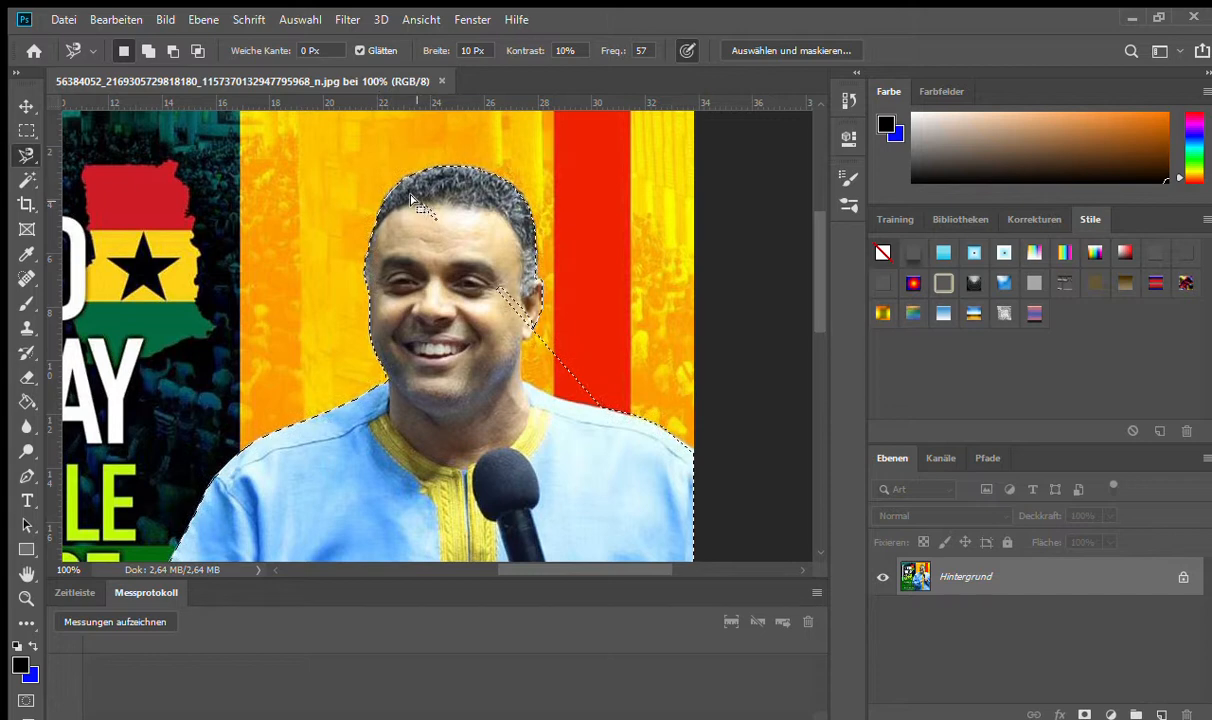
{"action": "left_click", "coordinate": [27, 155], "text": "alt"}
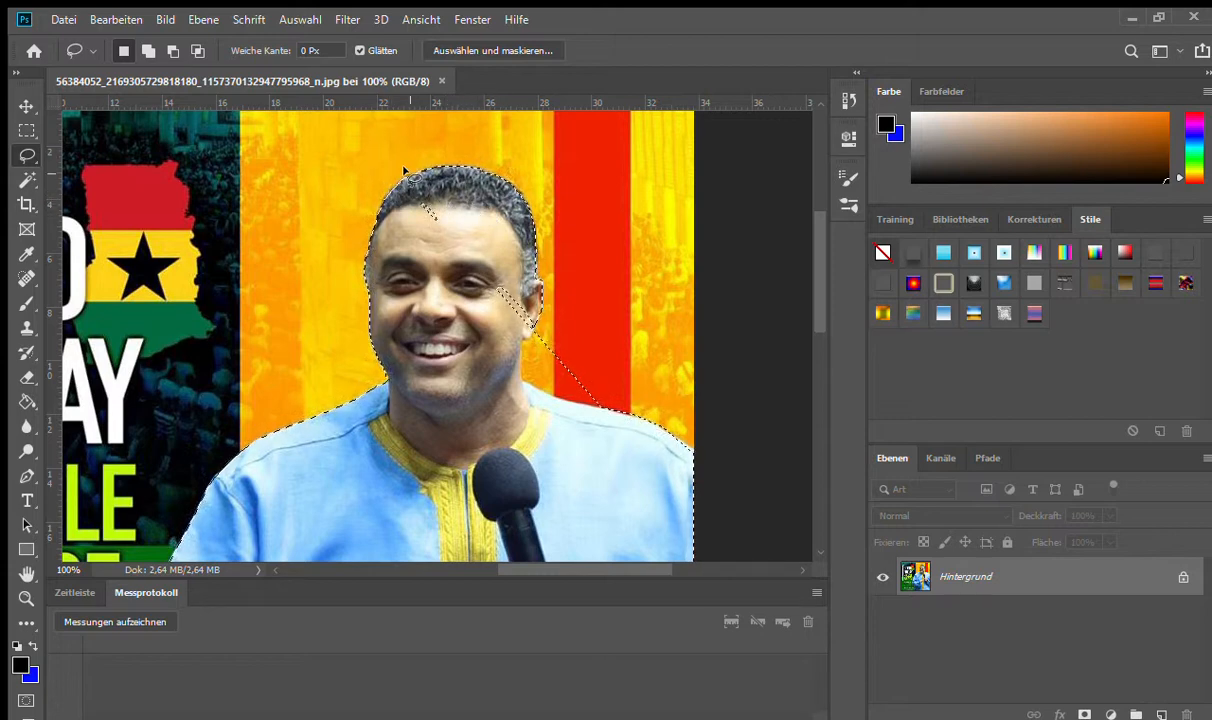
{"action": "key", "text": "shift"}
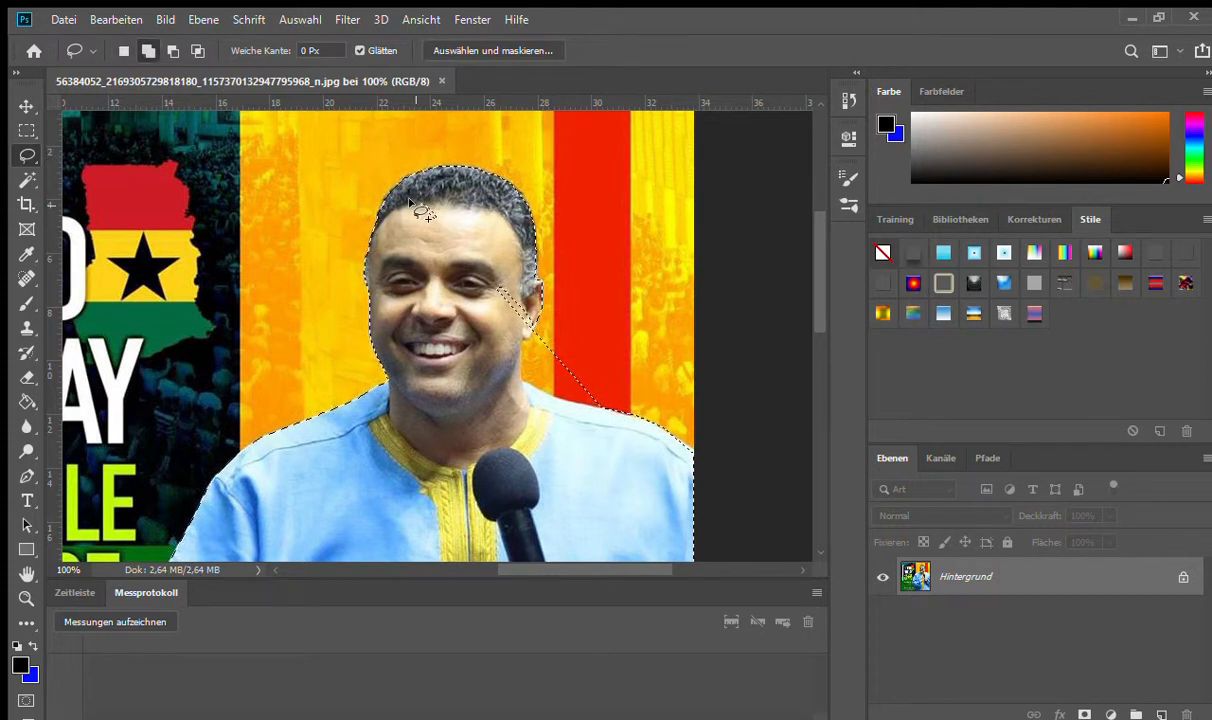
{"action": "mouse_move", "coordinate": [412, 205]}
{"action": "left_mouse_down"}
{"action": "mouse_move", "coordinate": [402, 188]}
{"action": "mouse_move", "coordinate": [434, 206]}
{"action": "mouse_move", "coordinate": [418, 230]}
{"action": "mouse_move", "coordinate": [420, 210]}
{"action": "left_mouse_up"}
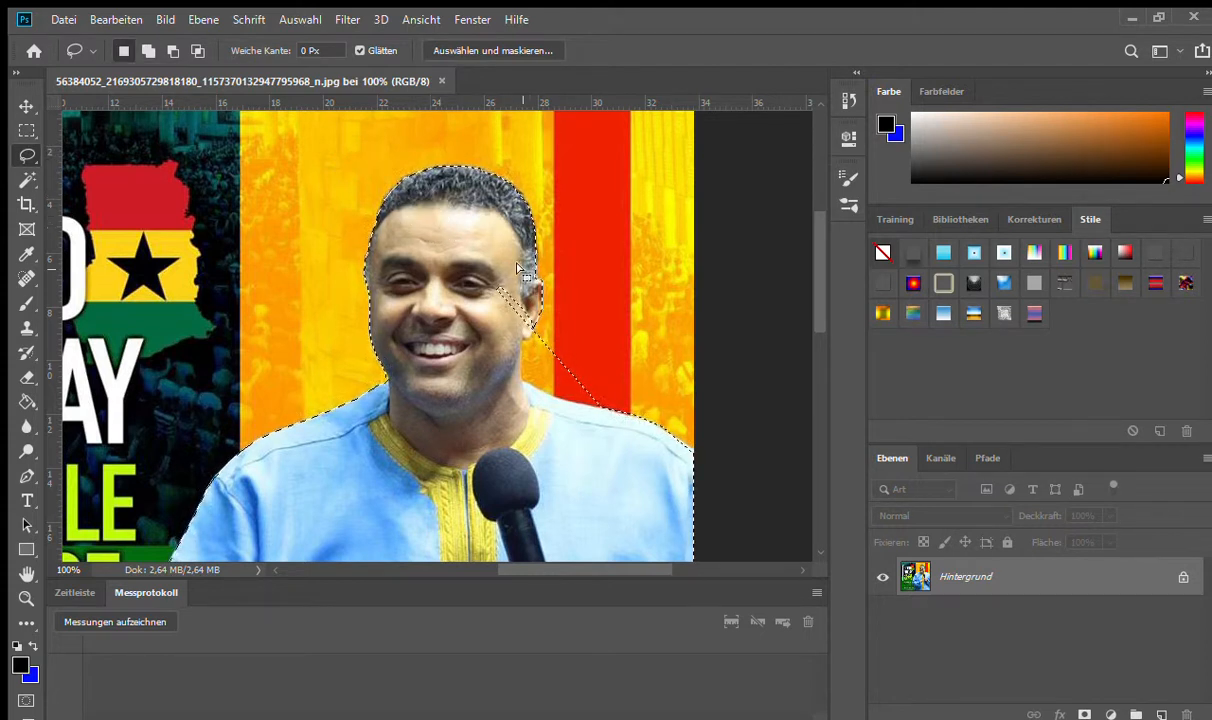
{"action": "mouse_move", "coordinate": [492, 290]}
{"action": "left_mouse_down"}
{"action": "mouse_move", "coordinate": [535, 316]}
{"action": "mouse_move", "coordinate": [523, 330]}
{"action": "mouse_move", "coordinate": [494, 312]}
{"action": "mouse_move", "coordinate": [462, 255]}
{"action": "left_mouse_up"}
{"action": "key", "text": "shift"}
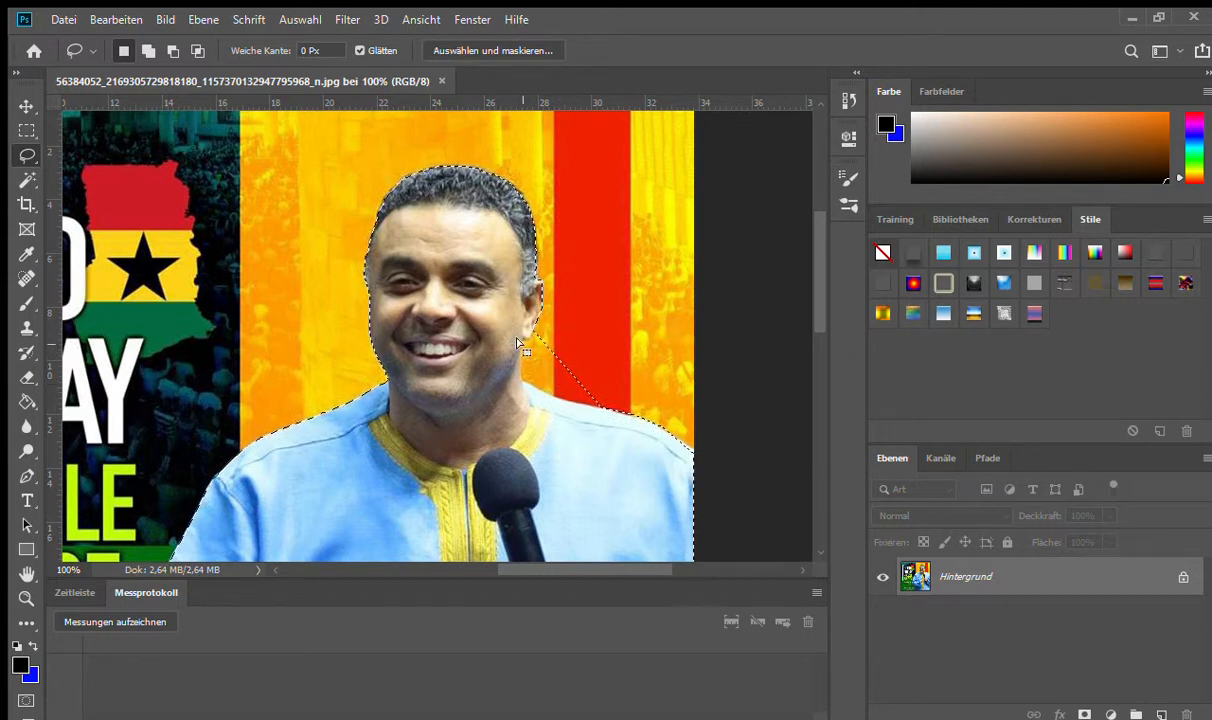
Step: Try unlocking the background layer, and undo the unlock
{"action": "left_click", "coordinate": [1183, 577]}
{"action": "key", "text": "h"}
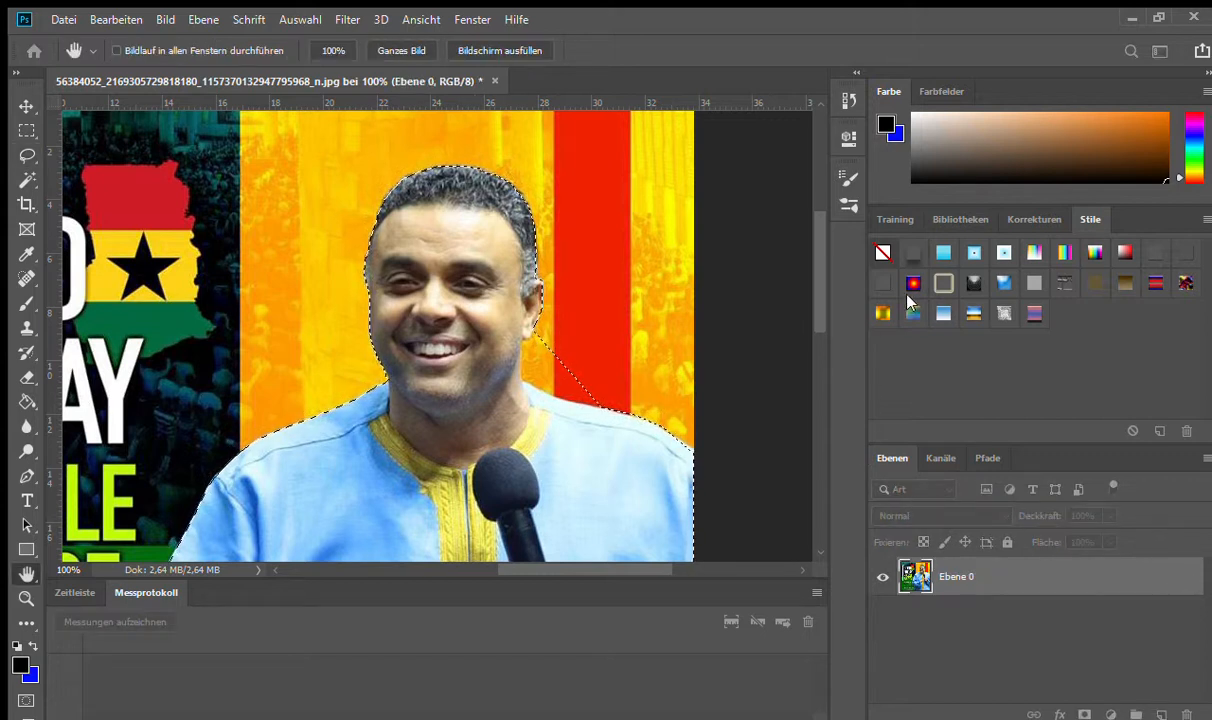
{"action": "key", "text": "l"}
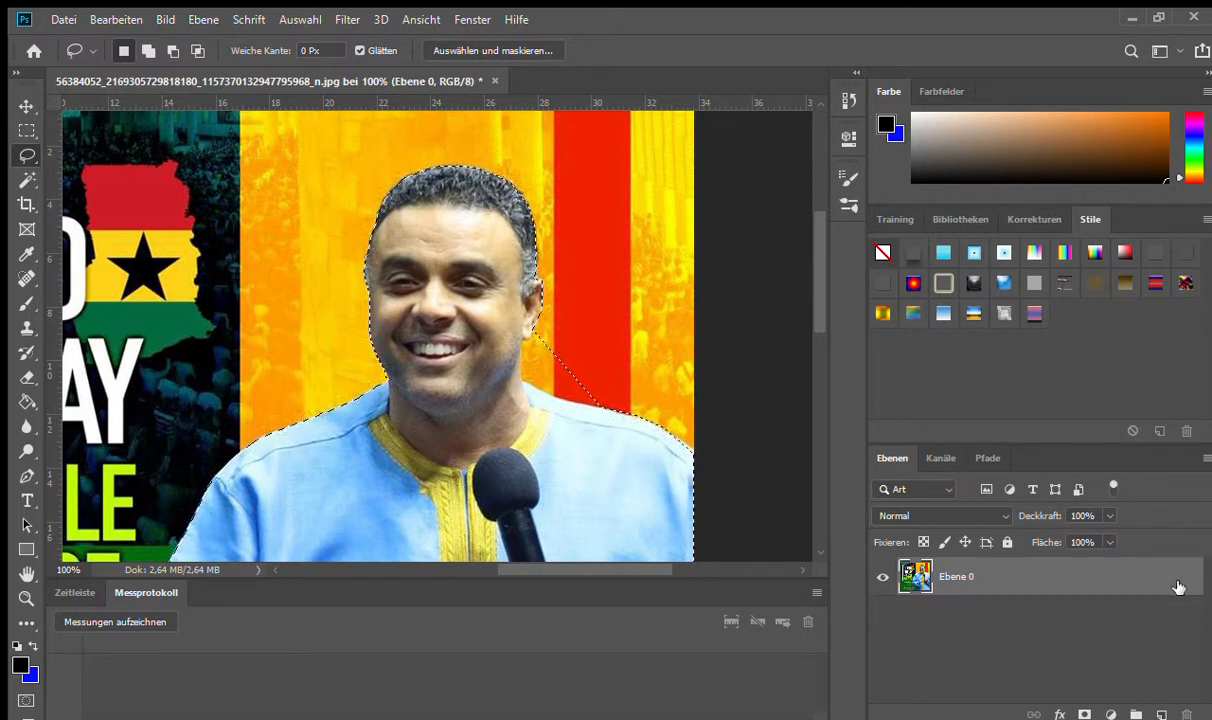
{"action": "key", "text": "ctrl+z"}
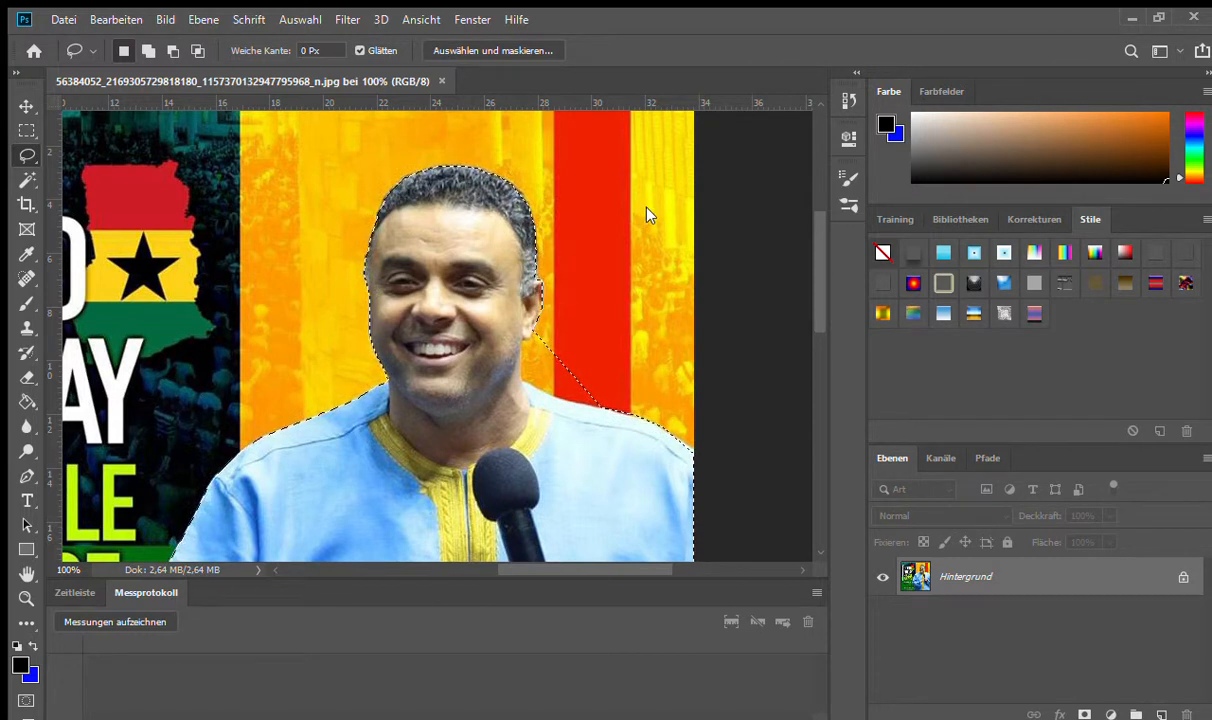
Step: Cut the selected man out onto a new layer and hide that layer
{"action": "key", "text": "ctrl+j"}
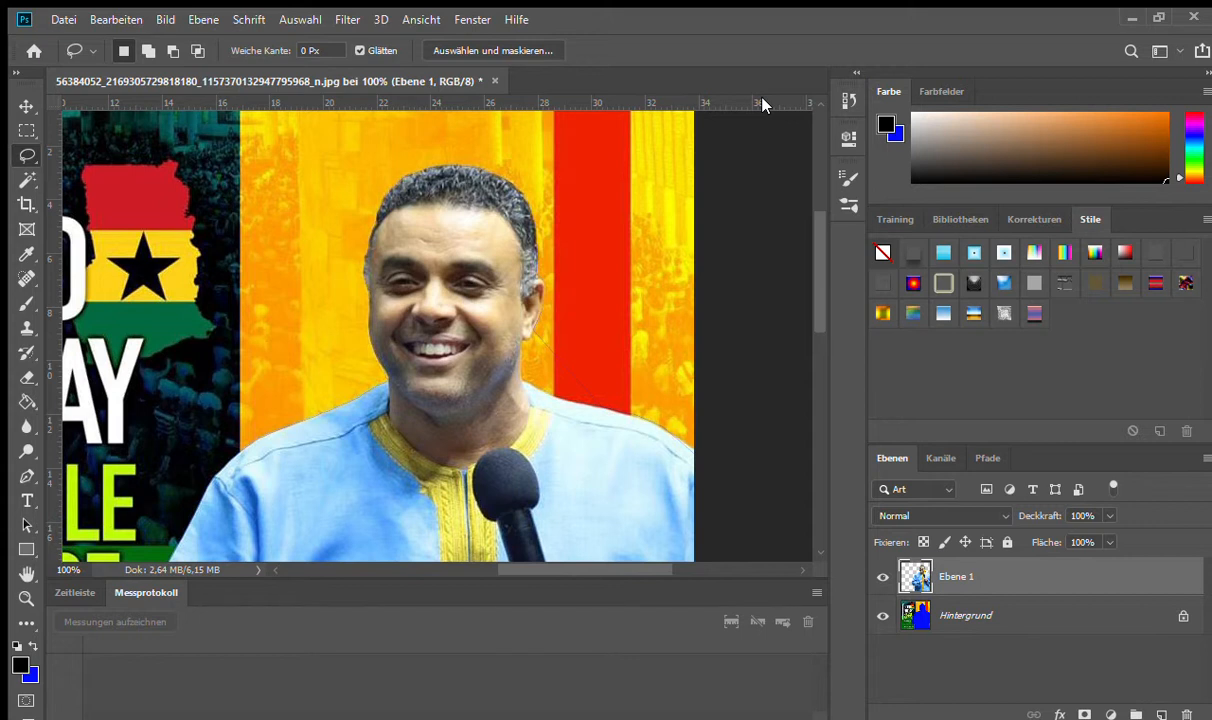
{"action": "left_click", "coordinate": [884, 577]}
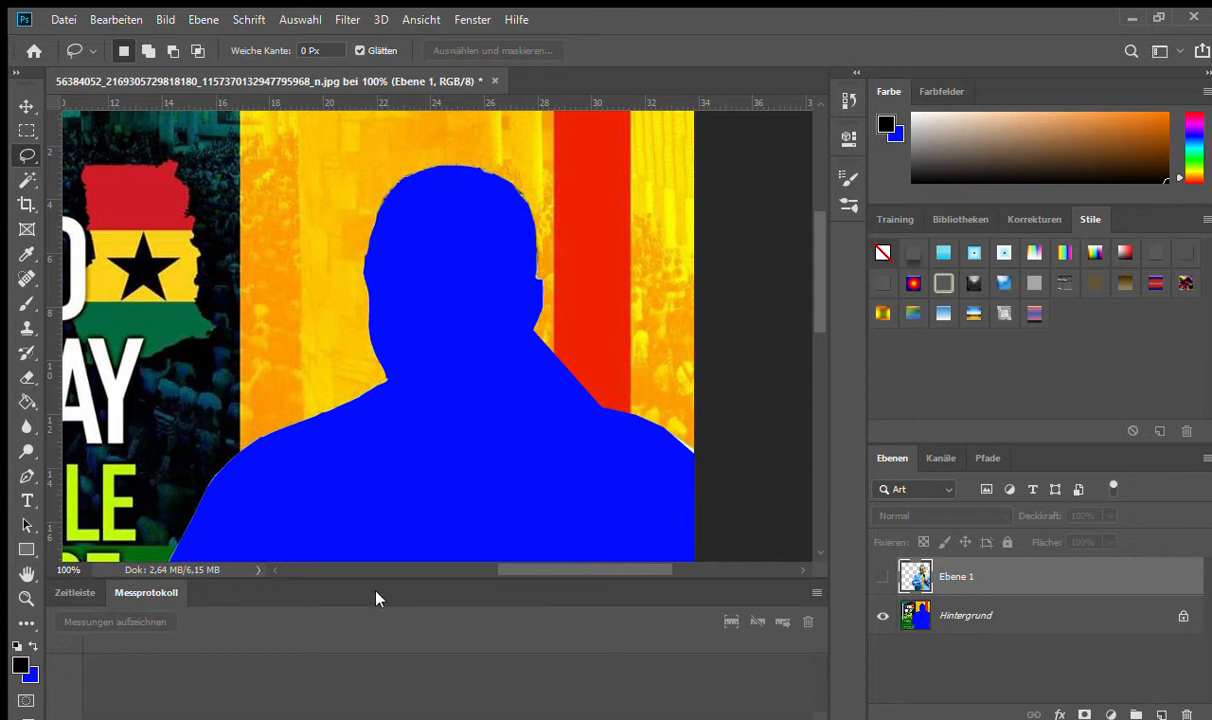
Step: Try scribbling on both sides of the silhouette on the locked background layer with a size 20 Eraser, and undo all strokes
{"action": "key", "text": "e"}
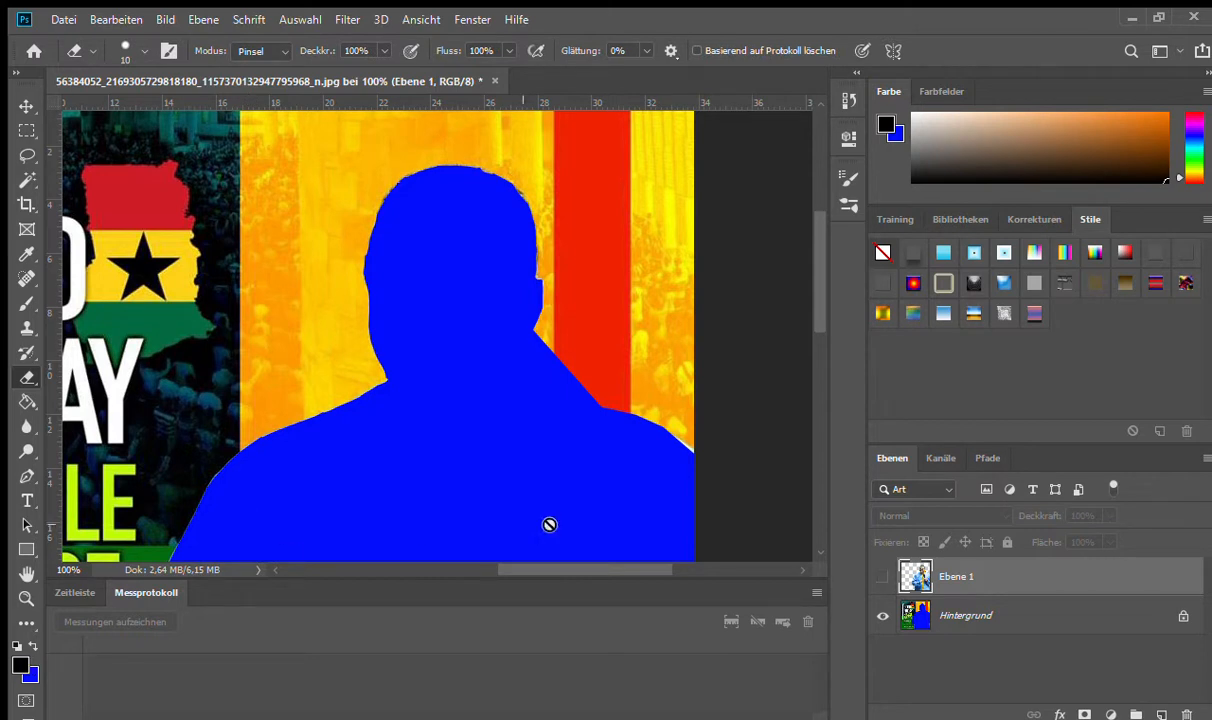
{"action": "left_click", "coordinate": [1031, 625]}
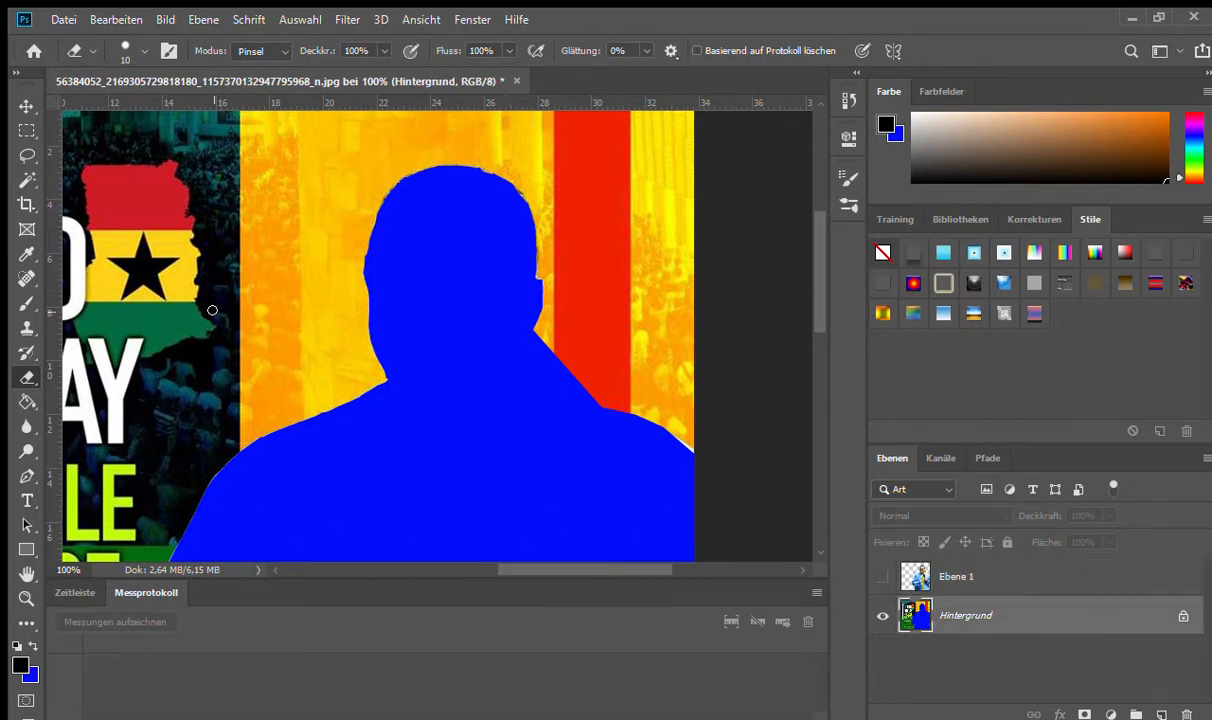
{"action": "key", "text": "bracketright"}
{"action": "mouse_move", "coordinate": [223, 362]}
{"action": "left_mouse_down"}
{"action": "mouse_move", "coordinate": [268, 285]}
{"action": "mouse_move", "coordinate": [296, 384]}
{"action": "left_mouse_up"}
{"action": "mouse_move", "coordinate": [268, 187]}
{"action": "left_mouse_down"}
{"action": "mouse_move", "coordinate": [322, 262]}
{"action": "mouse_move", "coordinate": [319, 326]}
{"action": "mouse_move", "coordinate": [178, 364]}
{"action": "mouse_move", "coordinate": [196, 379]}
{"action": "mouse_move", "coordinate": [263, 383]}
{"action": "mouse_move", "coordinate": [233, 238]}
{"action": "mouse_move", "coordinate": [308, 223]}
{"action": "mouse_move", "coordinate": [353, 195]}
{"action": "mouse_move", "coordinate": [275, 389]}
{"action": "mouse_move", "coordinate": [360, 320]}
{"action": "left_mouse_up"}
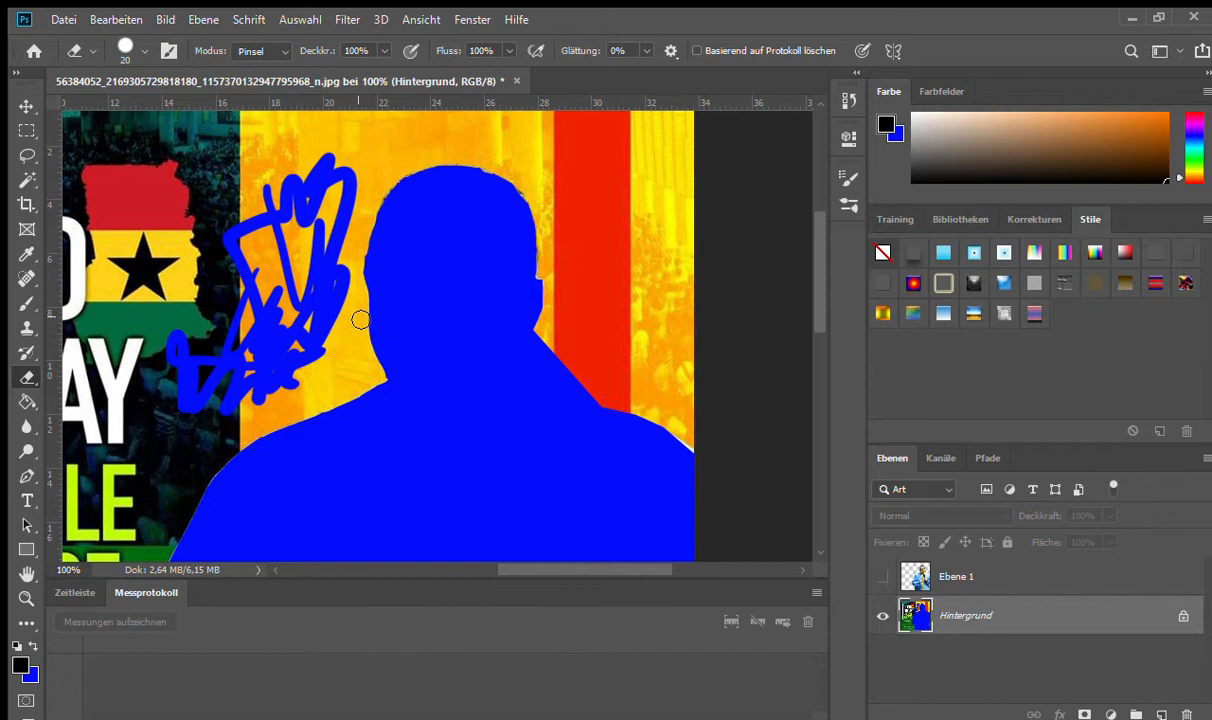
{"action": "mouse_move", "coordinate": [590, 185]}
{"action": "left_mouse_down"}
{"action": "mouse_move", "coordinate": [612, 295]}
{"action": "mouse_move", "coordinate": [645, 355]}
{"action": "mouse_move", "coordinate": [669, 282]}
{"action": "mouse_move", "coordinate": [522, 282]}
{"action": "mouse_move", "coordinate": [639, 314]}
{"action": "left_mouse_up"}
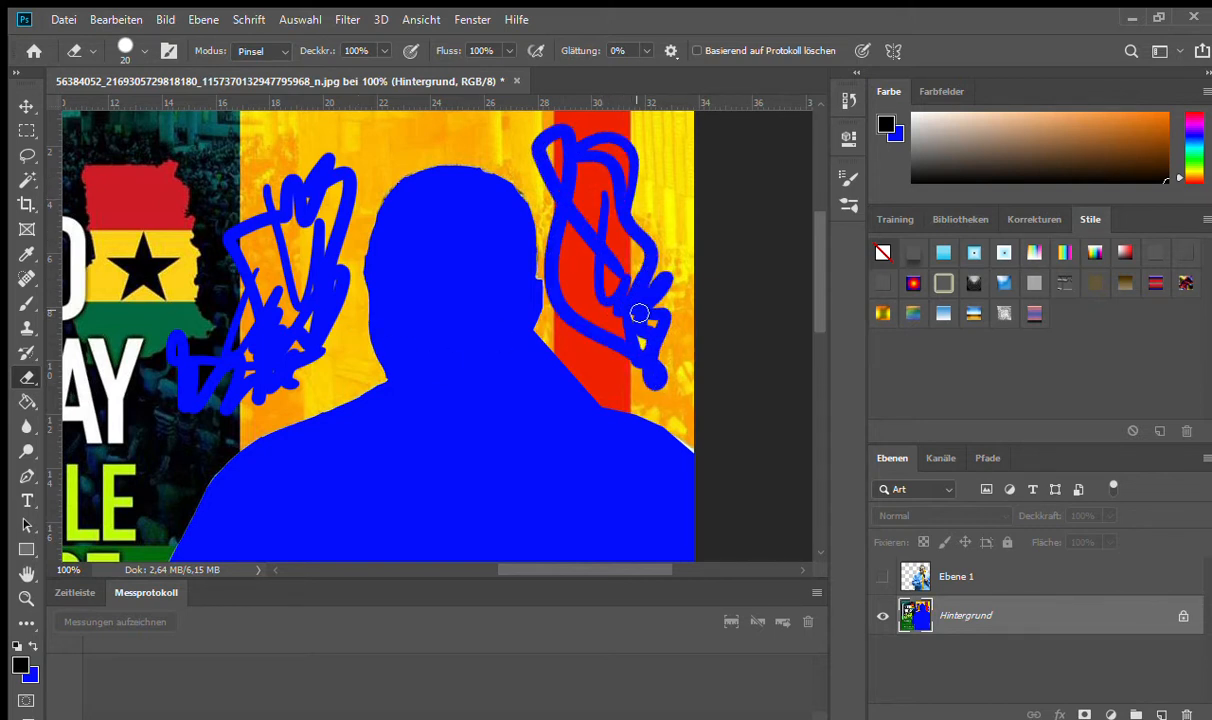
{"action": "key", "text": "ctrl+z"}
{"action": "key", "text": "ctrl+z"}
{"action": "key", "text": "ctrl+z"}
{"action": "key", "text": "ctrl+z"}
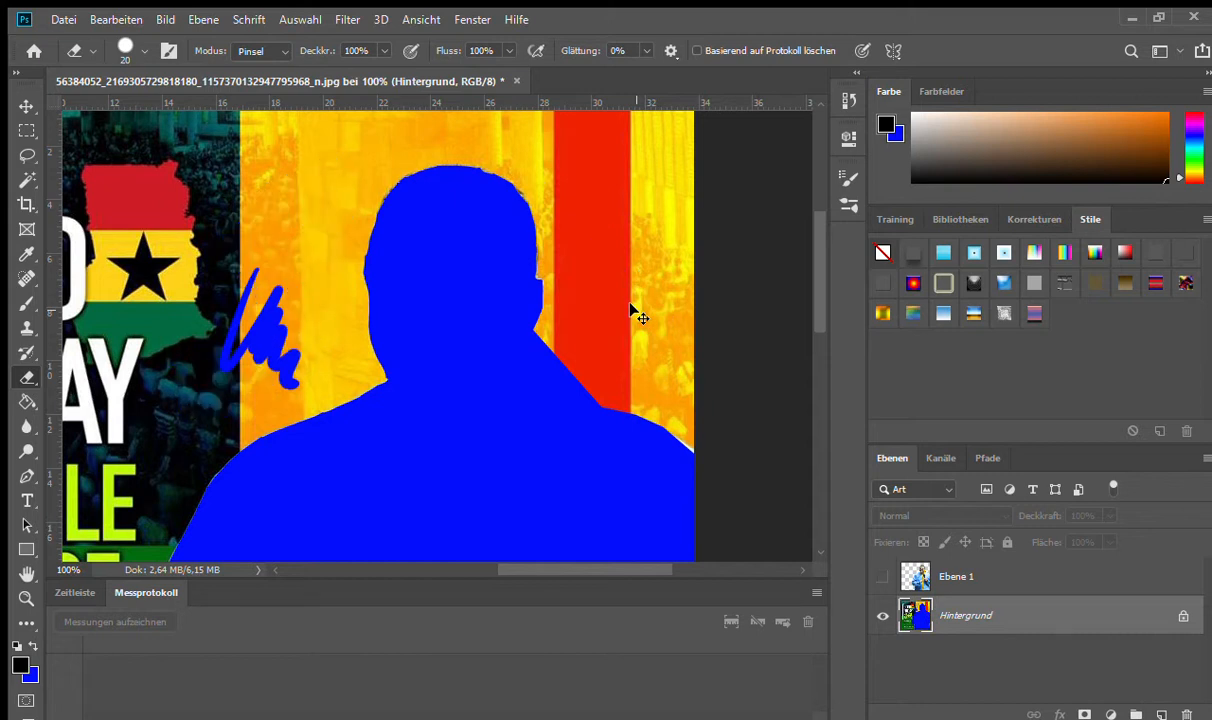
{"action": "key", "text": "ctrl+z"}
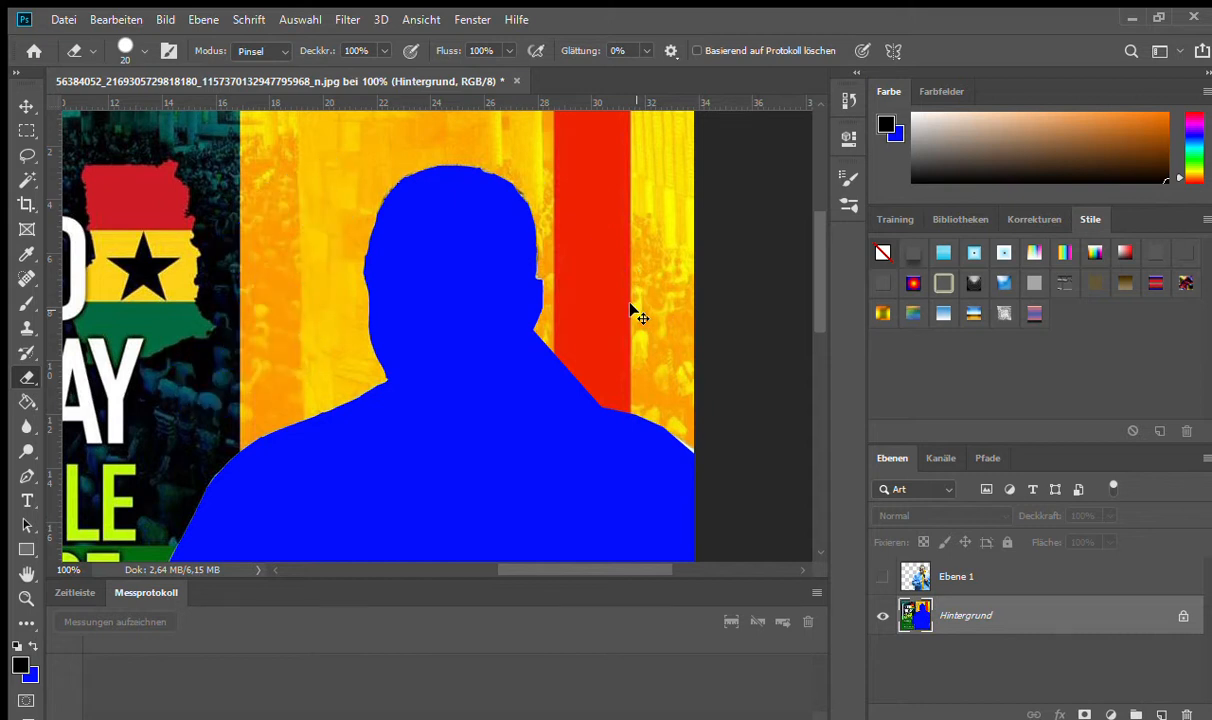
Step: Unlock the background layer and erase a vertical strip of the yellow area beside the silhouette's head
{"action": "left_click", "coordinate": [1184, 618]}
{"action": "key", "text": "h"}
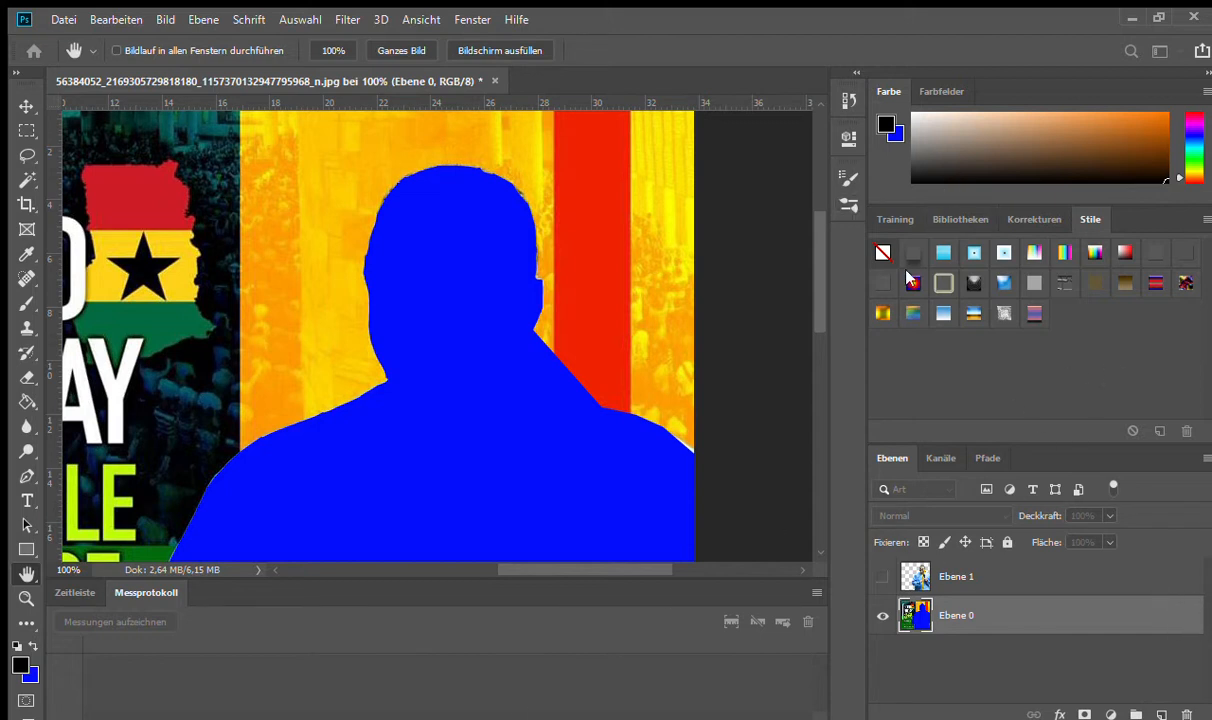
{"action": "key", "text": "e"}
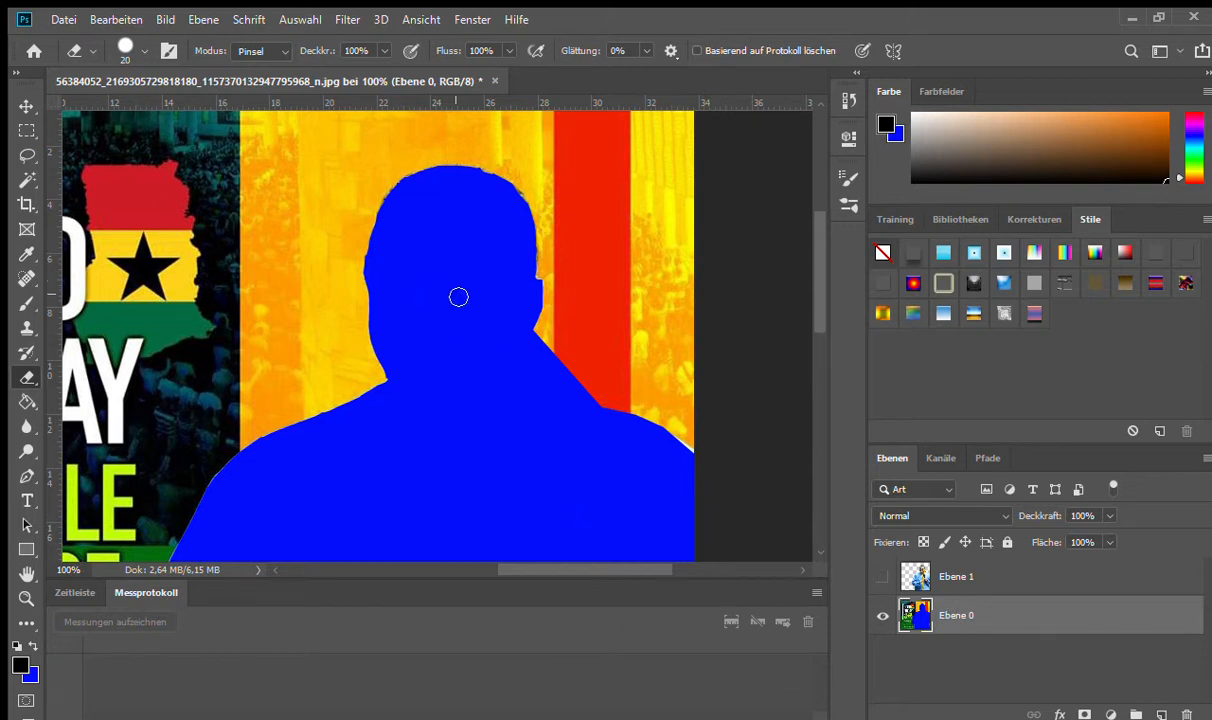
{"action": "mouse_move", "coordinate": [287, 211]}
{"action": "left_mouse_down"}
{"action": "mouse_move", "coordinate": [304, 289]}
{"action": "mouse_move", "coordinate": [296, 186]}
{"action": "mouse_move", "coordinate": [290, 278]}
{"action": "mouse_move", "coordinate": [304, 305]}
{"action": "left_mouse_up"}
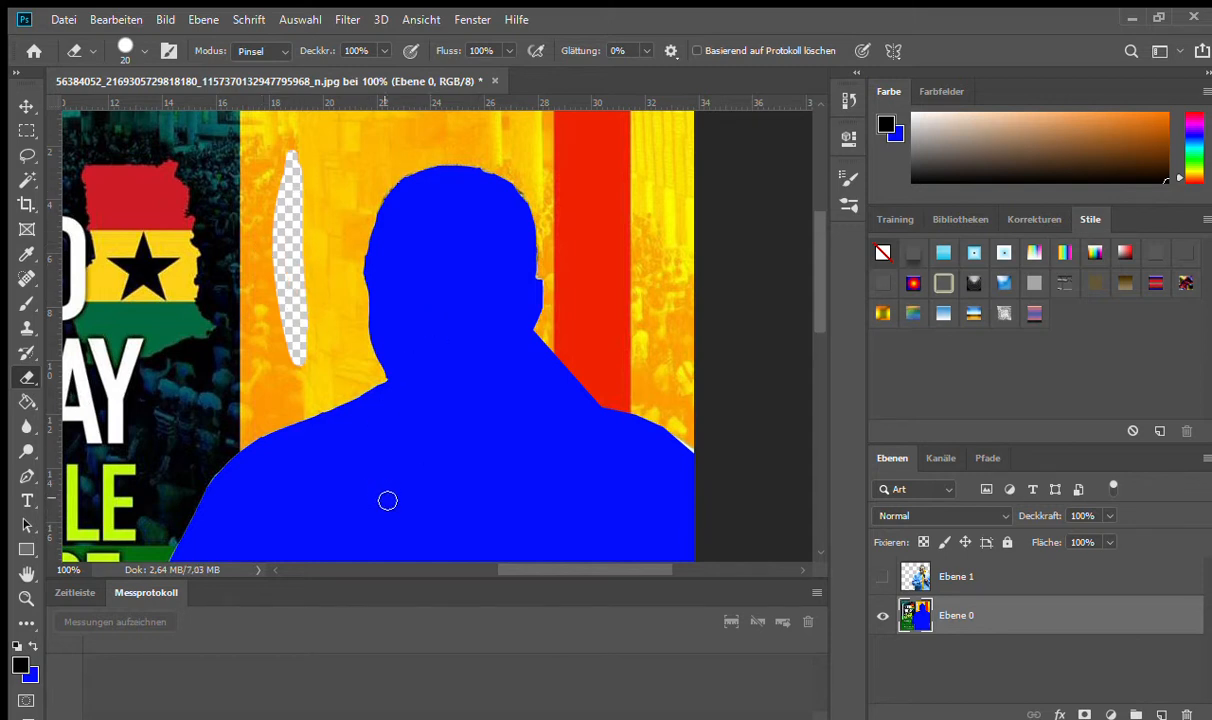
Step: Try erasing a scribble inside the blue silhouette and selecting the remaining blue with the Magic Wand, and undo both
{"action": "key", "text": "w"}
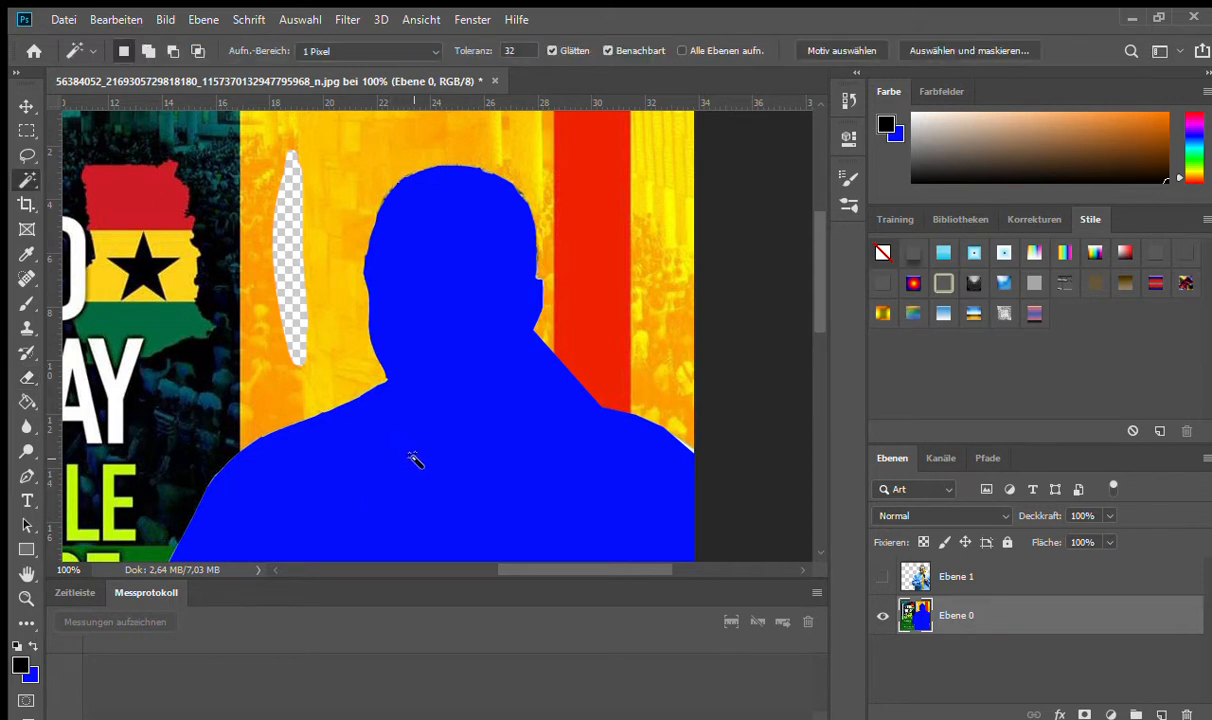
{"action": "key", "text": "e"}
{"action": "mouse_move", "coordinate": [441, 310]}
{"action": "left_mouse_down"}
{"action": "mouse_move", "coordinate": [470, 340]}
{"action": "mouse_move", "coordinate": [460, 325]}
{"action": "mouse_move", "coordinate": [461, 410]}
{"action": "mouse_move", "coordinate": [366, 508]}
{"action": "mouse_move", "coordinate": [385, 440]}
{"action": "mouse_move", "coordinate": [389, 481]}
{"action": "mouse_move", "coordinate": [450, 535]}
{"action": "mouse_move", "coordinate": [540, 495]}
{"action": "mouse_move", "coordinate": [564, 535]}
{"action": "left_mouse_up"}
{"action": "key", "text": "w"}
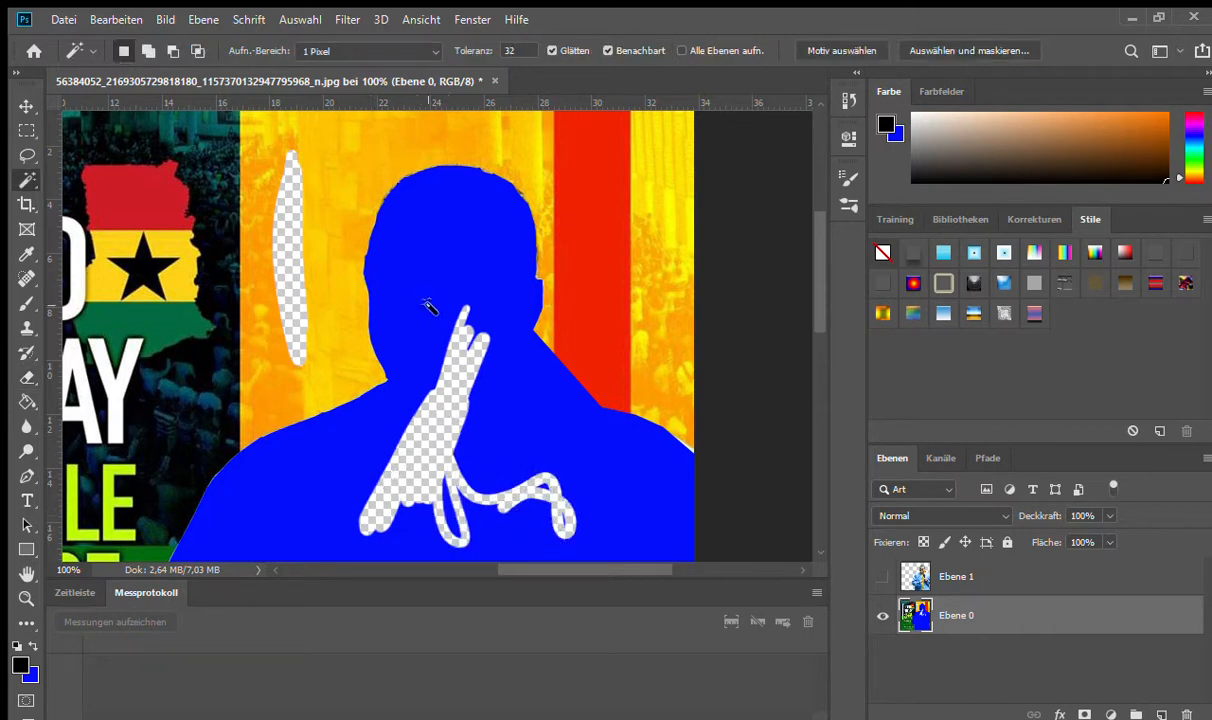
{"action": "left_click", "coordinate": [413, 268]}
{"action": "key", "text": "ctrl+z"}
{"action": "key", "text": "ctrl+z"}
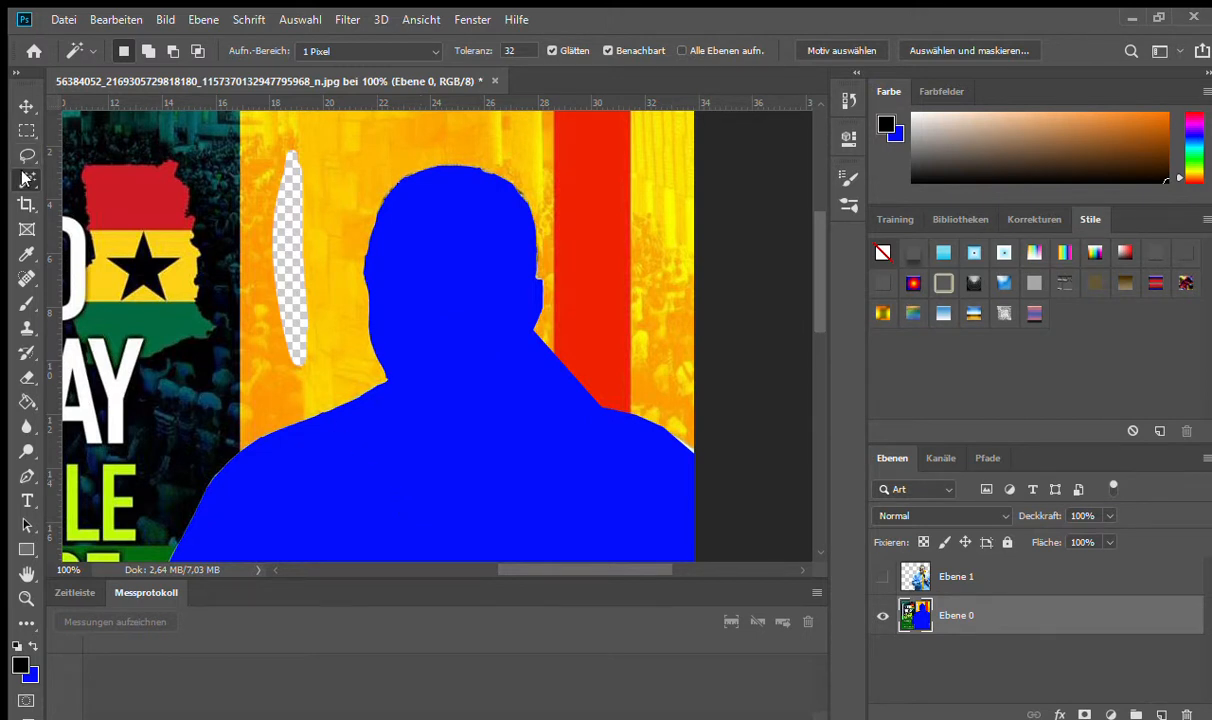
Step: Select the blue silhouette, the red stripe and the yellow area beyond it in turn with the Magic Wand at tolerance 32
{"action": "left_click", "coordinate": [466, 520]}
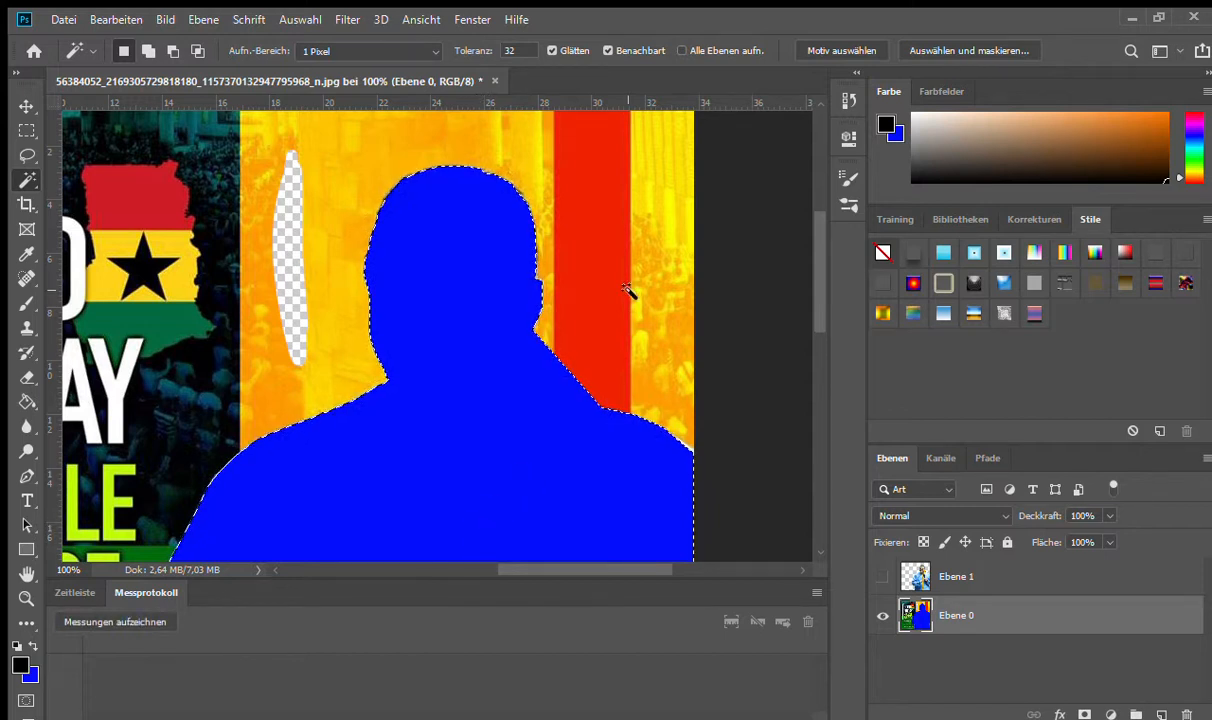
{"action": "left_click", "coordinate": [575, 309]}
{"action": "left_click", "coordinate": [686, 345]}
{"action": "left_click", "coordinate": [662, 170]}
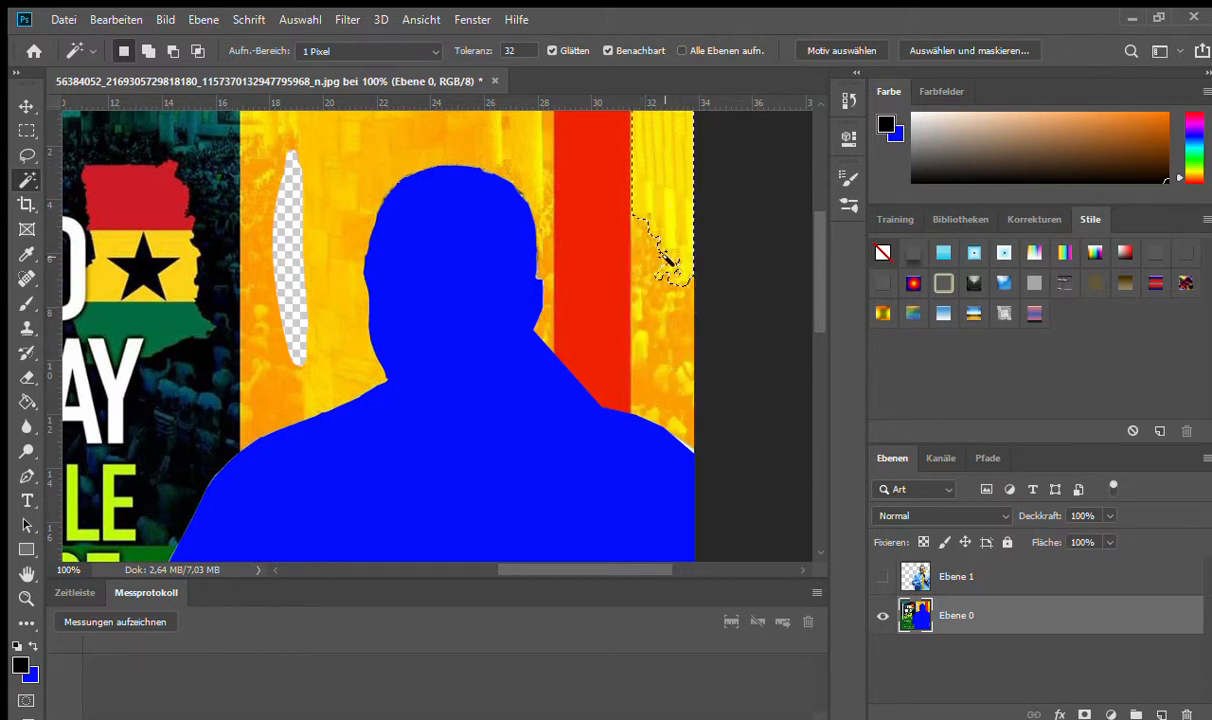
Step: Try the Magic Wand on the orange areas, the dark crowd background, the flag's green stripe and its black star, and clear the selection
{"action": "left_click", "coordinate": [674, 350]}
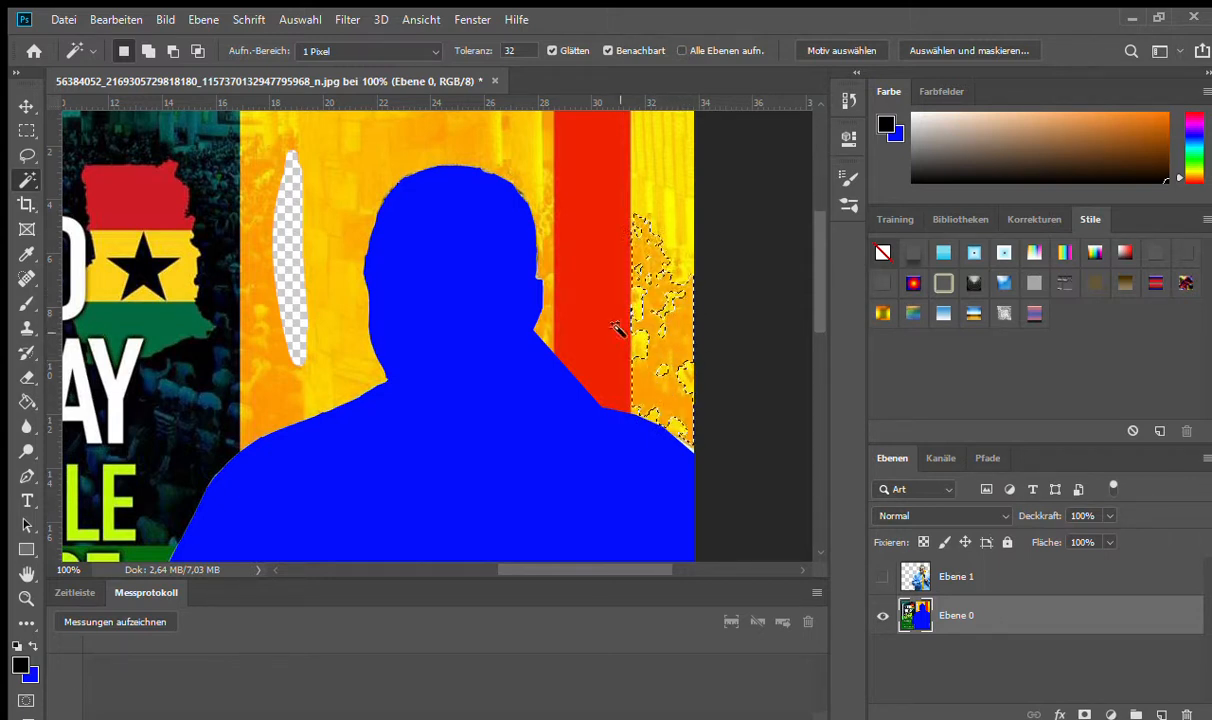
{"action": "left_click", "coordinate": [328, 340]}
{"action": "left_click", "coordinate": [180, 430]}
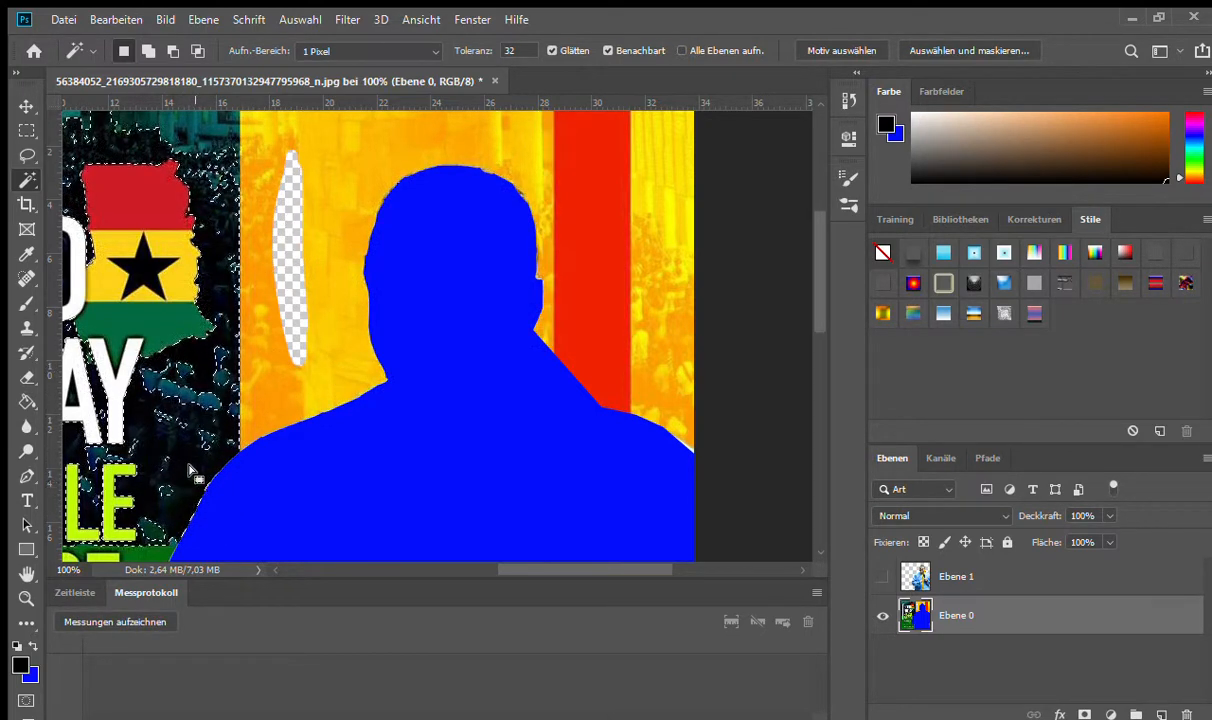
{"action": "left_click", "coordinate": [155, 338]}
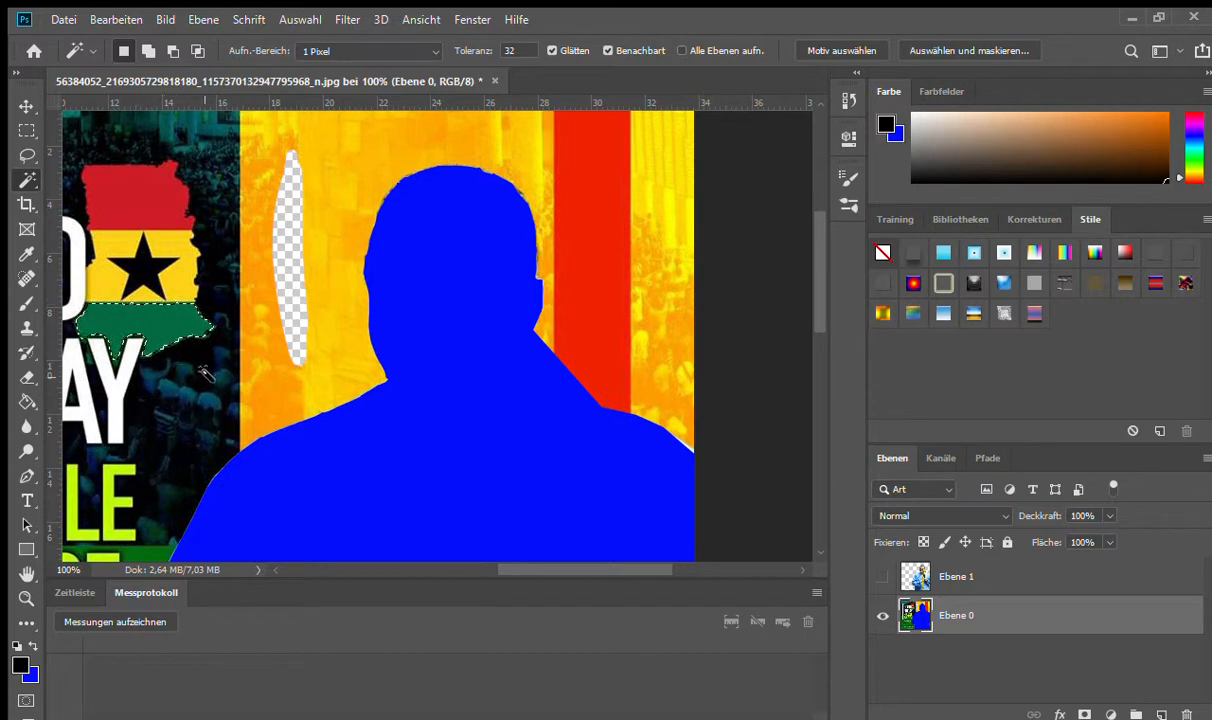
{"action": "left_click", "coordinate": [152, 248]}
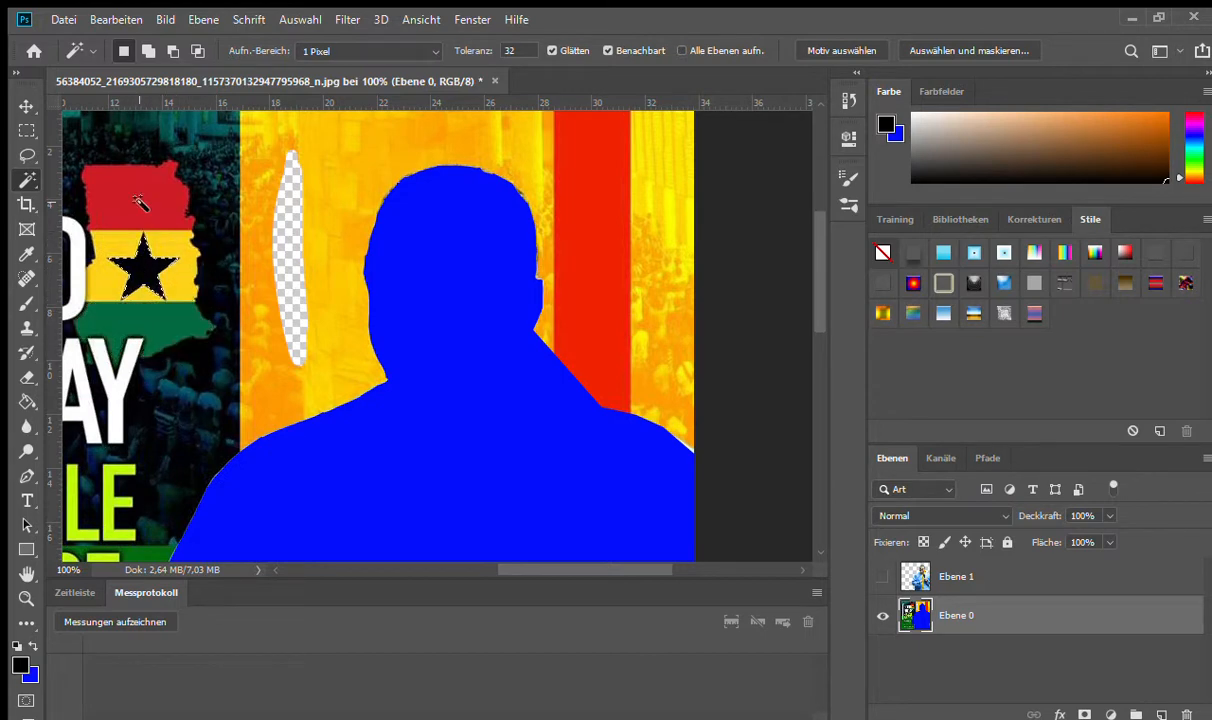
{"action": "left_click", "coordinate": [150, 128]}
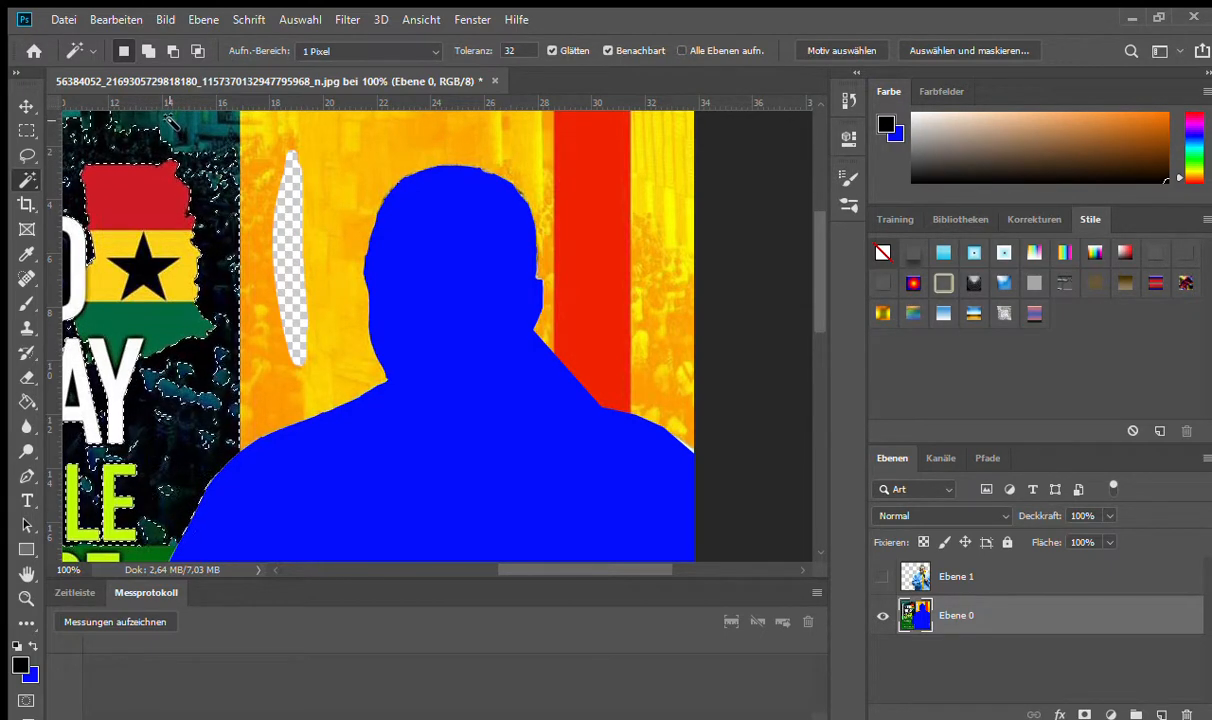
{"action": "left_click", "coordinate": [175, 132]}
{"action": "key", "text": "ctrl+d"}
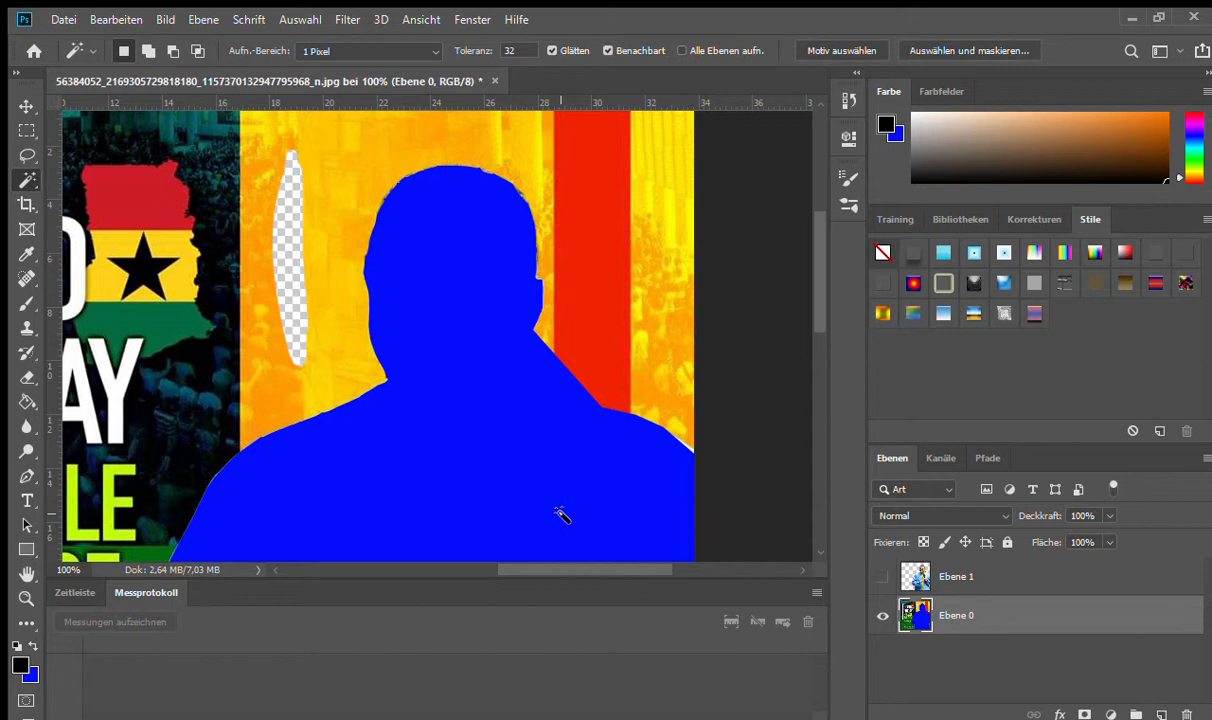
Step: Select the blue silhouette with the Magic Wand, delete its pixels, refill the area with blue and deselect
{"action": "left_click", "coordinate": [514, 444]}
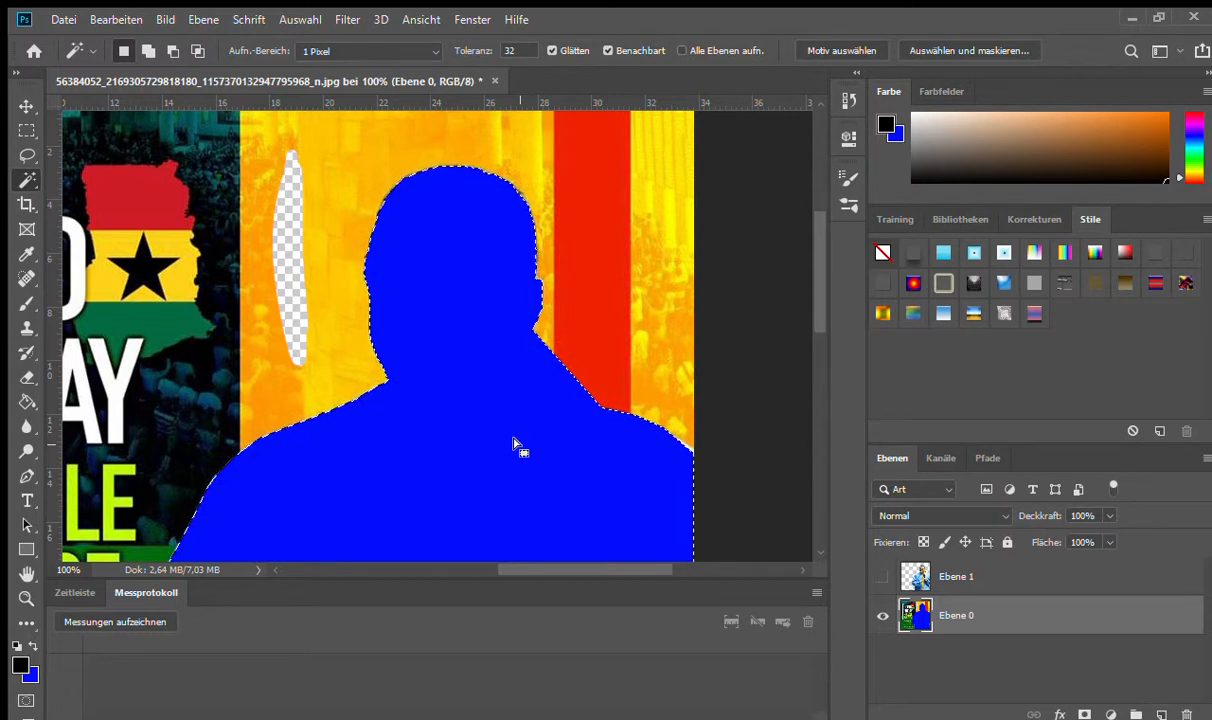
{"action": "key", "text": "Delete"}
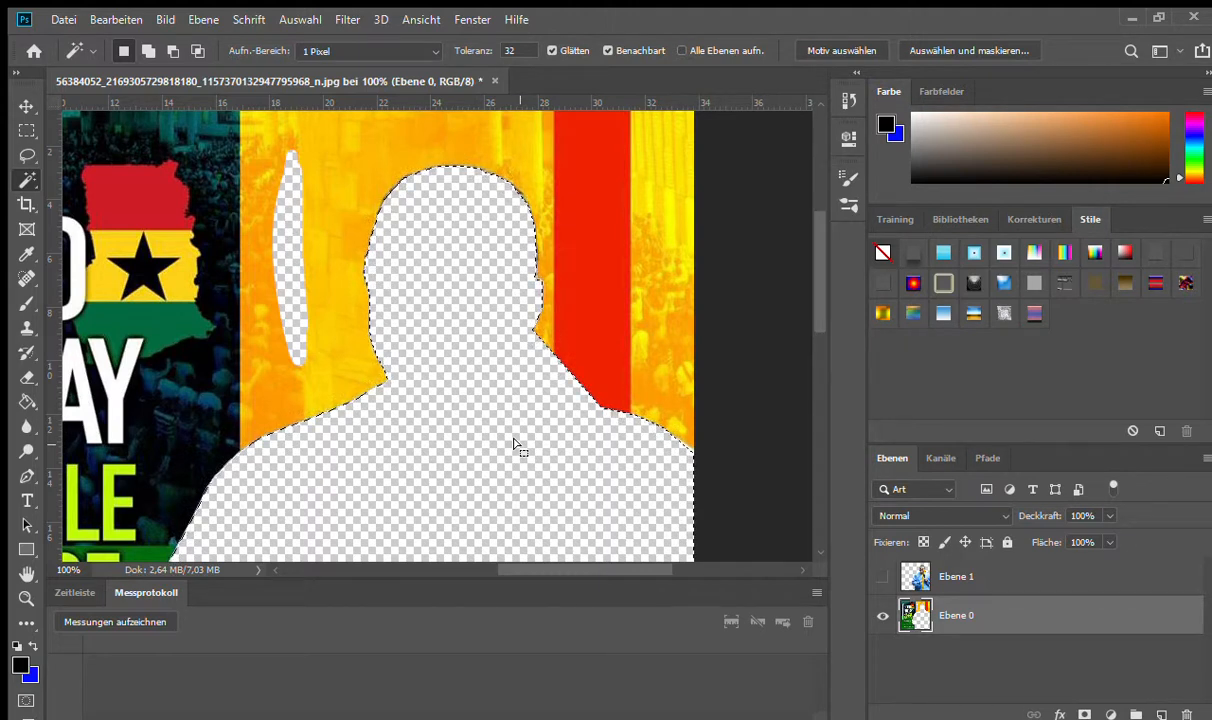
{"action": "key", "text": "ctrl+BackSpace"}
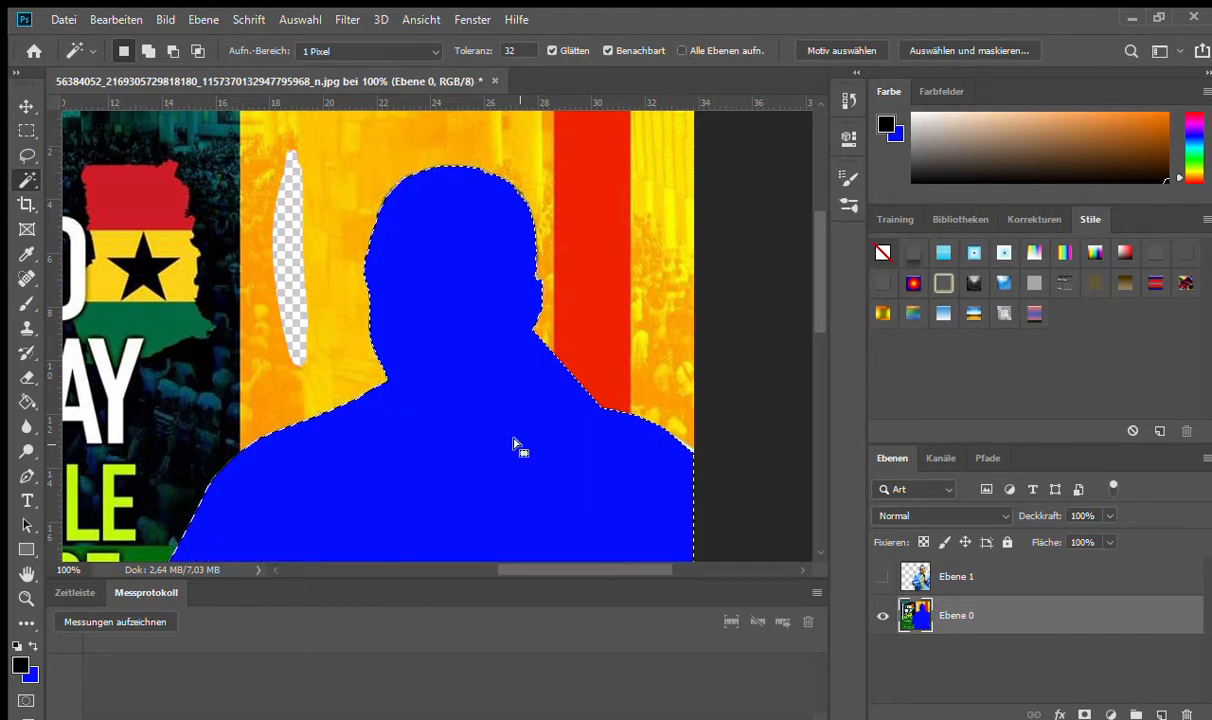
{"action": "key", "text": "ctrl+d"}
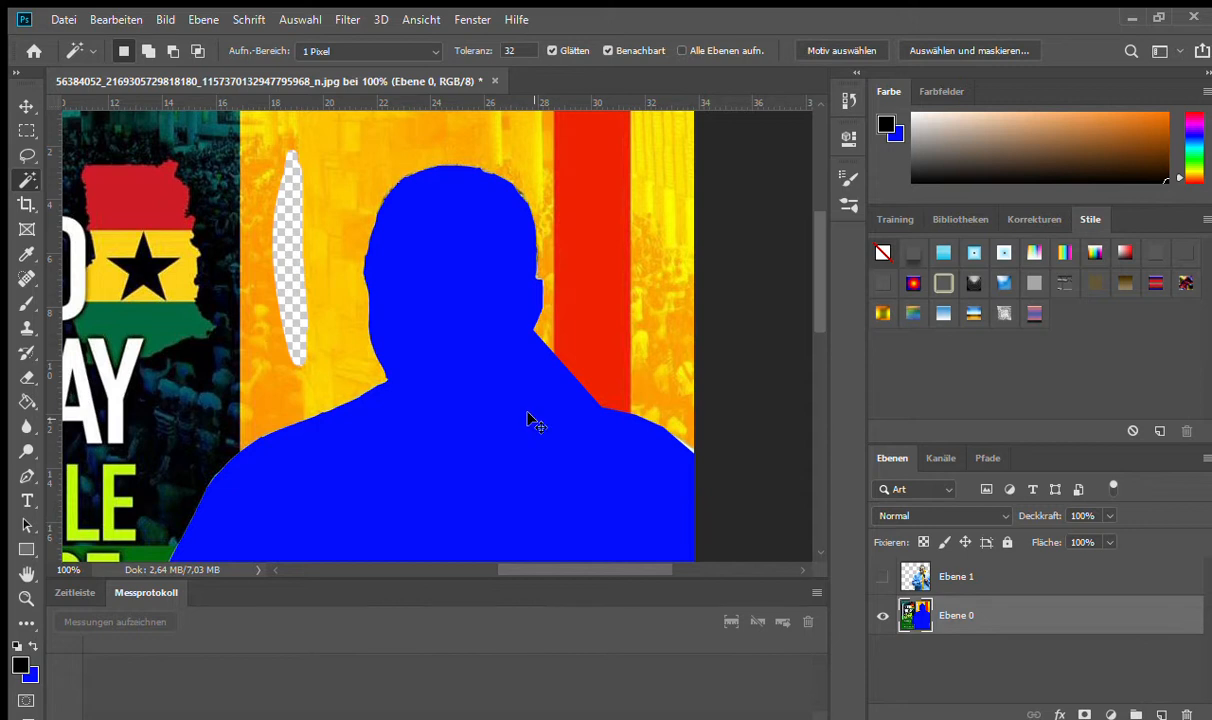
Step: Undo the recent selections, the erased strip and the unlocking of the background, and make the Hintergrund layer active
{"action": "left_click", "coordinate": [528, 418]}
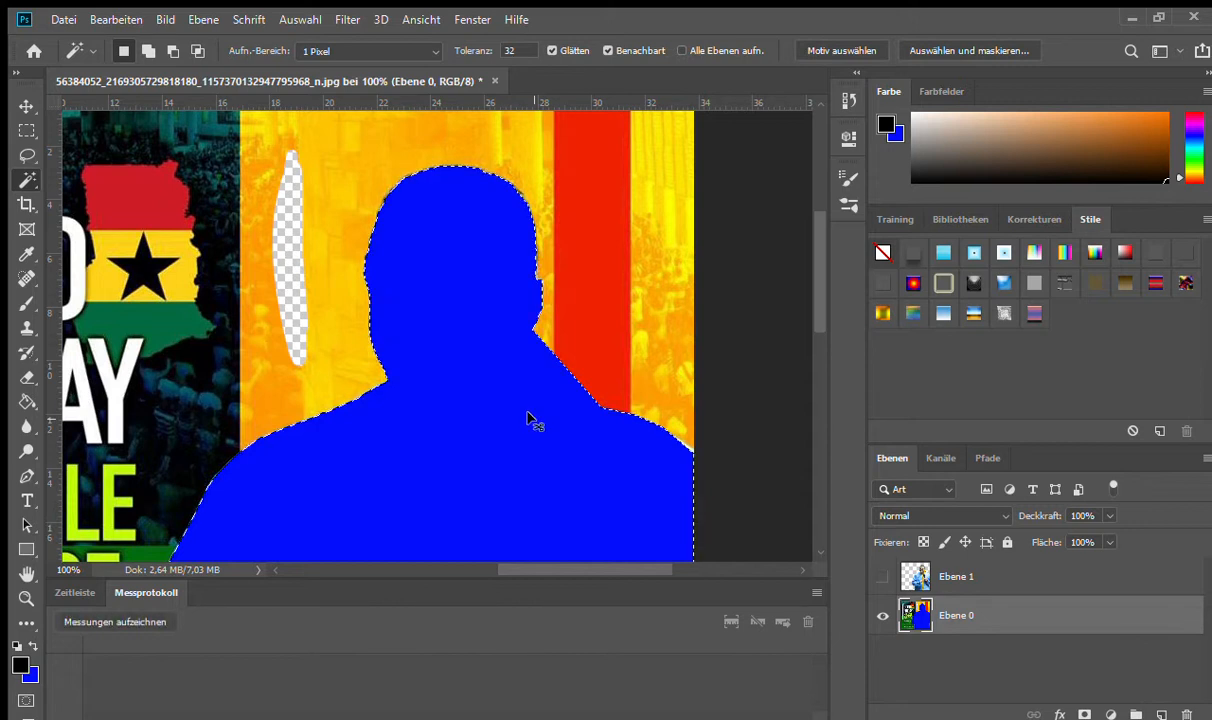
{"action": "key", "text": "ctrl+z"}
{"action": "key", "text": "ctrl+z"}
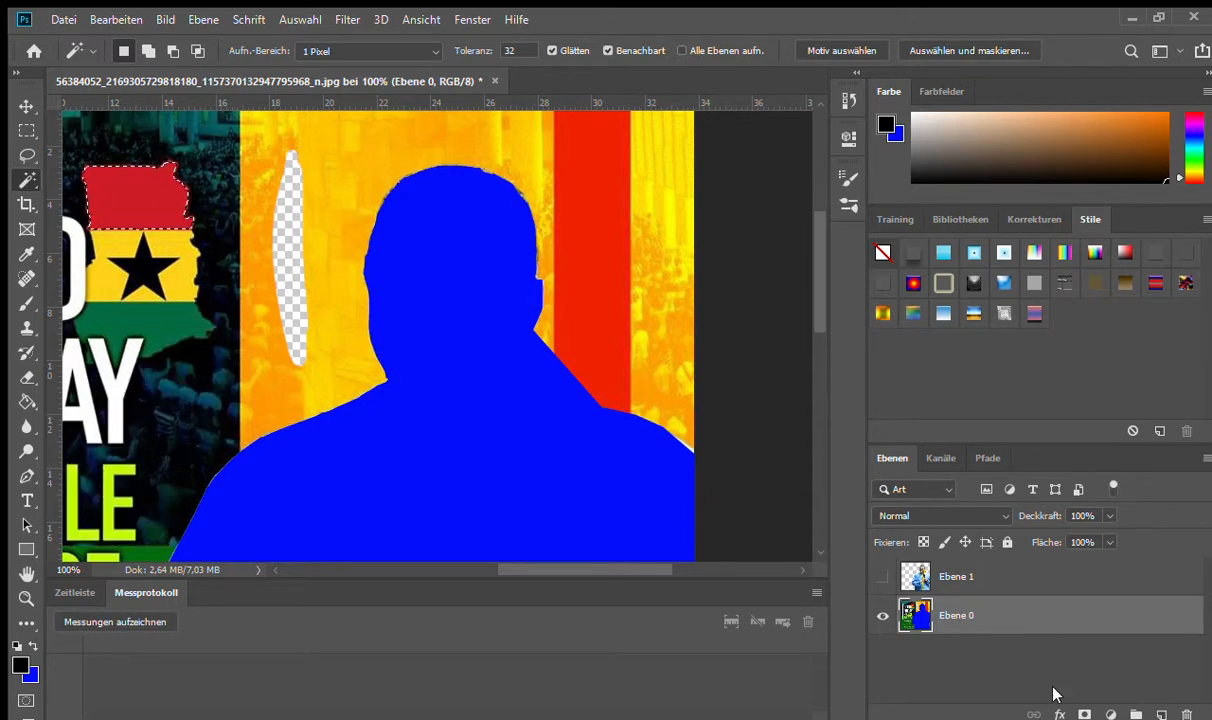
{"action": "key", "text": "ctrl+shift+z"}
{"action": "key", "text": "ctrl+shift+z"}
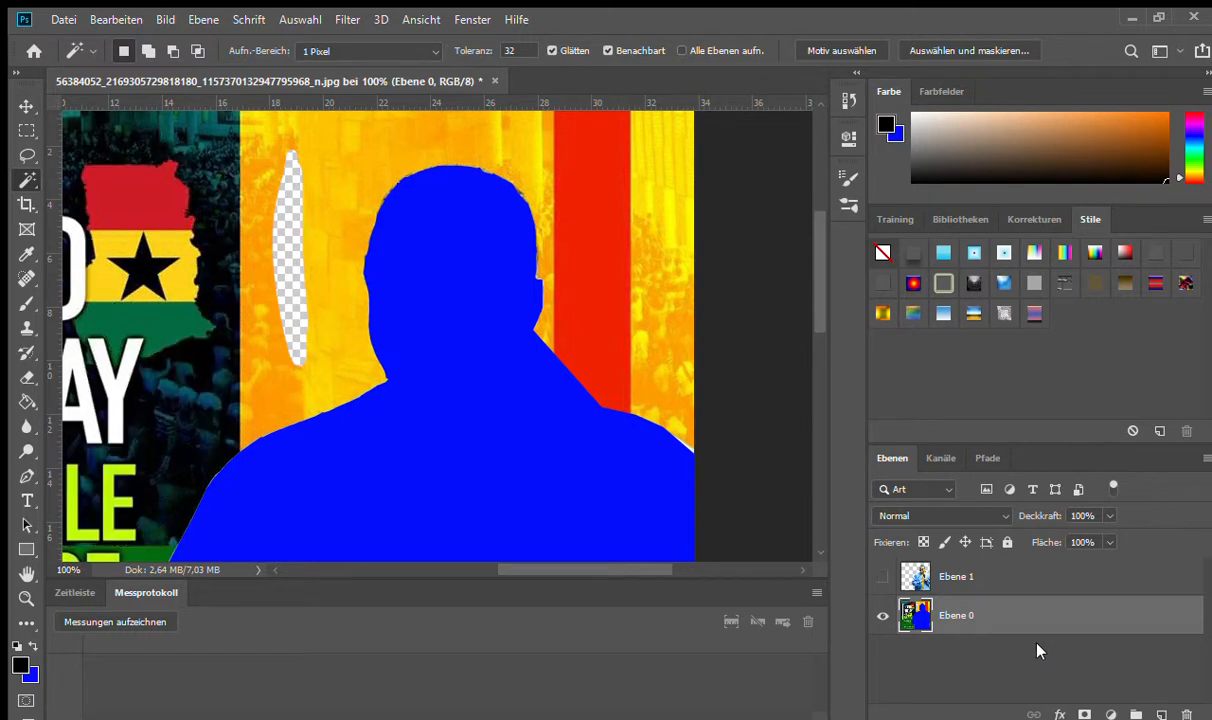
{"action": "key", "text": "ctrl+d"}
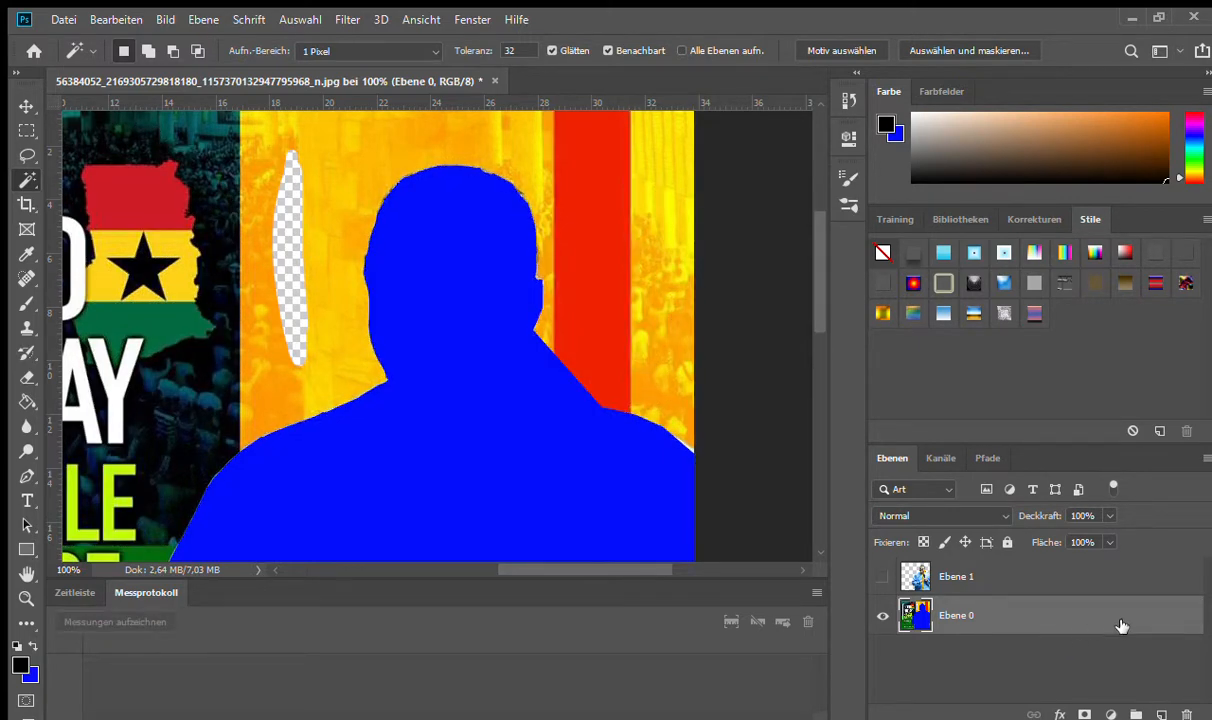
{"action": "key", "text": "ctrl+z"}
{"action": "key", "text": "ctrl+z"}
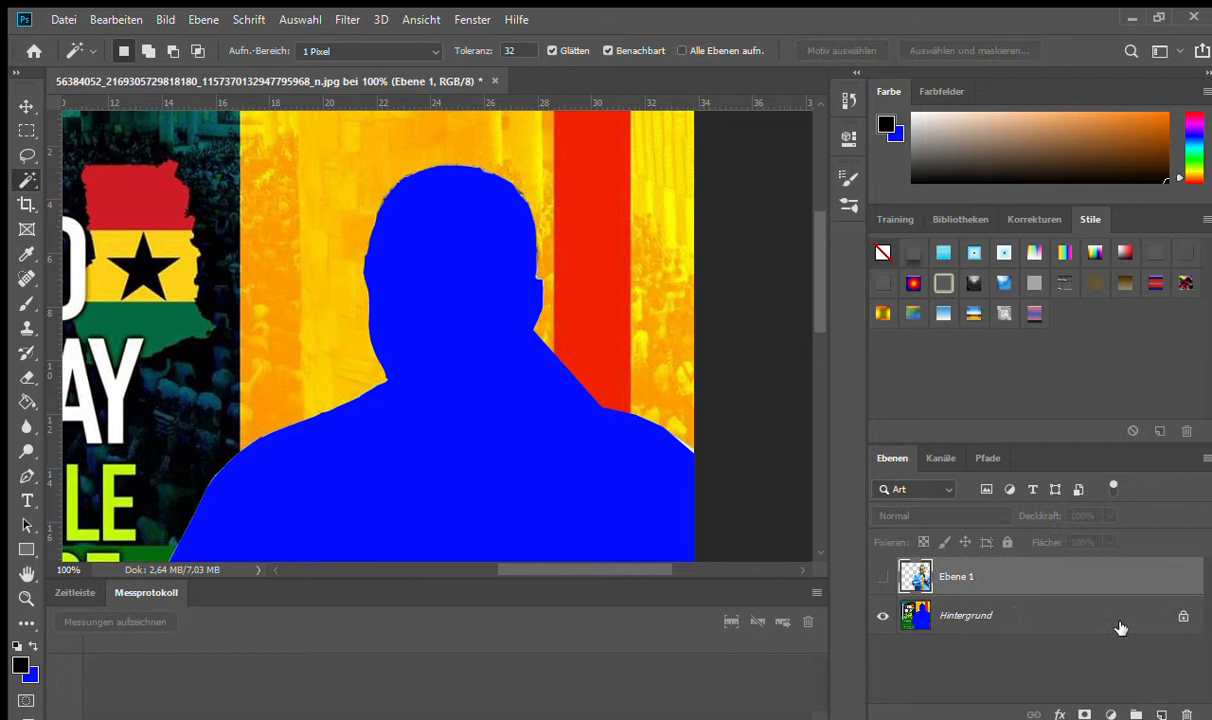
{"action": "left_click", "coordinate": [1119, 626]}
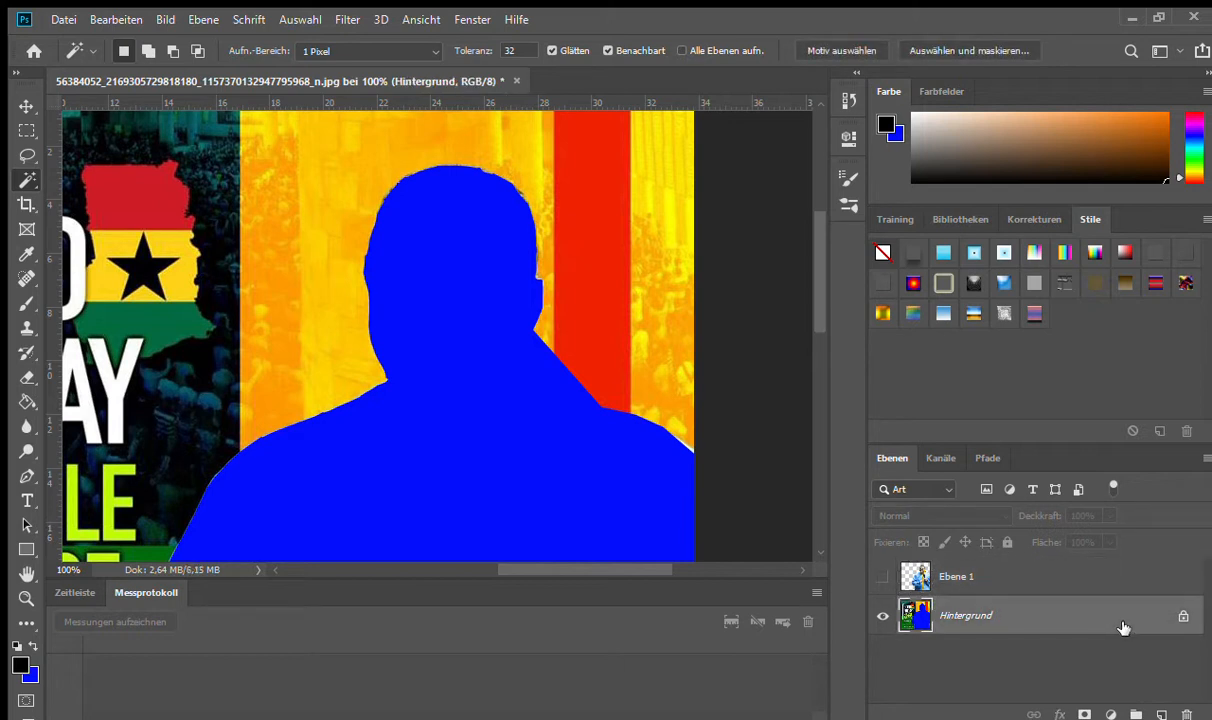
Step: Try replacing the Magic Wand-selected red stripe with a content-aware fill on the Hintergrund layer, undo the fill and deselect
{"action": "left_click", "coordinate": [586, 213]}
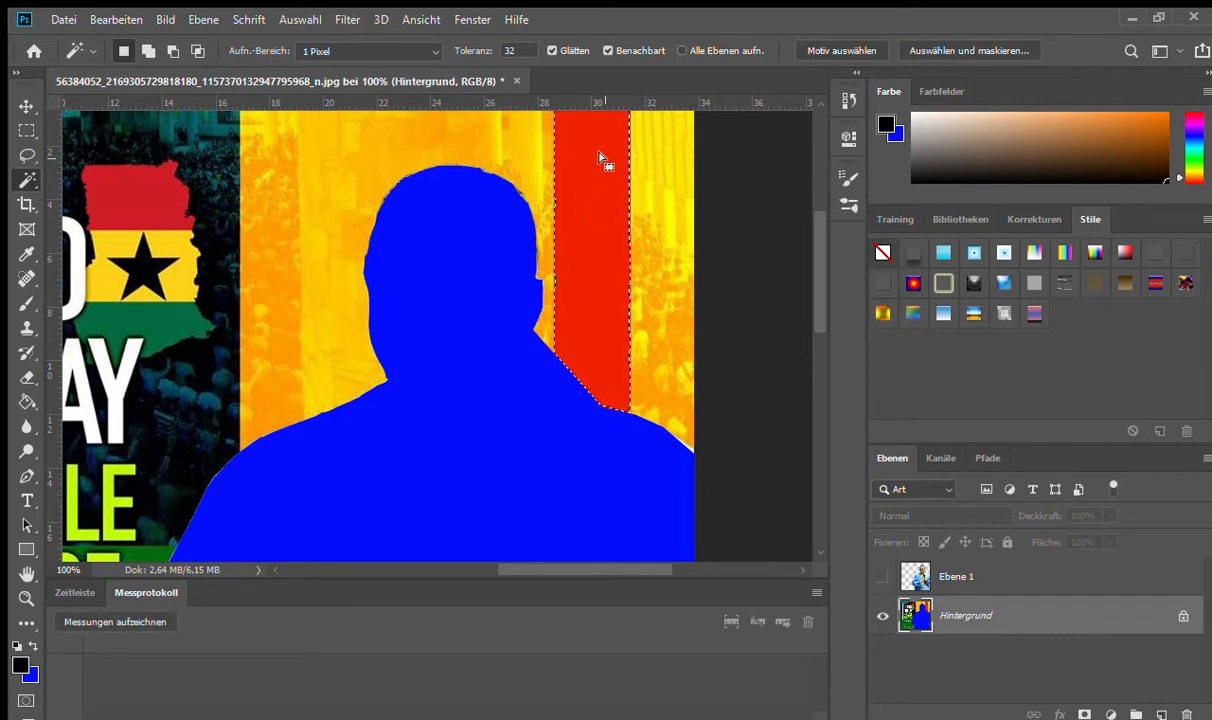
{"action": "key", "text": "i"}
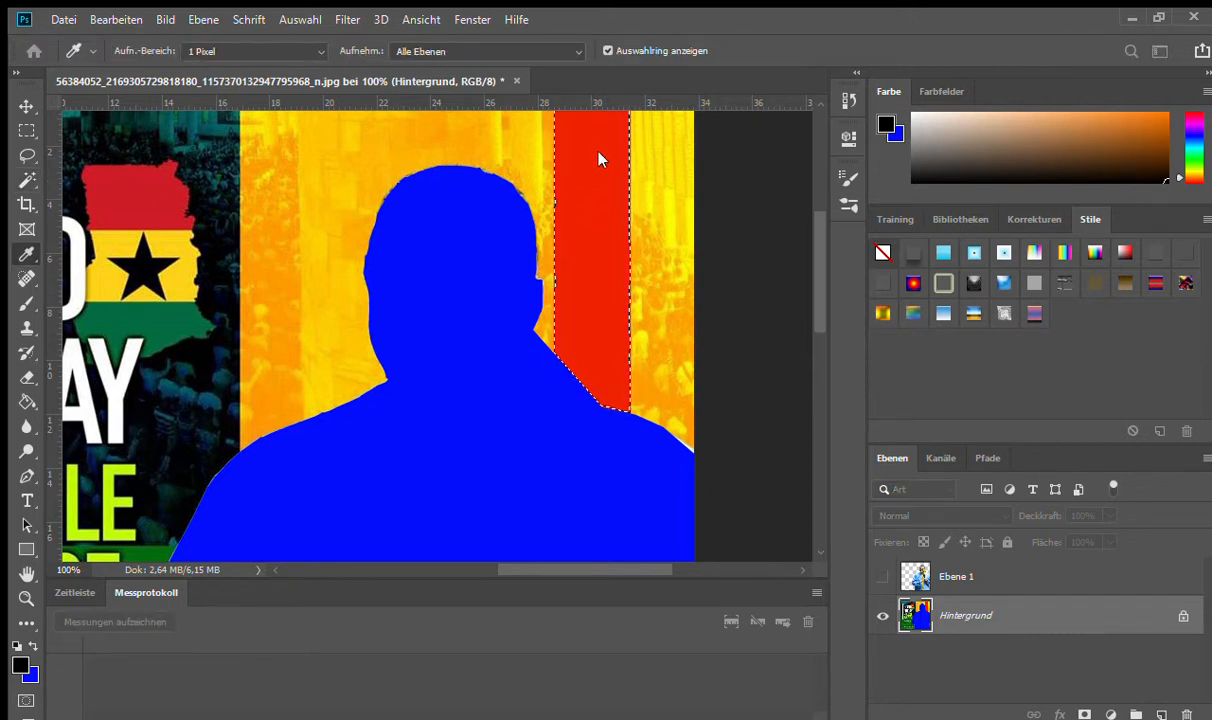
{"action": "key", "text": "w"}
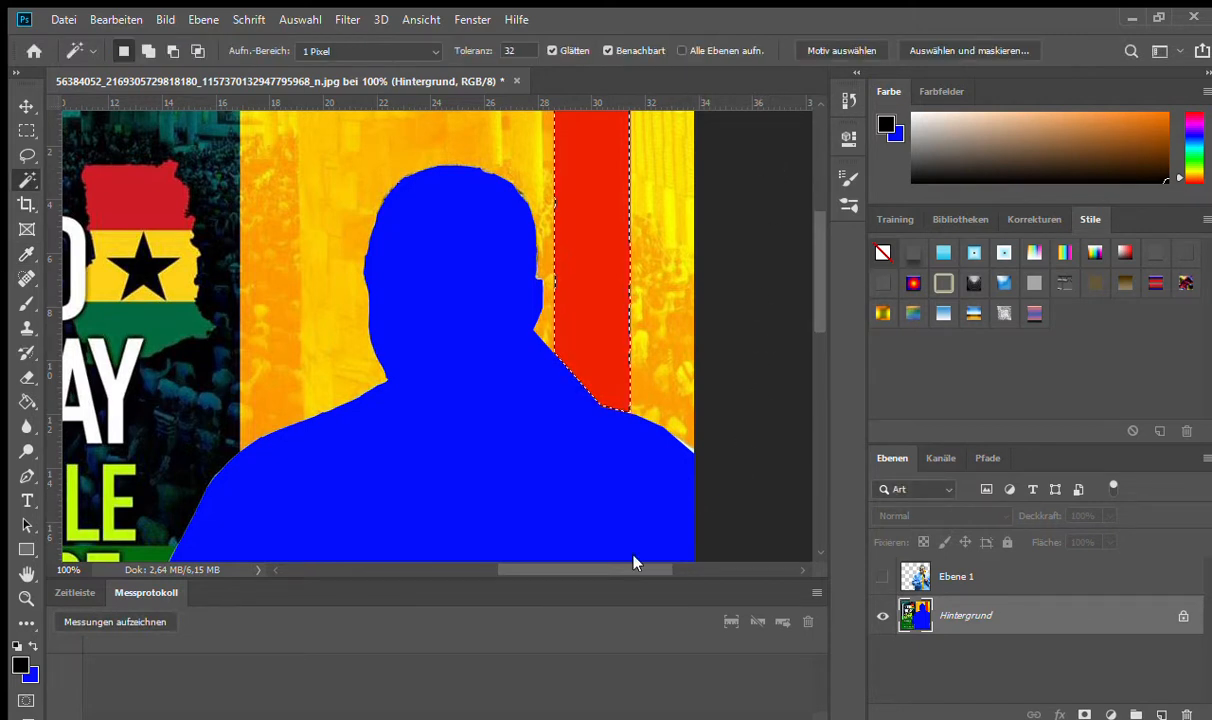
{"action": "key", "text": "i"}
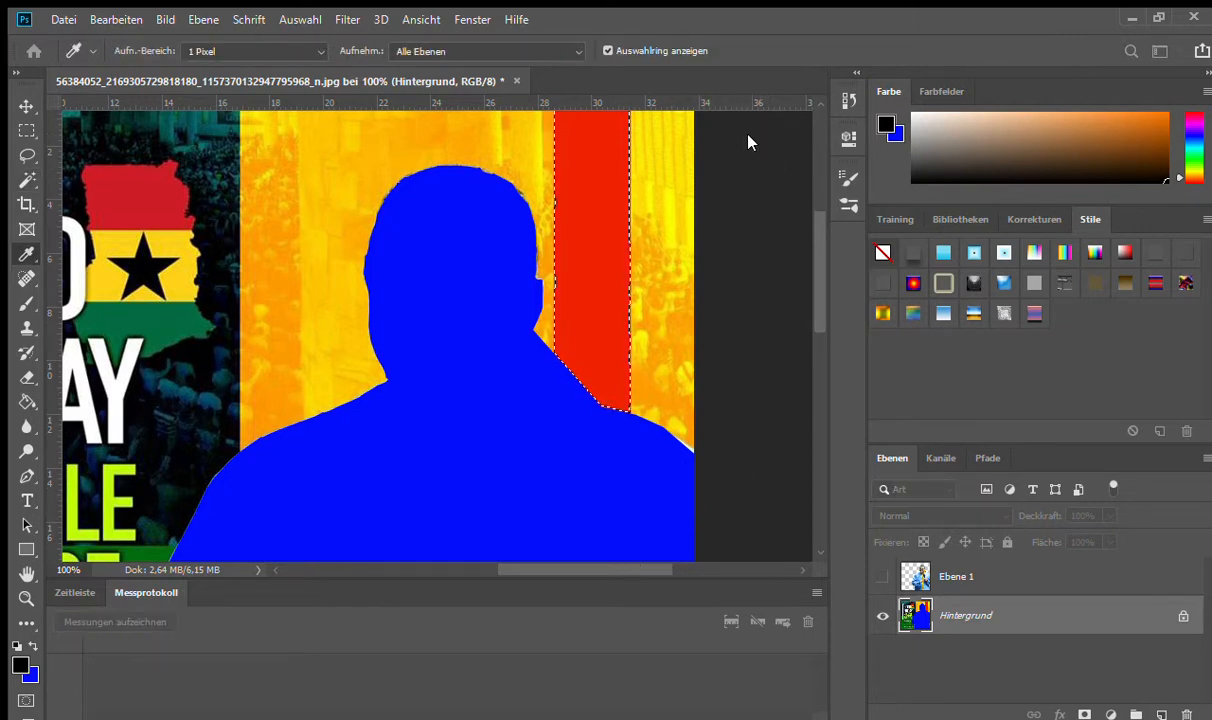
{"action": "key", "text": "w"}
{"action": "key", "text": "ctrl+z"}
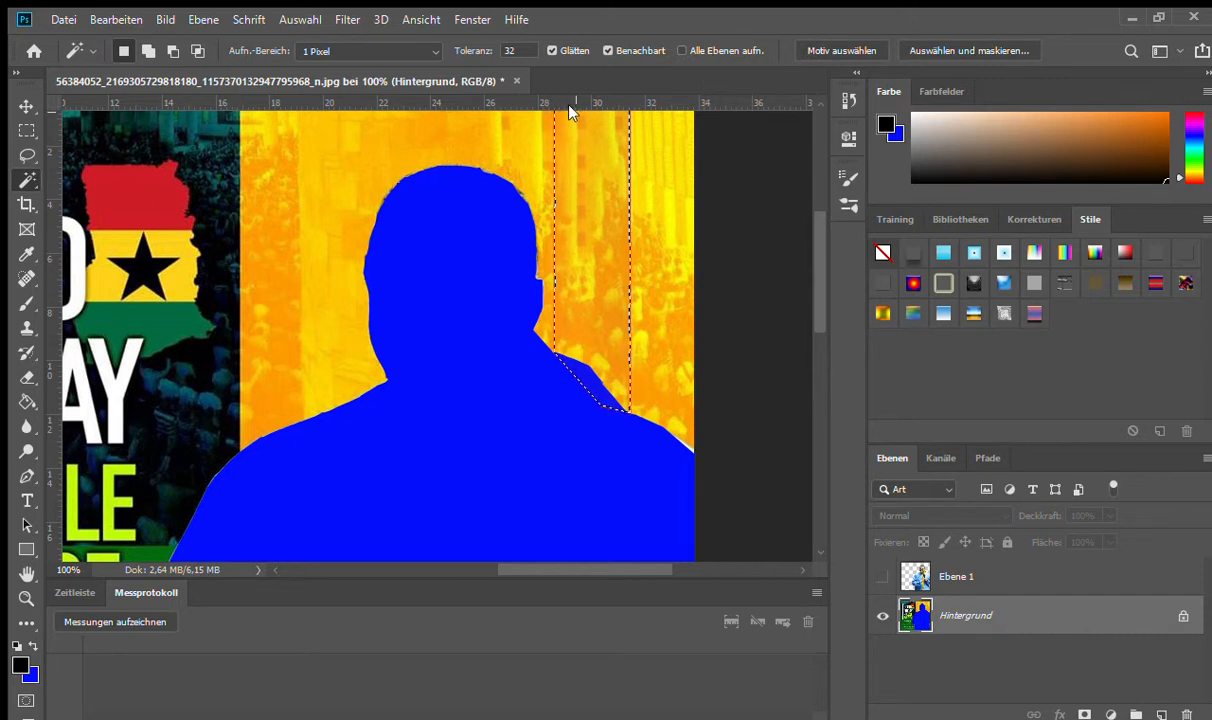
{"action": "key", "text": "ctrl+d"}
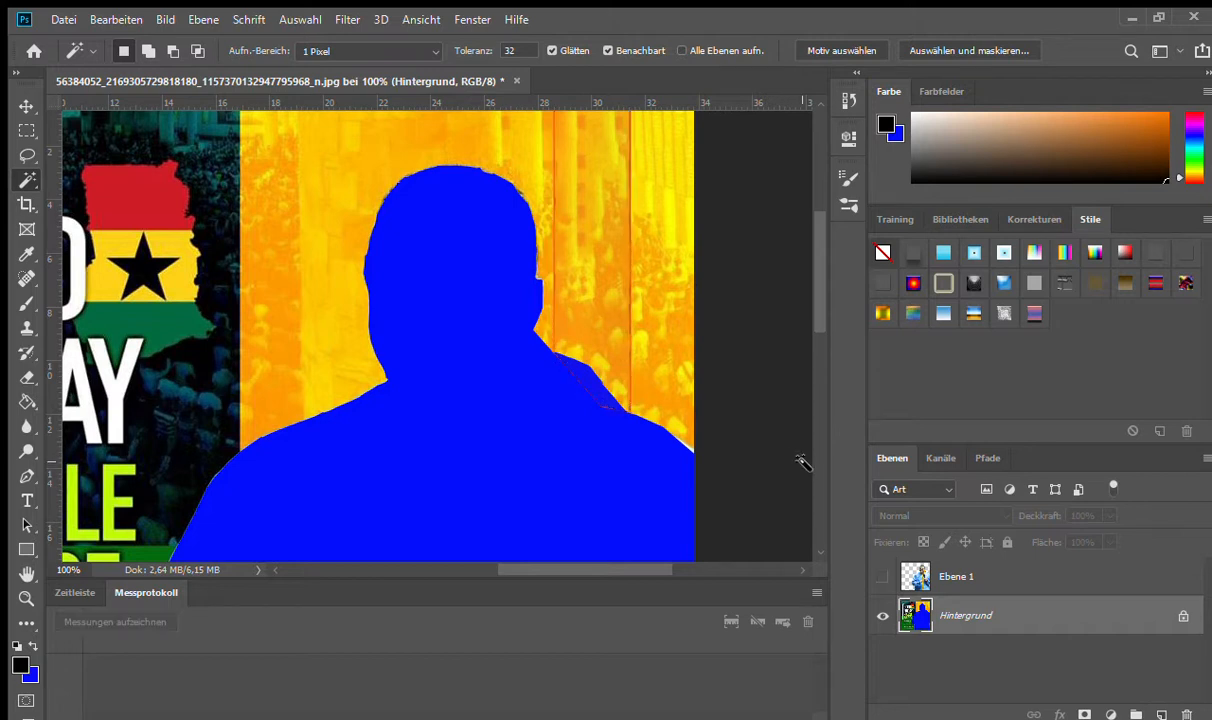
{"action": "left_click", "coordinate": [622, 362]}
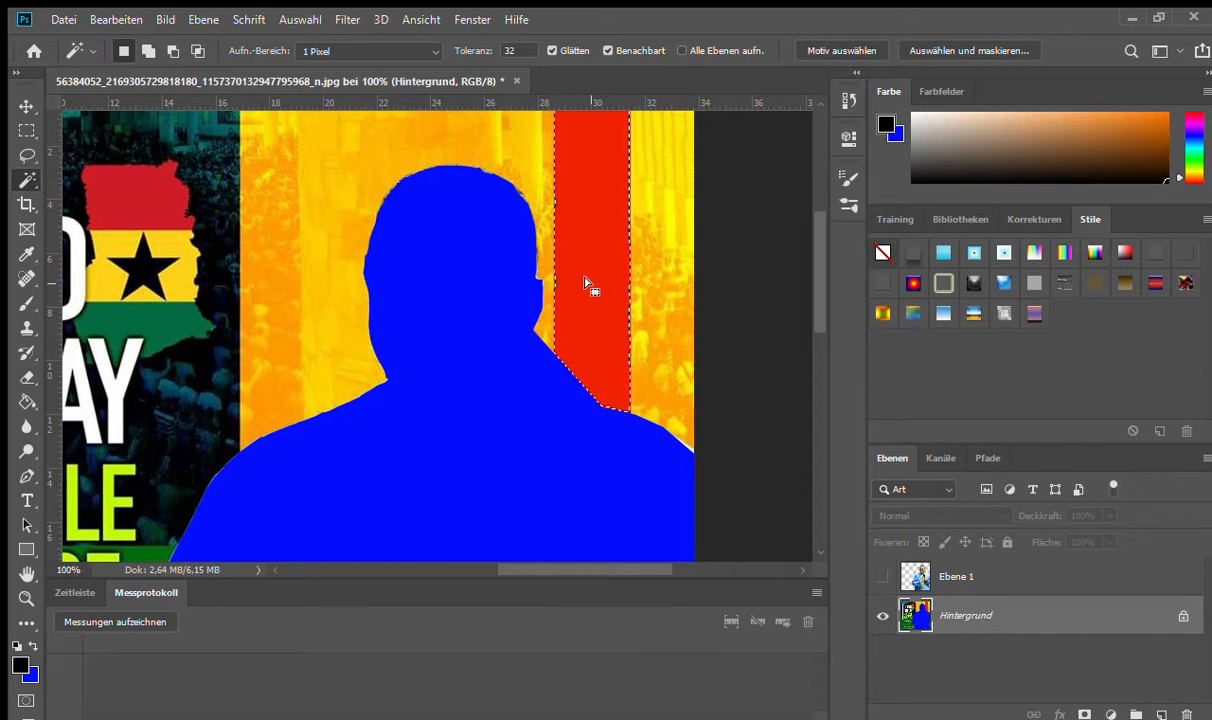
{"action": "key", "text": "i"}
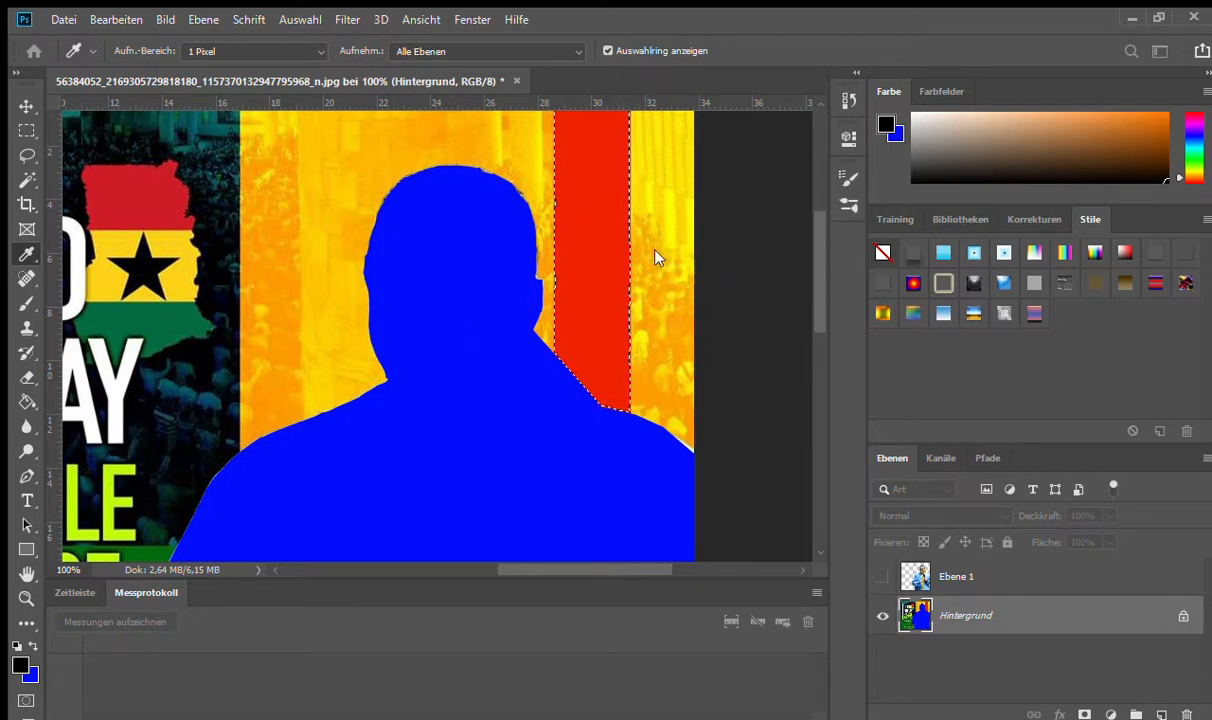
{"action": "key", "text": "w"}
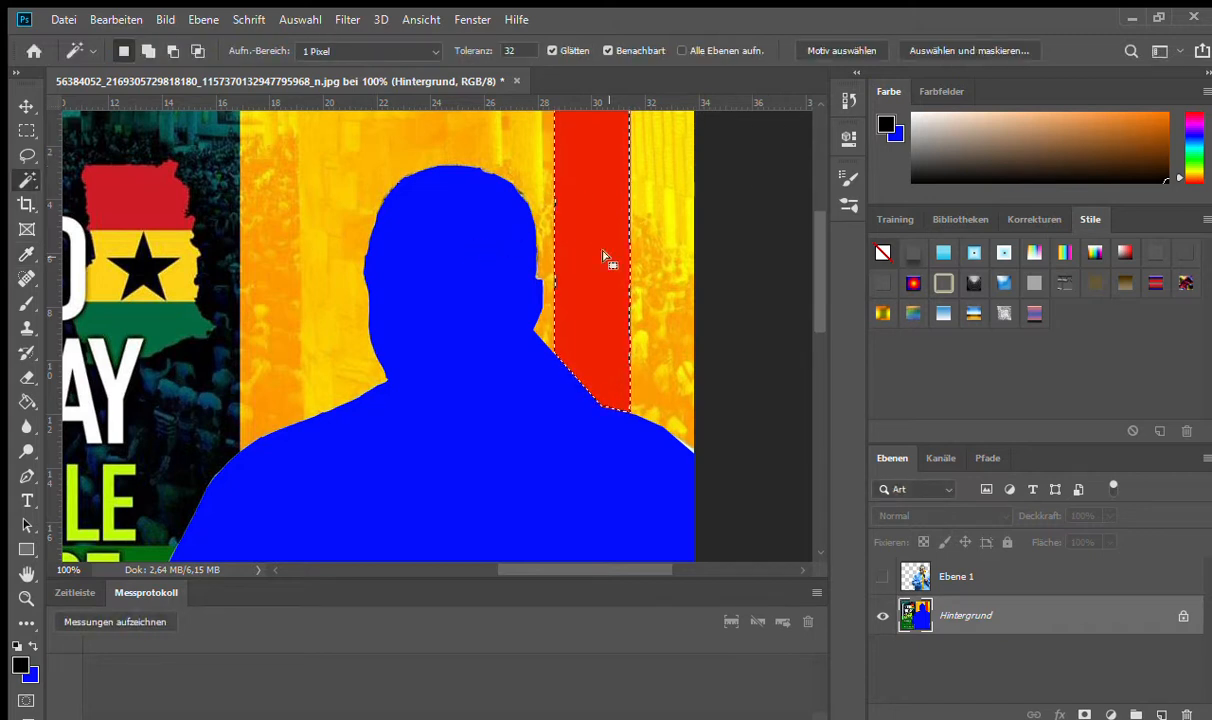
{"action": "key", "text": "ctrl+d"}
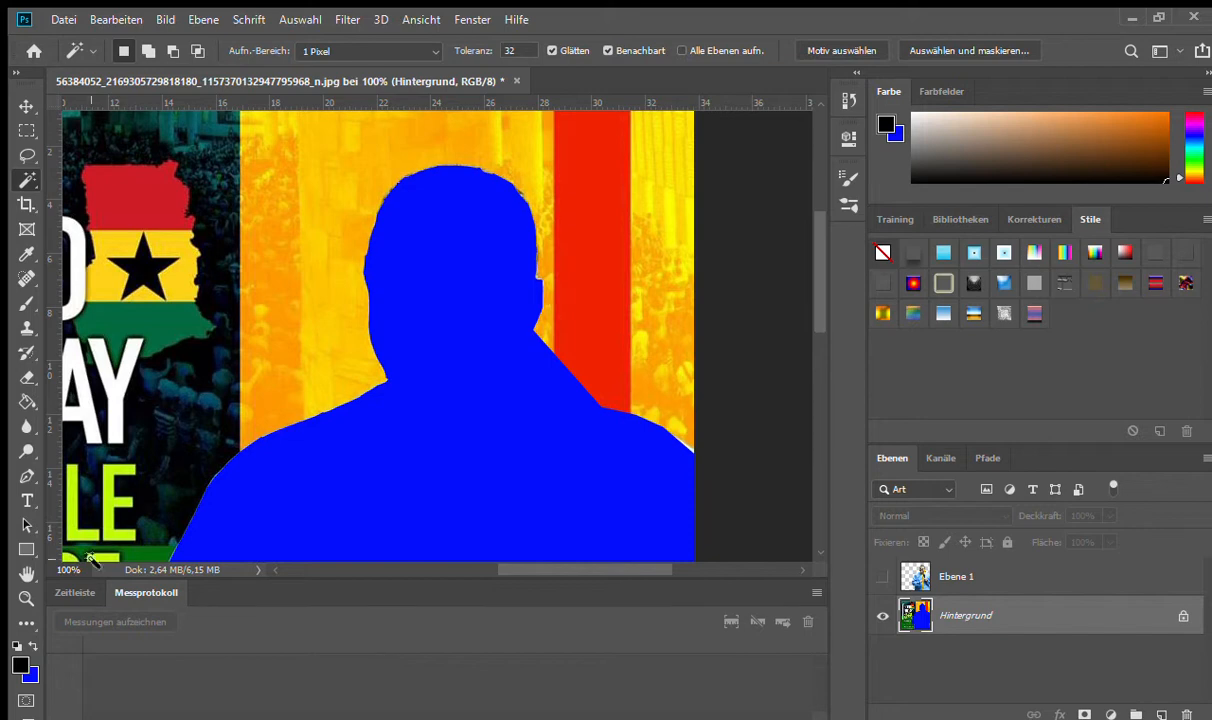
Step: Hide the Hintergrund layer and show Ebene 1 so only the cut-out man is displayed
{"action": "key", "text": "z"}
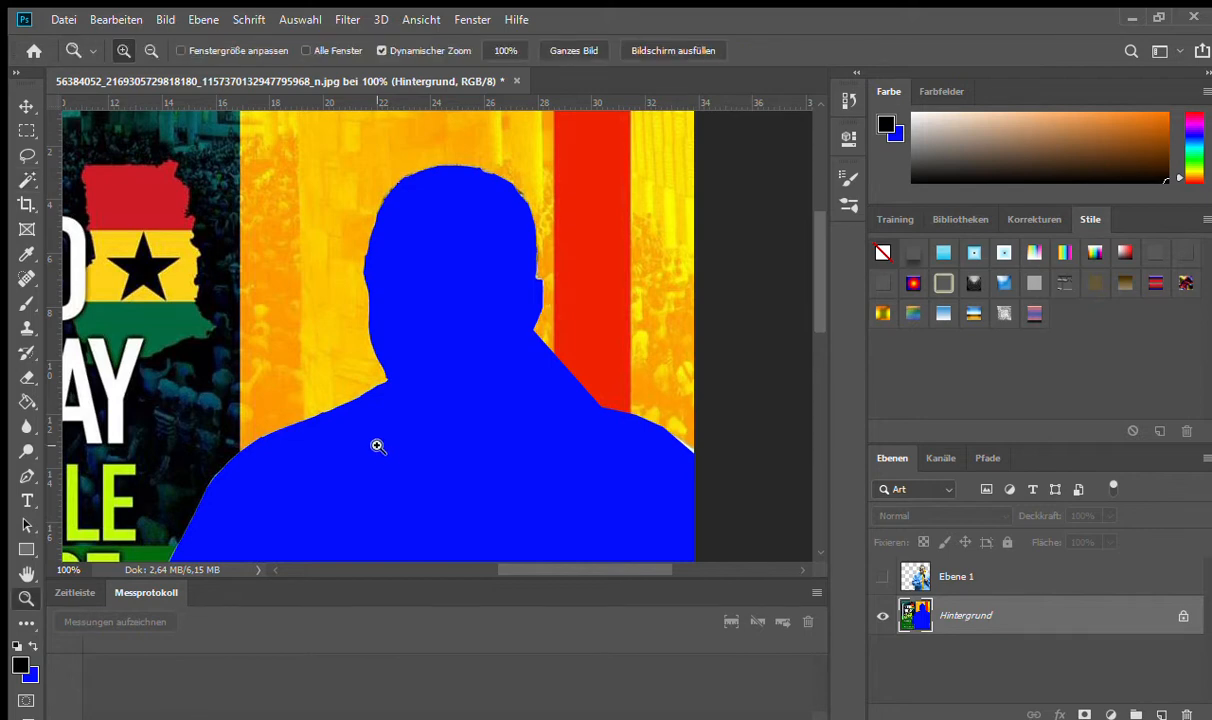
{"action": "key", "text": "alt"}
{"action": "left_click", "coordinate": [435, 464], "text": "alt"}
{"action": "left_click", "coordinate": [445, 466], "text": "alt"}
{"action": "left_click", "coordinate": [450, 466], "text": "alt"}
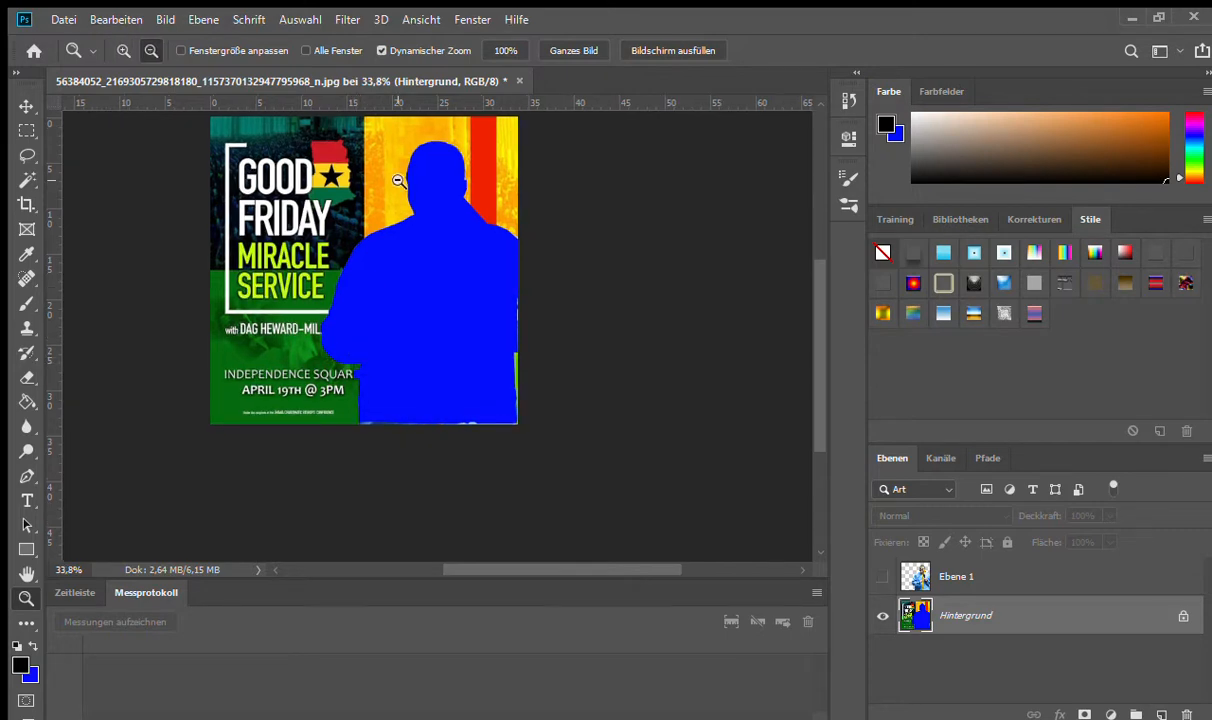
{"action": "left_click_drag", "start_coordinate": [380, 176], "coordinate": [417, 268]}
{"action": "left_click", "coordinate": [452, 291]}
{"action": "left_click", "coordinate": [445, 292]}
{"action": "left_click", "coordinate": [432, 300], "text": "alt"}
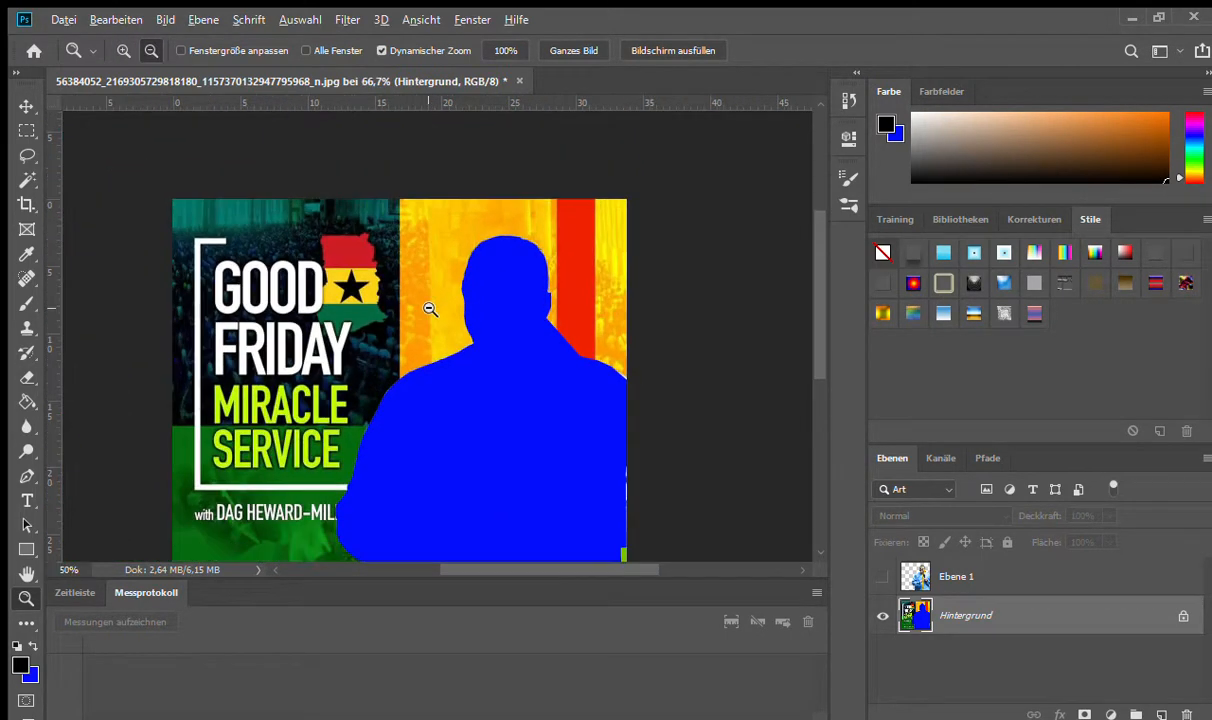
{"action": "left_click", "coordinate": [426, 309], "text": "alt"}
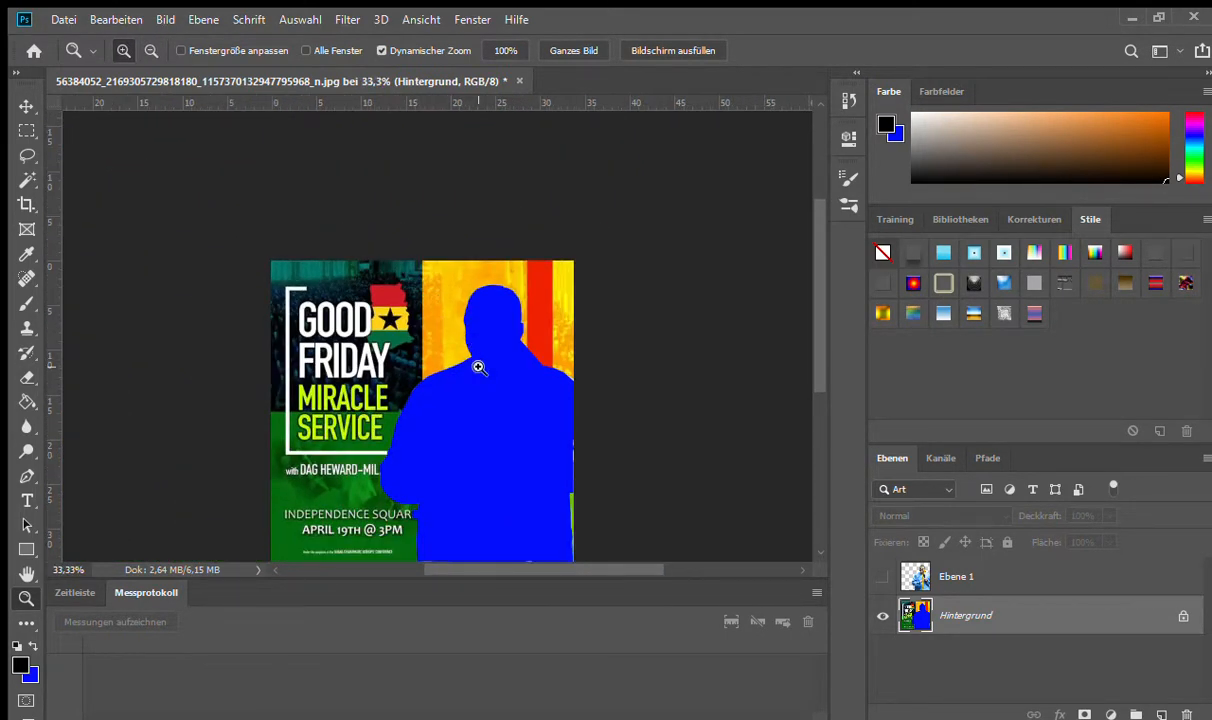
{"action": "left_click", "coordinate": [882, 616]}
{"action": "left_click", "coordinate": [881, 577]}
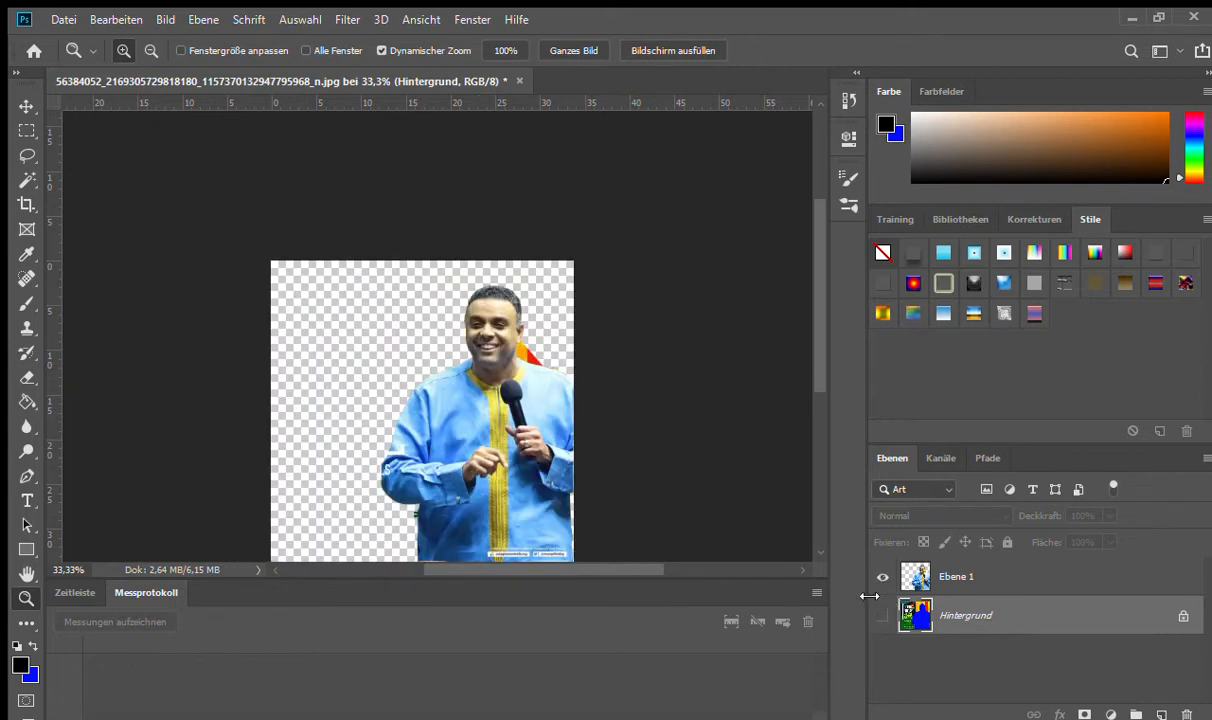
Step: Try selecting the red remnant above the man's shoulder with the Magic Wand at tolerance 32, and clear the selection
{"action": "mouse_move", "coordinate": [514, 518]}
{"action": "left_mouse_down"}
{"action": "mouse_move", "coordinate": [506, 470]}
{"action": "mouse_move", "coordinate": [535, 506]}
{"action": "left_mouse_up"}
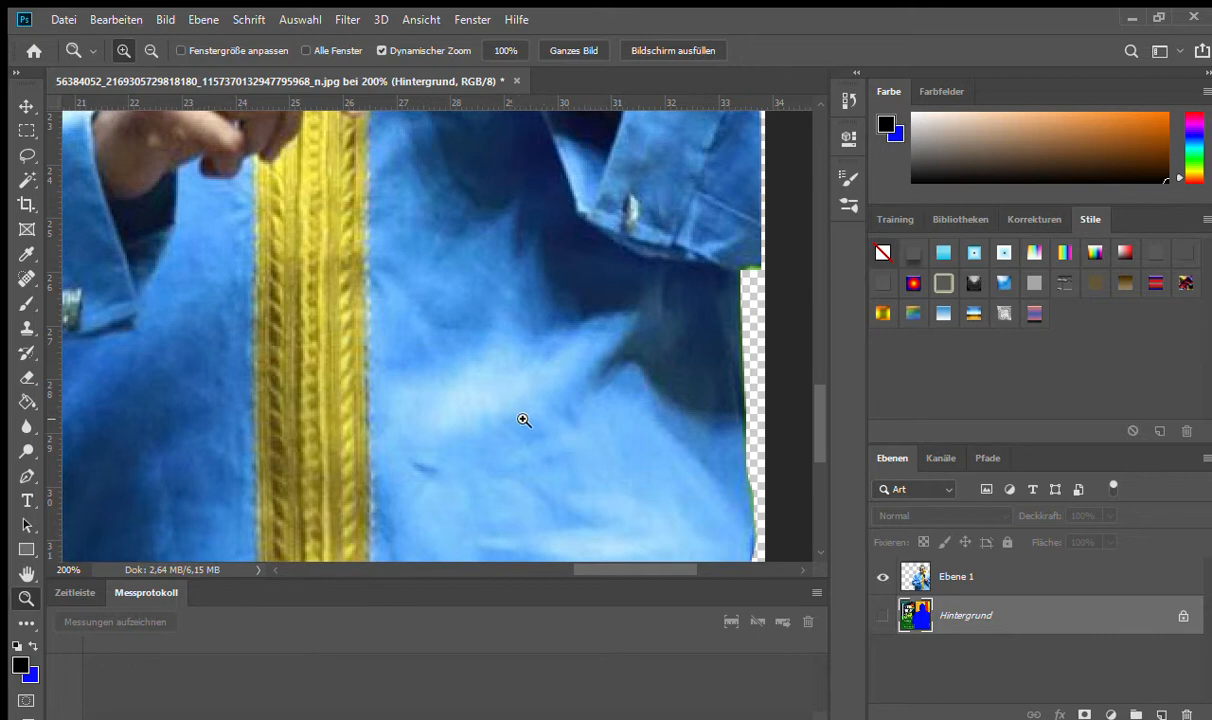
{"action": "left_click", "coordinate": [533, 436], "text": "alt"}
{"action": "left_click", "coordinate": [533, 436], "text": "alt"}
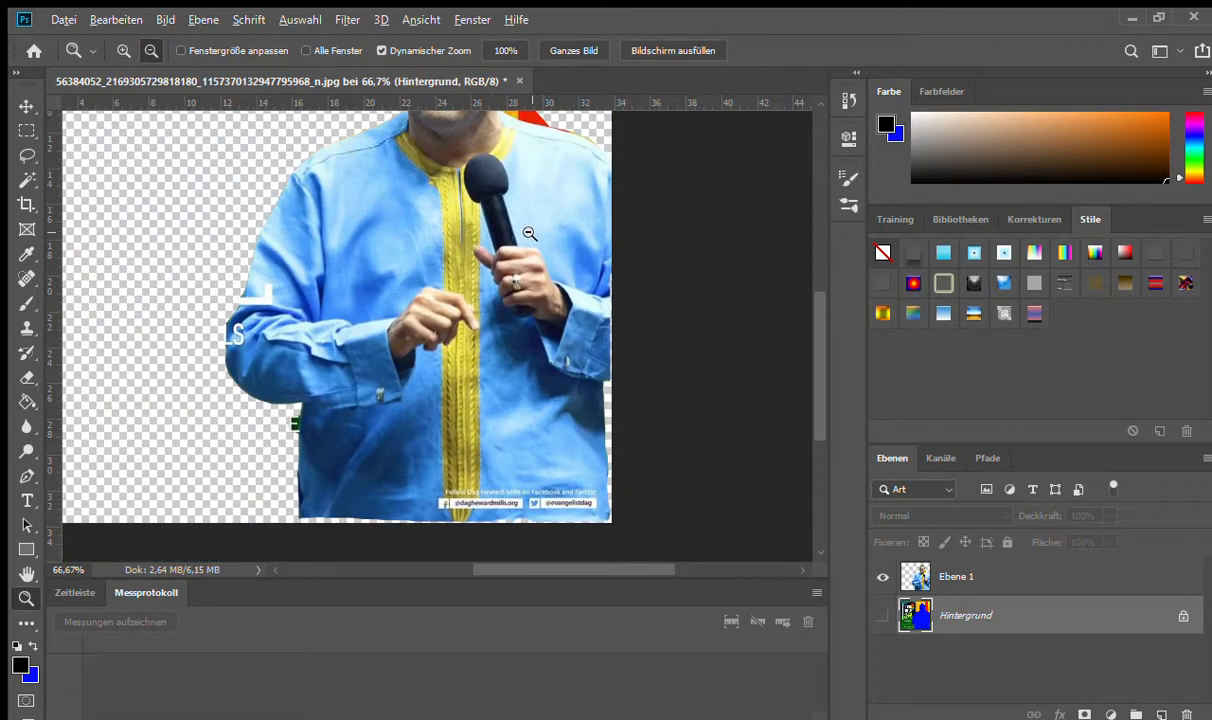
{"action": "left_click", "coordinate": [453, 245], "text": "alt"}
{"action": "left_click", "coordinate": [453, 245]}
{"action": "left_click", "coordinate": [425, 211]}
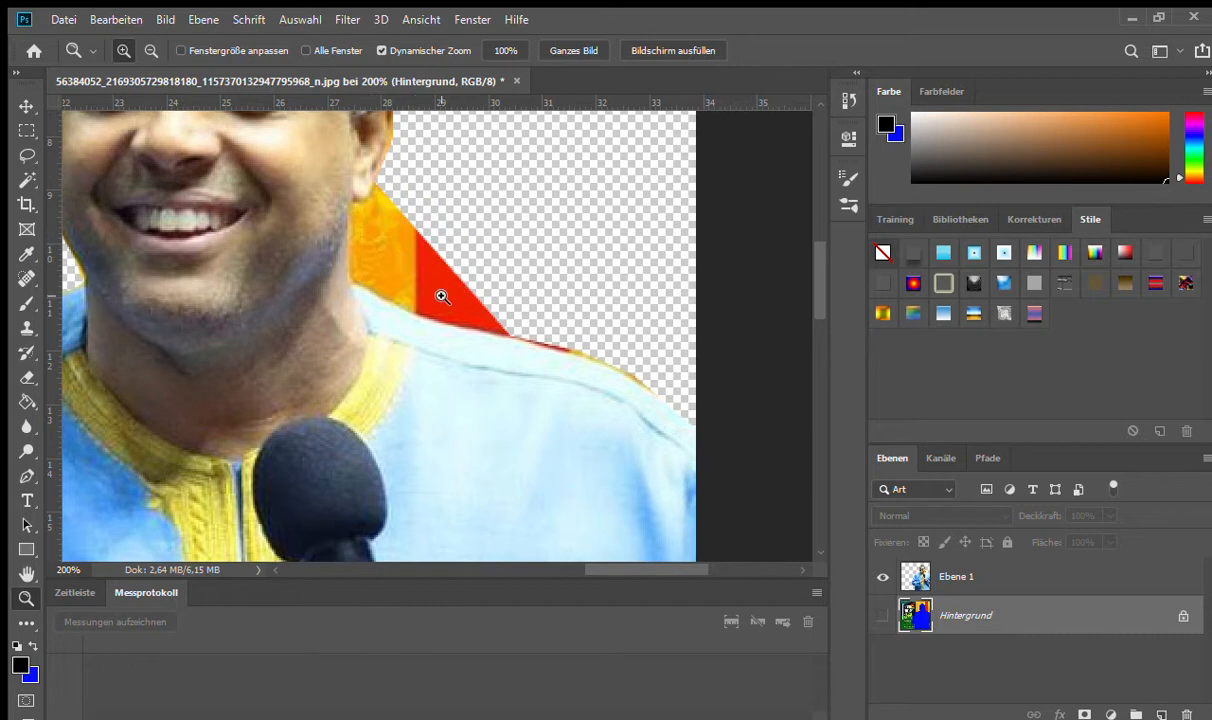
{"action": "left_click", "coordinate": [27, 180]}
{"action": "left_click", "coordinate": [455, 306]}
{"action": "key", "text": "ctrl+d"}
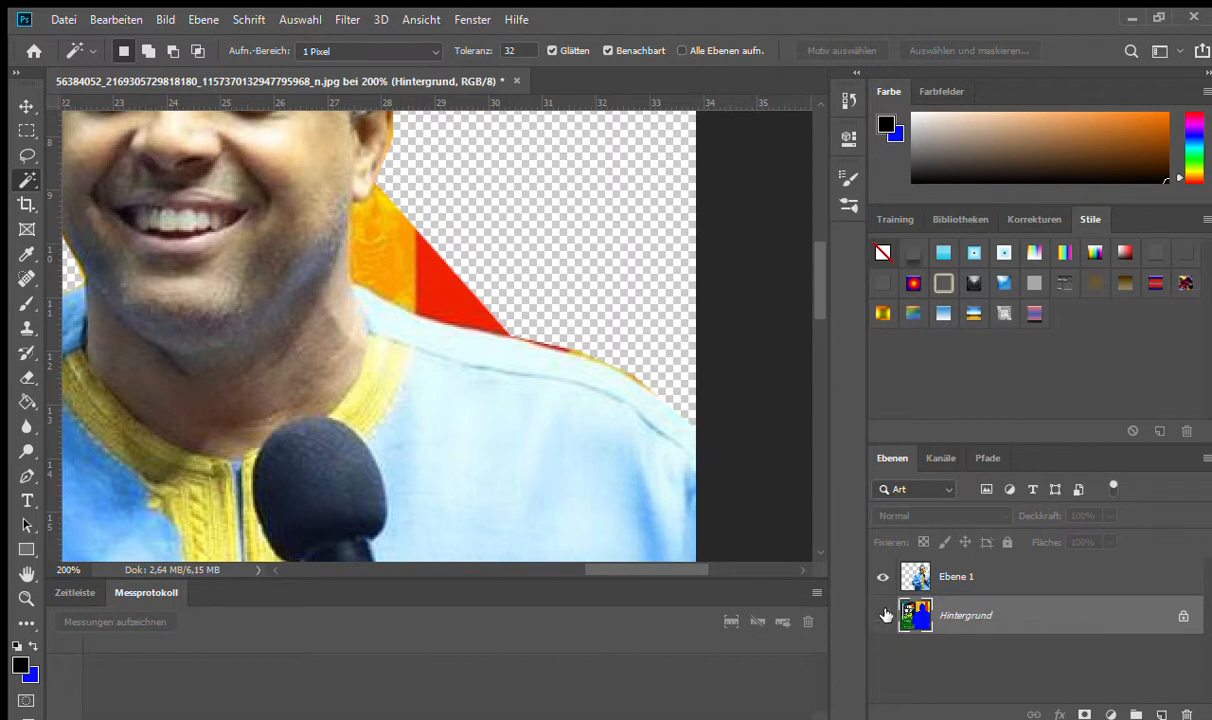
Step: On Ebene 1, delete the red and orange remnants between the man's neck, ear and shoulder using Magic Wand selections at tolerance 32
{"action": "left_click", "coordinate": [1070, 576]}
{"action": "left_click", "coordinate": [437, 279]}
{"action": "key", "text": "Delete"}
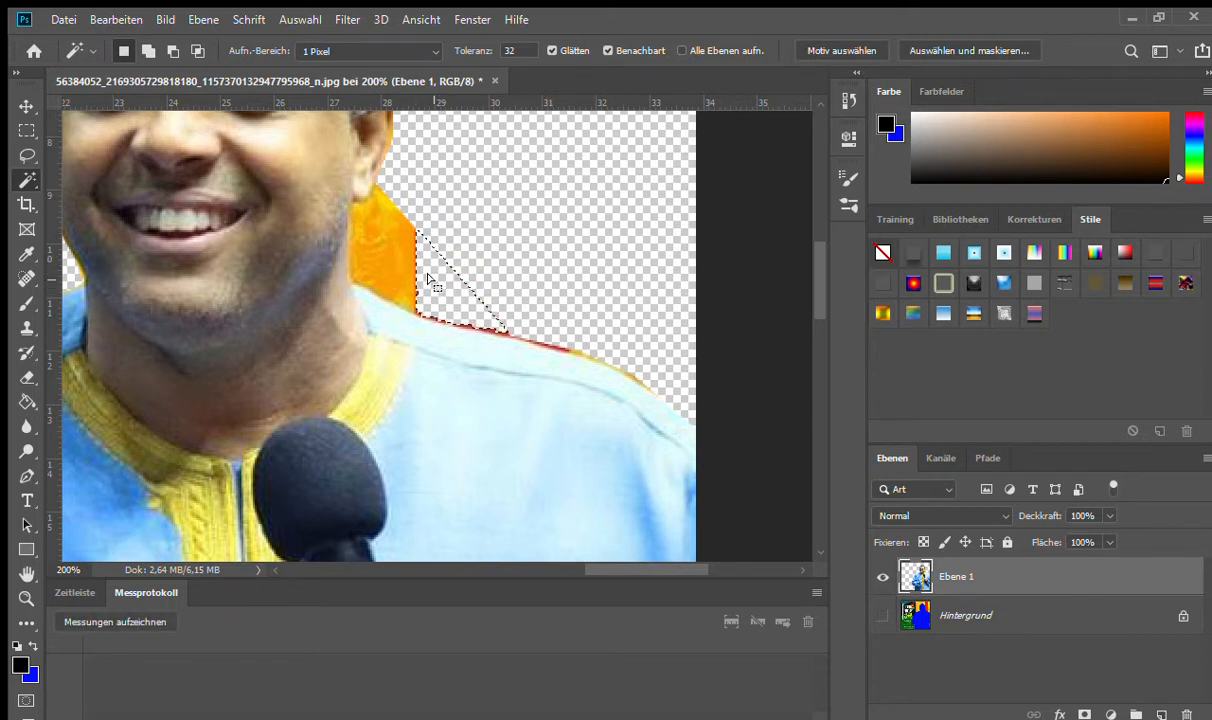
{"action": "left_click", "coordinate": [392, 262]}
{"action": "key", "text": "Delete"}
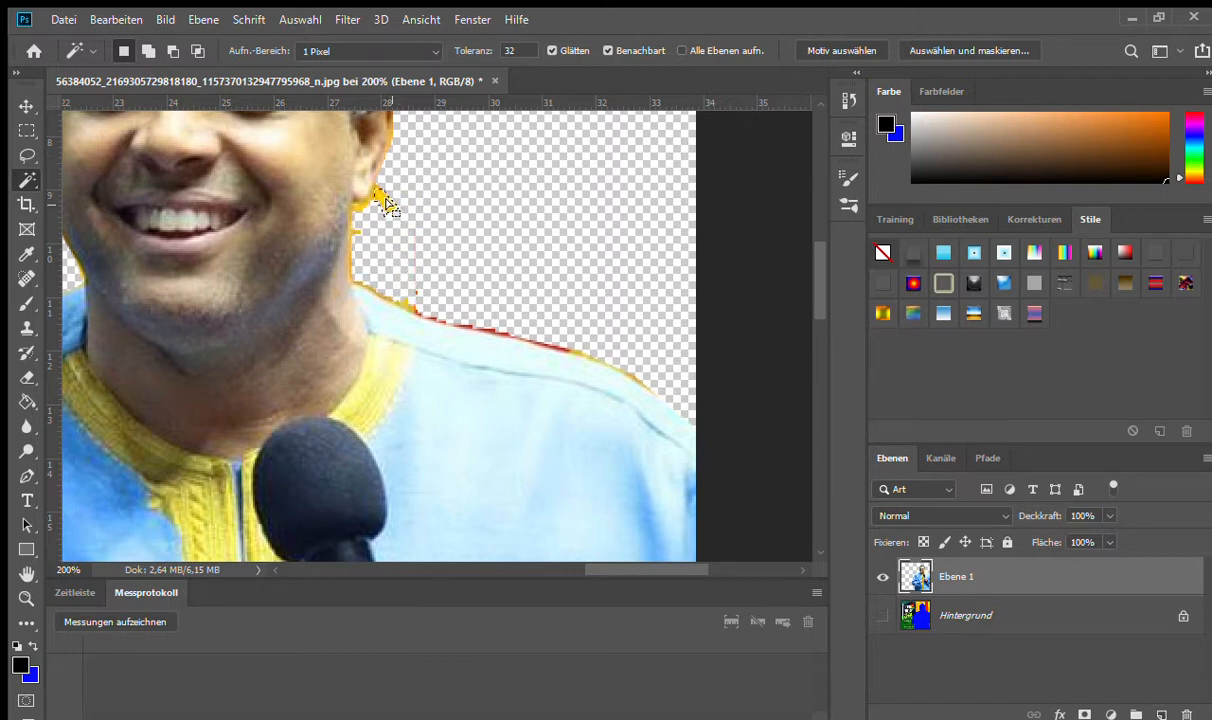
{"action": "key", "text": "shift"}
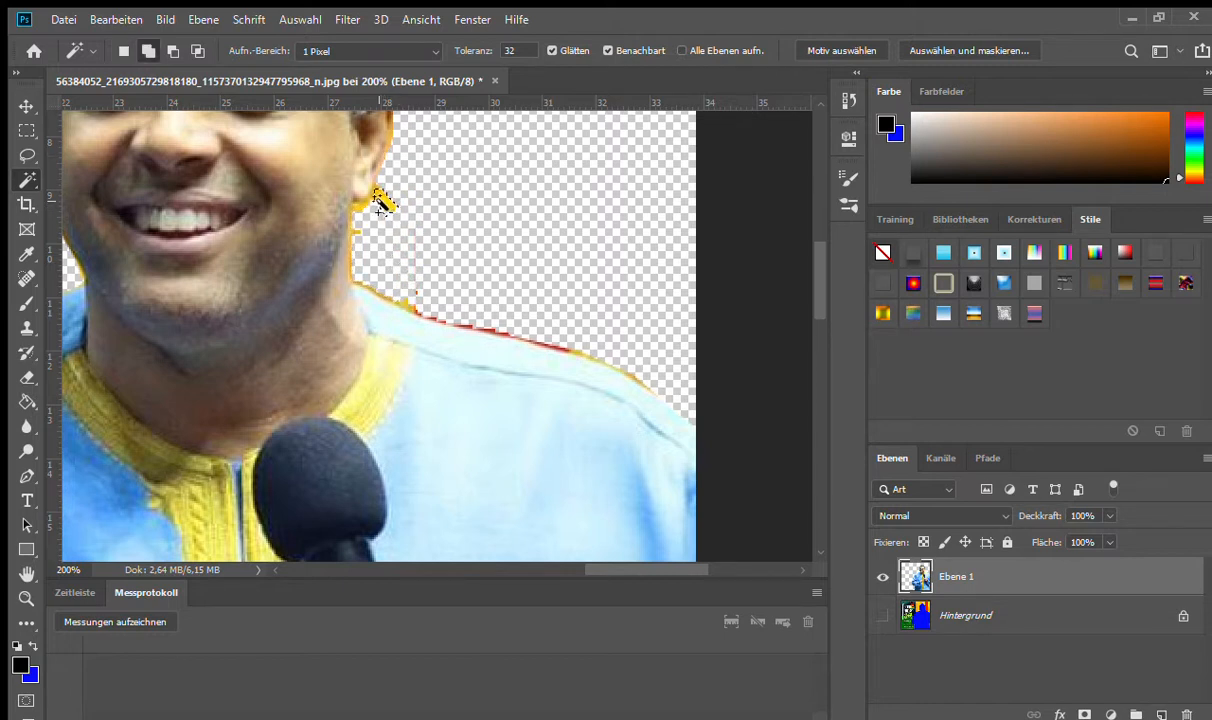
{"action": "left_click", "coordinate": [366, 197], "text": "shift"}
{"action": "key", "text": "Delete"}
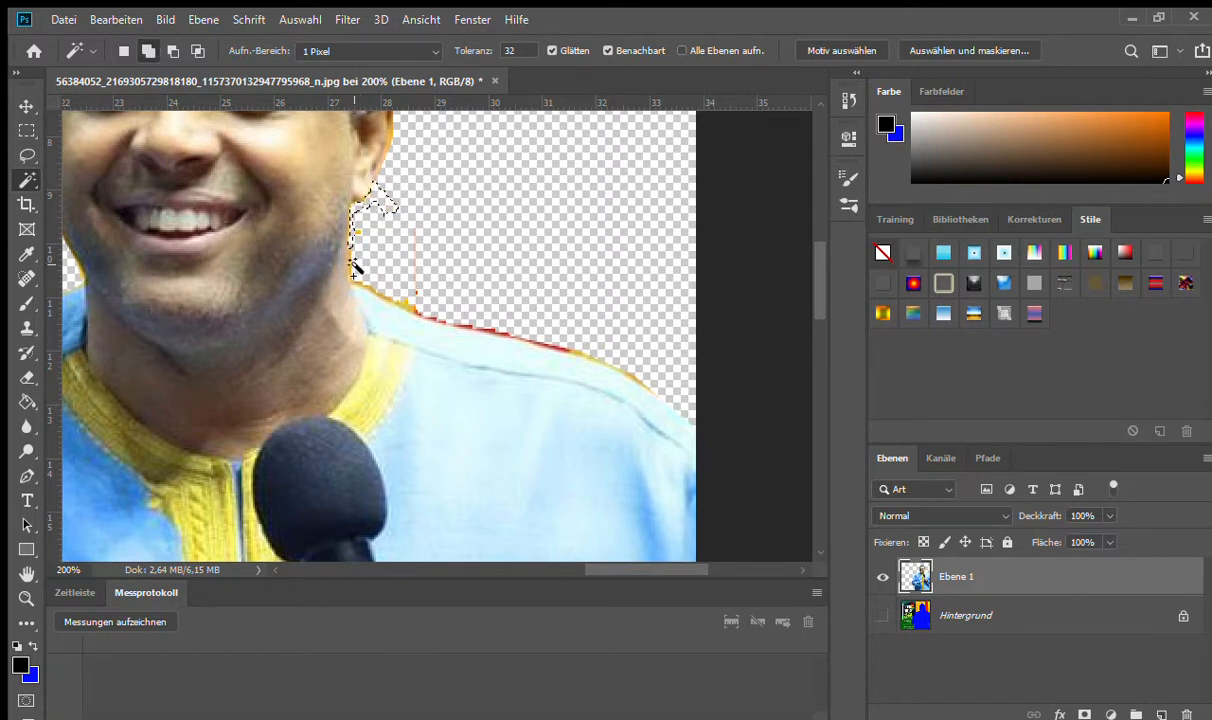
{"action": "left_click", "coordinate": [450, 215]}
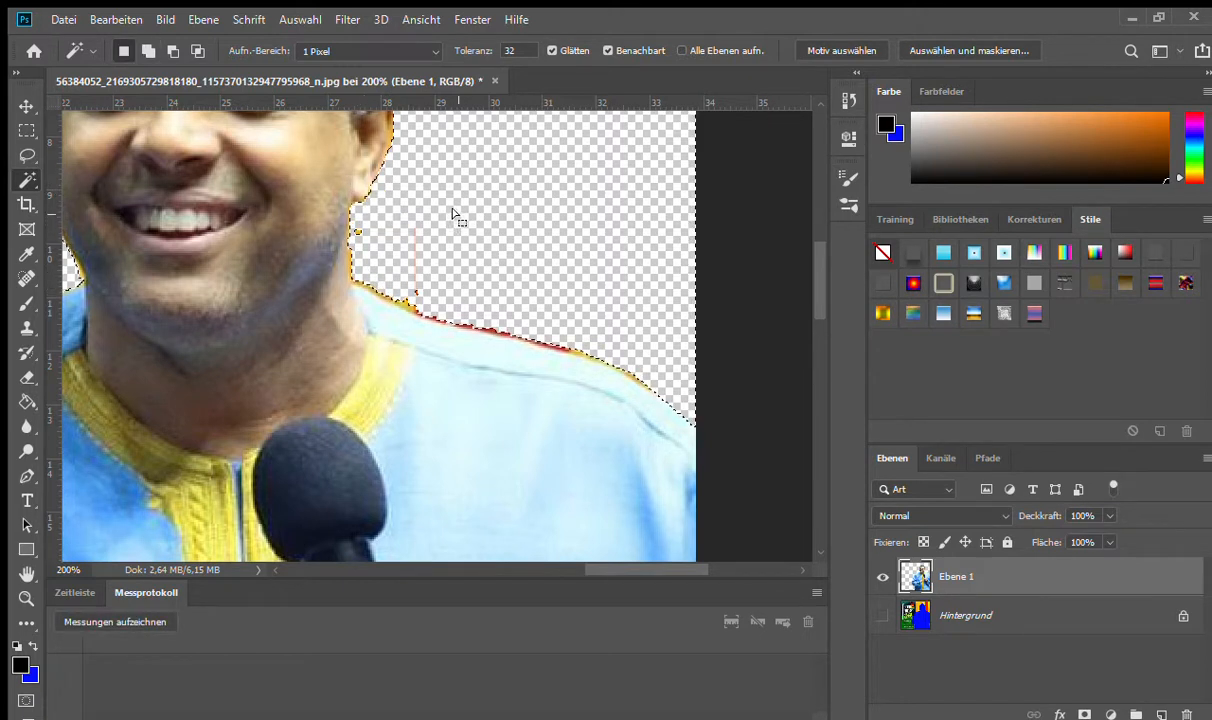
{"action": "key", "text": "e"}
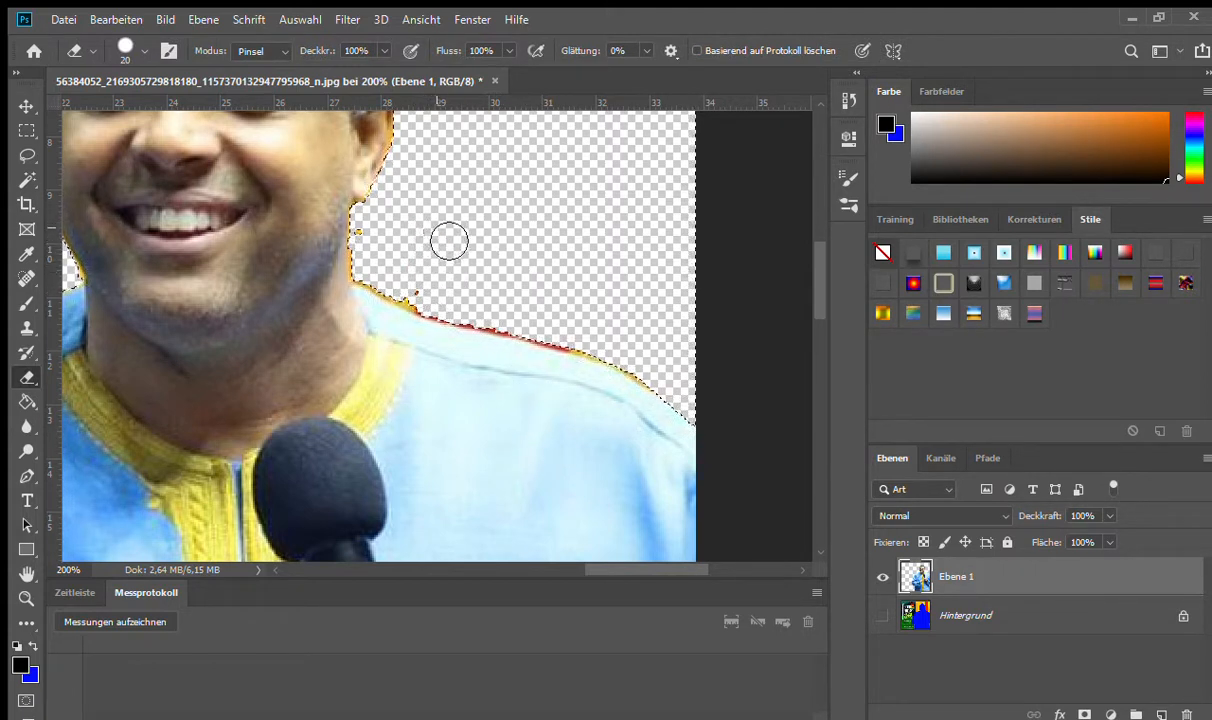
{"action": "key", "text": "w"}
{"action": "key", "text": "ctrl+d"}
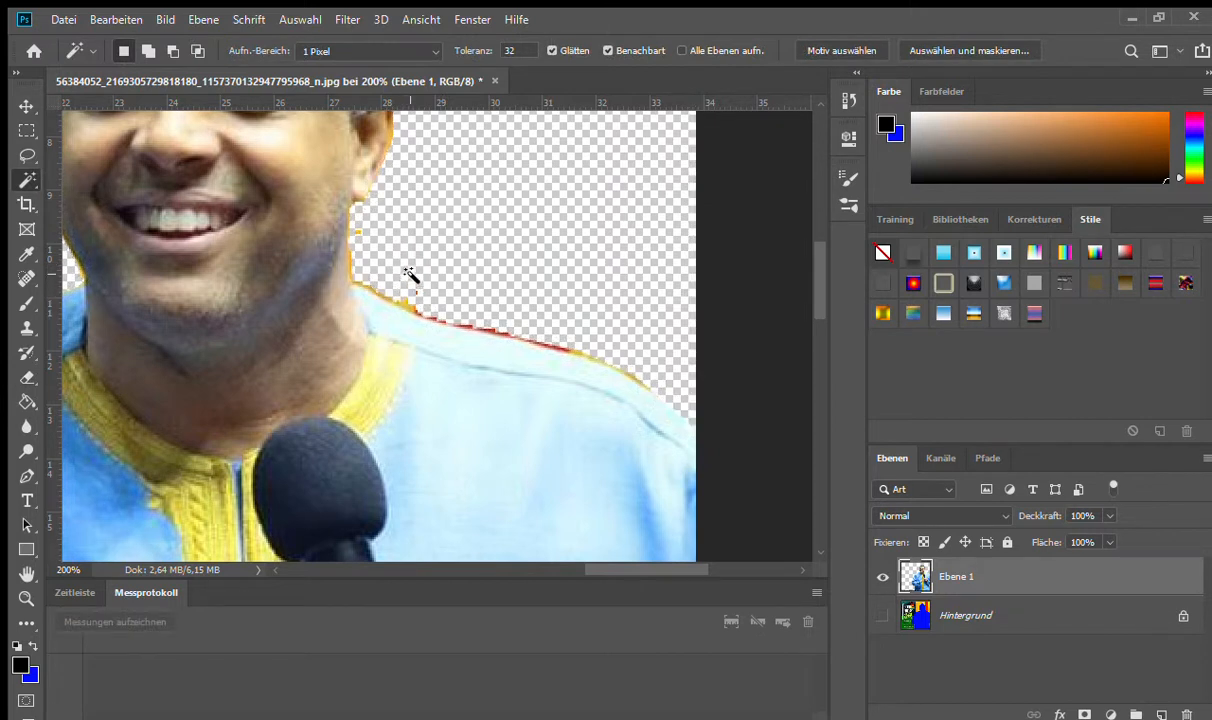
Step: Reduce the Eraser to 9 px and erase the orange and red fringe along the neck and the adjoining shoulder
{"action": "key", "text": "e"}
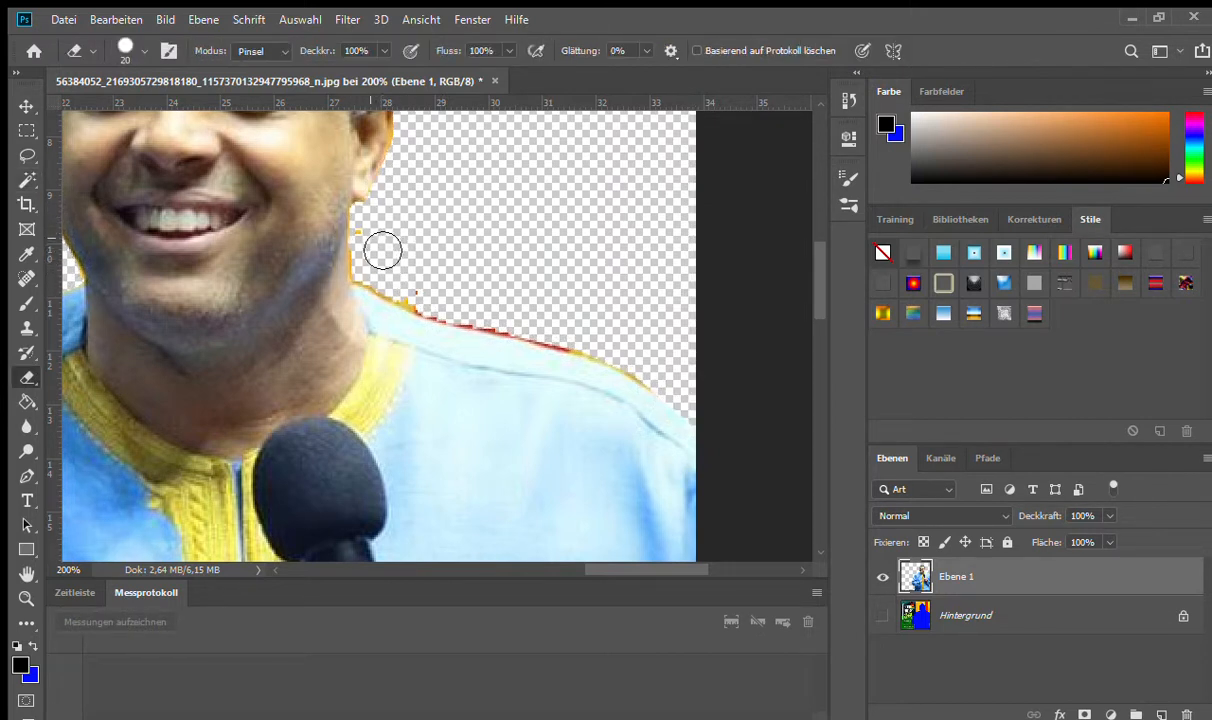
{"action": "key", "text": "bracketleft"}
{"action": "key", "text": "bracketleft"}
{"action": "key", "text": "bracketleft"}
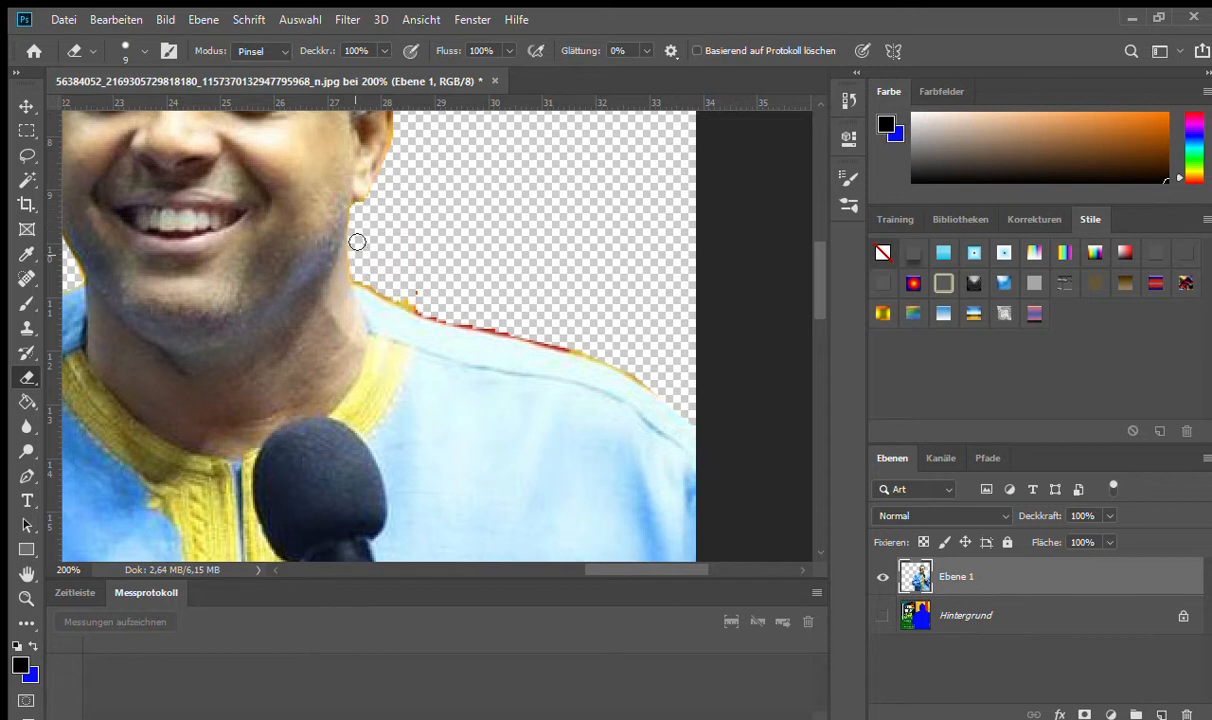
{"action": "mouse_move", "coordinate": [359, 276]}
{"action": "left_mouse_down"}
{"action": "mouse_move", "coordinate": [444, 317]}
{"action": "mouse_move", "coordinate": [398, 294]}
{"action": "mouse_move", "coordinate": [430, 310]}
{"action": "mouse_move", "coordinate": [404, 284]}
{"action": "mouse_move", "coordinate": [443, 315]}
{"action": "mouse_move", "coordinate": [426, 313]}
{"action": "mouse_move", "coordinate": [566, 344]}
{"action": "mouse_move", "coordinate": [452, 324]}
{"action": "mouse_move", "coordinate": [645, 371]}
{"action": "mouse_move", "coordinate": [574, 346]}
{"action": "mouse_move", "coordinate": [673, 392]}
{"action": "mouse_move", "coordinate": [514, 307]}
{"action": "mouse_move", "coordinate": [359, 274]}
{"action": "mouse_move", "coordinate": [423, 305]}
{"action": "mouse_move", "coordinate": [355, 275]}
{"action": "mouse_move", "coordinate": [430, 304]}
{"action": "mouse_move", "coordinate": [361, 275]}
{"action": "mouse_move", "coordinate": [414, 311]}
{"action": "left_mouse_up"}
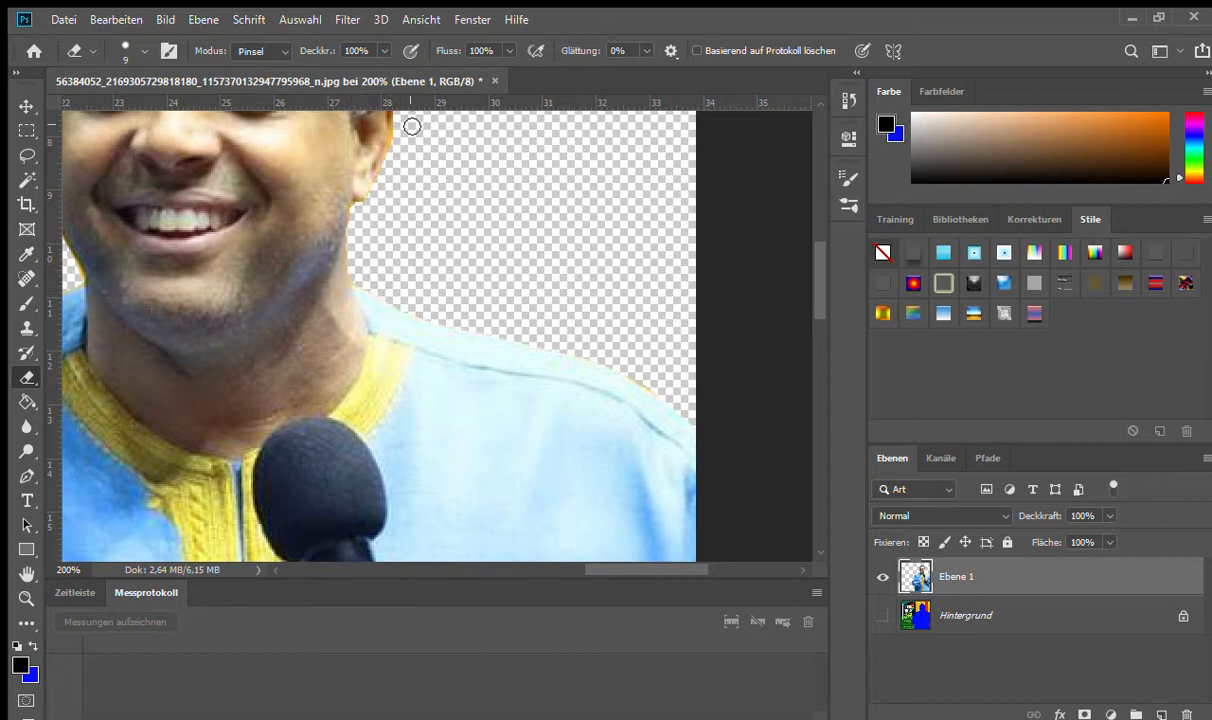
Step: Erase the orange fringe around the man's head and along the opposite face edge with the 9 px Eraser
{"action": "key", "text": "space"}
{"action": "mouse_move", "coordinate": [412, 125]}
{"action": "left_mouse_down"}
{"action": "mouse_move", "coordinate": [406, 330]}
{"action": "mouse_move", "coordinate": [427, 311]}
{"action": "mouse_move", "coordinate": [479, 398]}
{"action": "mouse_move", "coordinate": [522, 527]}
{"action": "left_mouse_up"}
{"action": "left_click_drag", "start_coordinate": [503, 344], "coordinate": [543, 276]}
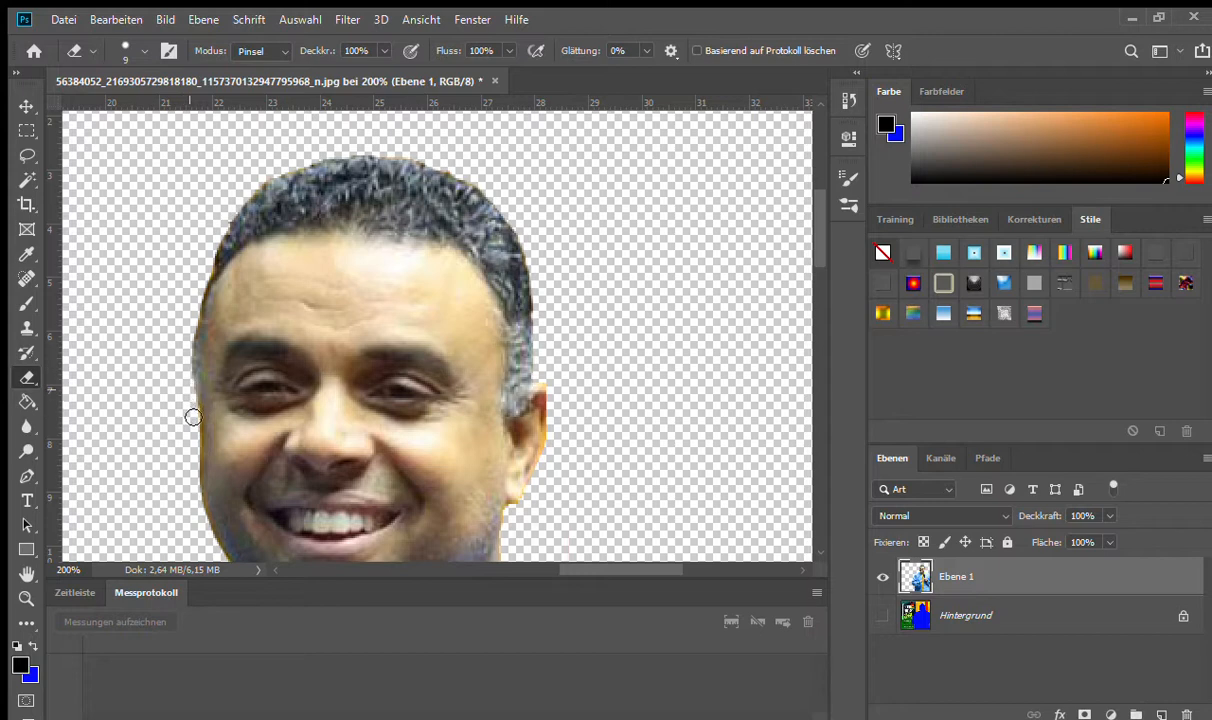
{"action": "key", "text": "space"}
{"action": "mouse_move", "coordinate": [440, 397]}
{"action": "left_mouse_down"}
{"action": "mouse_move", "coordinate": [522, 120]}
{"action": "mouse_move", "coordinate": [589, 396]}
{"action": "mouse_move", "coordinate": [660, 438]}
{"action": "left_mouse_up"}
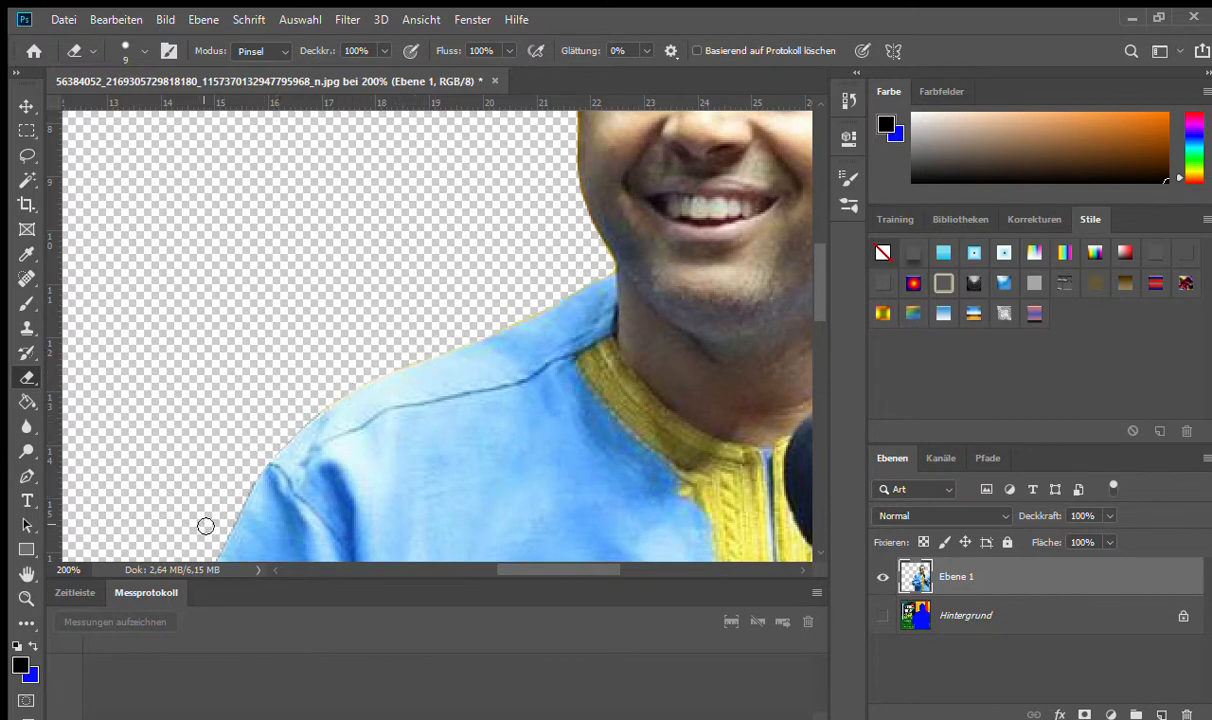
Step: Erase the green fringe along the outer sleeve edge from the shoulder down towards the white letter L
{"action": "key", "text": "space"}
{"action": "mouse_move", "coordinate": [233, 549]}
{"action": "left_mouse_down"}
{"action": "mouse_move", "coordinate": [398, 314]}
{"action": "mouse_move", "coordinate": [590, 335]}
{"action": "mouse_move", "coordinate": [518, 346]}
{"action": "mouse_move", "coordinate": [541, 356]}
{"action": "left_mouse_up"}
{"action": "left_click_drag", "start_coordinate": [543, 413], "coordinate": [553, 354]}
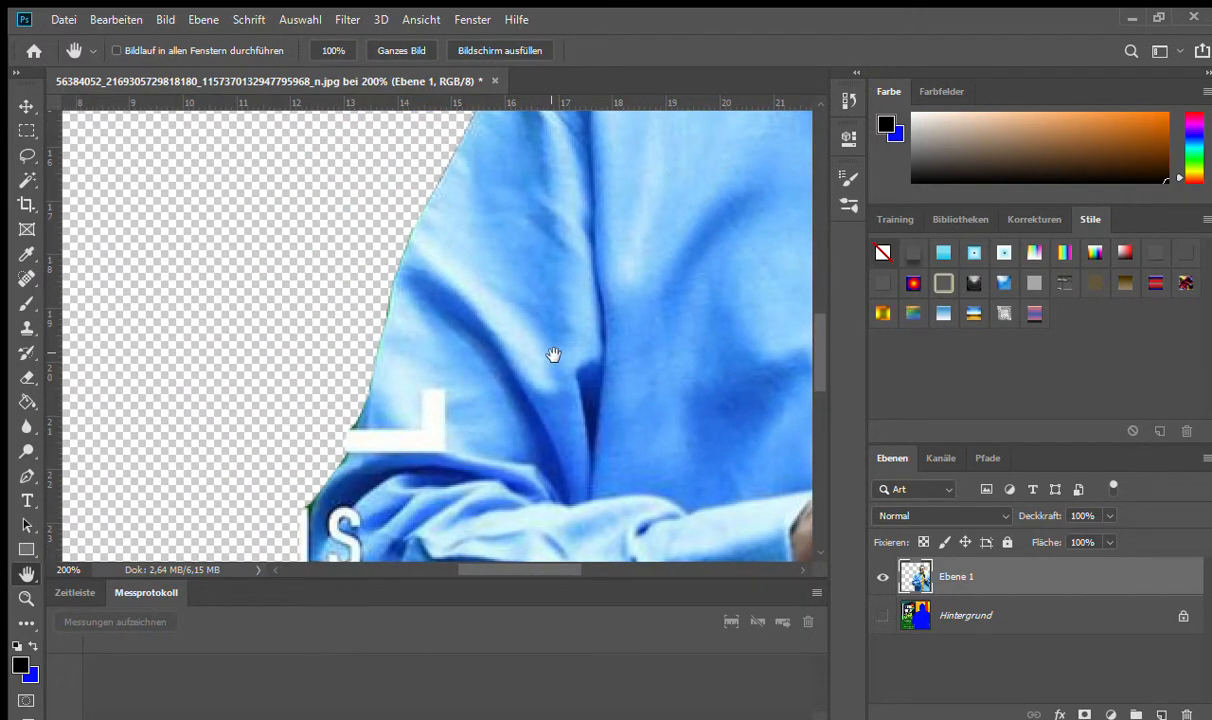
{"action": "key", "text": "e"}
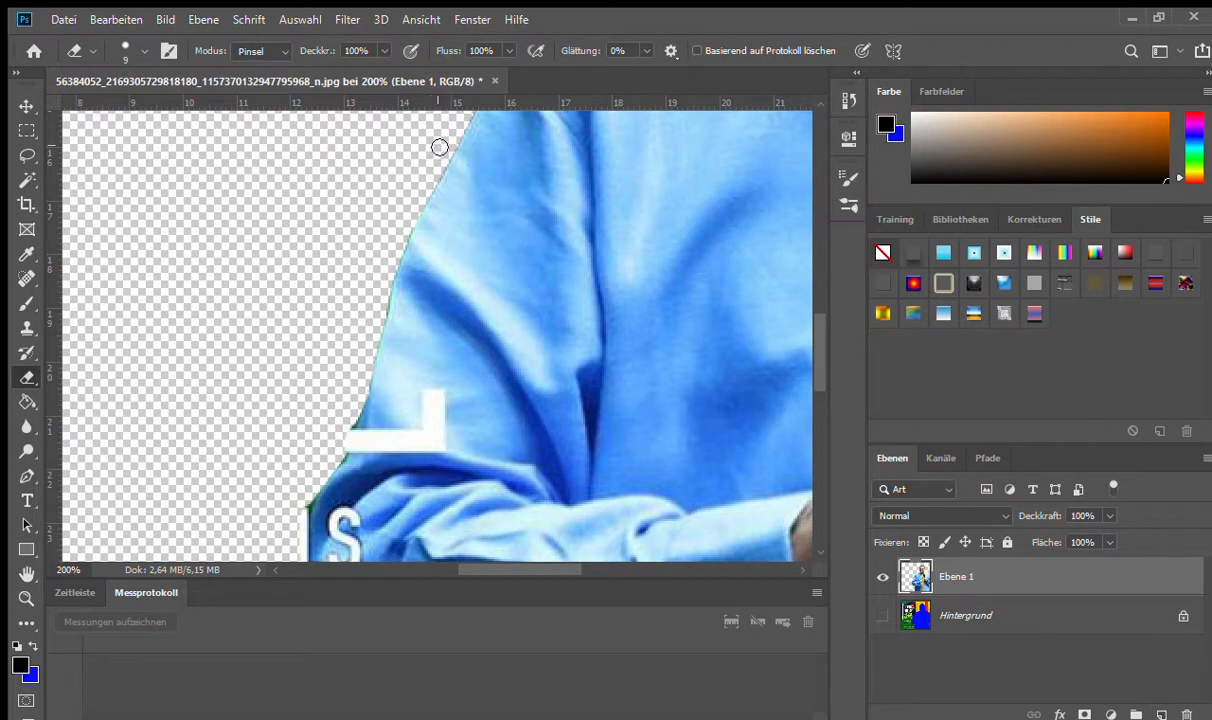
{"action": "left_click_drag", "start_coordinate": [406, 237], "coordinate": [369, 371]}
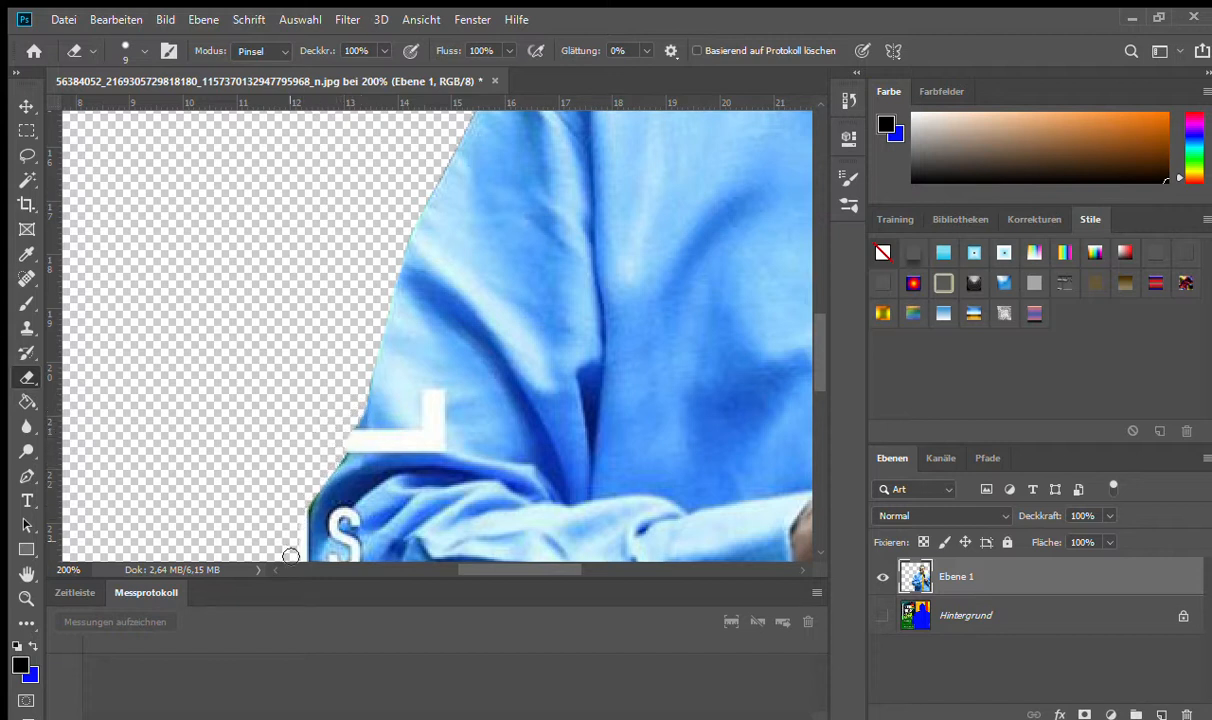
Step: Erase the green fringe along the rounded elbow below the white letters LS
{"action": "key", "text": "h"}
{"action": "mouse_move", "coordinate": [315, 492]}
{"action": "left_mouse_down"}
{"action": "mouse_move", "coordinate": [335, 345]}
{"action": "mouse_move", "coordinate": [395, 285]}
{"action": "left_mouse_up"}
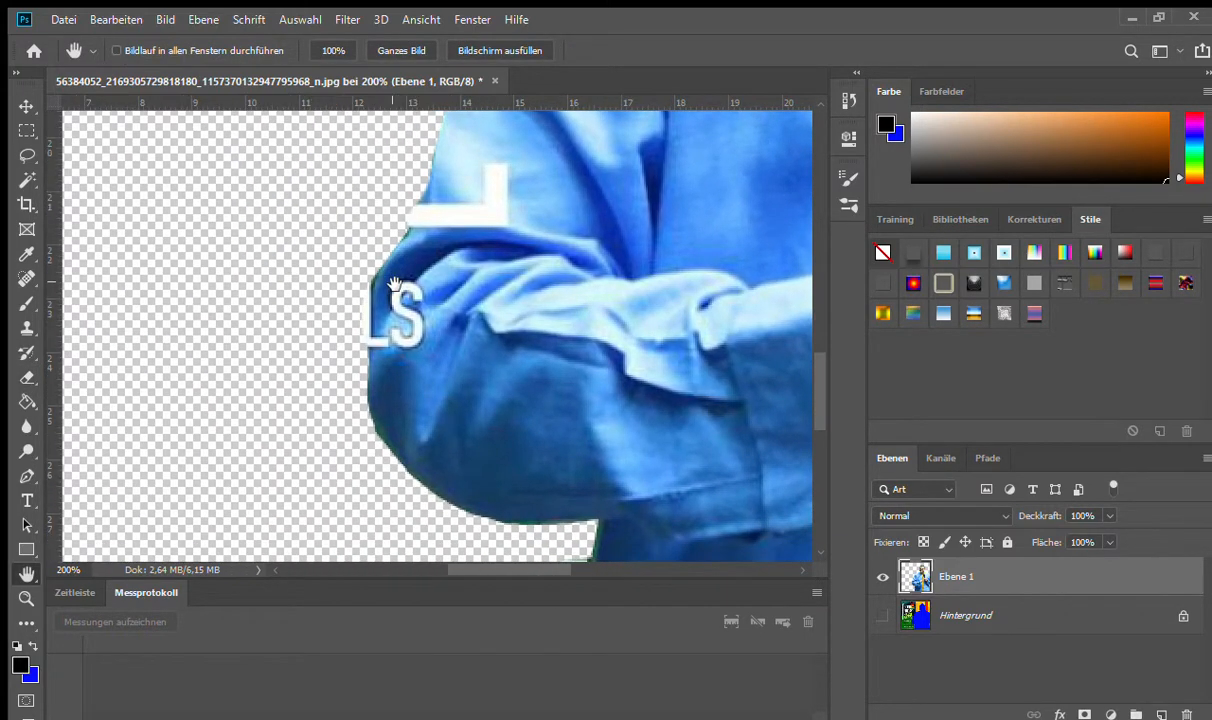
{"action": "key", "text": "e"}
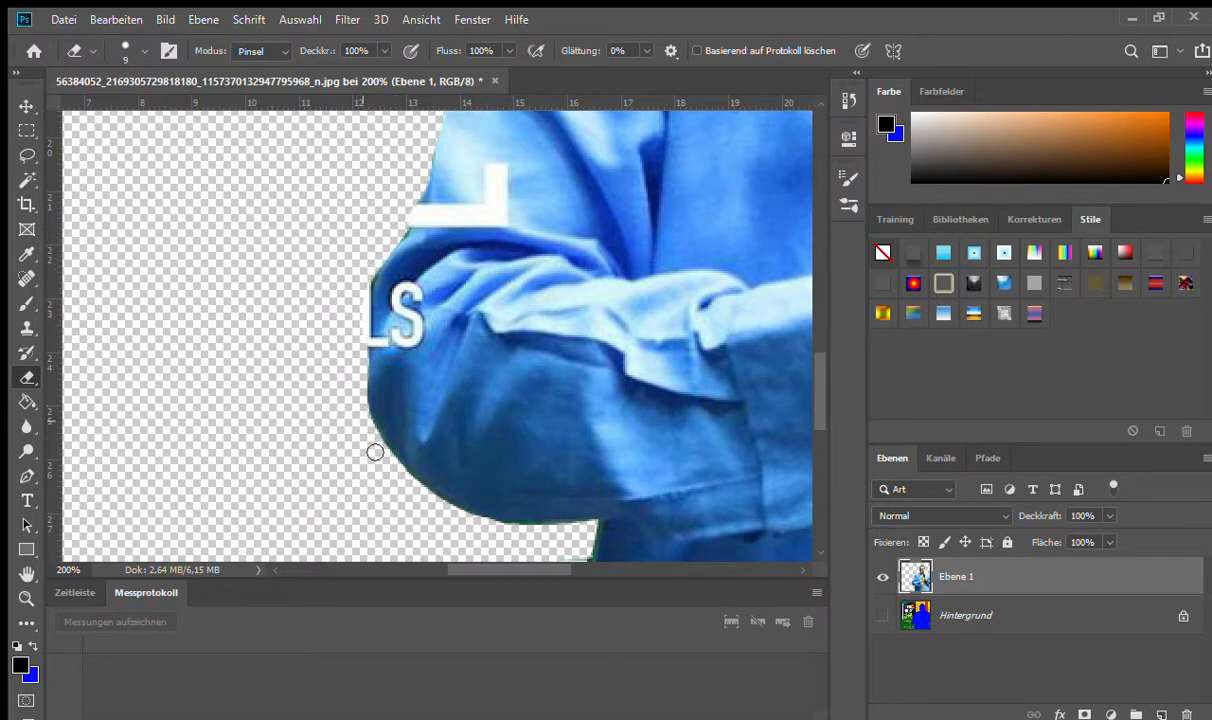
{"action": "left_click_drag", "start_coordinate": [375, 440], "coordinate": [432, 501]}
Step: Erase the green and white lettering remnant beside the tunic just below the elbow
{"action": "key", "text": "space"}
{"action": "left_click_drag", "start_coordinate": [544, 503], "coordinate": [555, 476]}
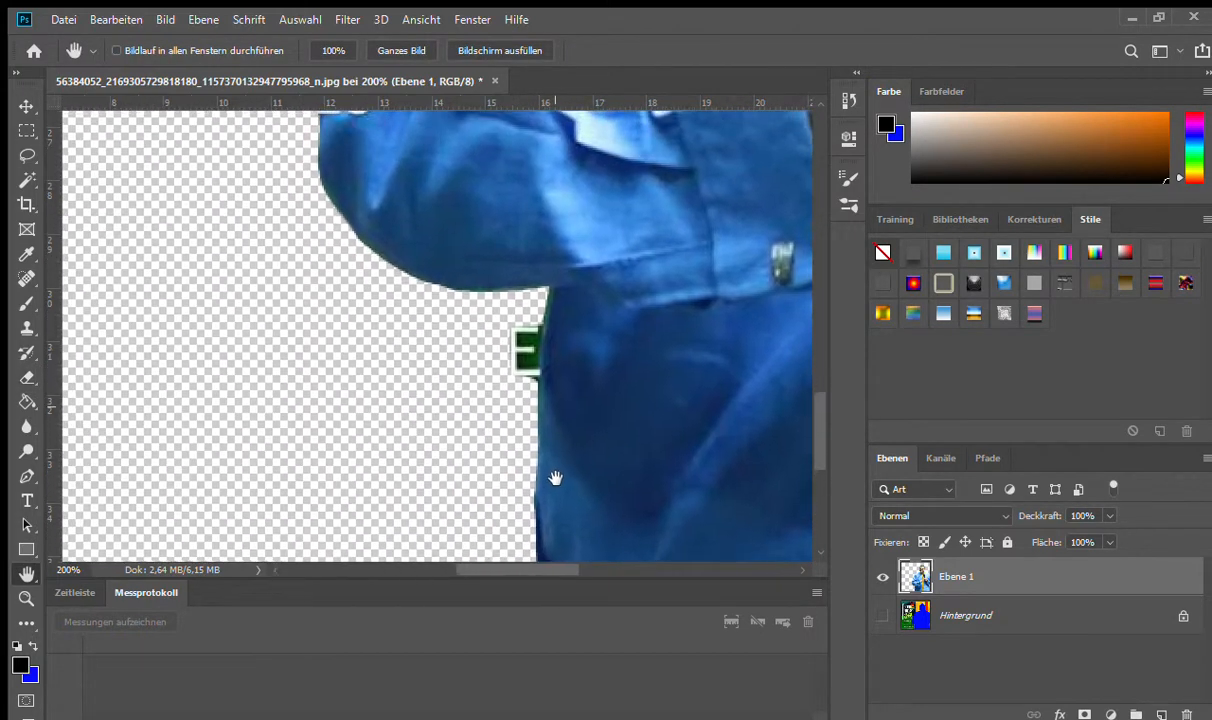
{"action": "mouse_move", "coordinate": [540, 319]}
{"action": "left_mouse_down"}
{"action": "mouse_move", "coordinate": [536, 387]}
{"action": "mouse_move", "coordinate": [525, 324]}
{"action": "mouse_move", "coordinate": [518, 408]}
{"action": "left_mouse_up"}
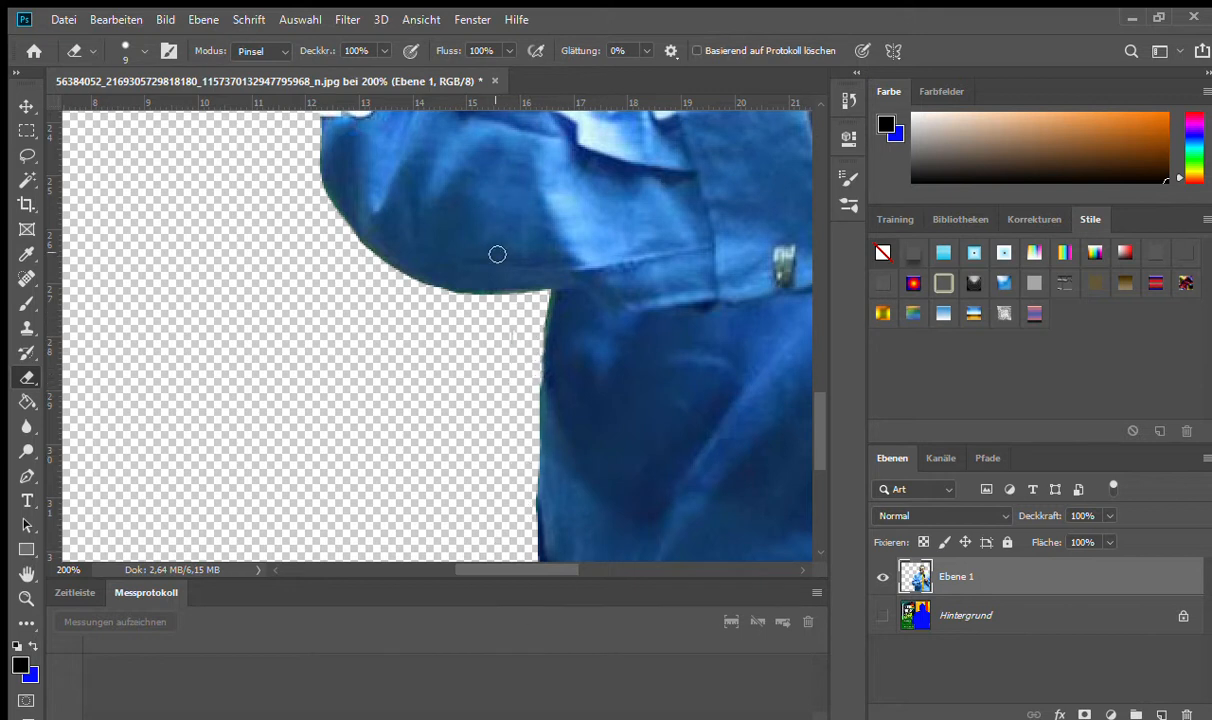
Step: Go back to the sleeve beside the letters LS and erase the remaining green fringe around the elbow
{"action": "key", "text": "space"}
{"action": "mouse_move", "coordinate": [536, 294]}
{"action": "left_mouse_down"}
{"action": "mouse_move", "coordinate": [514, 530]}
{"action": "mouse_move", "coordinate": [628, 408]}
{"action": "mouse_move", "coordinate": [706, 276]}
{"action": "mouse_move", "coordinate": [678, 213]}
{"action": "left_mouse_up"}
{"action": "left_click_drag", "start_coordinate": [499, 385], "coordinate": [617, 298]}
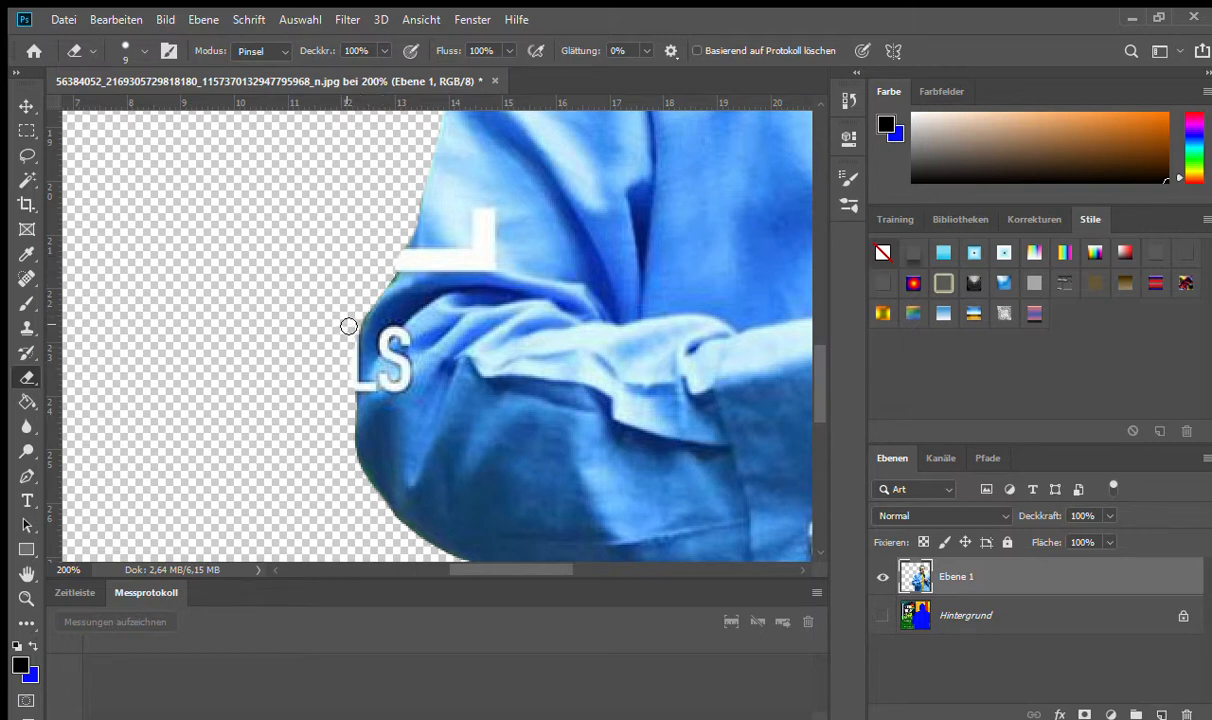
{"action": "key", "text": "space"}
{"action": "left_click_drag", "start_coordinate": [442, 504], "coordinate": [344, 292]}
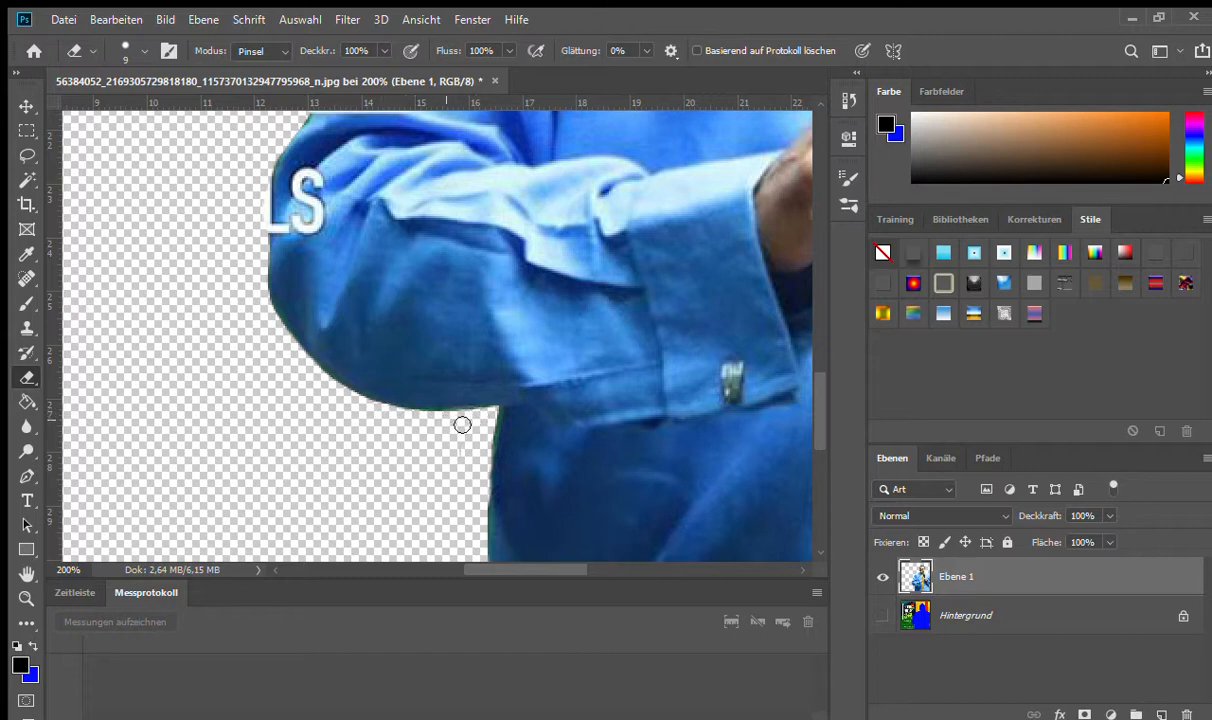
Step: Erase the green fringe along the tunic's side edge from under the elbow down to the hem
{"action": "key", "text": "h"}
{"action": "mouse_move", "coordinate": [433, 473]}
{"action": "left_mouse_down"}
{"action": "mouse_move", "coordinate": [414, 346]}
{"action": "mouse_move", "coordinate": [450, 357]}
{"action": "left_mouse_up"}
{"action": "key", "text": "e"}
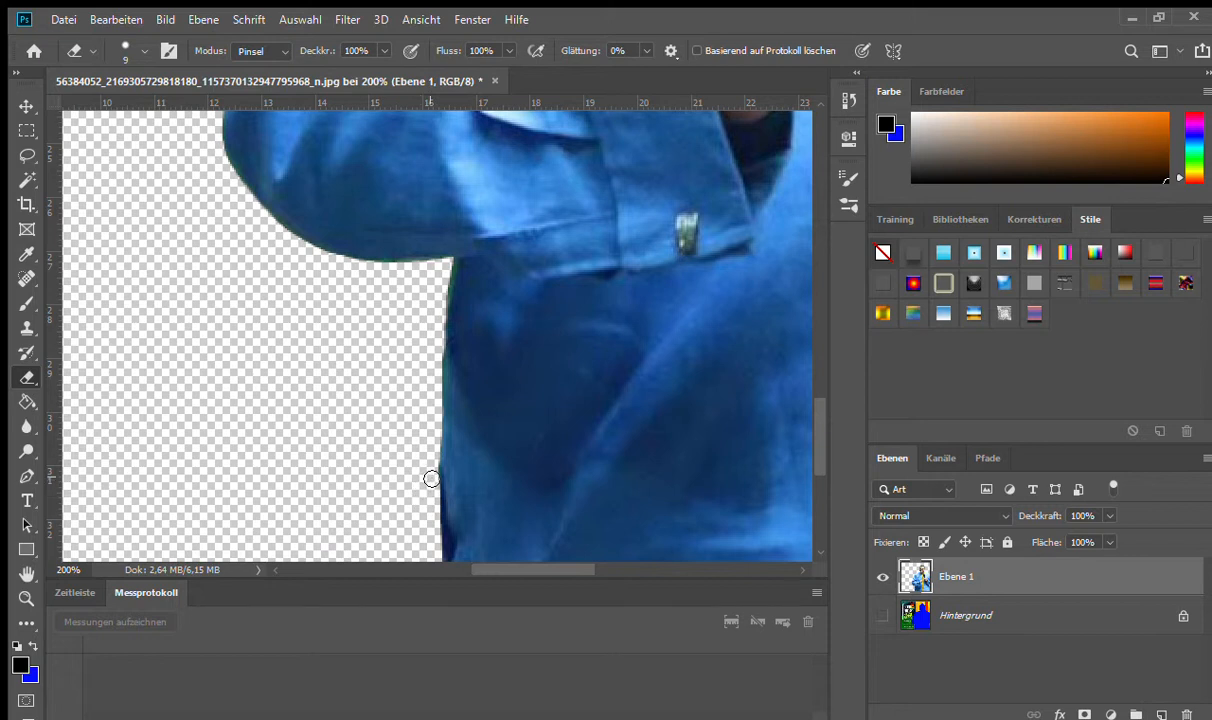
{"action": "key", "text": "h"}
{"action": "left_click_drag", "start_coordinate": [408, 445], "coordinate": [412, 296]}
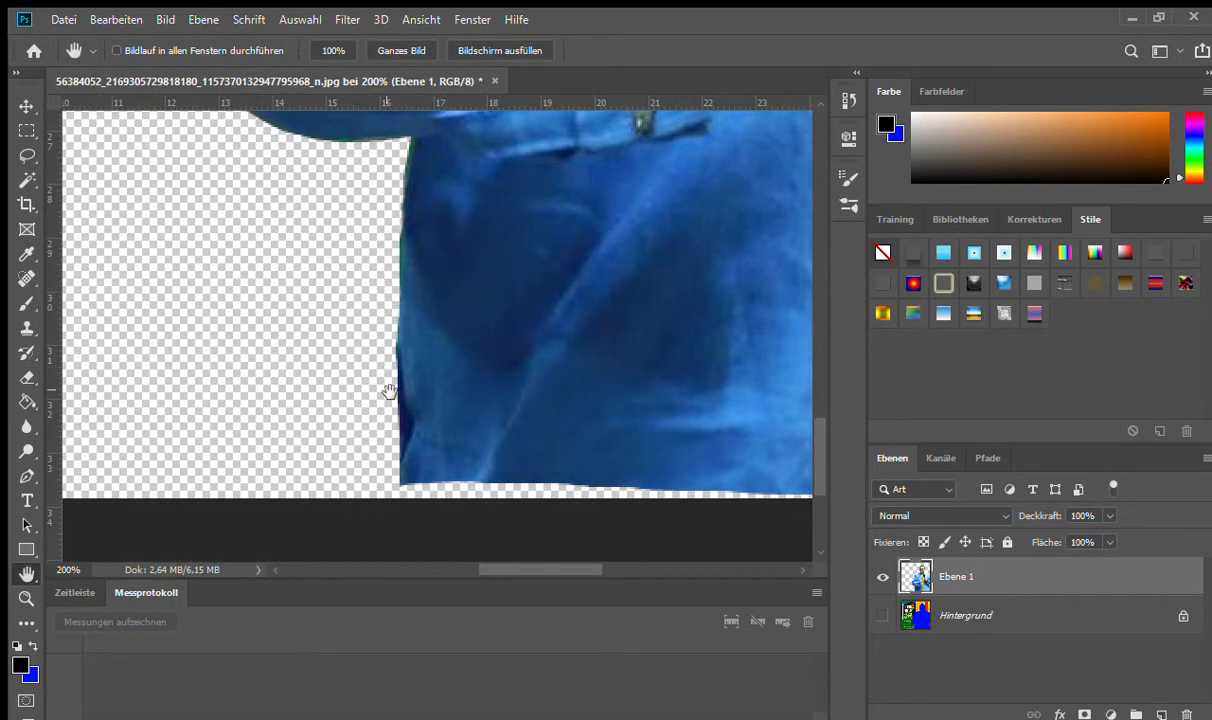
{"action": "key", "text": "e"}
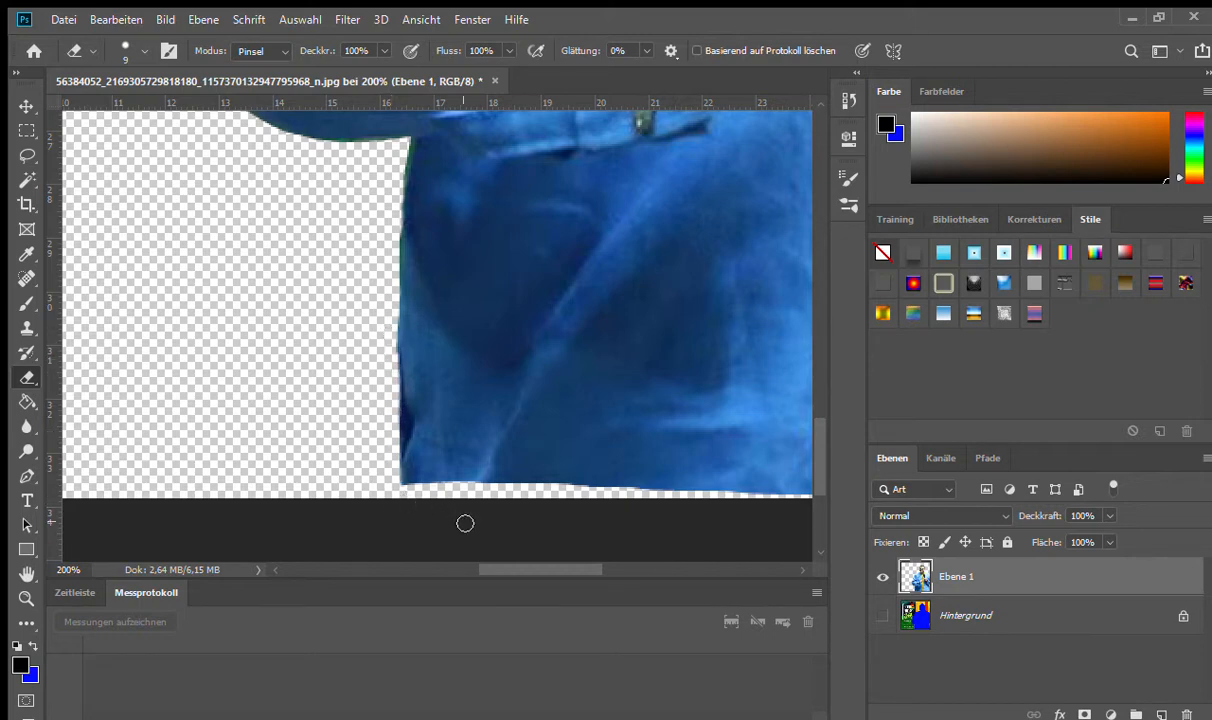
Step: Return to the man's head and erase the leftover fringe along the outline of the hair
{"action": "key", "text": "space"}
{"action": "left_click_drag", "start_coordinate": [760, 369], "coordinate": [230, 480]}
{"action": "left_click_drag", "start_coordinate": [585, 393], "coordinate": [507, 528]}
{"action": "left_click_drag", "start_coordinate": [350, 390], "coordinate": [449, 563]}
{"action": "left_click_drag", "start_coordinate": [436, 305], "coordinate": [506, 503]}
{"action": "left_click_drag", "start_coordinate": [495, 401], "coordinate": [517, 563]}
{"action": "left_click_drag", "start_coordinate": [426, 335], "coordinate": [499, 548]}
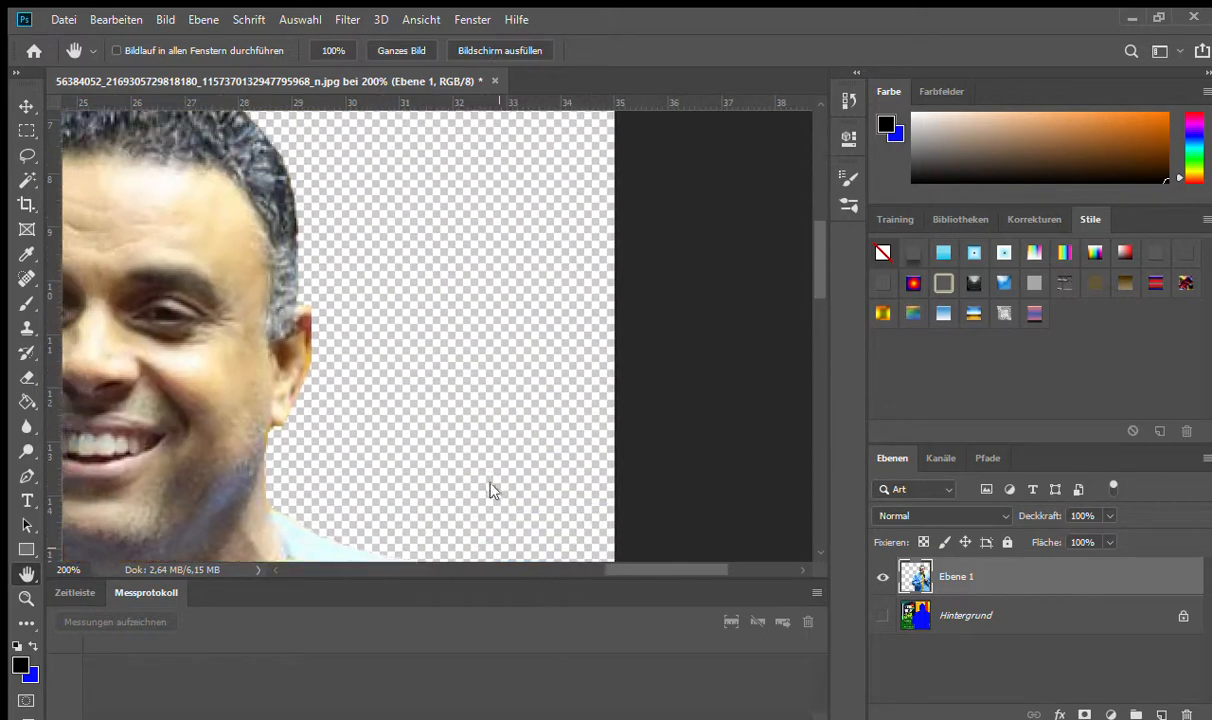
{"action": "left_click_drag", "start_coordinate": [466, 288], "coordinate": [563, 557]}
{"action": "left_click_drag", "start_coordinate": [431, 413], "coordinate": [430, 382]}
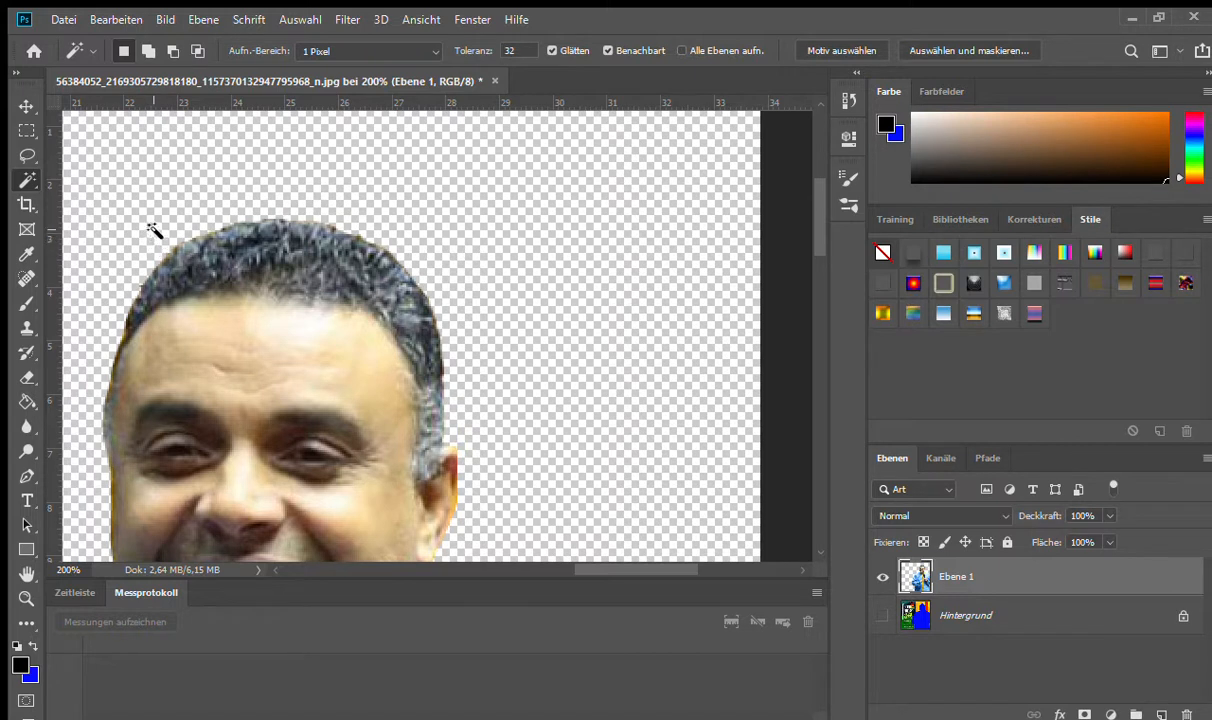
{"action": "key", "text": "e"}
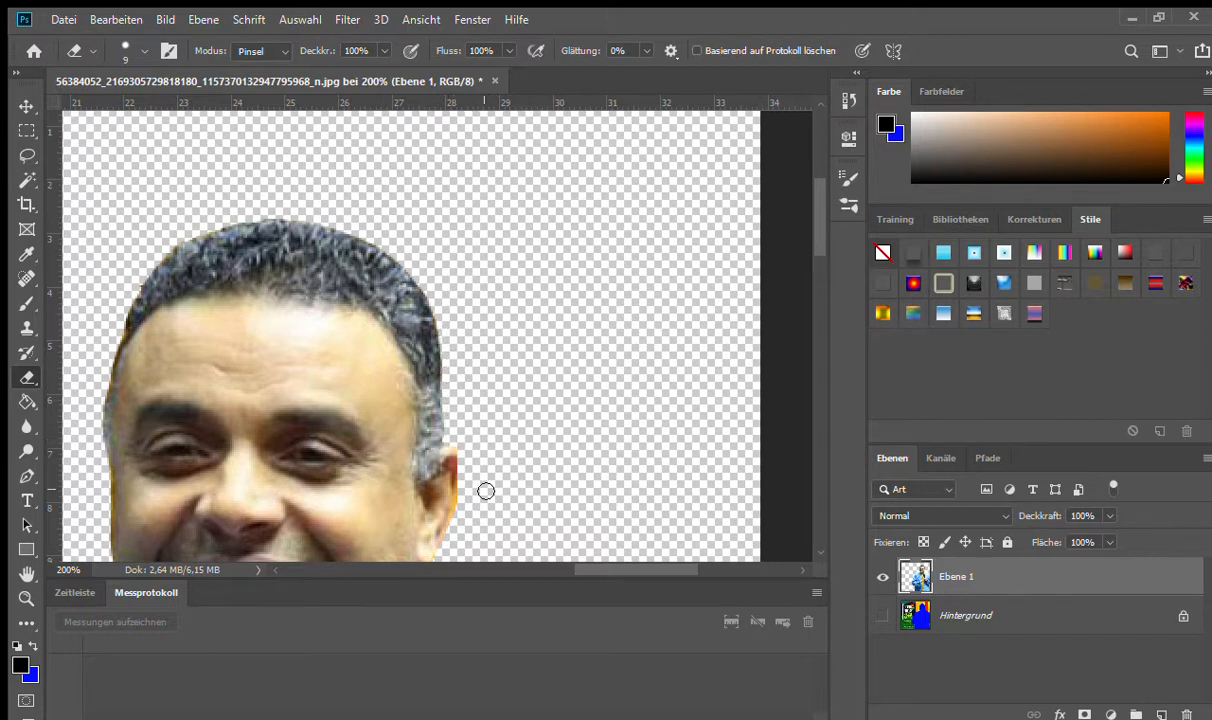
Step: Erase the remaining orange fringe below the ear and along the shoulder on the image's right side
{"action": "key", "text": "h"}
{"action": "mouse_move", "coordinate": [486, 490]}
{"action": "left_mouse_down"}
{"action": "mouse_move", "coordinate": [515, 300]}
{"action": "mouse_move", "coordinate": [550, 258]}
{"action": "mouse_move", "coordinate": [522, 235]}
{"action": "mouse_move", "coordinate": [498, 287]}
{"action": "mouse_move", "coordinate": [460, 300]}
{"action": "left_mouse_up"}
{"action": "key", "text": "e"}
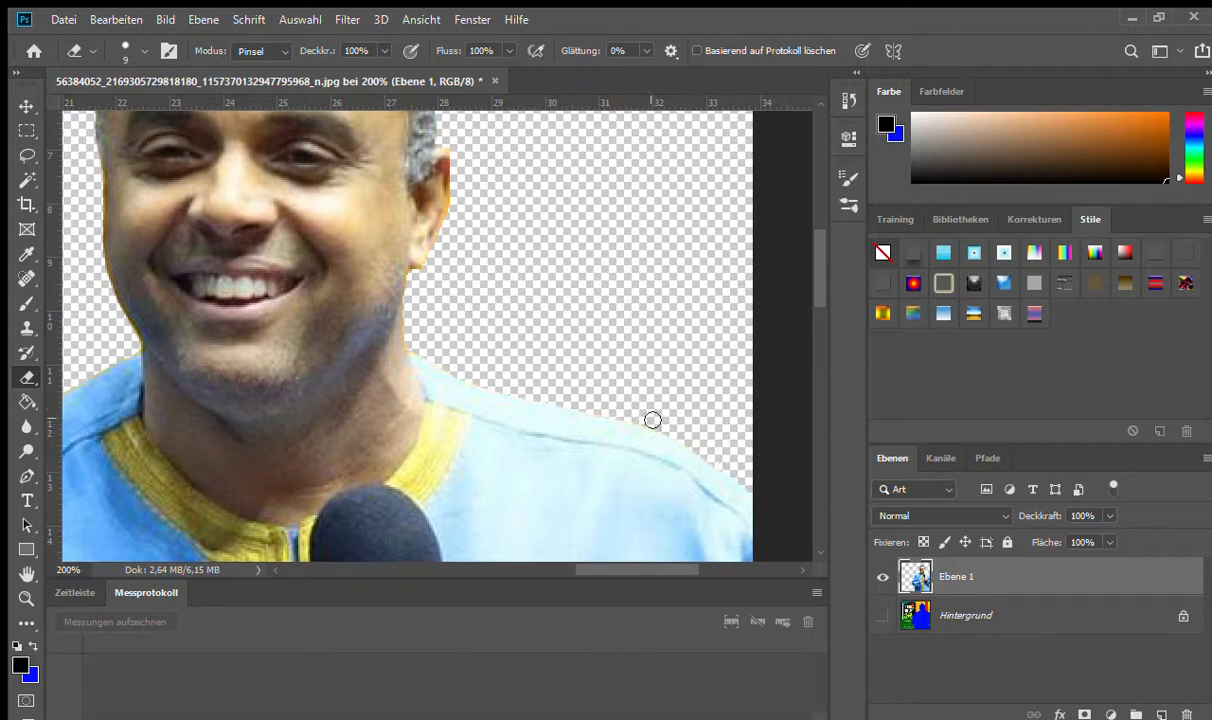
{"action": "key", "text": "space"}
{"action": "mouse_move", "coordinate": [668, 400]}
{"action": "left_mouse_down"}
{"action": "mouse_move", "coordinate": [474, 277]}
{"action": "mouse_move", "coordinate": [614, 411]}
{"action": "mouse_move", "coordinate": [544, 449]}
{"action": "mouse_move", "coordinate": [574, 497]}
{"action": "mouse_move", "coordinate": [538, 411]}
{"action": "left_mouse_up"}
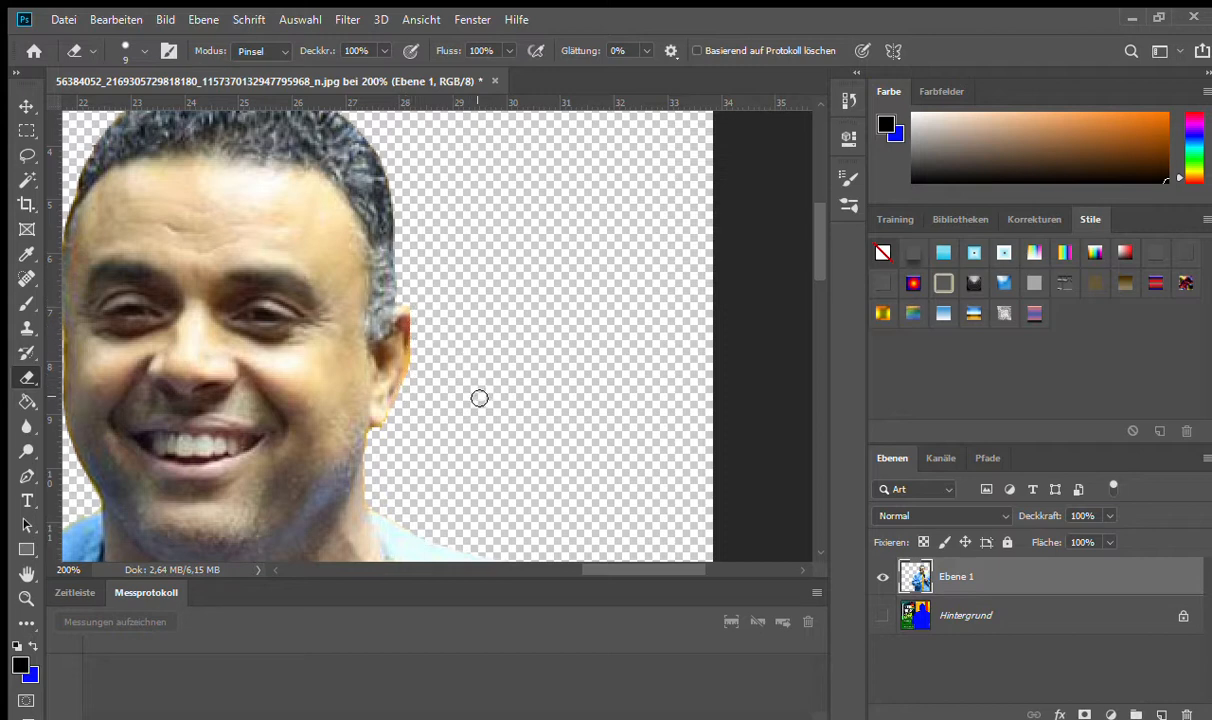
Step: Erase the green fringe along the tunic's edge below the cuff, beside the image's right border
{"action": "key", "text": "space"}
{"action": "mouse_move", "coordinate": [471, 410]}
{"action": "left_mouse_down"}
{"action": "mouse_move", "coordinate": [478, 306]}
{"action": "mouse_move", "coordinate": [400, 120]}
{"action": "left_mouse_up"}
{"action": "left_click_drag", "start_coordinate": [638, 503], "coordinate": [492, 481]}
{"action": "left_click_drag", "start_coordinate": [520, 410], "coordinate": [519, 528]}
{"action": "left_click_drag", "start_coordinate": [421, 462], "coordinate": [473, 262]}
{"action": "mouse_move", "coordinate": [457, 487]}
{"action": "left_mouse_down"}
{"action": "mouse_move", "coordinate": [441, 373]}
{"action": "mouse_move", "coordinate": [489, 259]}
{"action": "mouse_move", "coordinate": [505, 294]}
{"action": "mouse_move", "coordinate": [526, 275]}
{"action": "mouse_move", "coordinate": [523, 257]}
{"action": "left_mouse_up"}
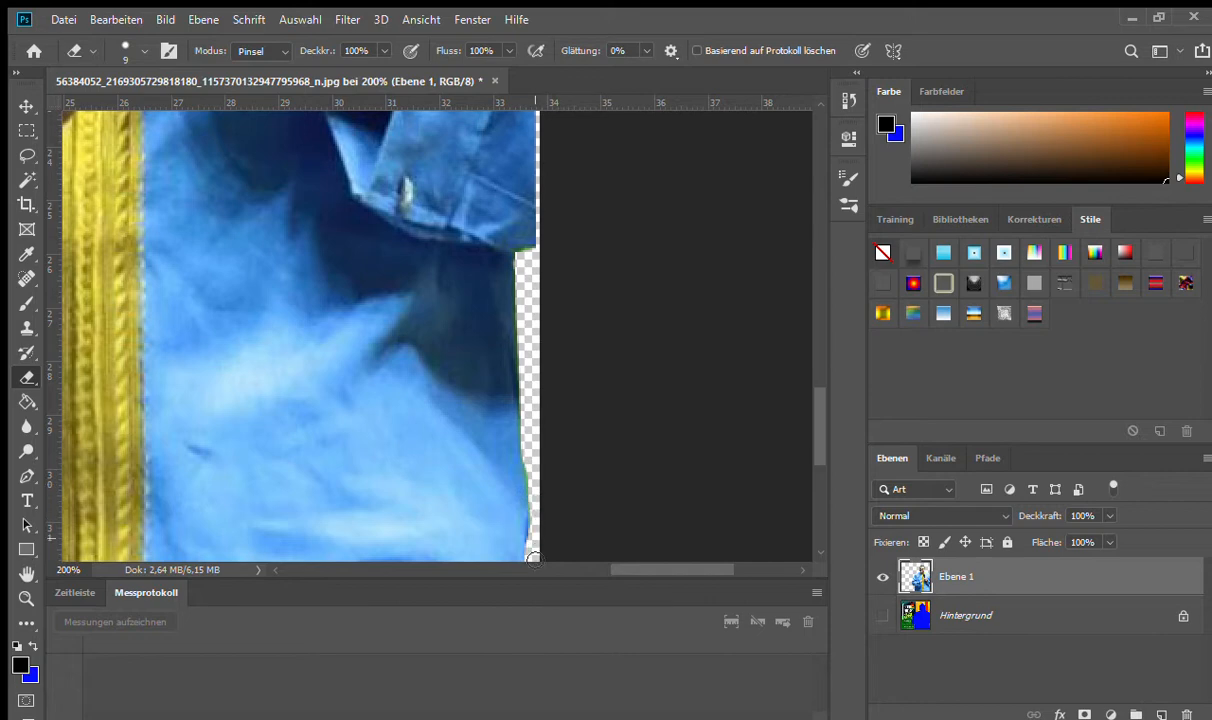
Step: Enlarge the Eraser to 35 px and erase the uneven strip along the tunic's lower hem
{"action": "key", "text": "space"}
{"action": "mouse_move", "coordinate": [547, 548]}
{"action": "left_mouse_down"}
{"action": "mouse_move", "coordinate": [630, 306]}
{"action": "mouse_move", "coordinate": [684, 379]}
{"action": "mouse_move", "coordinate": [731, 402]}
{"action": "mouse_move", "coordinate": [871, 398]}
{"action": "left_mouse_up"}
{"action": "mouse_move", "coordinate": [632, 398]}
{"action": "left_mouse_down"}
{"action": "mouse_move", "coordinate": [787, 395]}
{"action": "mouse_move", "coordinate": [714, 390]}
{"action": "left_mouse_up"}
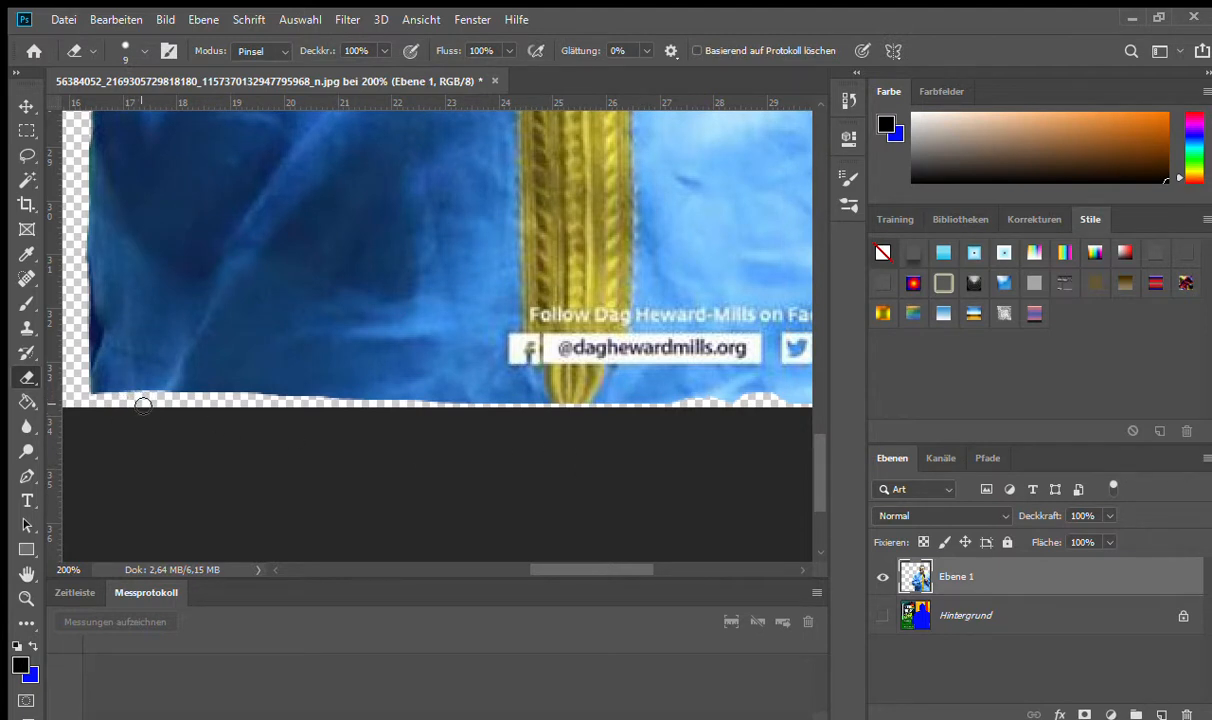
{"action": "key", "text": "bracketright"}
{"action": "key", "text": "bracketright"}
{"action": "key", "text": "bracketright"}
{"action": "key", "text": "bracketright"}
{"action": "key", "text": "bracketright"}
{"action": "key", "text": "bracketright"}
{"action": "left_click_drag", "start_coordinate": [105, 398], "coordinate": [524, 400]}
{"action": "mouse_move", "coordinate": [54, 429]}
{"action": "left_mouse_down"}
{"action": "mouse_move", "coordinate": [322, 414]}
{"action": "mouse_move", "coordinate": [736, 418]}
{"action": "mouse_move", "coordinate": [64, 435]}
{"action": "mouse_move", "coordinate": [279, 419]}
{"action": "mouse_move", "coordinate": [800, 426]}
{"action": "mouse_move", "coordinate": [608, 419]}
{"action": "mouse_move", "coordinate": [805, 400]}
{"action": "left_mouse_up"}
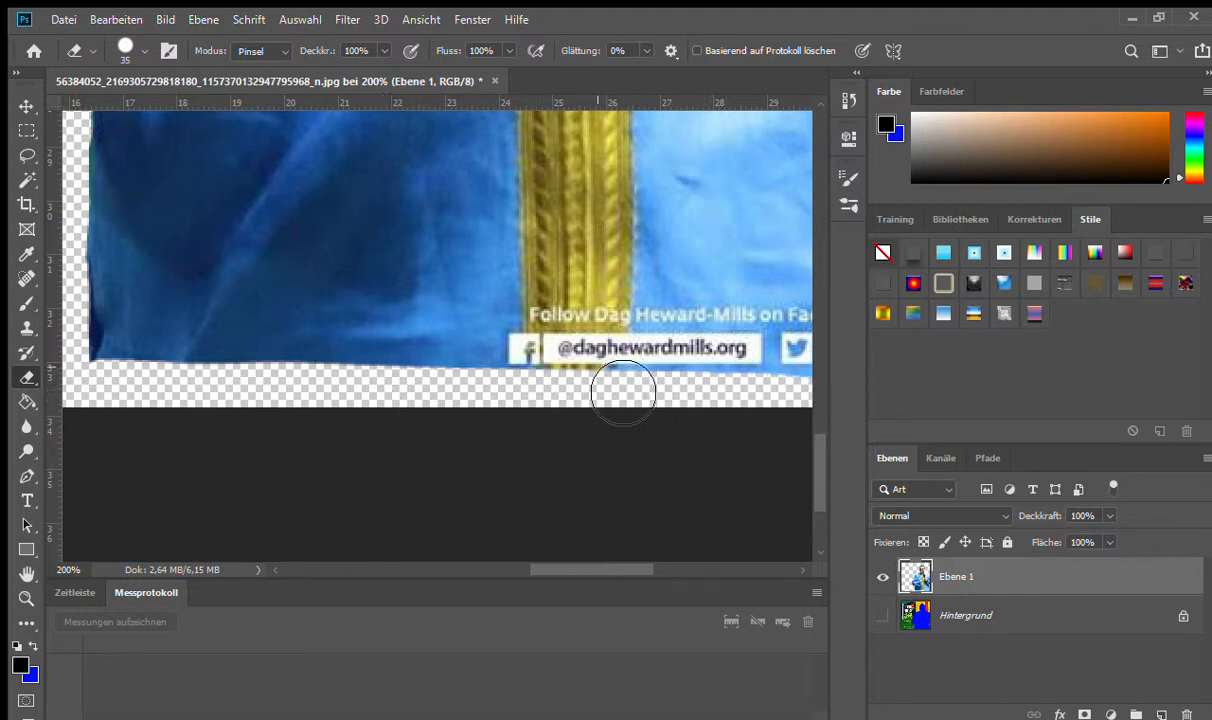
Step: Erase the tunic's lower strip with the Facebook and Twitter labels, up to the white Follow text line
{"action": "key", "text": "space"}
{"action": "mouse_move", "coordinate": [591, 328]}
{"action": "left_mouse_down"}
{"action": "mouse_move", "coordinate": [574, 401]}
{"action": "mouse_move", "coordinate": [594, 404]}
{"action": "left_mouse_up"}
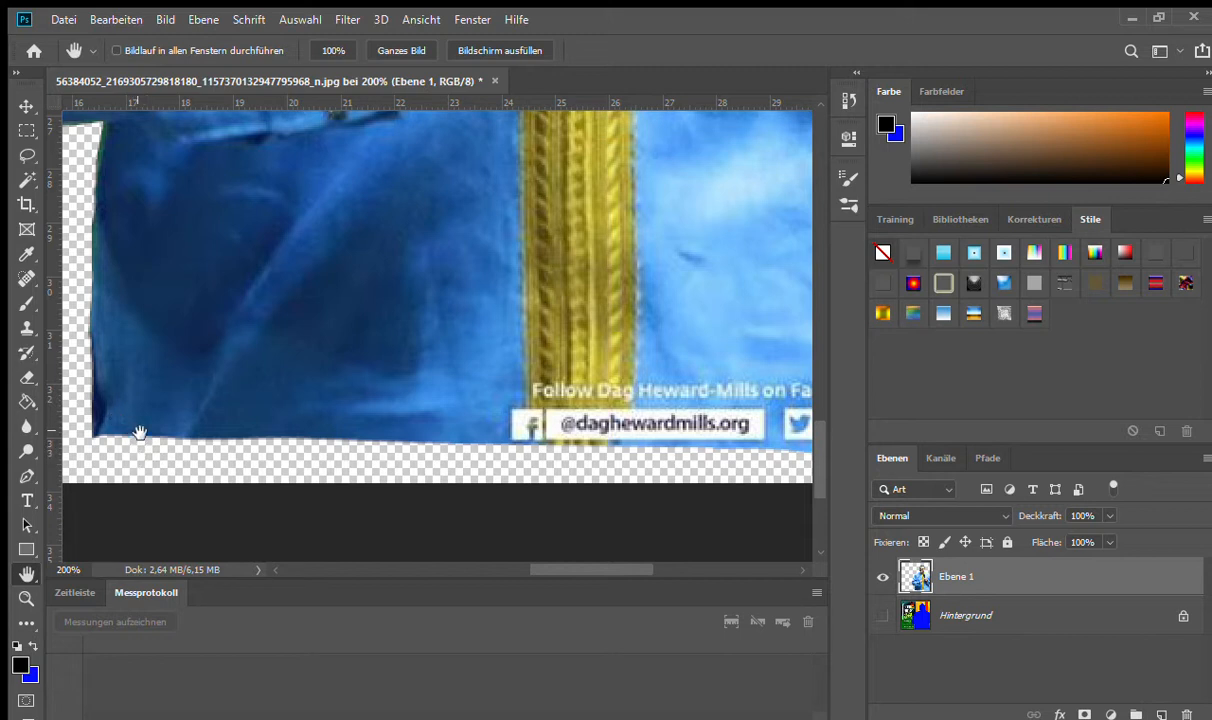
{"action": "key", "text": "e"}
{"action": "mouse_move", "coordinate": [139, 435]}
{"action": "left_mouse_down"}
{"action": "mouse_move", "coordinate": [670, 440]}
{"action": "mouse_move", "coordinate": [351, 462]}
{"action": "mouse_move", "coordinate": [74, 461]}
{"action": "mouse_move", "coordinate": [770, 484]}
{"action": "mouse_move", "coordinate": [55, 475]}
{"action": "mouse_move", "coordinate": [123, 447]}
{"action": "mouse_move", "coordinate": [569, 454]}
{"action": "mouse_move", "coordinate": [602, 433]}
{"action": "left_mouse_up"}
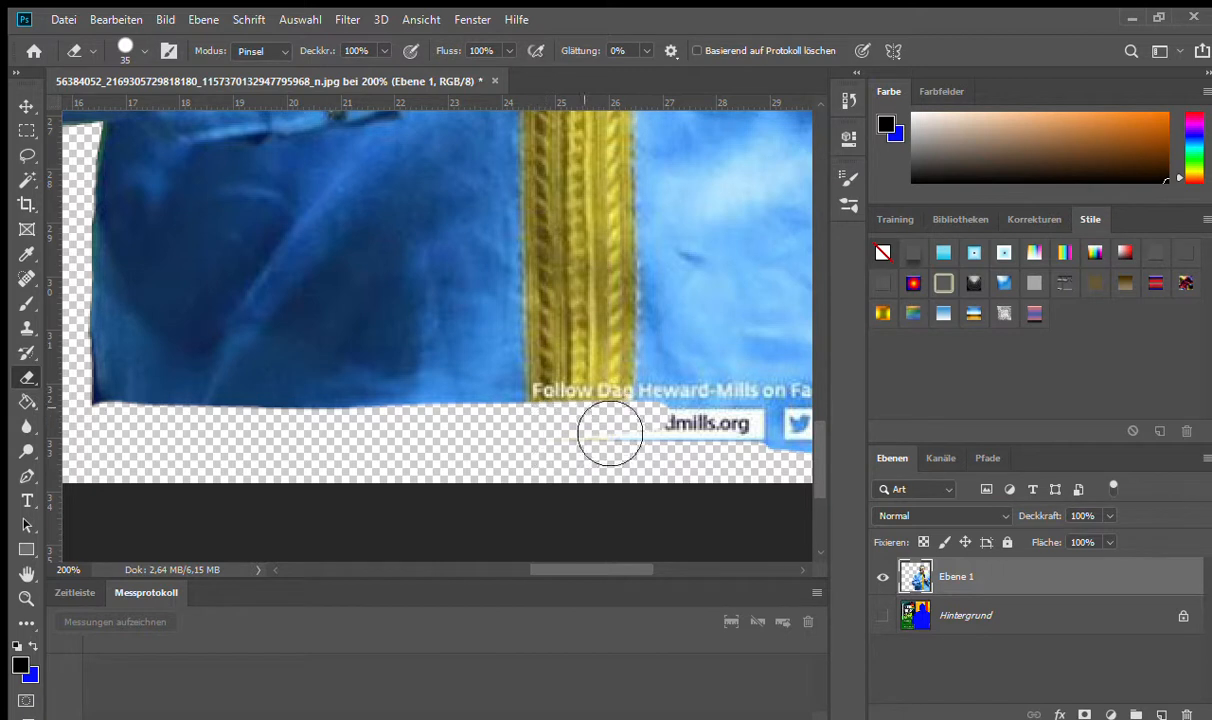
{"action": "mouse_move", "coordinate": [52, 406]}
{"action": "left_mouse_down"}
{"action": "mouse_move", "coordinate": [339, 418]}
{"action": "mouse_move", "coordinate": [314, 452]}
{"action": "mouse_move", "coordinate": [20, 470]}
{"action": "left_mouse_up"}
{"action": "mouse_move", "coordinate": [118, 434]}
{"action": "left_mouse_down"}
{"action": "mouse_move", "coordinate": [800, 432]}
{"action": "mouse_move", "coordinate": [702, 432]}
{"action": "left_mouse_up"}
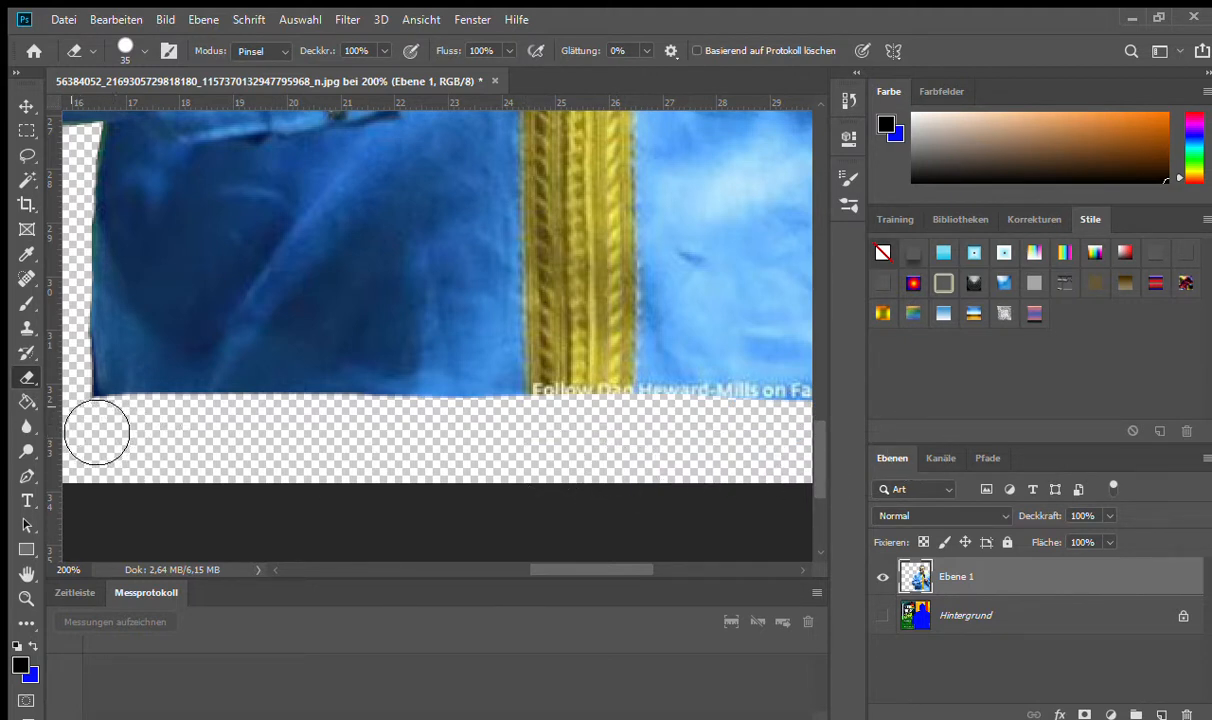
Step: Erase the remaining strip and blue remnants below the tunic's hem, all the way to the image's right border
{"action": "mouse_move", "coordinate": [109, 428]}
{"action": "left_mouse_down"}
{"action": "mouse_move", "coordinate": [617, 436]}
{"action": "mouse_move", "coordinate": [1042, 418]}
{"action": "left_mouse_up"}
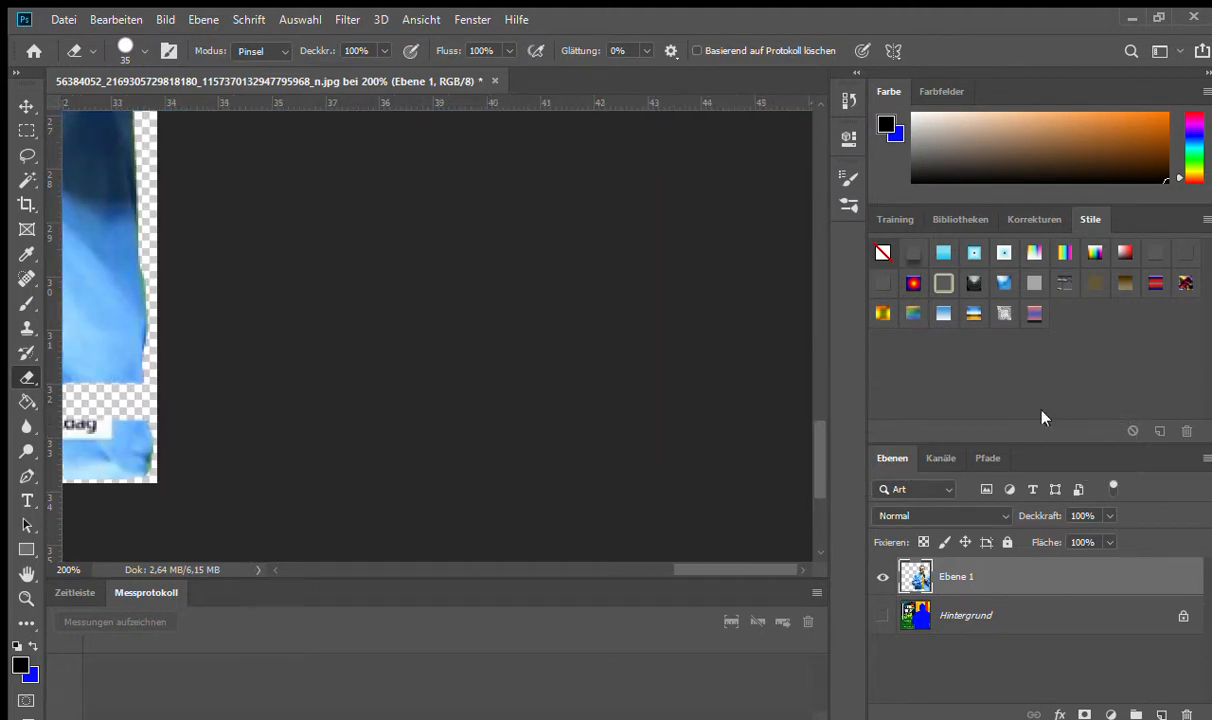
{"action": "left_click_drag", "start_coordinate": [211, 454], "coordinate": [65, 465]}
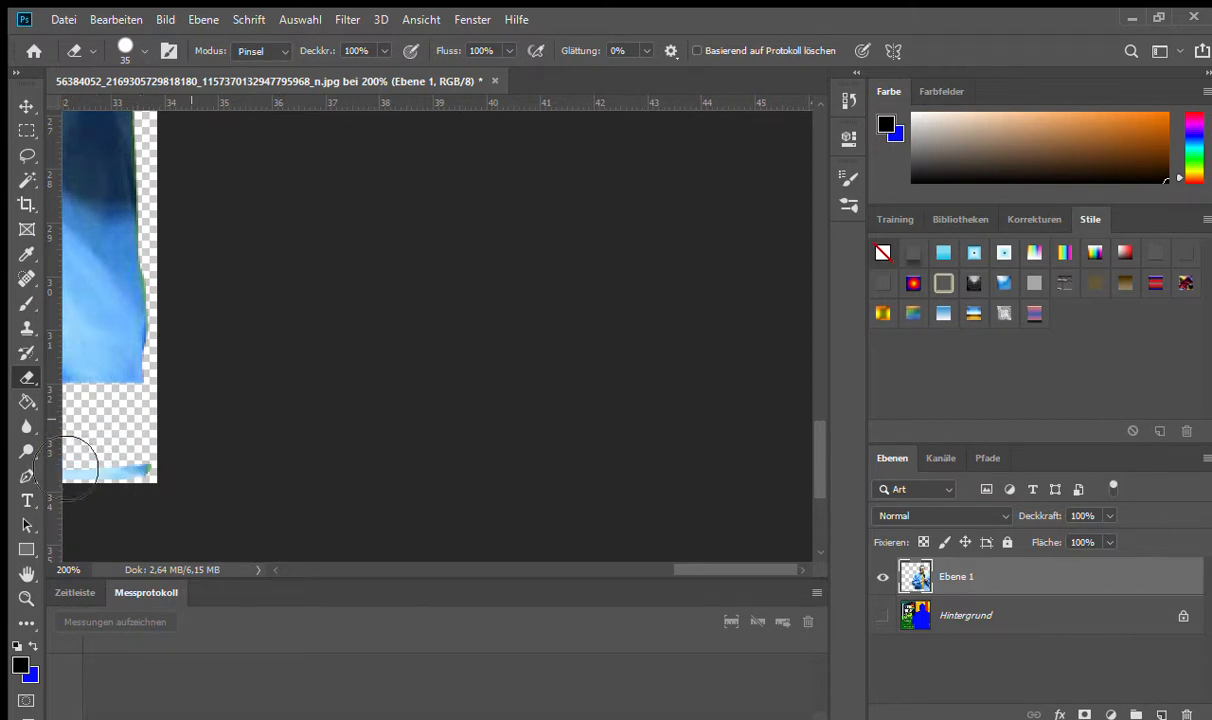
{"action": "key", "text": "h"}
{"action": "left_click_drag", "start_coordinate": [211, 436], "coordinate": [659, 420]}
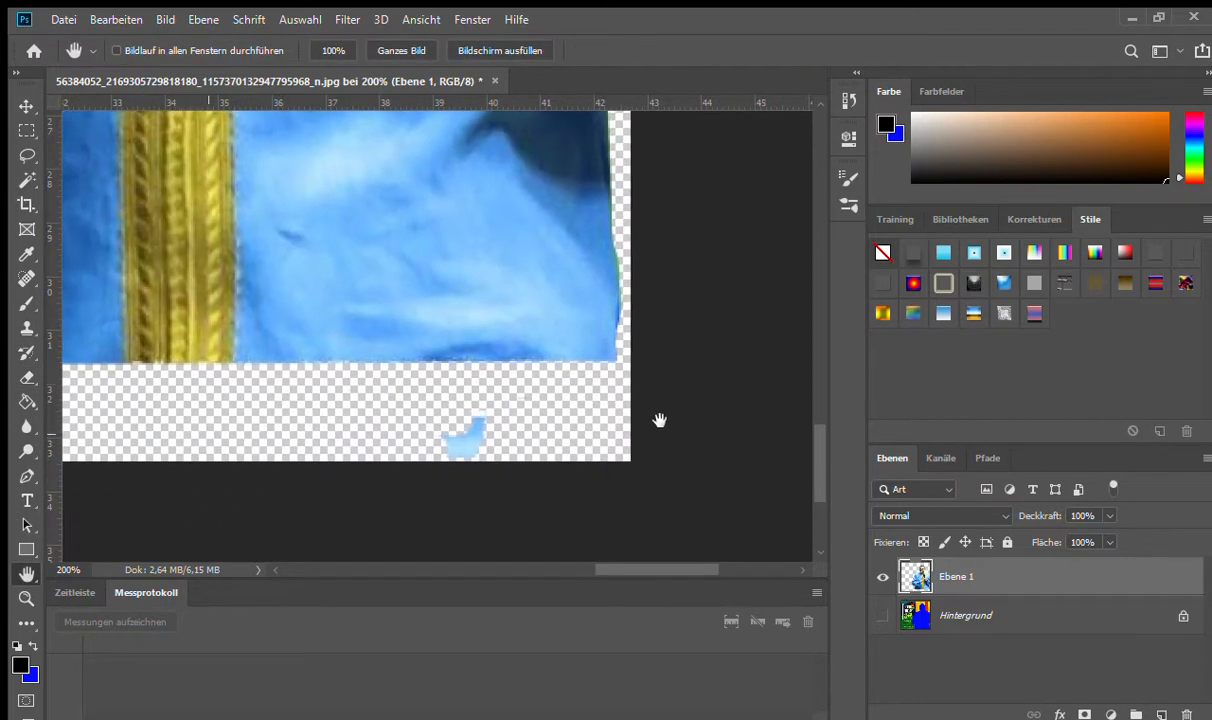
{"action": "key", "text": "e"}
{"action": "left_click_drag", "start_coordinate": [419, 441], "coordinate": [579, 465]}
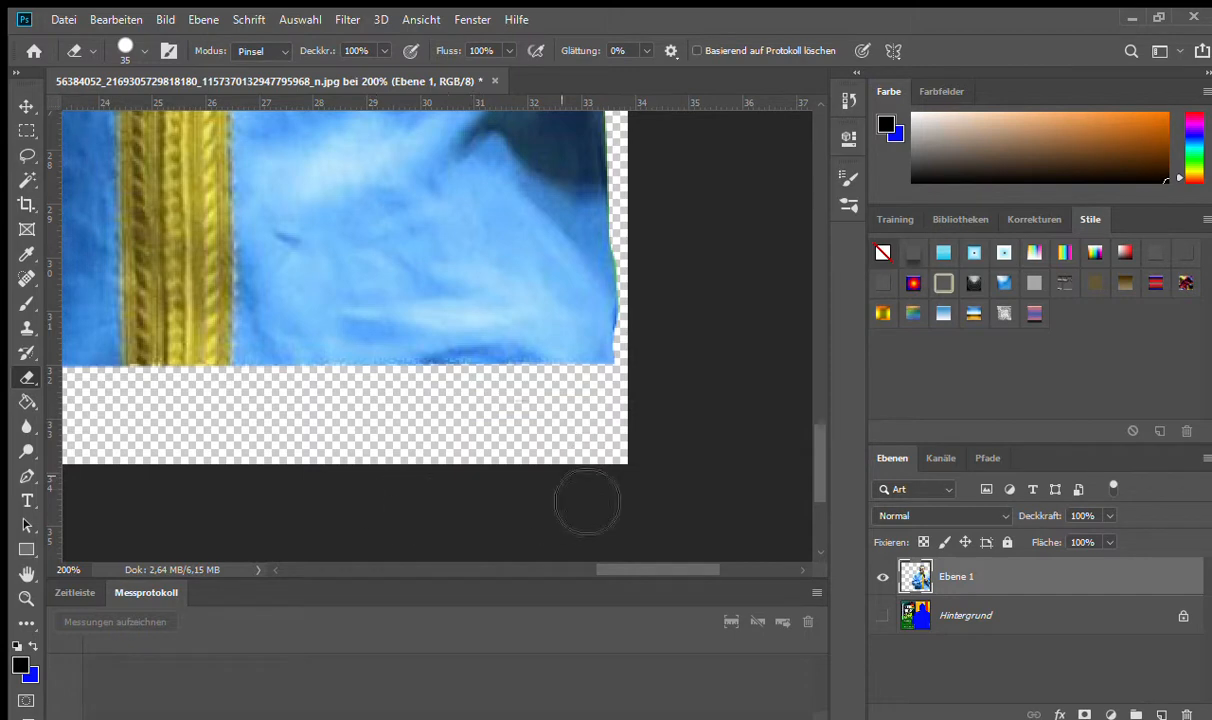
Step: Examine the whole cut-out and inspect the bent sleeve around the elbow up close
{"action": "key", "text": "b"}
{"action": "key", "text": "z"}
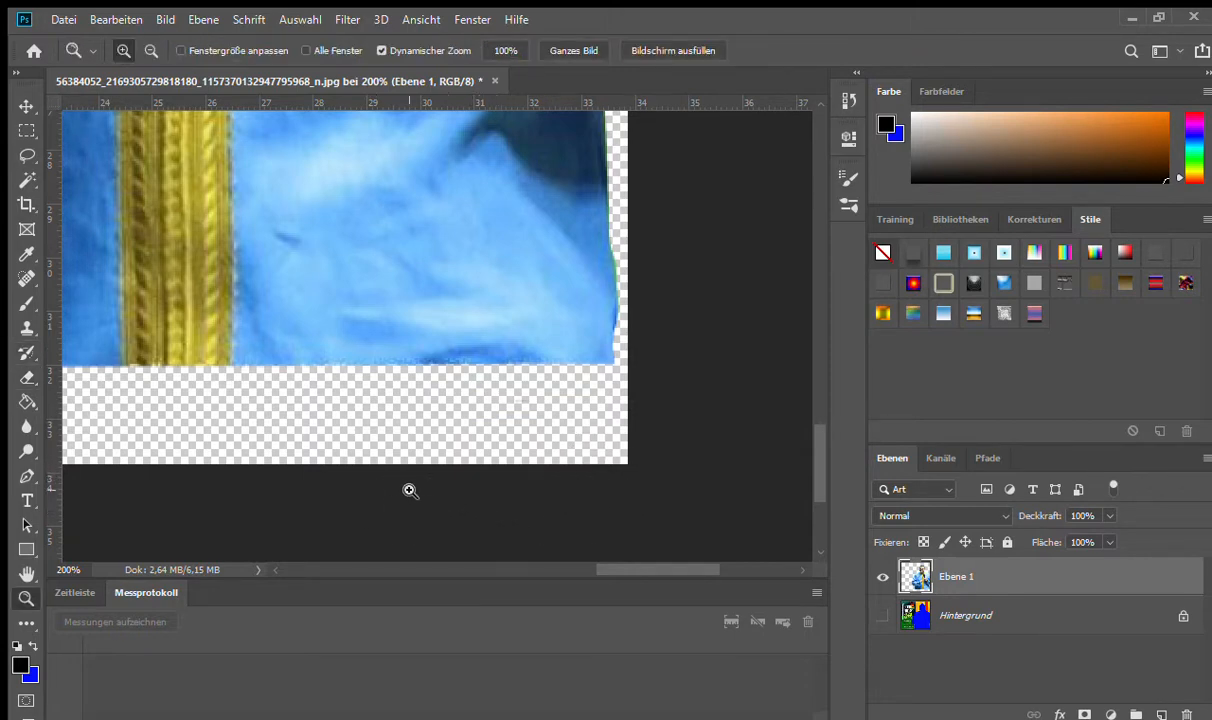
{"action": "left_click", "coordinate": [419, 426], "text": "alt"}
{"action": "left_click", "coordinate": [412, 318], "text": "alt"}
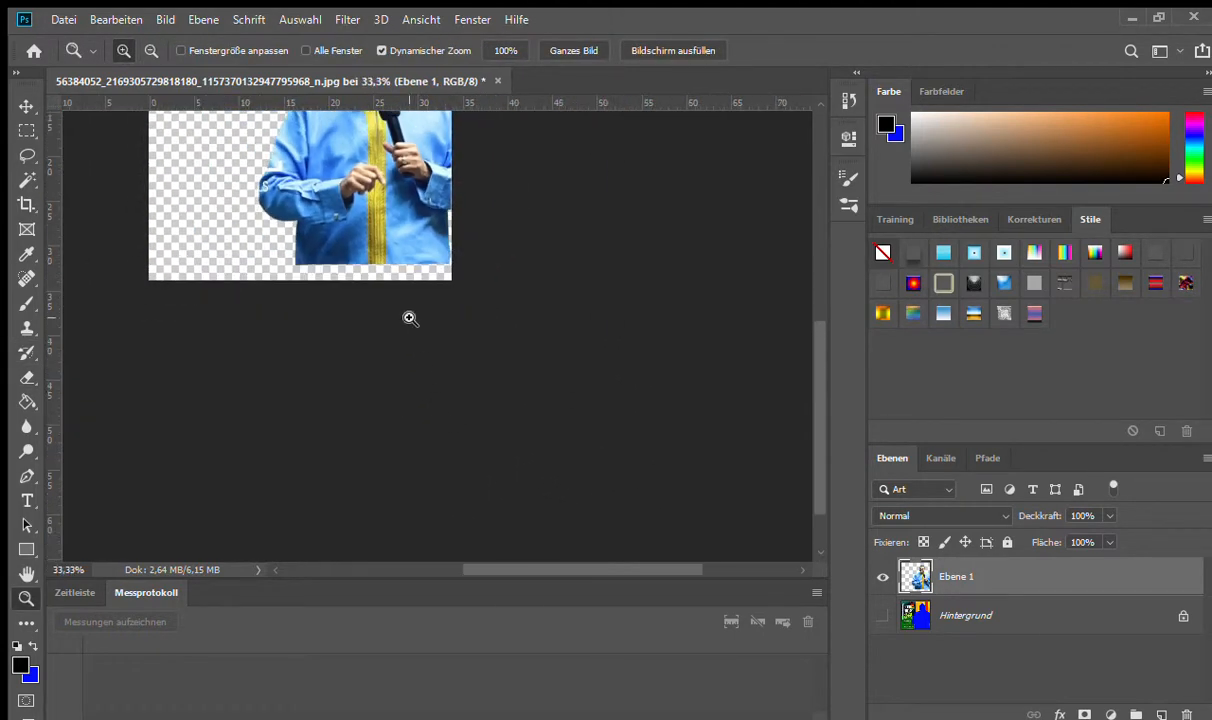
{"action": "left_click", "coordinate": [410, 318], "text": "alt"}
{"action": "left_click", "coordinate": [408, 316], "text": "alt"}
{"action": "left_click", "coordinate": [407, 280]}
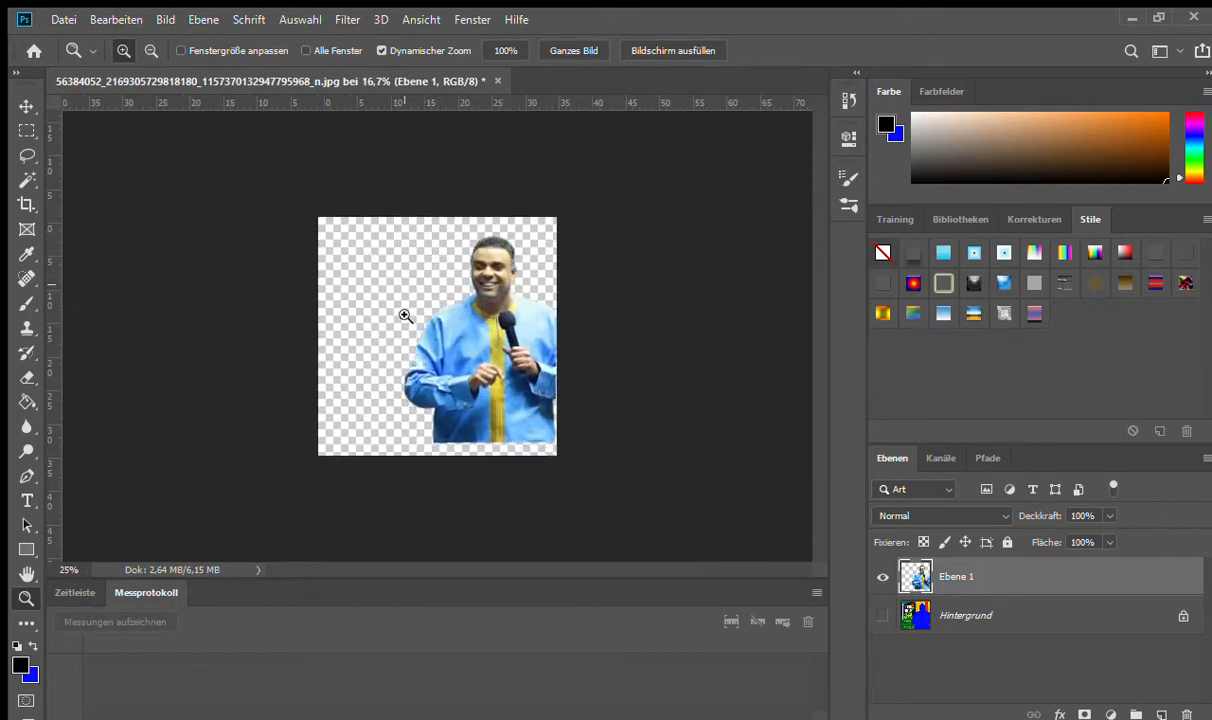
{"action": "left_click", "coordinate": [408, 301]}
{"action": "left_click", "coordinate": [560, 333]}
{"action": "left_click", "coordinate": [573, 335]}
{"action": "left_click", "coordinate": [351, 410]}
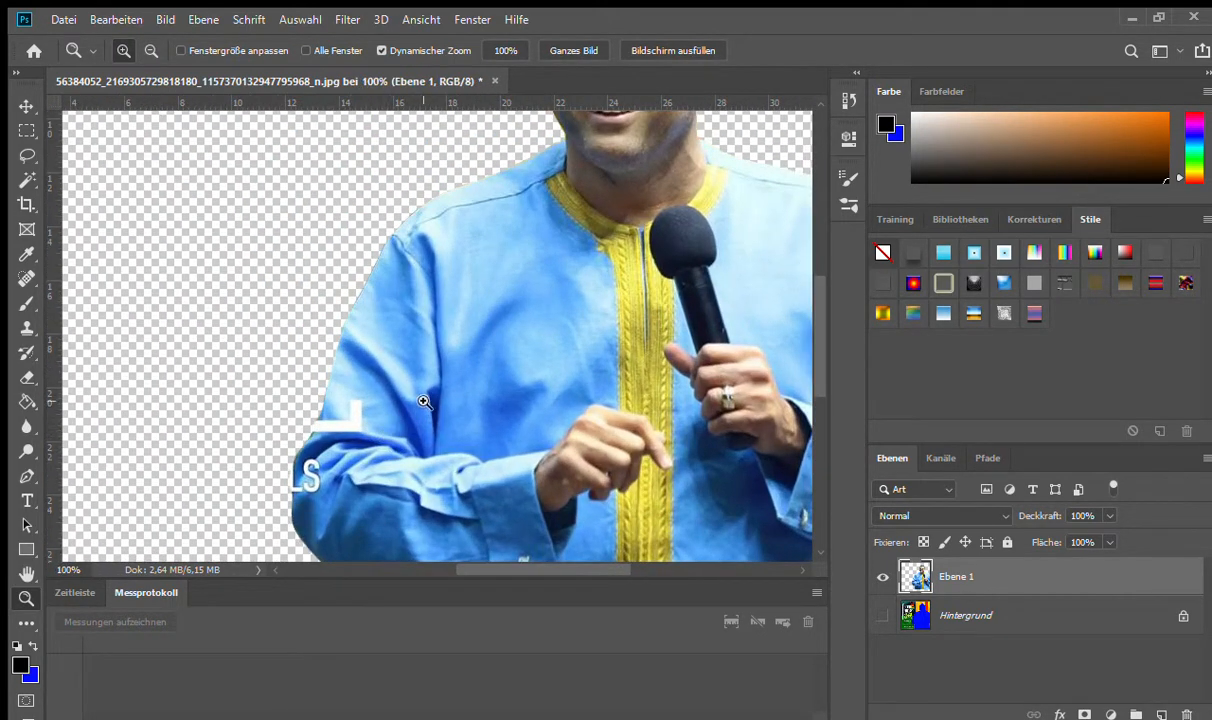
{"action": "left_click", "coordinate": [379, 419]}
{"action": "left_click", "coordinate": [358, 430], "text": "alt"}
{"action": "left_click", "coordinate": [372, 430], "text": "alt"}
{"action": "left_click", "coordinate": [377, 430], "text": "alt"}
{"action": "left_click", "coordinate": [377, 431], "text": "alt"}
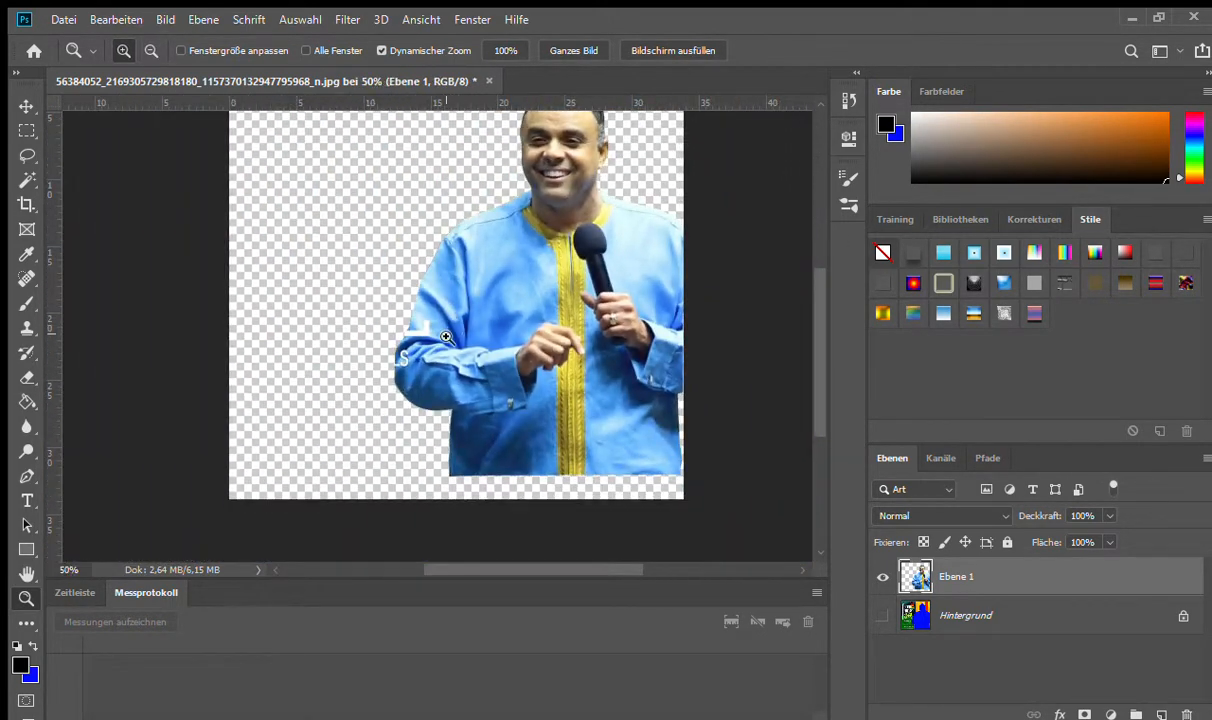
{"action": "left_click", "coordinate": [395, 380]}
{"action": "left_click", "coordinate": [320, 372]}
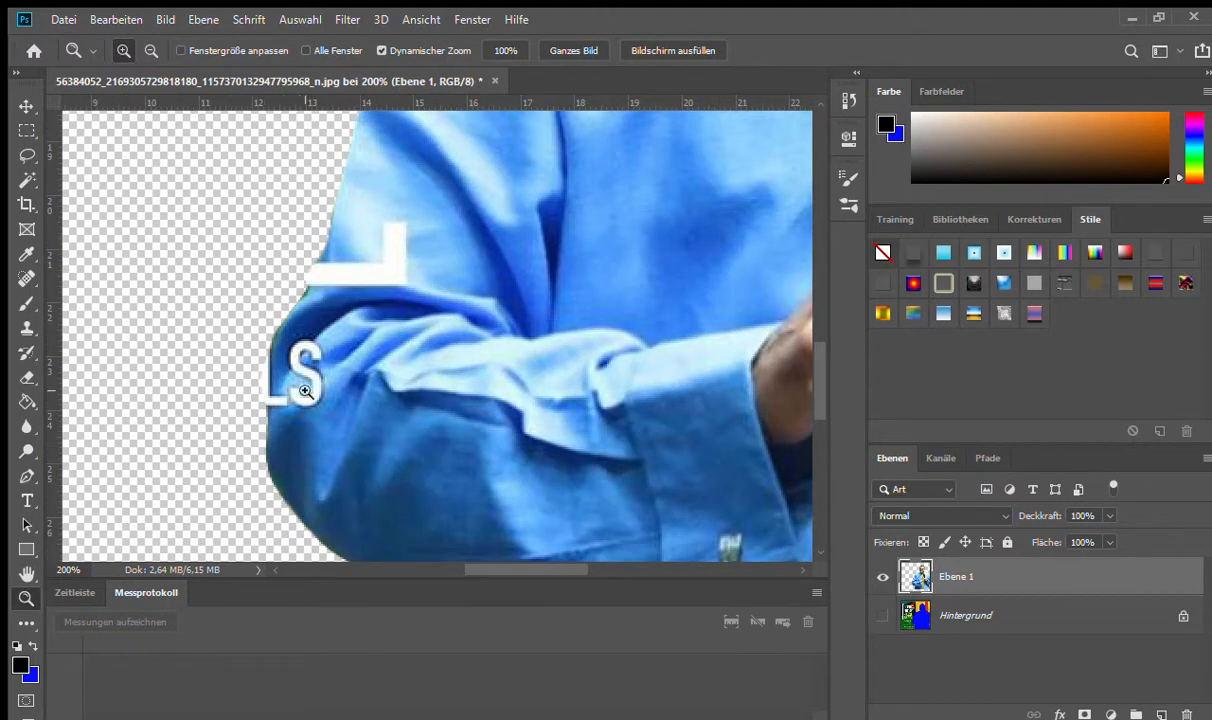
{"action": "left_click", "coordinate": [380, 192]}
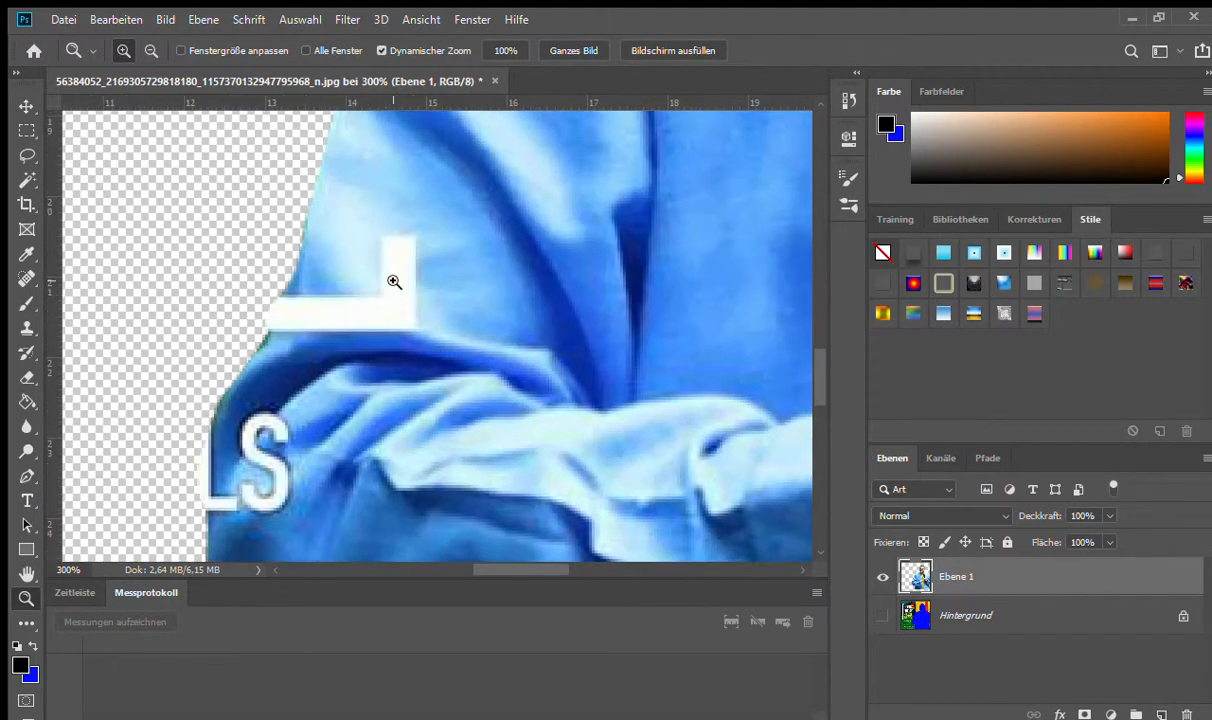
Step: Try to cover the white L shape on the sleeve with the Clone Stamp at 21 px, and undo the strokes
{"action": "left_click", "coordinate": [25, 327]}
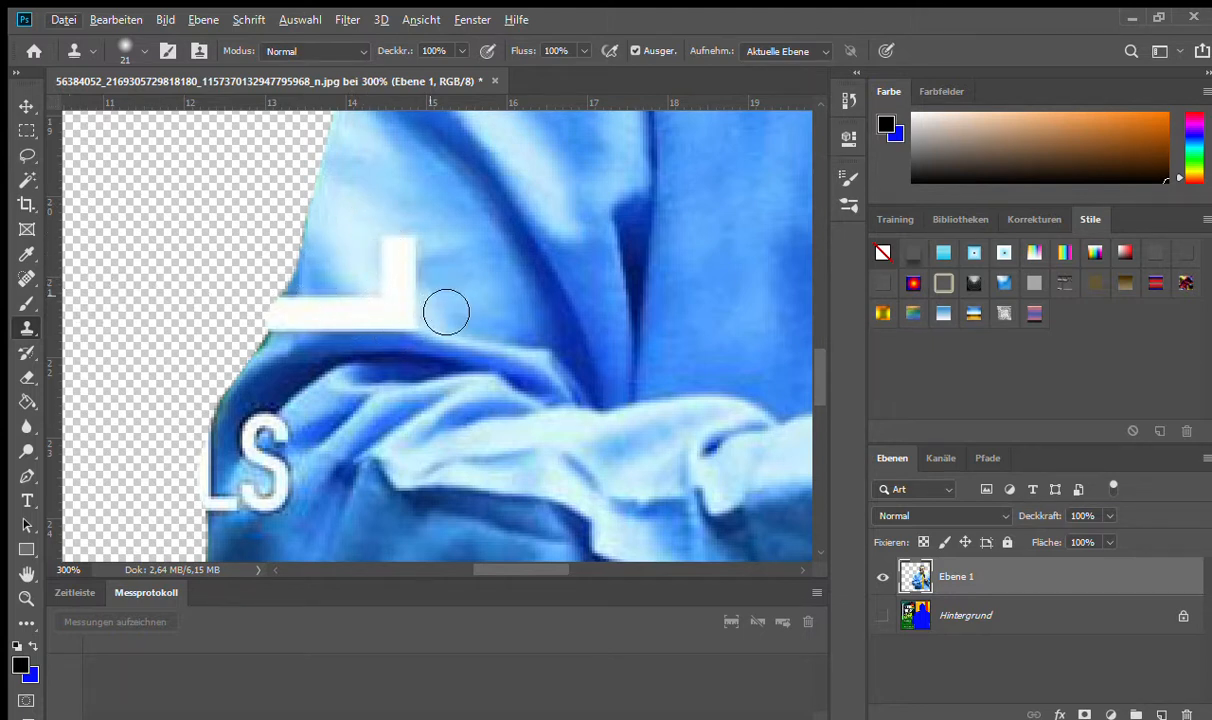
{"action": "left_click", "coordinate": [321, 281], "text": "alt"}
{"action": "mouse_move", "coordinate": [344, 282]}
{"action": "left_mouse_down"}
{"action": "mouse_move", "coordinate": [360, 328]}
{"action": "mouse_move", "coordinate": [347, 313]}
{"action": "mouse_move", "coordinate": [337, 293]}
{"action": "mouse_move", "coordinate": [374, 336]}
{"action": "mouse_move", "coordinate": [342, 314]}
{"action": "mouse_move", "coordinate": [408, 356]}
{"action": "mouse_move", "coordinate": [351, 316]}
{"action": "mouse_move", "coordinate": [352, 289]}
{"action": "mouse_move", "coordinate": [398, 333]}
{"action": "mouse_move", "coordinate": [360, 336]}
{"action": "mouse_move", "coordinate": [427, 355]}
{"action": "mouse_move", "coordinate": [414, 325]}
{"action": "left_mouse_up"}
{"action": "key", "text": "ctrl+z"}
{"action": "left_click", "coordinate": [528, 262], "text": "alt"}
{"action": "key", "text": "ctrl+z"}
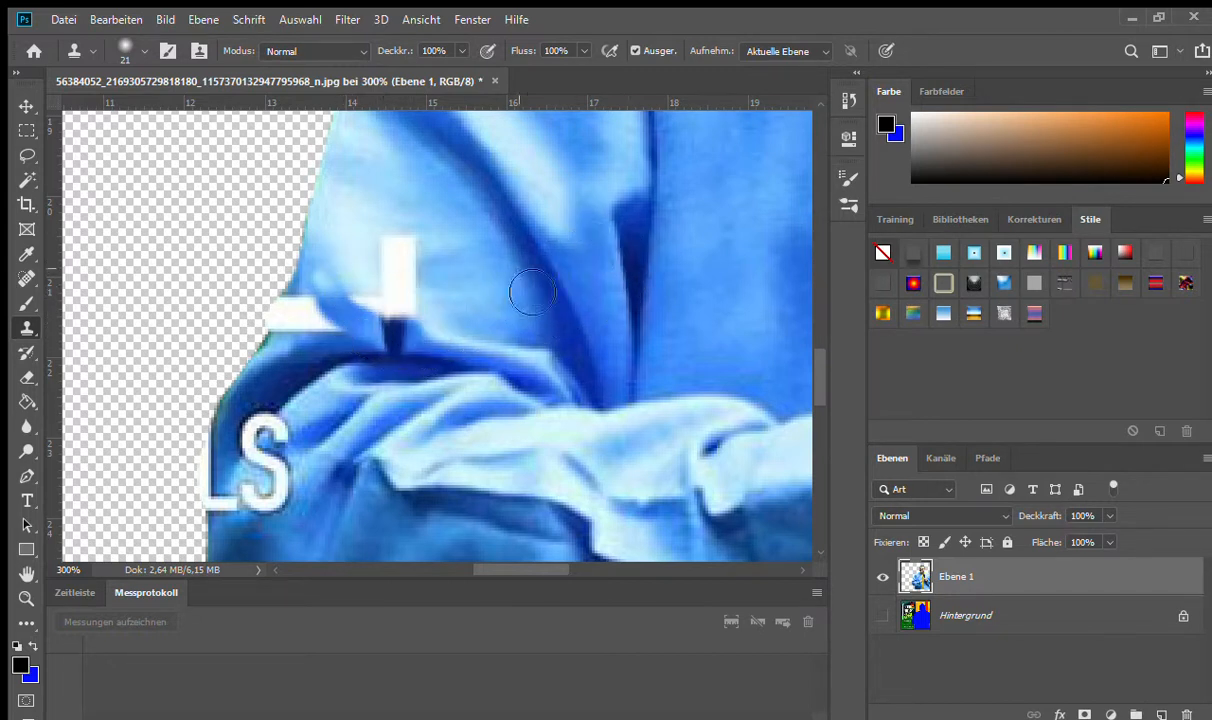
{"action": "mouse_move", "coordinate": [444, 306]}
{"action": "left_mouse_down"}
{"action": "mouse_move", "coordinate": [370, 318]}
{"action": "mouse_move", "coordinate": [420, 313]}
{"action": "mouse_move", "coordinate": [410, 301]}
{"action": "mouse_move", "coordinate": [433, 298]}
{"action": "mouse_move", "coordinate": [390, 352]}
{"action": "mouse_move", "coordinate": [320, 303]}
{"action": "mouse_move", "coordinate": [400, 303]}
{"action": "mouse_move", "coordinate": [335, 368]}
{"action": "mouse_move", "coordinate": [384, 265]}
{"action": "mouse_move", "coordinate": [265, 300]}
{"action": "mouse_move", "coordinate": [438, 281]}
{"action": "mouse_move", "coordinate": [303, 268]}
{"action": "mouse_move", "coordinate": [316, 400]}
{"action": "mouse_move", "coordinate": [500, 292]}
{"action": "left_mouse_up"}
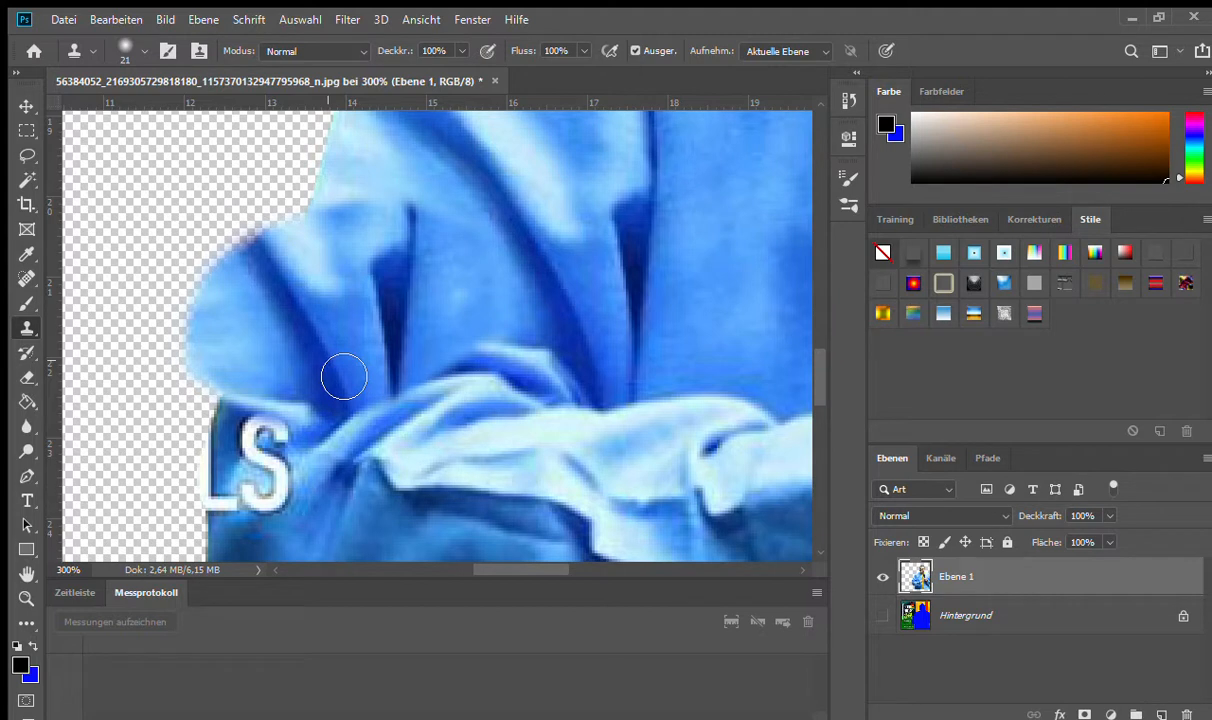
{"action": "key", "text": "ctrl+z"}
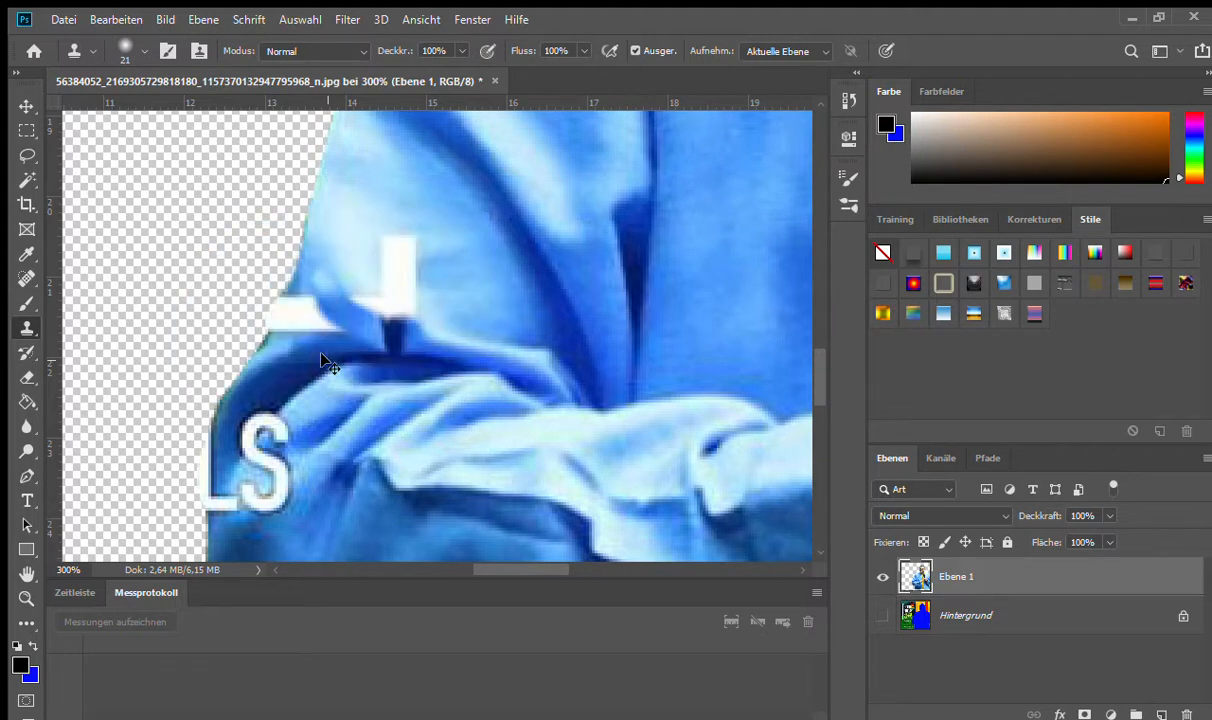
{"action": "key", "text": "ctrl+z"}
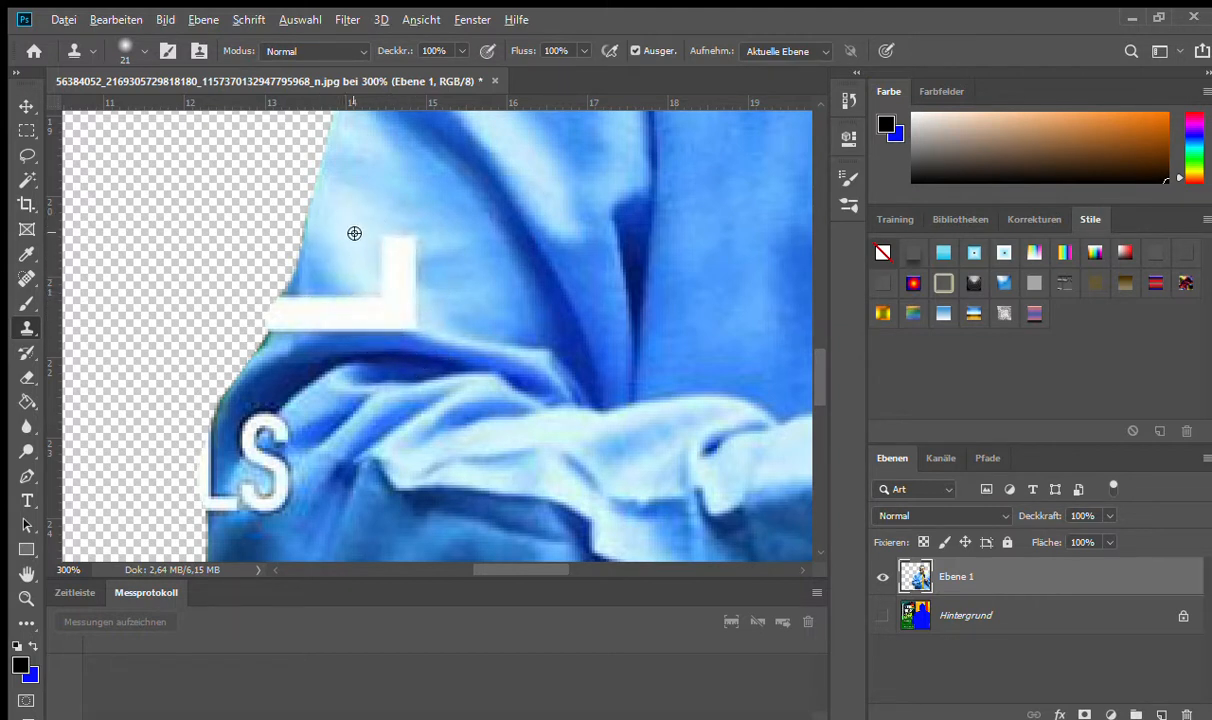
Step: Clone light sleeve fabric over the vertical stroke of the white L shape above the elbow
{"action": "left_click", "coordinate": [343, 219], "text": "alt"}
{"action": "left_click_drag", "start_coordinate": [382, 245], "coordinate": [415, 259]}
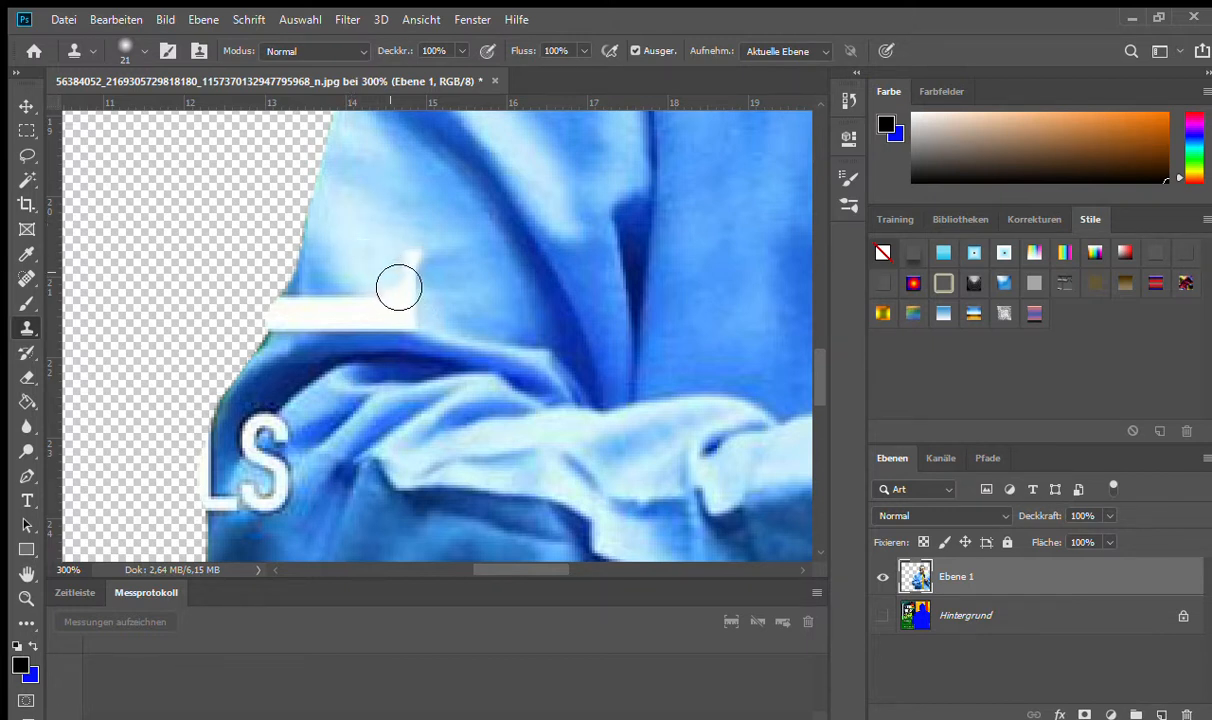
{"action": "mouse_move", "coordinate": [401, 242]}
{"action": "left_mouse_down"}
{"action": "mouse_move", "coordinate": [431, 268]}
{"action": "mouse_move", "coordinate": [421, 280]}
{"action": "mouse_move", "coordinate": [456, 254]}
{"action": "mouse_move", "coordinate": [441, 246]}
{"action": "mouse_move", "coordinate": [457, 280]}
{"action": "mouse_move", "coordinate": [453, 270]}
{"action": "mouse_move", "coordinate": [441, 289]}
{"action": "mouse_move", "coordinate": [402, 273]}
{"action": "mouse_move", "coordinate": [422, 310]}
{"action": "left_mouse_up"}
{"action": "left_click", "coordinate": [376, 246], "text": "alt"}
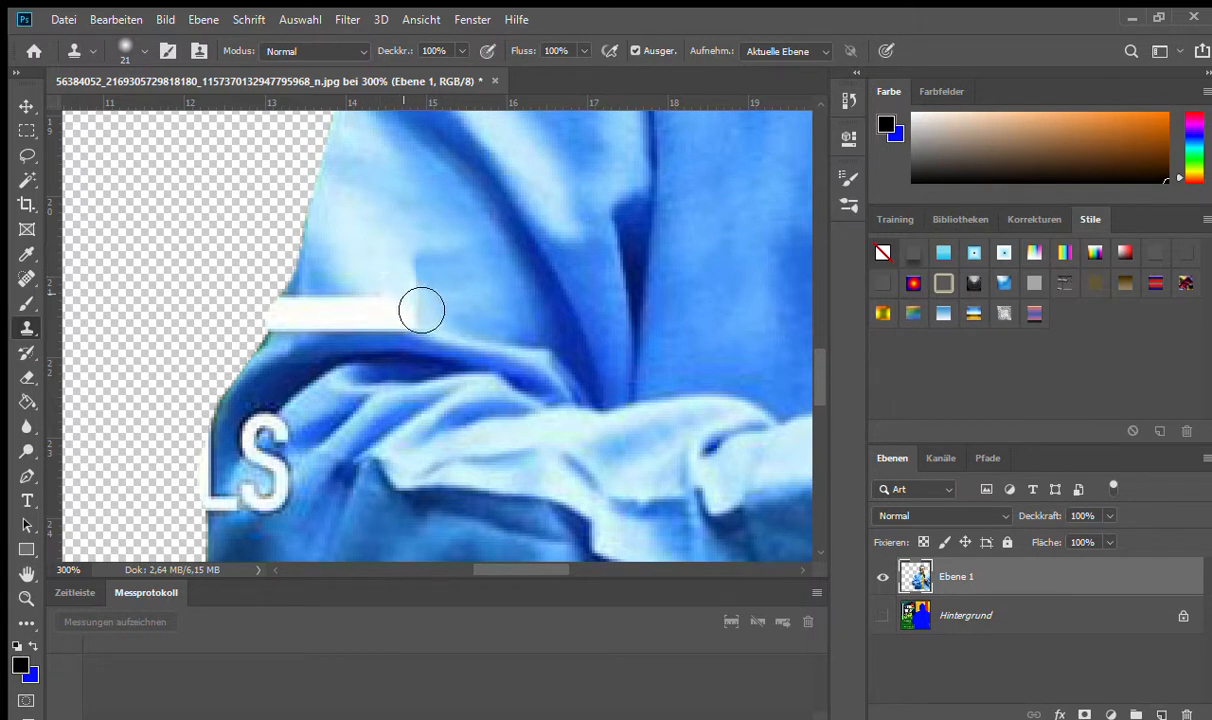
{"action": "left_click", "coordinate": [373, 260], "text": "alt"}
{"action": "left_click_drag", "start_coordinate": [405, 293], "coordinate": [417, 314]}
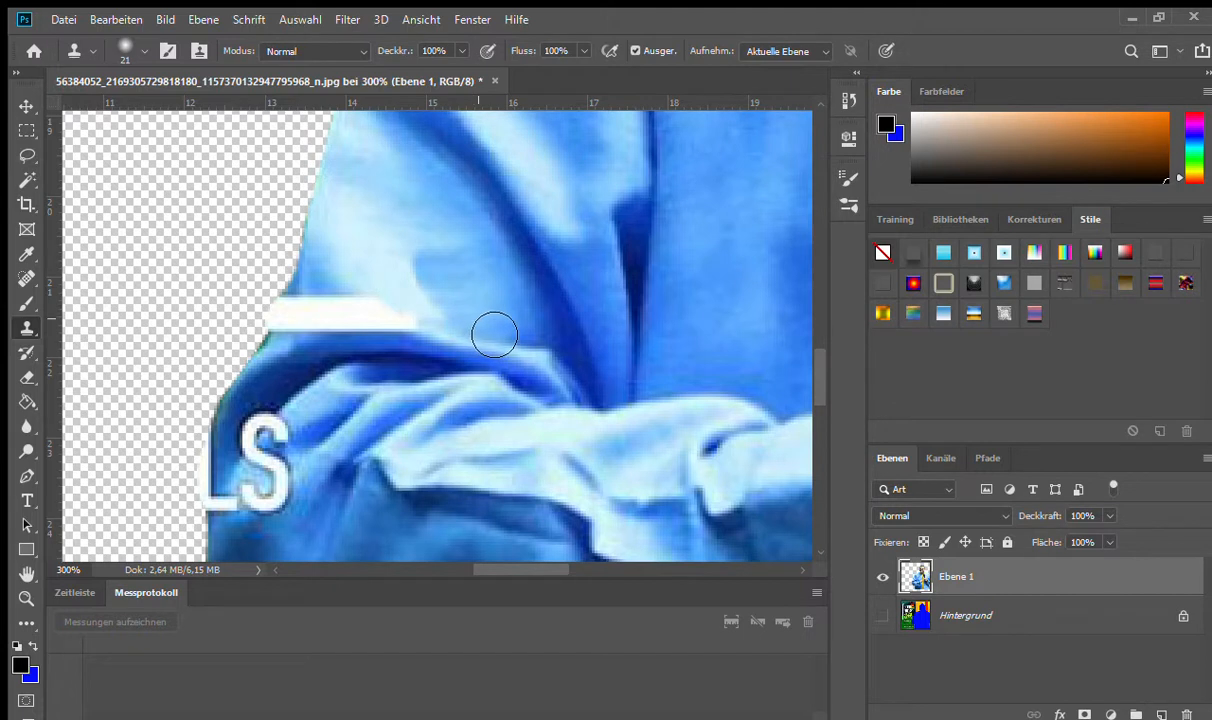
Step: Blend the patched corner at the inner end of the horizontal white bar by cloning nearby light and mid-blue fabric
{"action": "left_click", "coordinate": [463, 312], "text": "alt"}
{"action": "left_click_drag", "start_coordinate": [403, 287], "coordinate": [439, 304]}
{"action": "left_click", "coordinate": [393, 273], "text": "alt"}
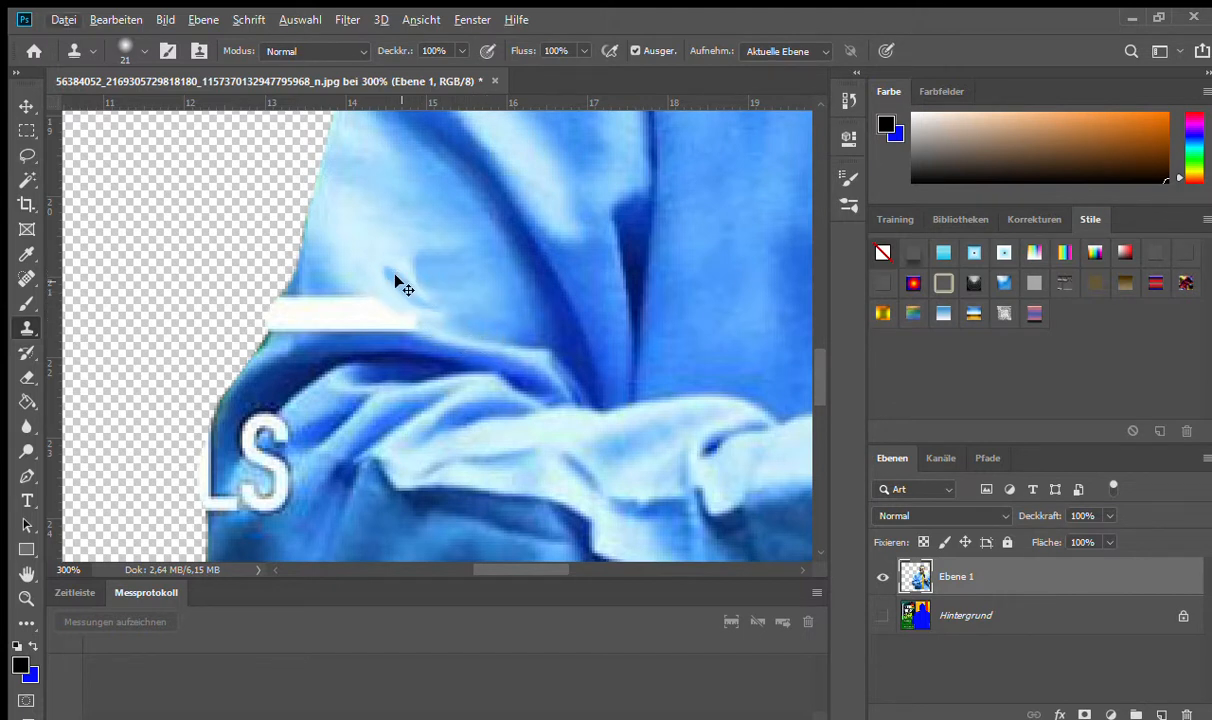
{"action": "left_click", "coordinate": [362, 244], "text": "alt"}
{"action": "left_click", "coordinate": [432, 310]}
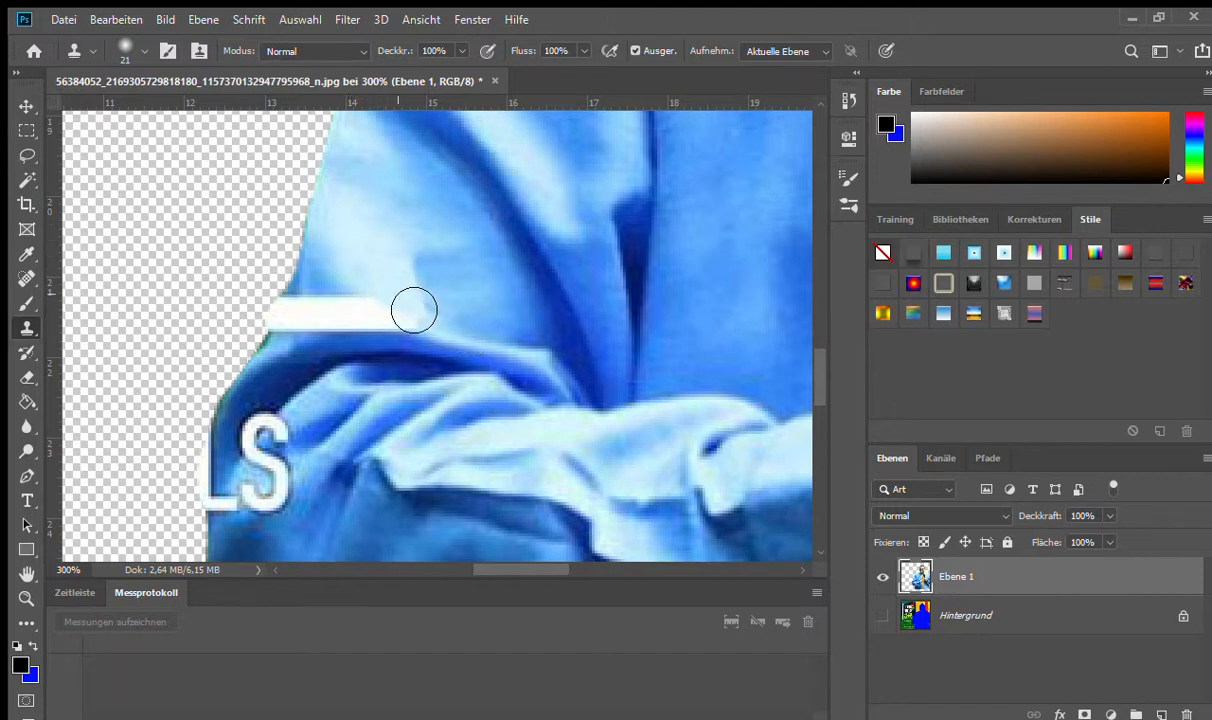
{"action": "left_click", "coordinate": [387, 260], "text": "alt"}
{"action": "mouse_move", "coordinate": [425, 298]}
{"action": "left_mouse_down"}
{"action": "mouse_move", "coordinate": [443, 334]}
{"action": "mouse_move", "coordinate": [369, 288]}
{"action": "mouse_move", "coordinate": [417, 326]}
{"action": "mouse_move", "coordinate": [430, 295]}
{"action": "mouse_move", "coordinate": [455, 327]}
{"action": "mouse_move", "coordinate": [437, 287]}
{"action": "mouse_move", "coordinate": [455, 328]}
{"action": "mouse_move", "coordinate": [444, 324]}
{"action": "mouse_move", "coordinate": [461, 329]}
{"action": "mouse_move", "coordinate": [451, 300]}
{"action": "mouse_move", "coordinate": [487, 237]}
{"action": "mouse_move", "coordinate": [459, 290]}
{"action": "mouse_move", "coordinate": [472, 315]}
{"action": "mouse_move", "coordinate": [444, 276]}
{"action": "mouse_move", "coordinate": [428, 285]}
{"action": "mouse_move", "coordinate": [450, 326]}
{"action": "mouse_move", "coordinate": [433, 301]}
{"action": "mouse_move", "coordinate": [465, 312]}
{"action": "mouse_move", "coordinate": [465, 278]}
{"action": "left_mouse_up"}
{"action": "left_click", "coordinate": [471, 303], "text": "alt"}
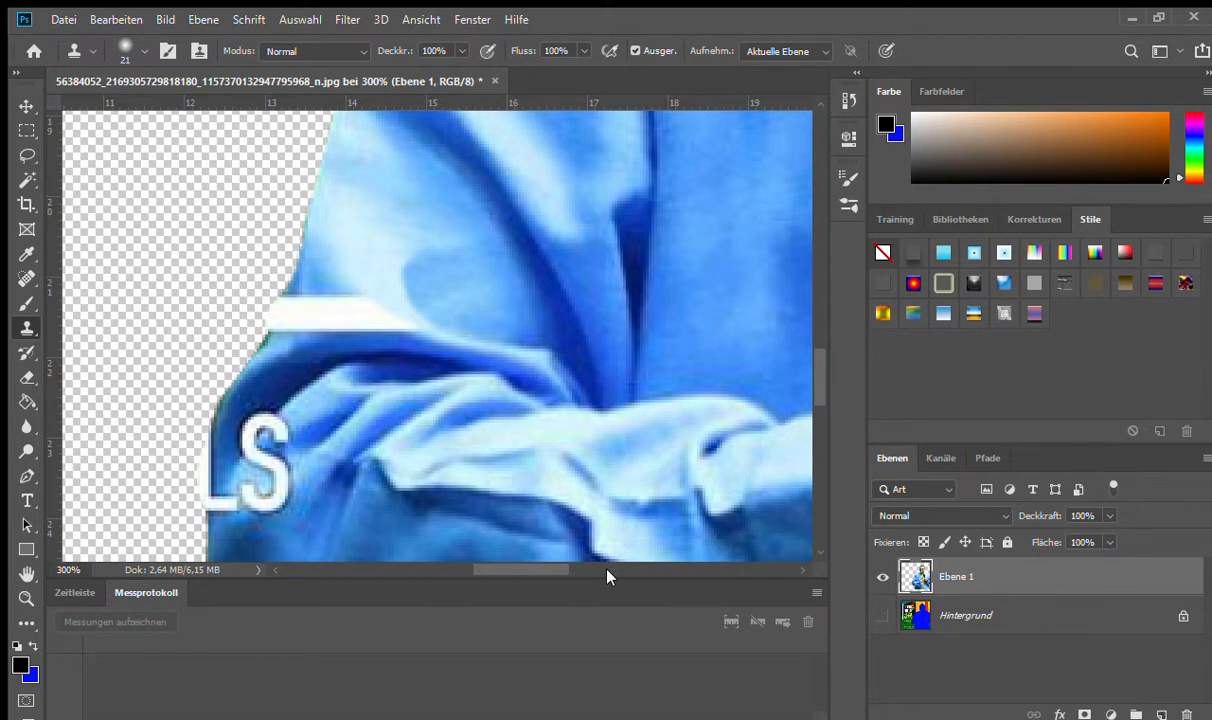
Step: Clone more light fabric down toward the horizontal white bar and reduce the Clone Stamp to 15 px
{"action": "mouse_move", "coordinate": [358, 236]}
{"action": "left_mouse_down"}
{"action": "mouse_move", "coordinate": [373, 249]}
{"action": "mouse_move", "coordinate": [360, 270]}
{"action": "mouse_move", "coordinate": [353, 261]}
{"action": "left_mouse_up"}
{"action": "left_click", "coordinate": [372, 277], "text": "alt"}
{"action": "left_click_drag", "start_coordinate": [385, 300], "coordinate": [387, 309]}
{"action": "key", "text": "bracketleft"}
{"action": "key", "text": "bracketleft"}
{"action": "key", "text": "bracketleft"}
{"action": "key", "text": "bracketleft"}
{"action": "key", "text": "bracketright"}
Step: Check the Hintergrund layer on its own, restore the view to Ebene 1 only, and return to the Clone Stamp
{"action": "left_click", "coordinate": [882, 576]}
{"action": "left_click", "coordinate": [882, 615]}
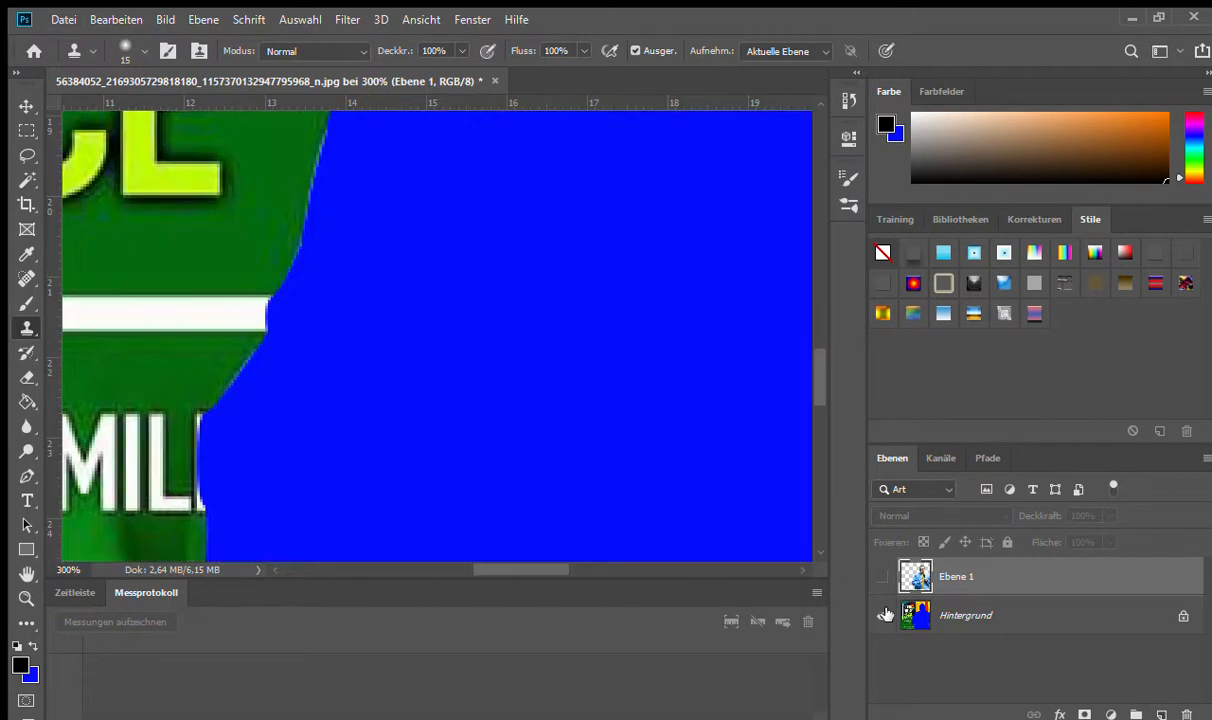
{"action": "key", "text": "j"}
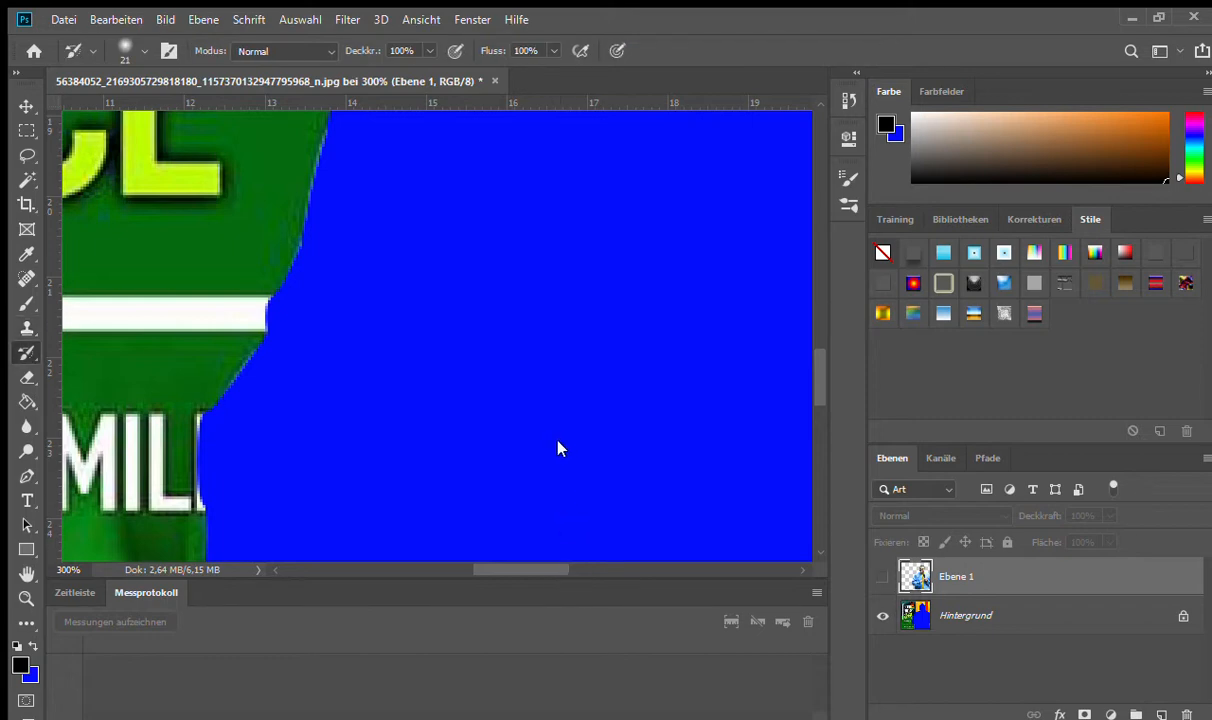
{"action": "left_click", "coordinate": [882, 615]}
{"action": "left_click", "coordinate": [882, 576]}
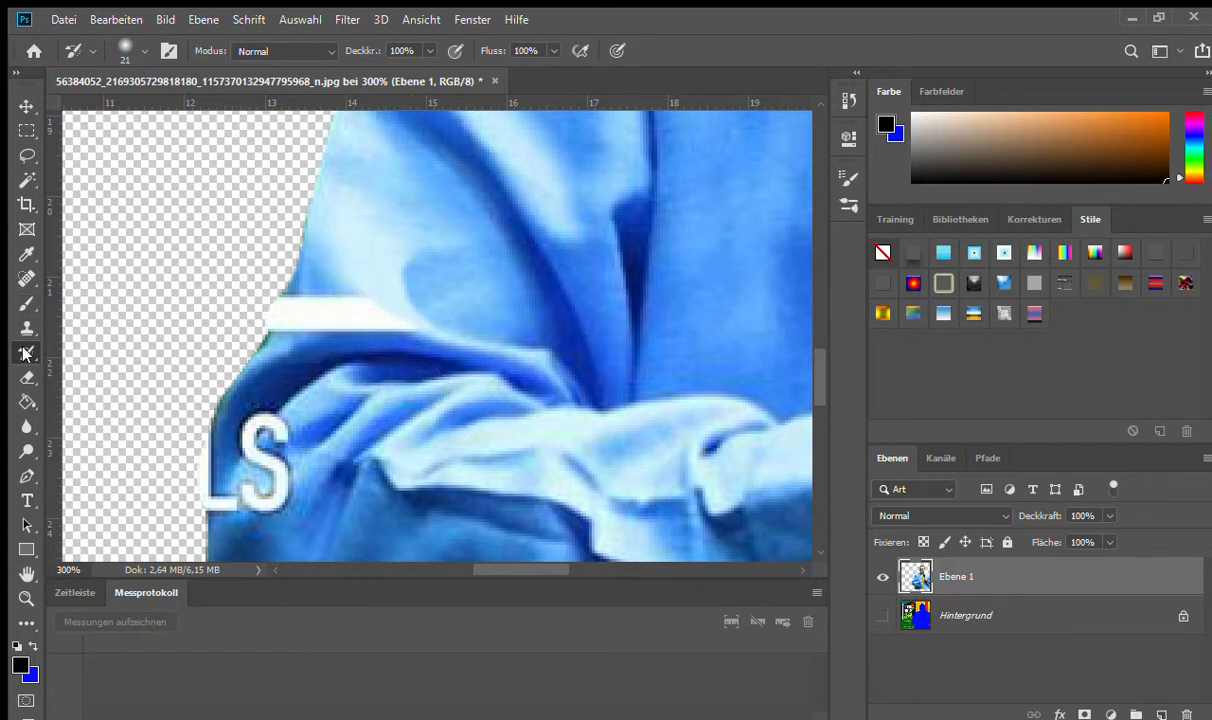
{"action": "left_click", "coordinate": [27, 377]}
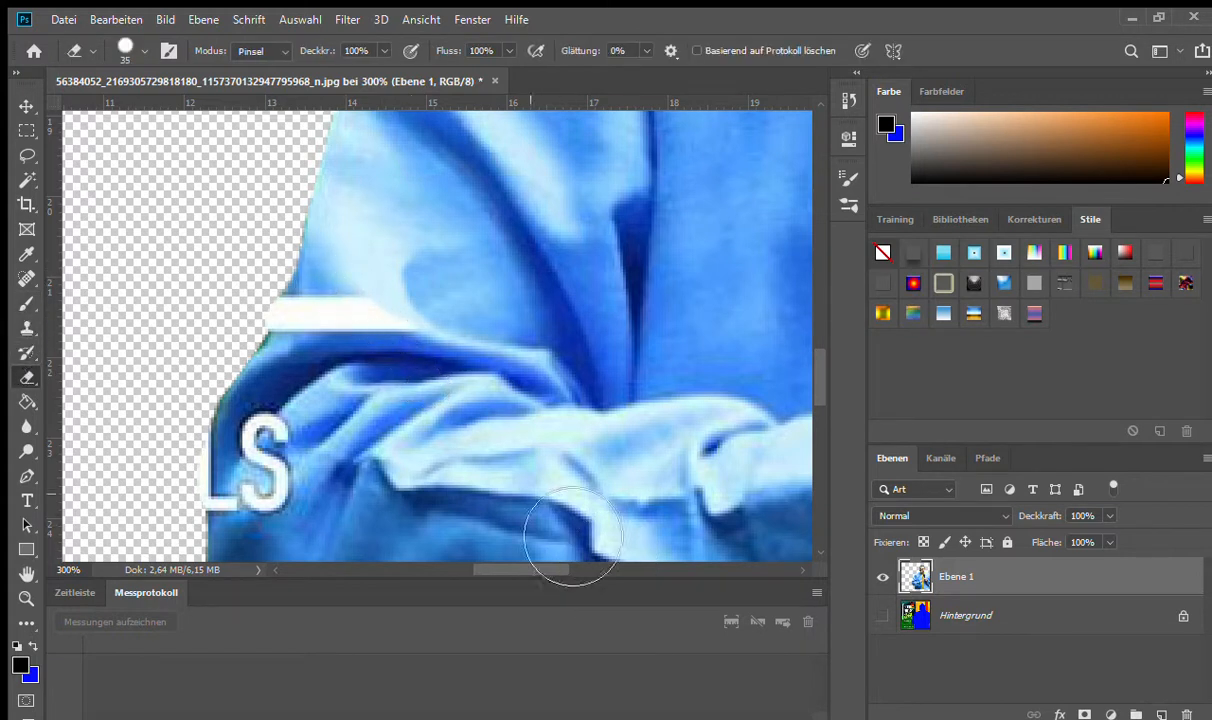
{"action": "left_click", "coordinate": [27, 328]}
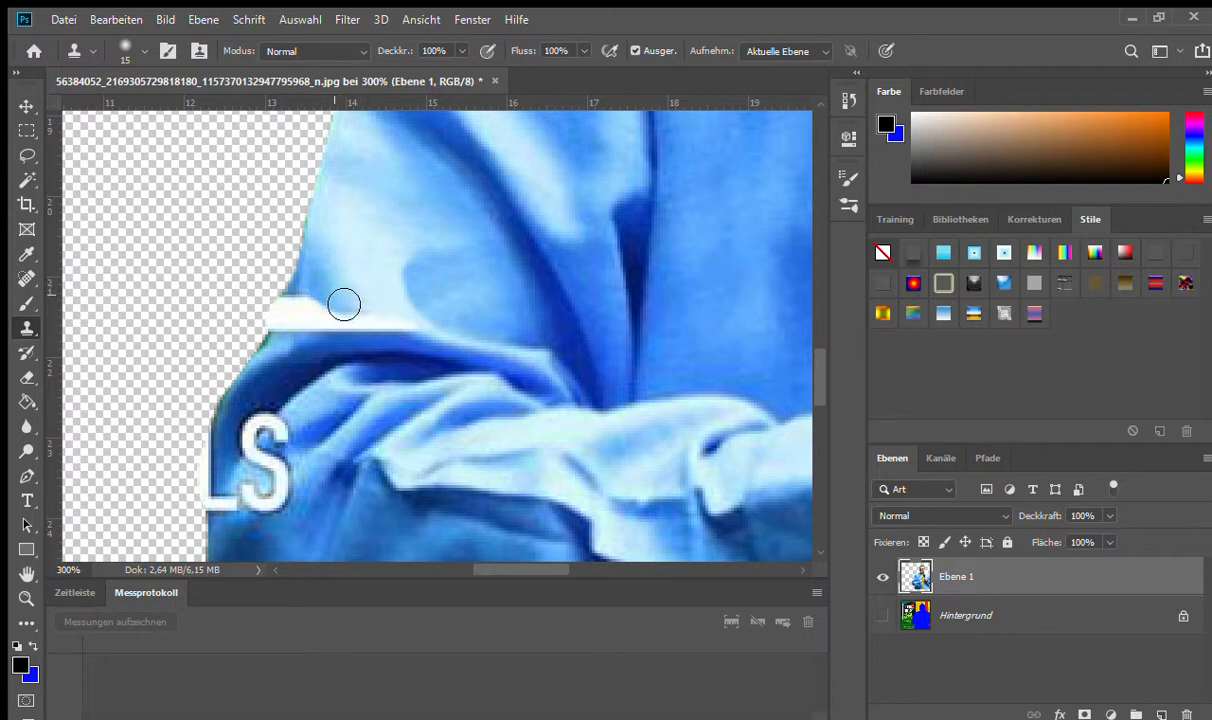
Step: Clone light sleeve fabric over the horizontal white bar, working from its inner end toward the sleeve's outer edge
{"action": "left_click_drag", "start_coordinate": [390, 325], "coordinate": [354, 302]}
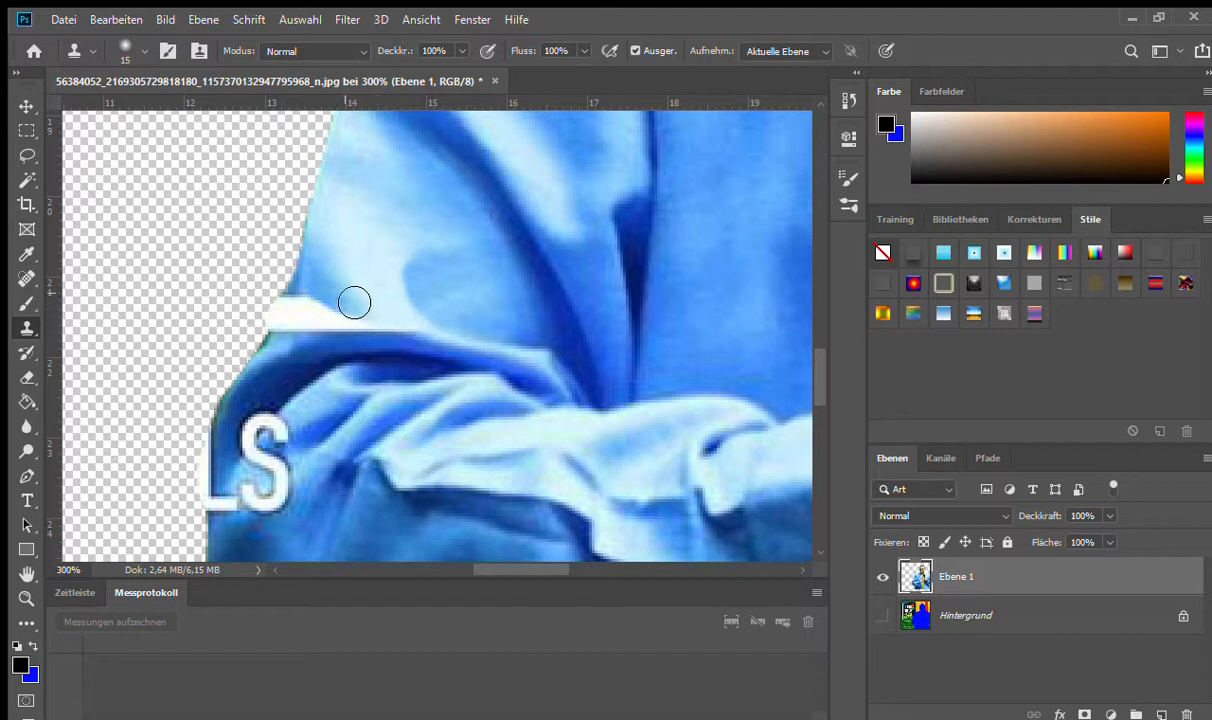
{"action": "left_click", "coordinate": [438, 319]}
{"action": "left_click", "coordinate": [412, 314]}
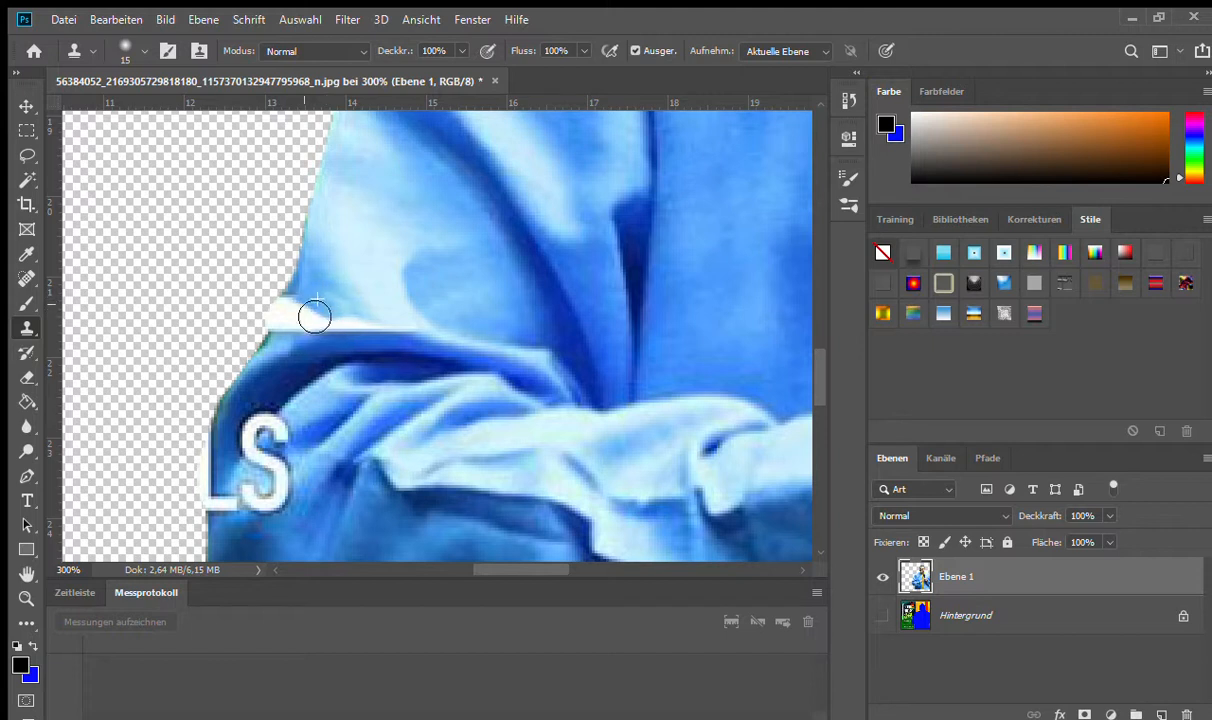
{"action": "mouse_move", "coordinate": [325, 327]}
{"action": "left_mouse_down"}
{"action": "mouse_move", "coordinate": [345, 301]}
{"action": "mouse_move", "coordinate": [322, 298]}
{"action": "mouse_move", "coordinate": [326, 331]}
{"action": "mouse_move", "coordinate": [309, 346]}
{"action": "mouse_move", "coordinate": [353, 346]}
{"action": "mouse_move", "coordinate": [311, 351]}
{"action": "mouse_move", "coordinate": [326, 317]}
{"action": "left_mouse_up"}
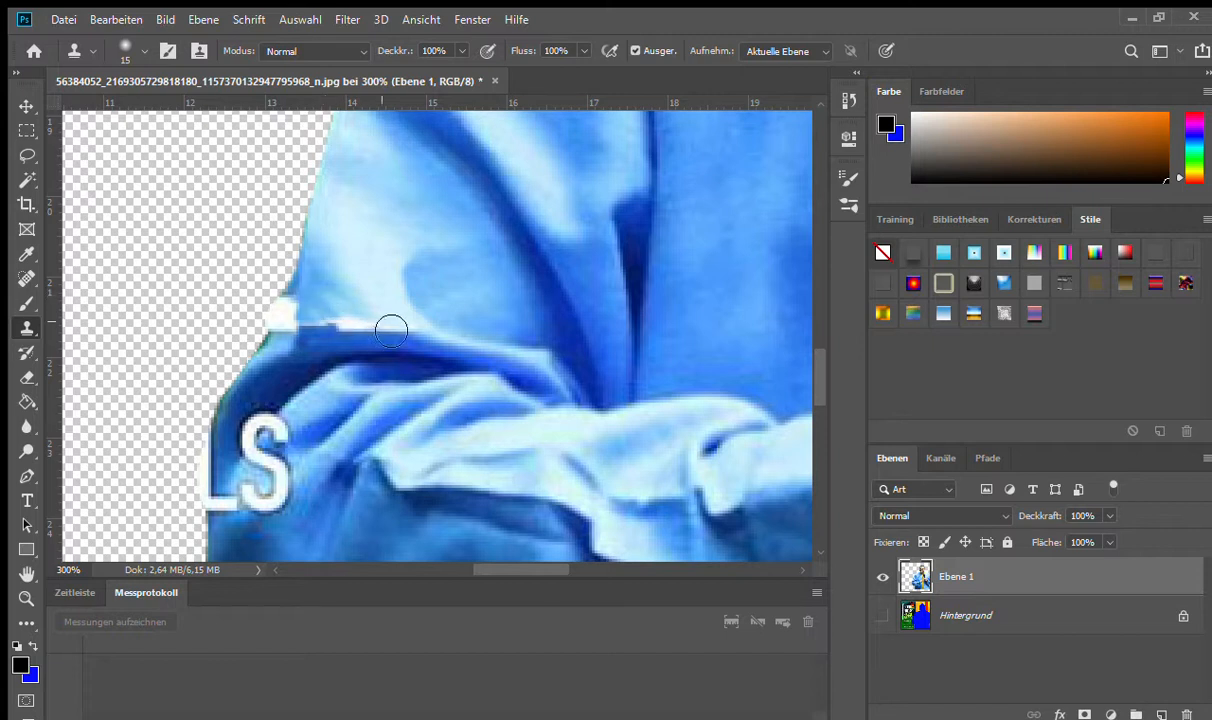
Step: Clone fabric over the thin white line left along the upper edge of the elbow fold
{"action": "left_click", "coordinate": [338, 320], "text": "alt"}
{"action": "left_click_drag", "start_coordinate": [395, 337], "coordinate": [350, 321]}
{"action": "left_click", "coordinate": [370, 322], "text": "alt"}
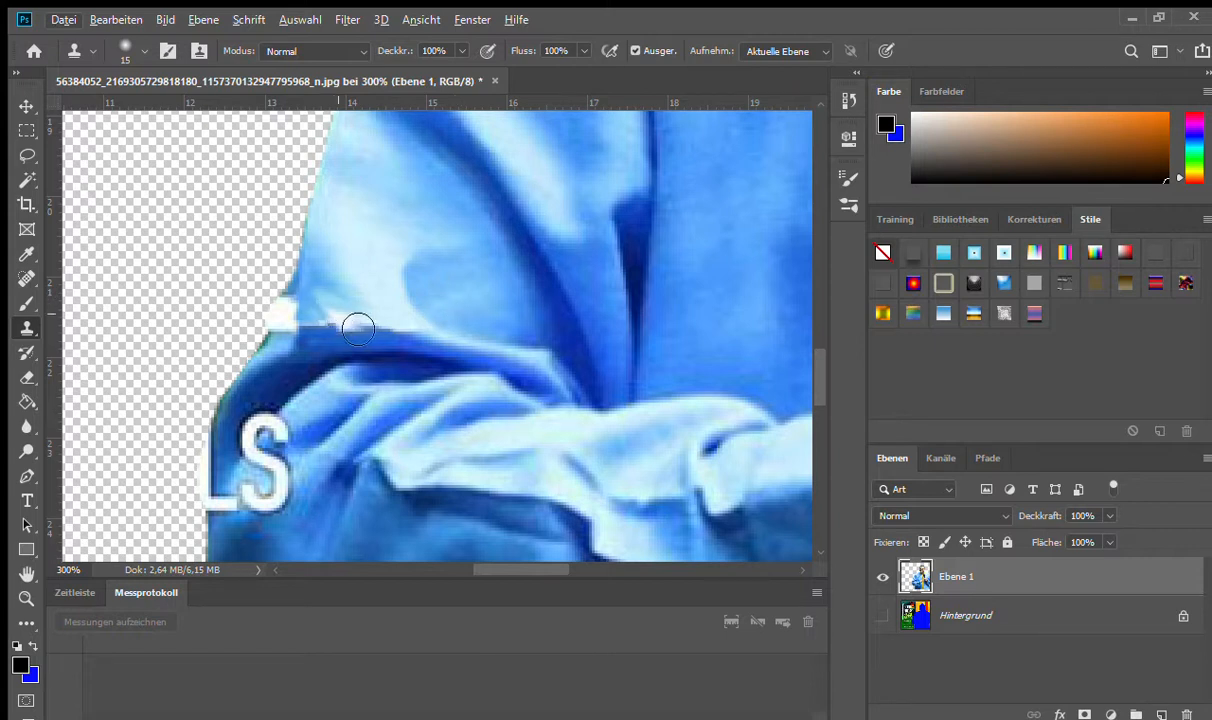
{"action": "left_click", "coordinate": [476, 319], "text": "alt"}
{"action": "mouse_move", "coordinate": [330, 319]}
{"action": "left_mouse_down"}
{"action": "mouse_move", "coordinate": [369, 335]}
{"action": "mouse_move", "coordinate": [322, 309]}
{"action": "mouse_move", "coordinate": [365, 336]}
{"action": "mouse_move", "coordinate": [346, 332]}
{"action": "mouse_move", "coordinate": [327, 302]}
{"action": "mouse_move", "coordinate": [365, 329]}
{"action": "mouse_move", "coordinate": [317, 288]}
{"action": "mouse_move", "coordinate": [377, 326]}
{"action": "mouse_move", "coordinate": [352, 344]}
{"action": "mouse_move", "coordinate": [337, 337]}
{"action": "mouse_move", "coordinate": [401, 340]}
{"action": "mouse_move", "coordinate": [335, 336]}
{"action": "mouse_move", "coordinate": [402, 326]}
{"action": "left_mouse_up"}
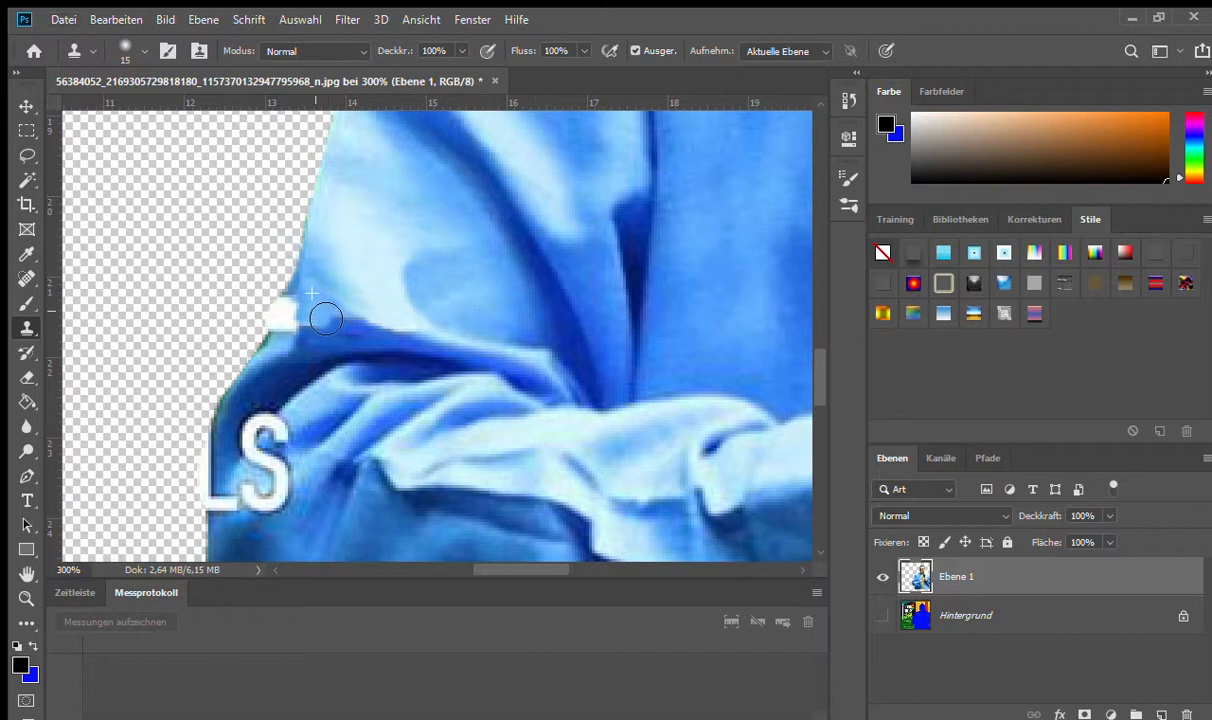
Step: Clone blue fabric over the last white piece of the bar at the sleeve's outer edge and touch up the fold
{"action": "mouse_move", "coordinate": [327, 290]}
{"action": "left_mouse_down"}
{"action": "mouse_move", "coordinate": [365, 328]}
{"action": "mouse_move", "coordinate": [318, 305]}
{"action": "mouse_move", "coordinate": [343, 326]}
{"action": "mouse_move", "coordinate": [325, 312]}
{"action": "mouse_move", "coordinate": [290, 317]}
{"action": "mouse_move", "coordinate": [306, 303]}
{"action": "mouse_move", "coordinate": [290, 334]}
{"action": "mouse_move", "coordinate": [306, 300]}
{"action": "mouse_move", "coordinate": [289, 319]}
{"action": "mouse_move", "coordinate": [309, 318]}
{"action": "mouse_move", "coordinate": [285, 323]}
{"action": "mouse_move", "coordinate": [311, 316]}
{"action": "mouse_move", "coordinate": [294, 334]}
{"action": "mouse_move", "coordinate": [289, 318]}
{"action": "mouse_move", "coordinate": [288, 331]}
{"action": "left_mouse_up"}
{"action": "left_click", "coordinate": [307, 301], "text": "alt"}
{"action": "left_click", "coordinate": [309, 304], "text": "alt"}
{"action": "left_click", "coordinate": [422, 352], "text": "alt"}
{"action": "left_click_drag", "start_coordinate": [372, 328], "coordinate": [338, 319]}
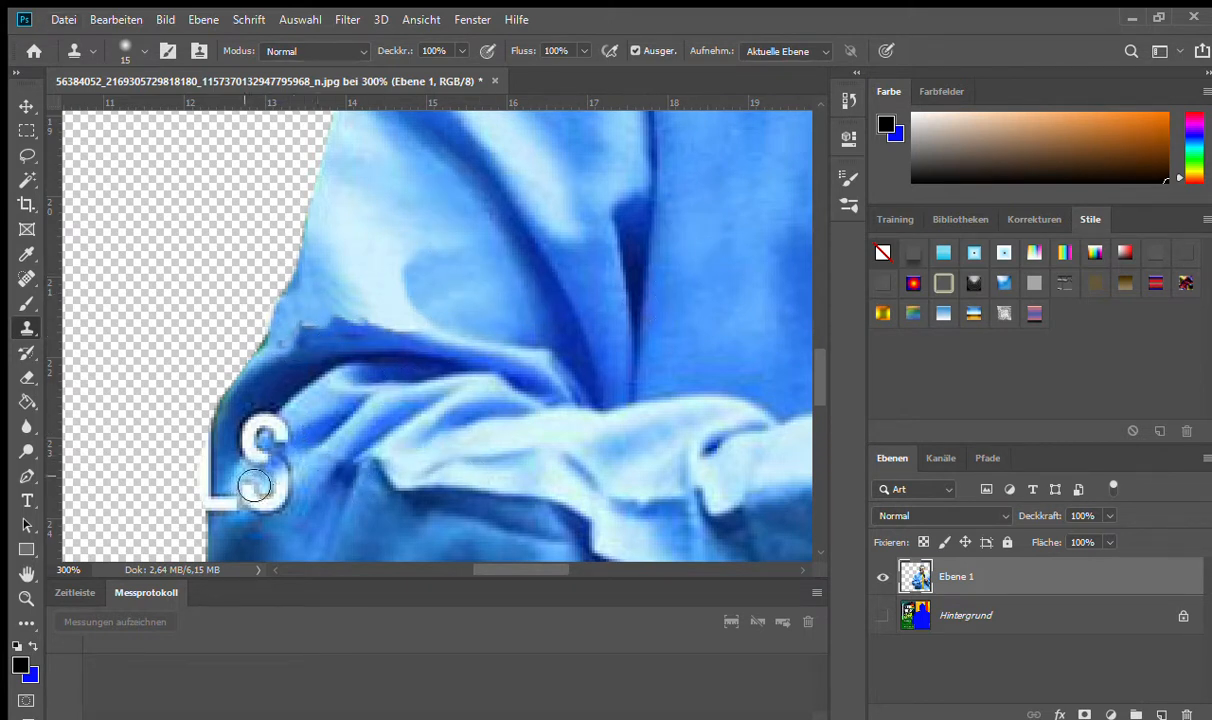
Step: Clone nearby fold fabric over the right side of the white letter S at the elbow
{"action": "left_click", "coordinate": [288, 402], "text": "alt"}
{"action": "mouse_move", "coordinate": [270, 437]}
{"action": "left_mouse_down"}
{"action": "mouse_move", "coordinate": [308, 422]}
{"action": "mouse_move", "coordinate": [274, 462]}
{"action": "mouse_move", "coordinate": [313, 420]}
{"action": "mouse_move", "coordinate": [283, 456]}
{"action": "left_mouse_up"}
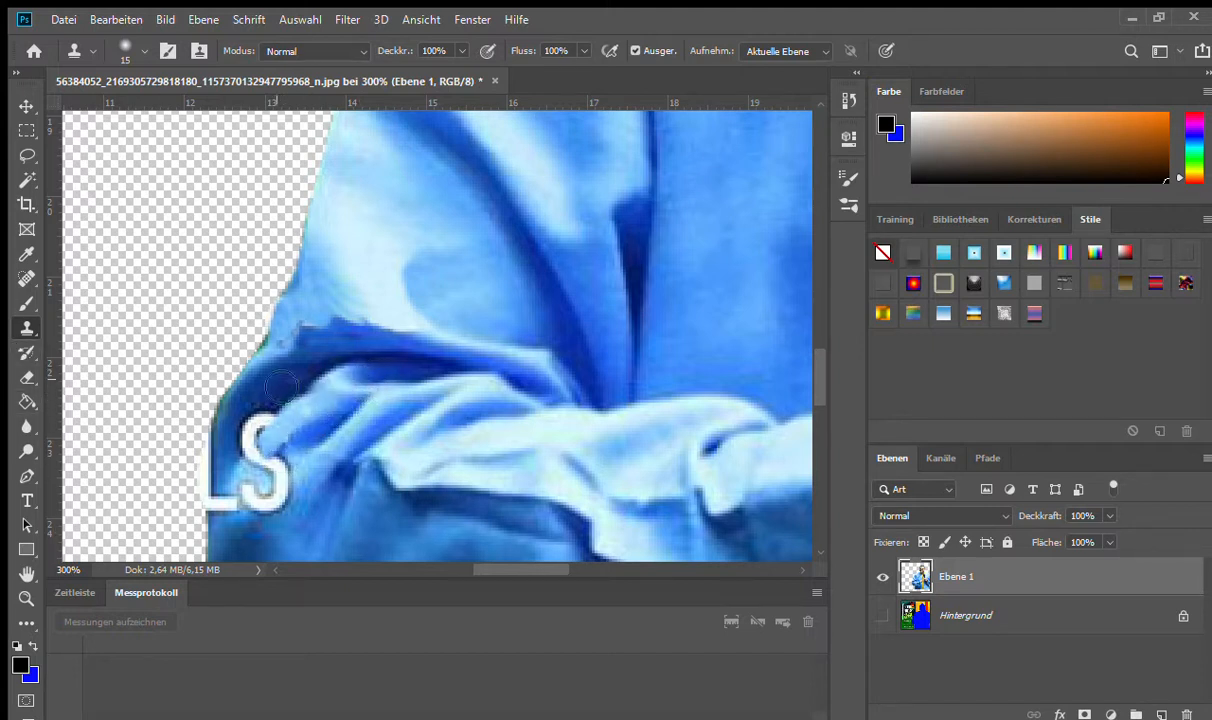
Step: Sample a light blue from the sleeve and paint over the lower S and the foot of the L with a size 8 brush
{"action": "left_click", "coordinate": [25, 256]}
{"action": "left_click", "coordinate": [329, 400]}
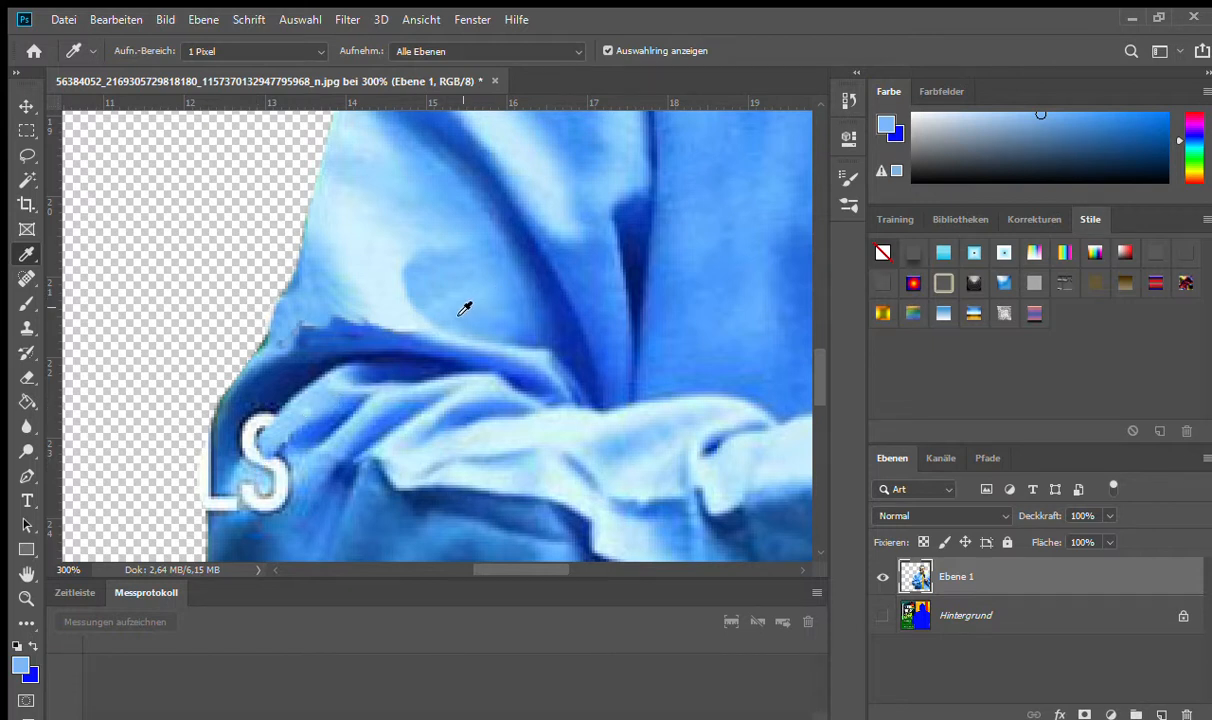
{"action": "left_click", "coordinate": [26, 303]}
{"action": "mouse_move", "coordinate": [330, 420]}
{"action": "left_mouse_down"}
{"action": "mouse_move", "coordinate": [286, 458]}
{"action": "mouse_move", "coordinate": [264, 490]}
{"action": "left_mouse_up"}
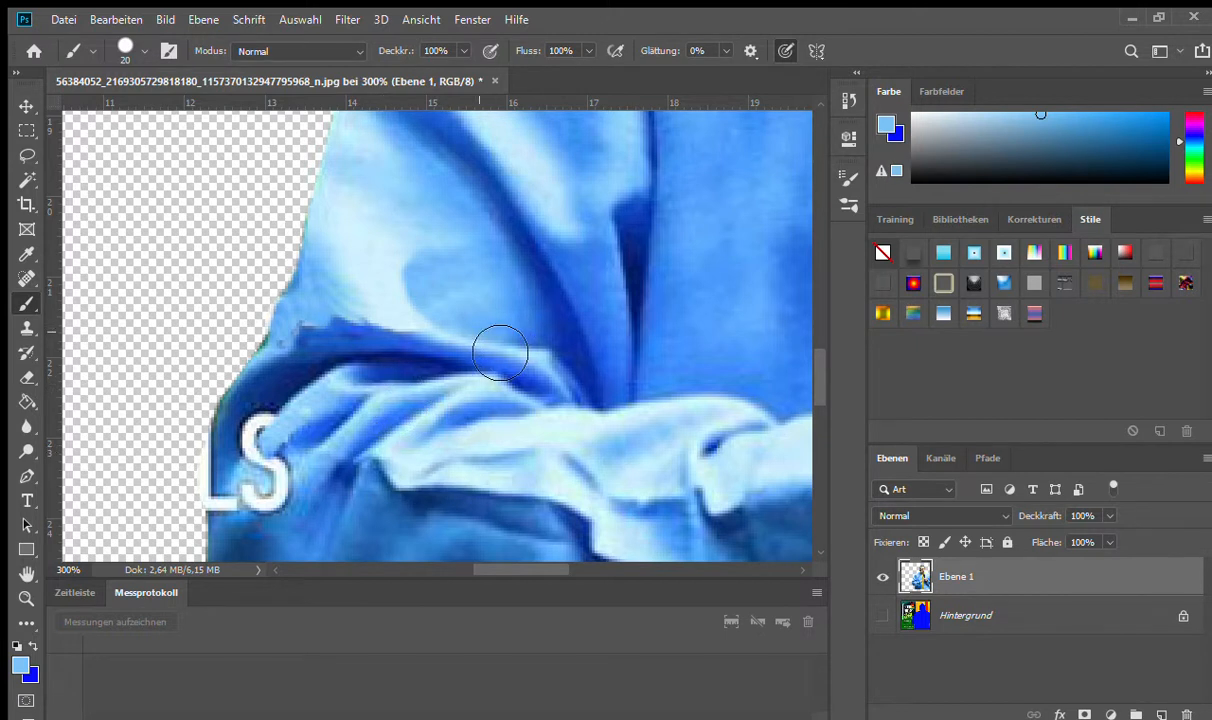
{"action": "key", "text": "i"}
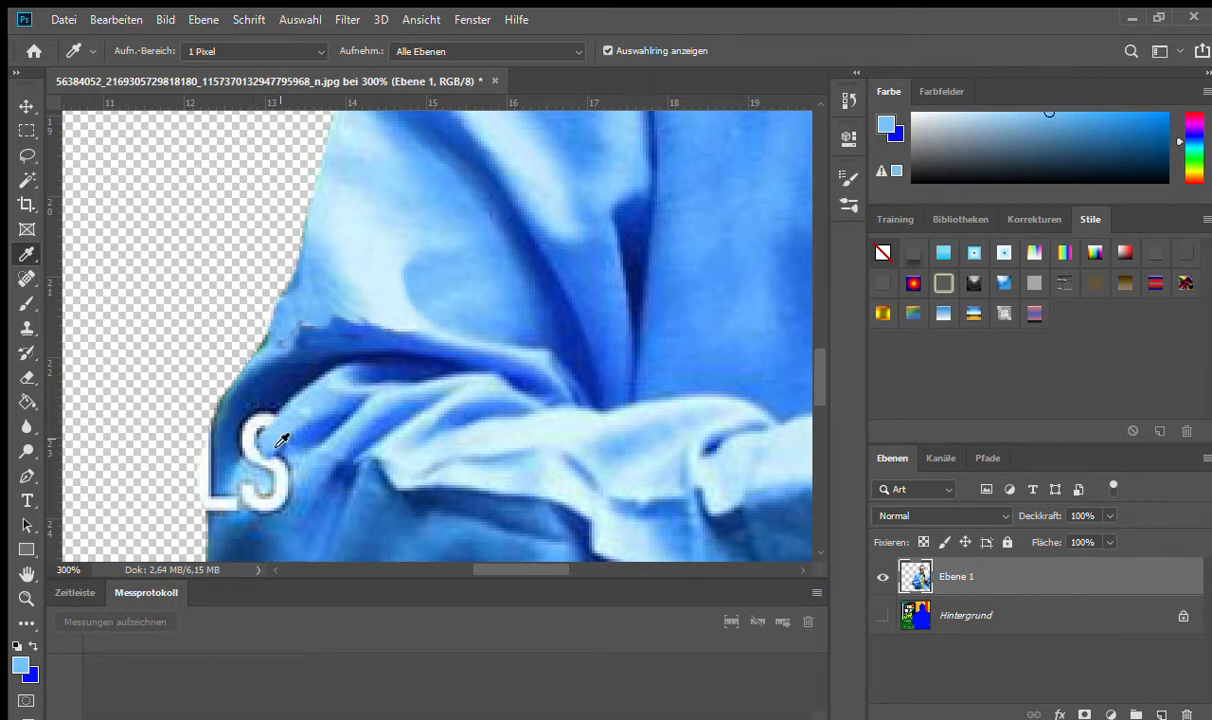
{"action": "key", "text": "b"}
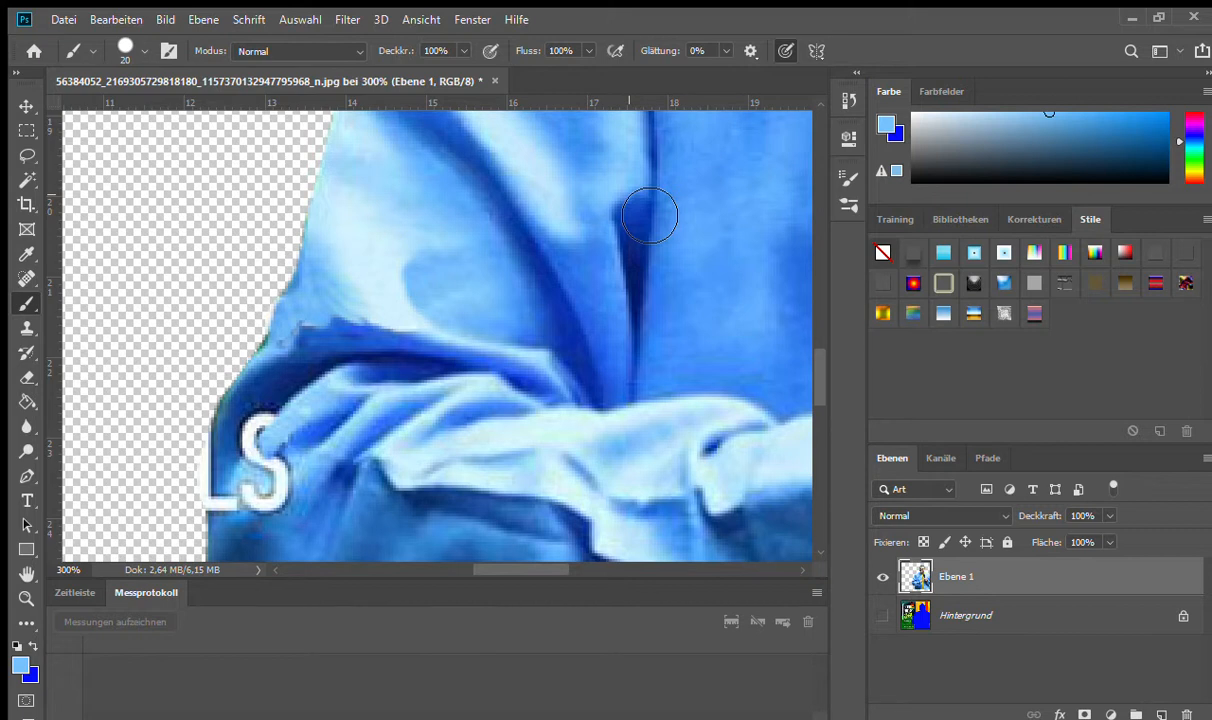
{"action": "key", "text": "bracketleft"}
{"action": "key", "text": "bracketleft"}
{"action": "key", "text": "bracketleft"}
{"action": "key", "text": "bracketleft"}
{"action": "mouse_move", "coordinate": [261, 456]}
{"action": "left_mouse_down"}
{"action": "mouse_move", "coordinate": [240, 440]}
{"action": "mouse_move", "coordinate": [250, 430]}
{"action": "mouse_move", "coordinate": [245, 445]}
{"action": "mouse_move", "coordinate": [264, 460]}
{"action": "mouse_move", "coordinate": [253, 421]}
{"action": "mouse_move", "coordinate": [243, 442]}
{"action": "mouse_move", "coordinate": [255, 468]}
{"action": "mouse_move", "coordinate": [250, 432]}
{"action": "mouse_move", "coordinate": [245, 452]}
{"action": "mouse_move", "coordinate": [279, 474]}
{"action": "mouse_move", "coordinate": [273, 466]}
{"action": "mouse_move", "coordinate": [285, 493]}
{"action": "left_mouse_up"}
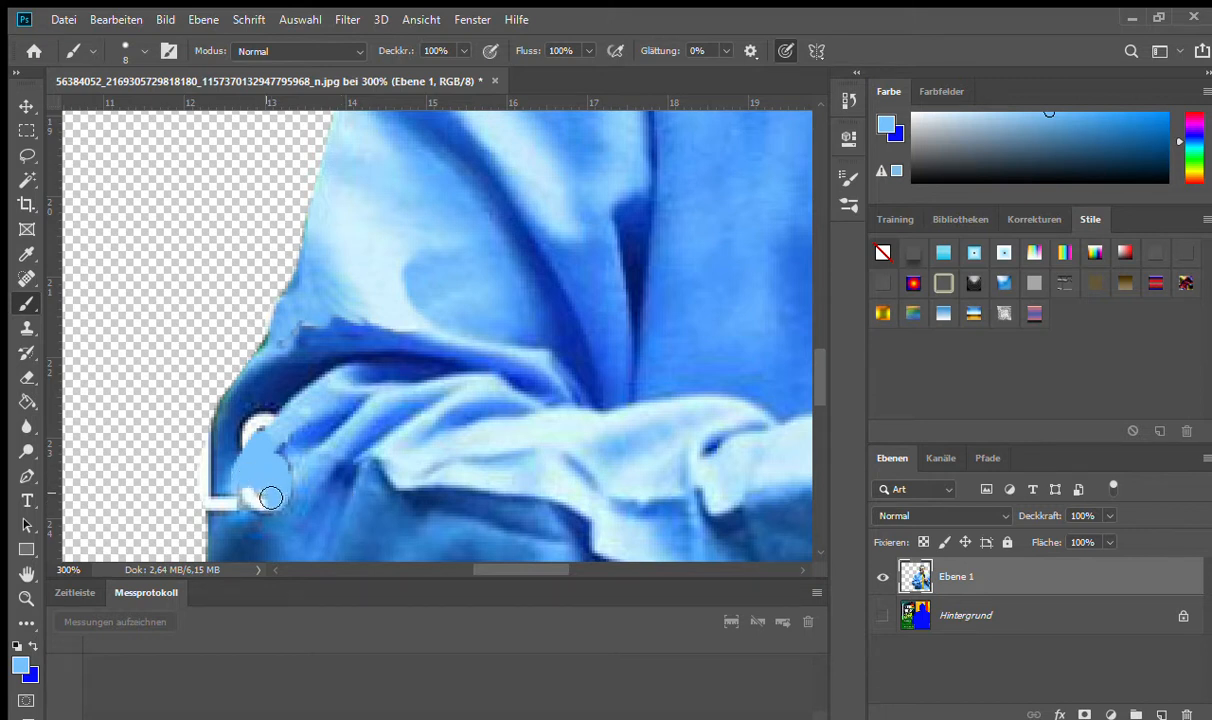
{"action": "mouse_move", "coordinate": [278, 497]}
{"action": "left_mouse_down"}
{"action": "mouse_move", "coordinate": [287, 451]}
{"action": "mouse_move", "coordinate": [277, 464]}
{"action": "mouse_move", "coordinate": [290, 490]}
{"action": "mouse_move", "coordinate": [283, 471]}
{"action": "mouse_move", "coordinate": [259, 506]}
{"action": "mouse_move", "coordinate": [254, 491]}
{"action": "mouse_move", "coordinate": [223, 507]}
{"action": "mouse_move", "coordinate": [274, 509]}
{"action": "left_mouse_up"}
Step: Sample a medium blue beside the lettering and paint it over the light patch at the foot of the L
{"action": "key", "text": "i"}
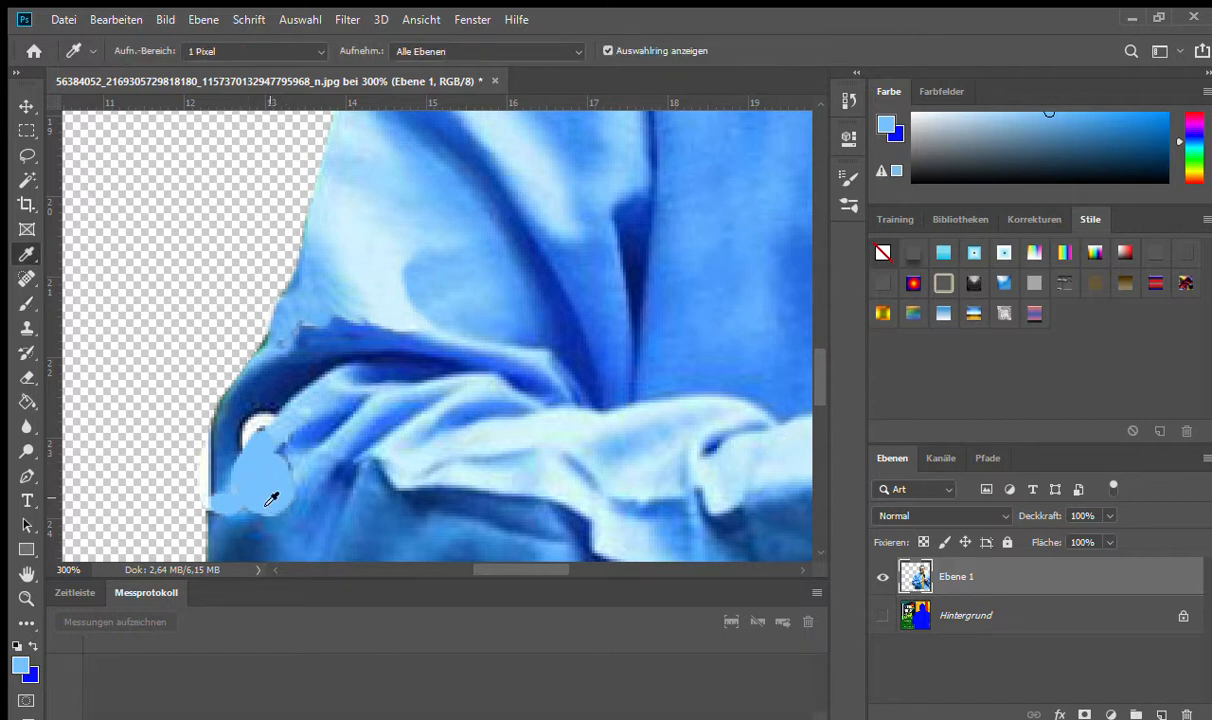
{"action": "left_click", "coordinate": [237, 518]}
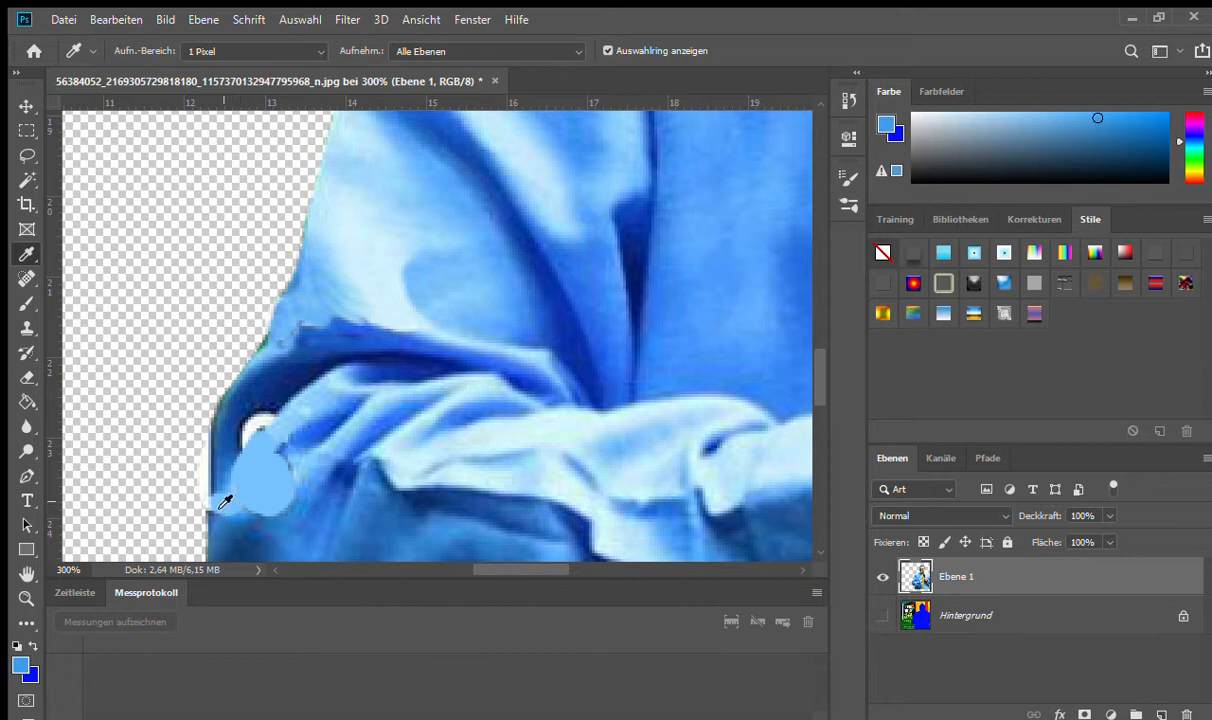
{"action": "key", "text": "v"}
{"action": "key", "text": "b"}
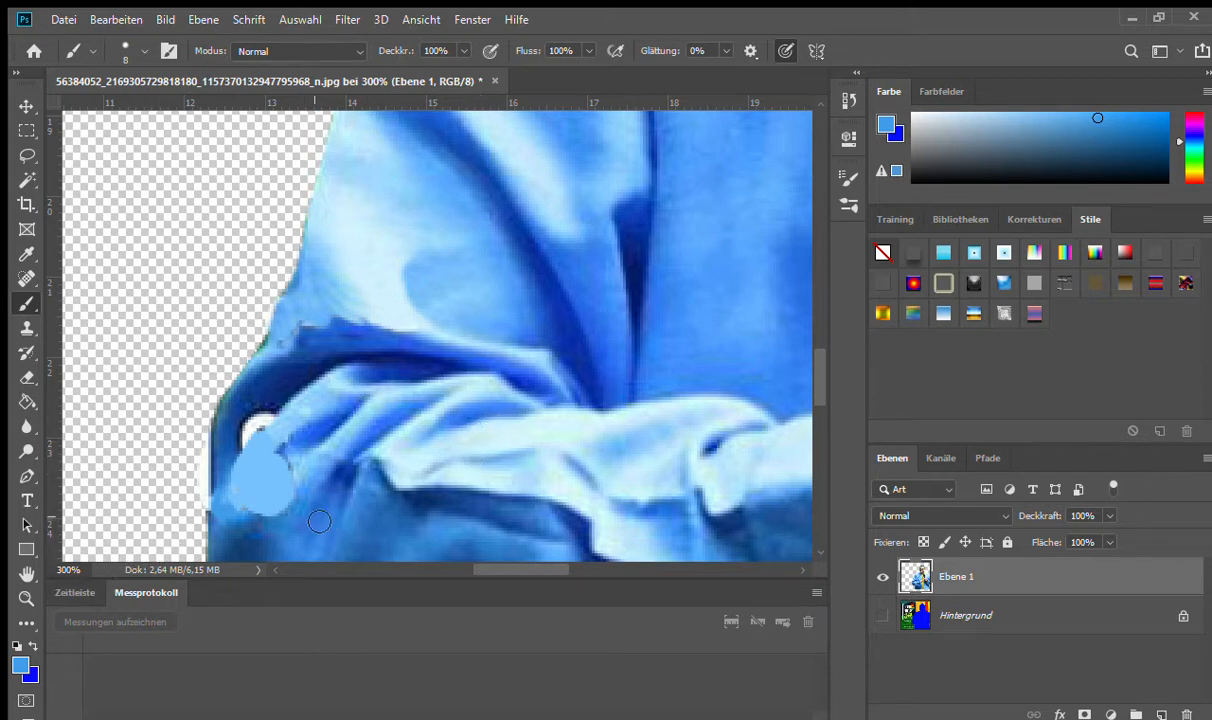
Step: Sample dark blue from the fold's shadow and brush it over the remaining top curve of the S
{"action": "key", "text": "i"}
{"action": "left_click", "coordinate": [275, 394]}
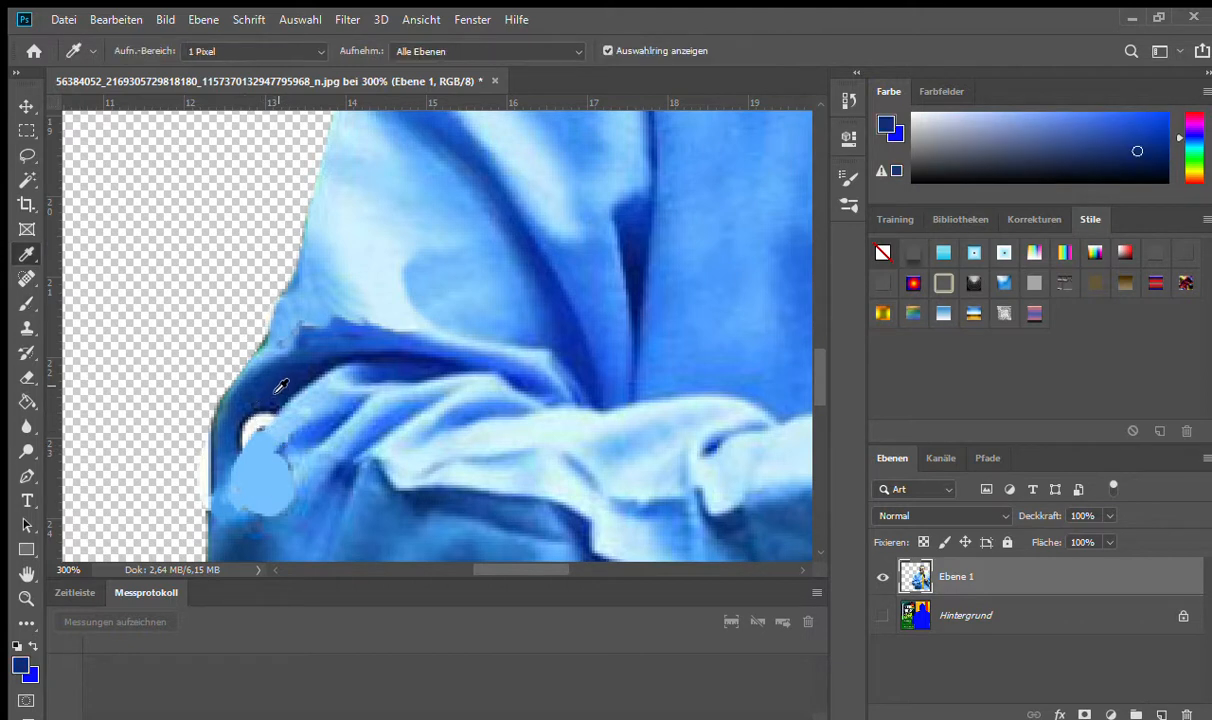
{"action": "key", "text": "b"}
{"action": "mouse_move", "coordinate": [280, 400]}
{"action": "left_mouse_down"}
{"action": "mouse_move", "coordinate": [246, 450]}
{"action": "mouse_move", "coordinate": [280, 405]}
{"action": "mouse_move", "coordinate": [247, 428]}
{"action": "mouse_move", "coordinate": [245, 438]}
{"action": "mouse_move", "coordinate": [259, 412]}
{"action": "mouse_move", "coordinate": [250, 443]}
{"action": "mouse_move", "coordinate": [275, 401]}
{"action": "left_mouse_up"}
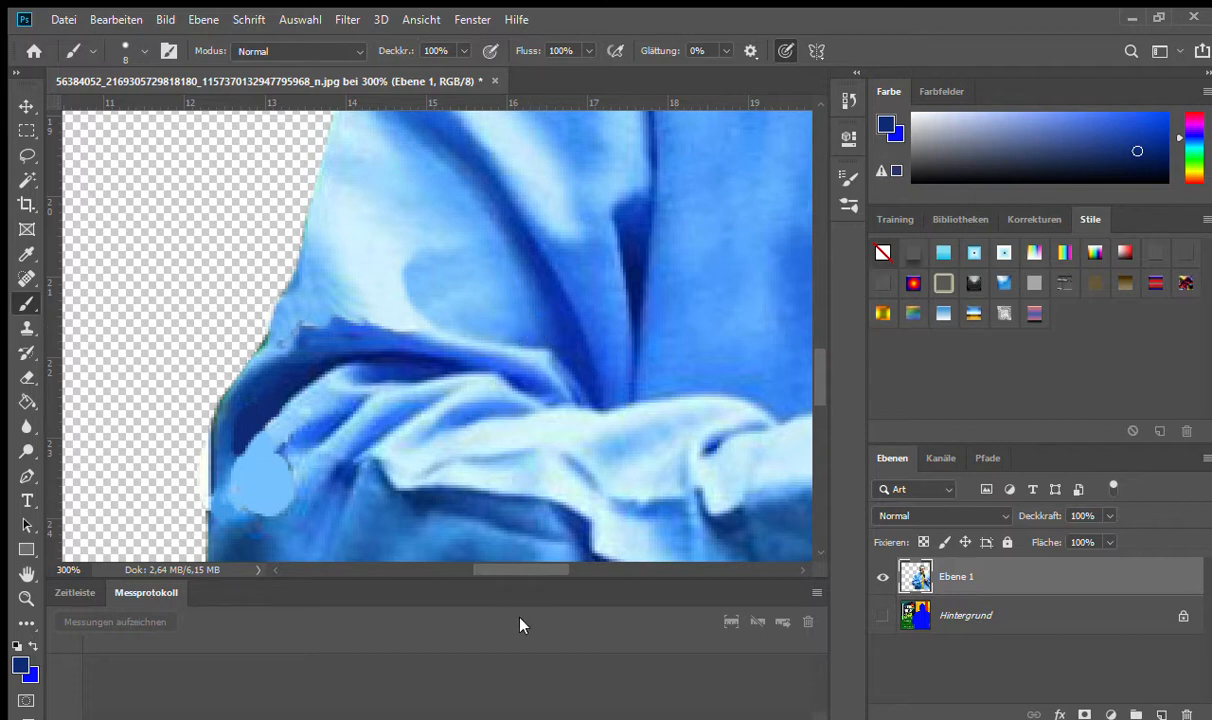
Step: Examine how the painted elbow patch looks against the rest of the sleeve and the whole figure
{"action": "key", "text": "z"}
{"action": "left_click", "coordinate": [388, 483], "text": "alt"}
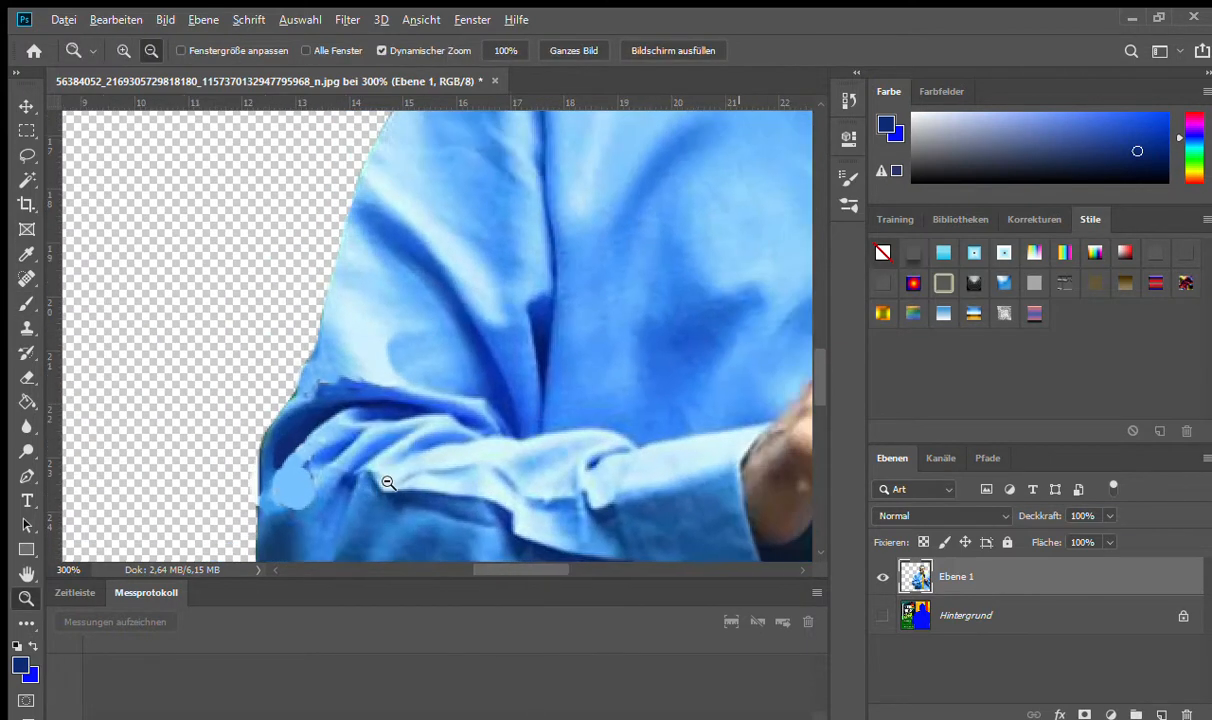
{"action": "left_click", "coordinate": [388, 483], "text": "alt"}
{"action": "left_click", "coordinate": [408, 344], "text": "alt"}
{"action": "left_click", "coordinate": [443, 264]}
{"action": "left_click", "coordinate": [443, 264]}
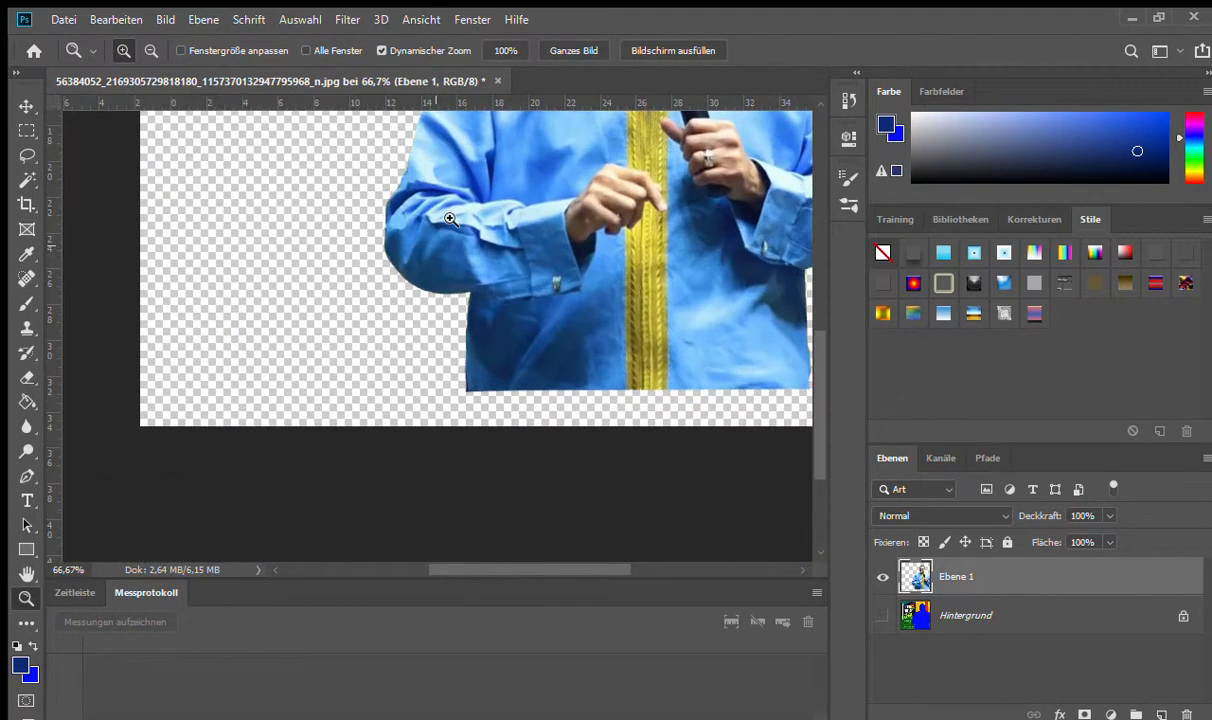
{"action": "left_click", "coordinate": [450, 218]}
{"action": "left_click", "coordinate": [448, 205]}
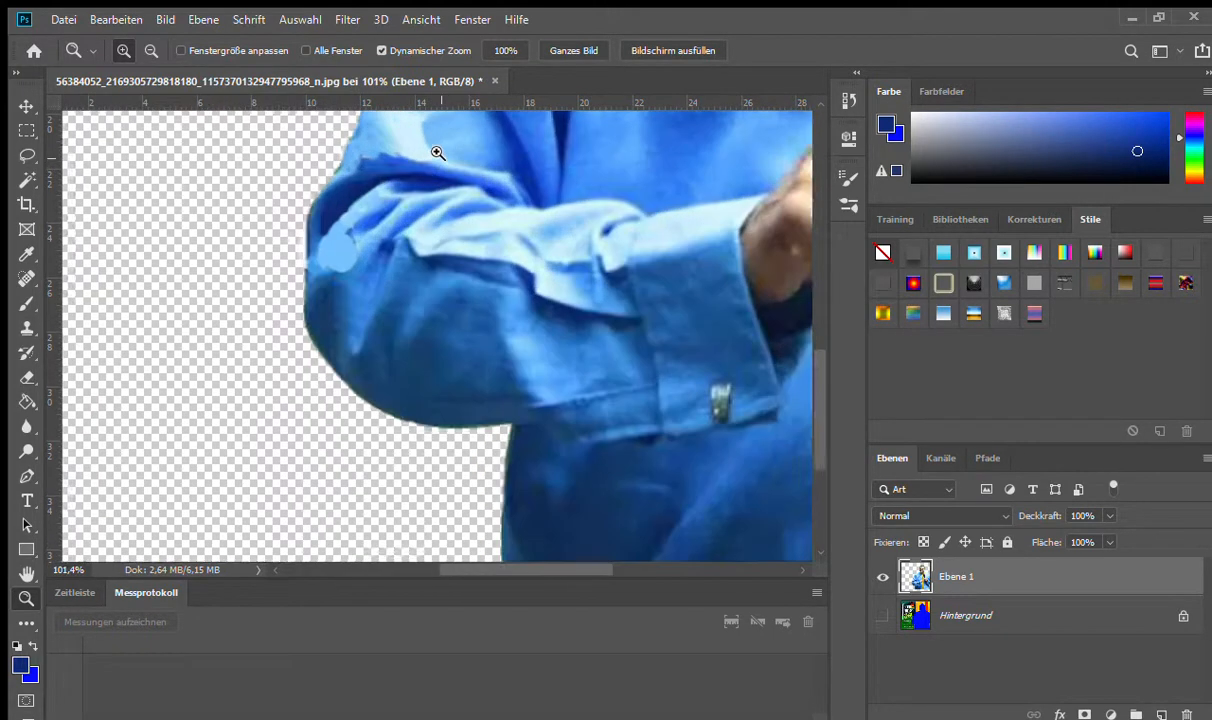
{"action": "key", "text": "h"}
{"action": "left_click_drag", "start_coordinate": [395, 252], "coordinate": [387, 282]}
{"action": "key", "text": "z"}
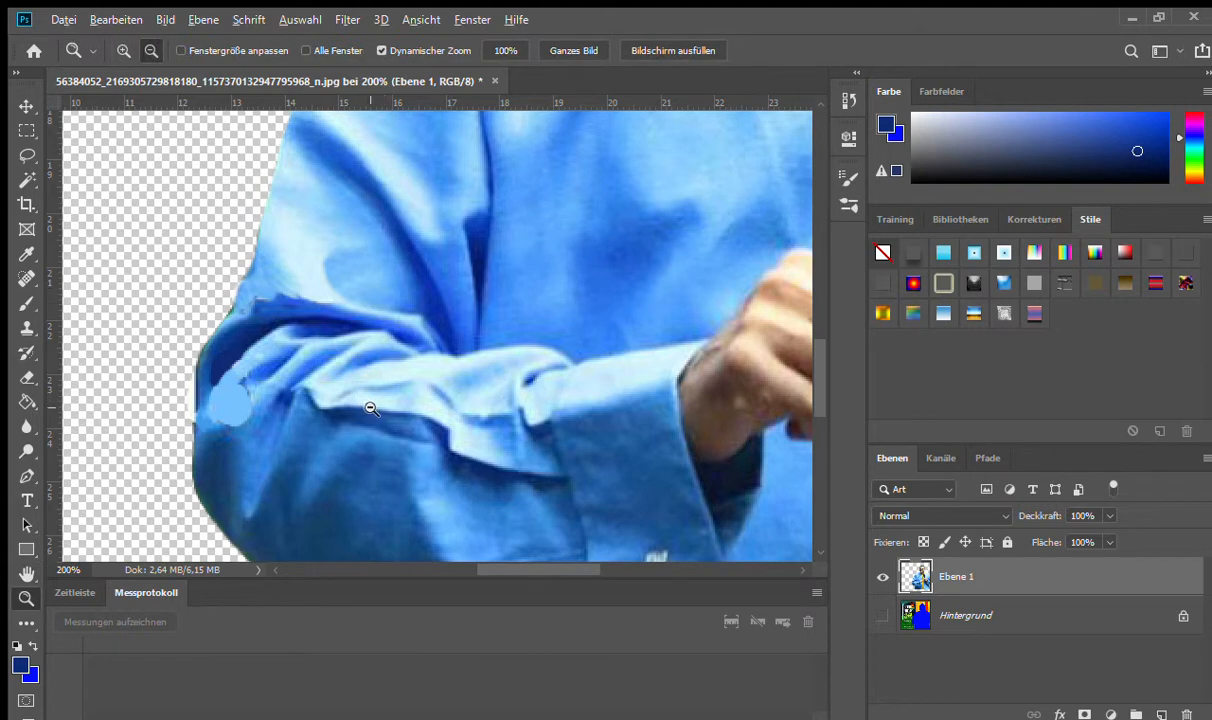
{"action": "left_click", "coordinate": [371, 403], "text": "alt"}
{"action": "left_click", "coordinate": [429, 393], "text": "alt"}
{"action": "left_click", "coordinate": [429, 393], "text": "alt"}
{"action": "left_click", "coordinate": [468, 240]}
{"action": "left_click", "coordinate": [463, 250]}
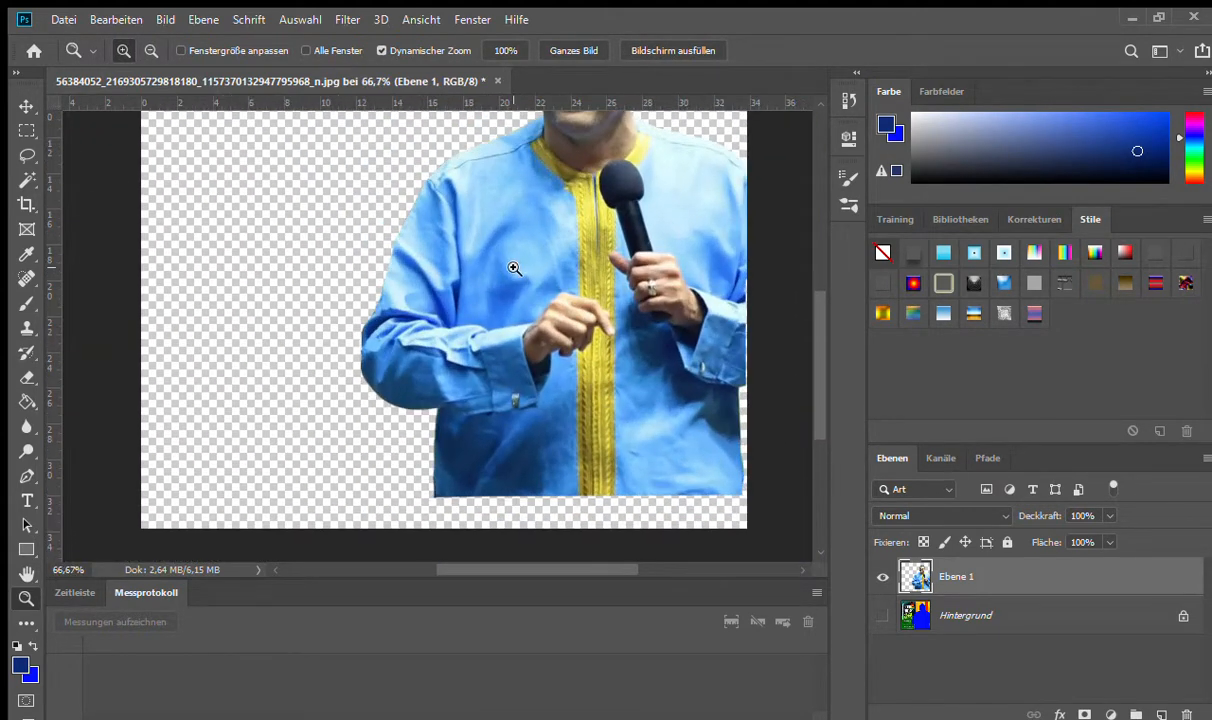
{"action": "left_click", "coordinate": [516, 252]}
{"action": "left_click", "coordinate": [354, 316]}
{"action": "left_click", "coordinate": [357, 330]}
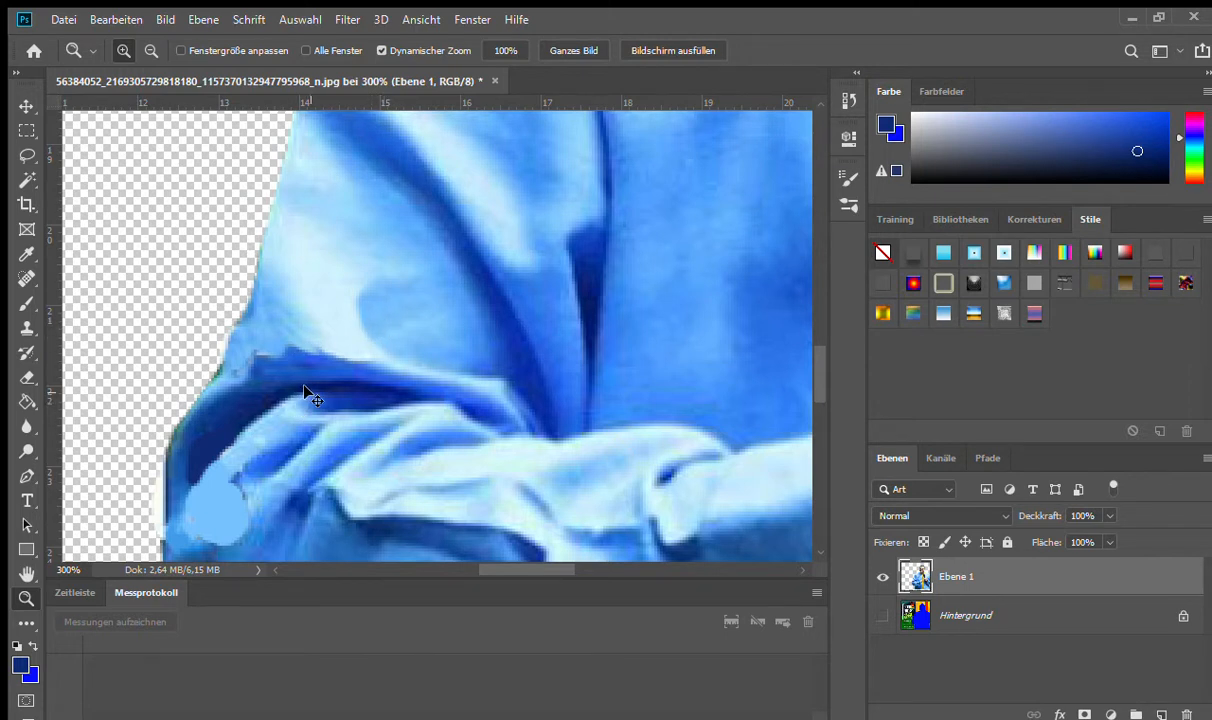
Step: Undo the brush strokes over the elbow lettering and the clone stroke on the letter S before them
{"action": "key", "text": "ctrl+z"}
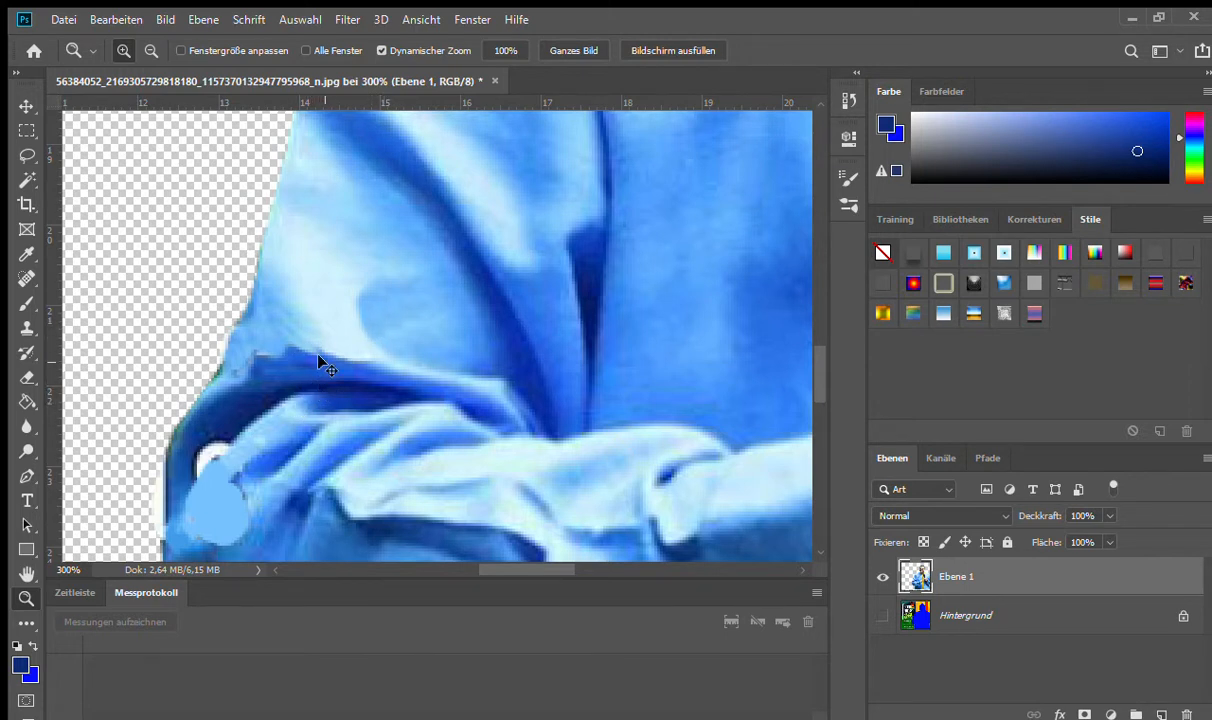
{"action": "key", "text": "ctrl+z"}
{"action": "key", "text": "ctrl+z"}
{"action": "key", "text": "ctrl+z"}
{"action": "key", "text": "ctrl+z"}
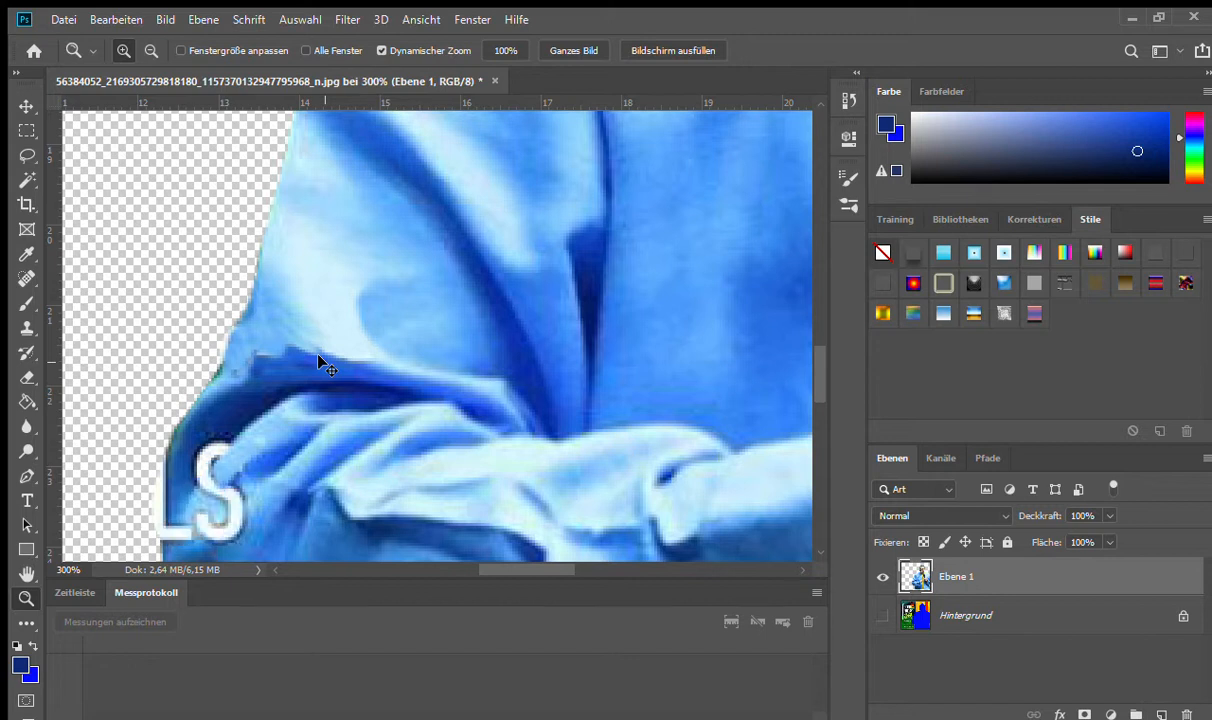
{"action": "key", "text": "ctrl+z"}
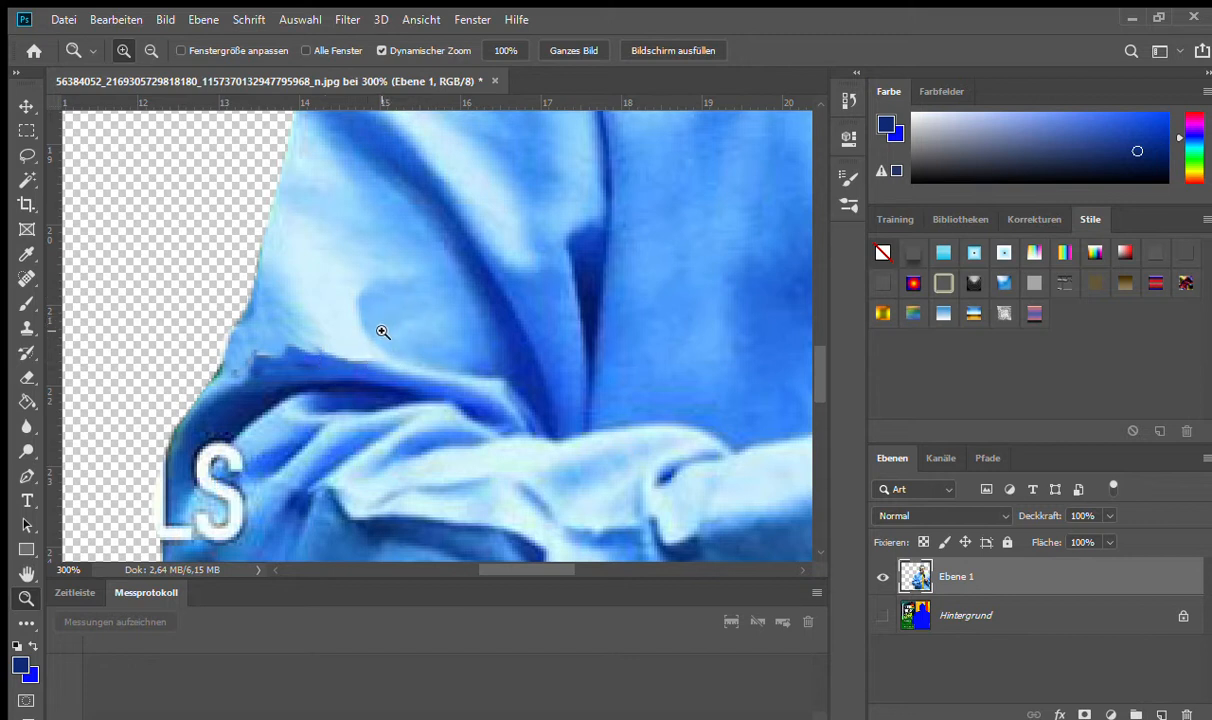
Step: Clone light fold fabric over the right end of the S's upper curve with the Clone Stamp, undoing the last stroke
{"action": "key", "text": "space"}
{"action": "left_click_drag", "start_coordinate": [394, 378], "coordinate": [471, 316]}
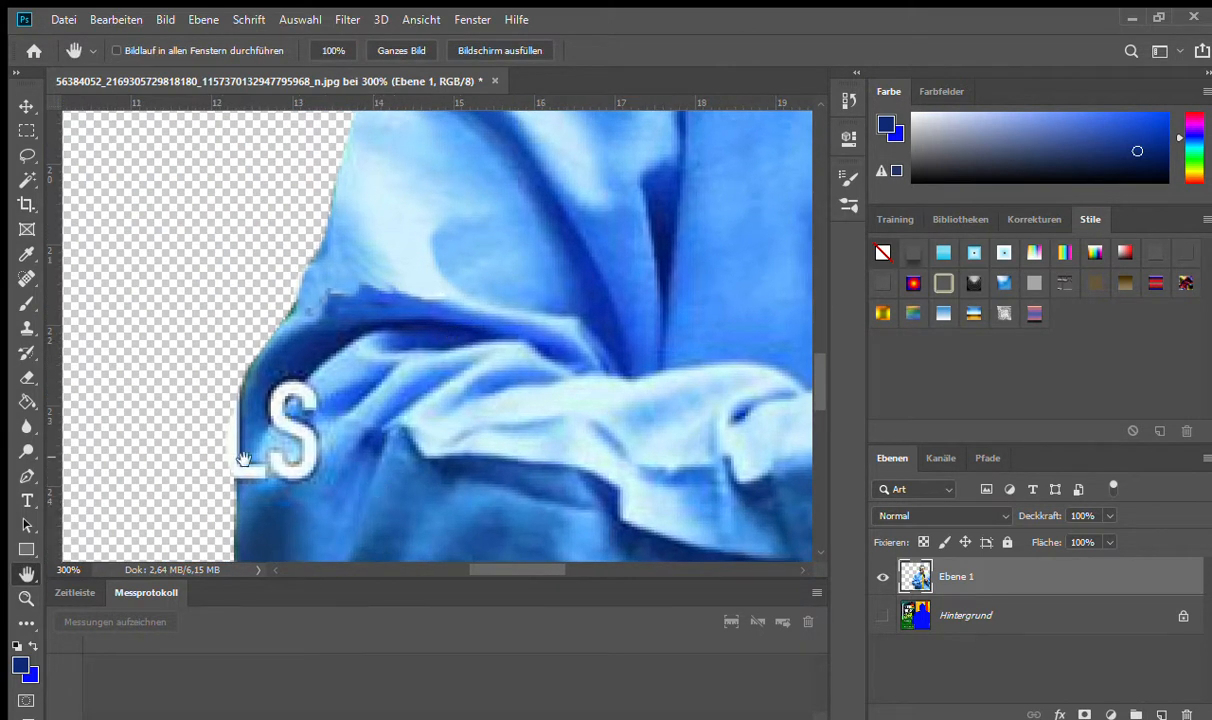
{"action": "left_click", "coordinate": [27, 328]}
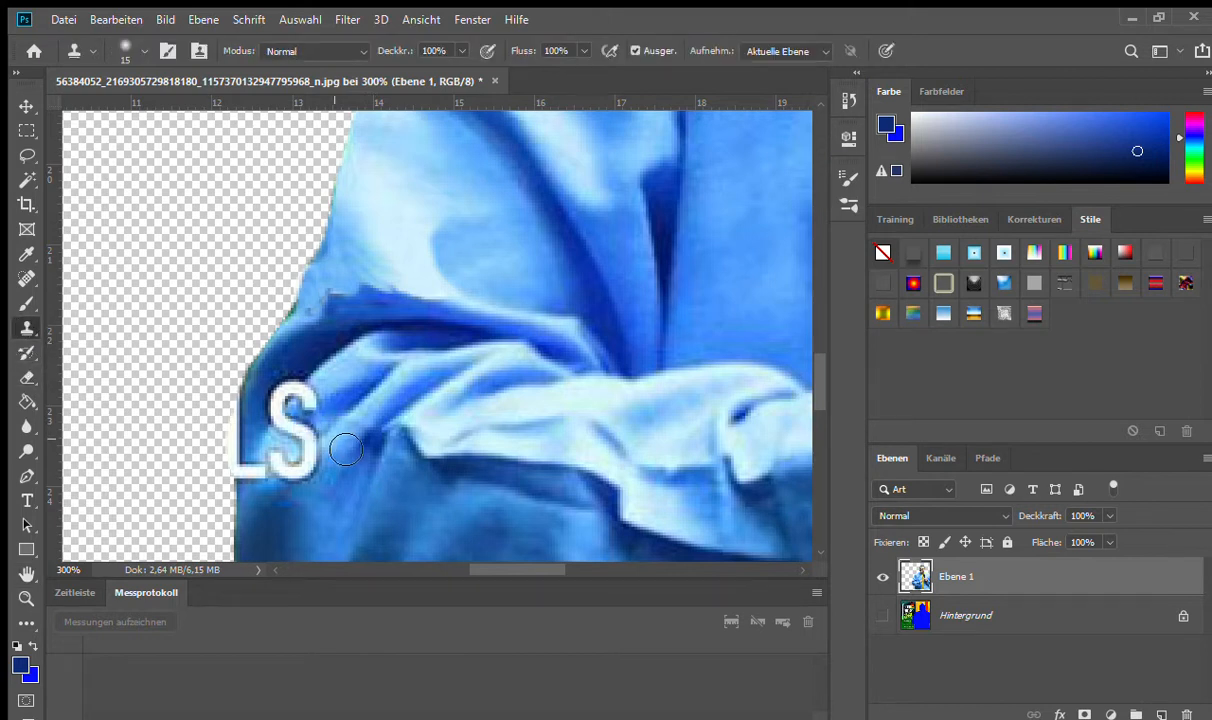
{"action": "left_click", "coordinate": [342, 374], "text": "alt"}
{"action": "left_click_drag", "start_coordinate": [310, 417], "coordinate": [310, 402]}
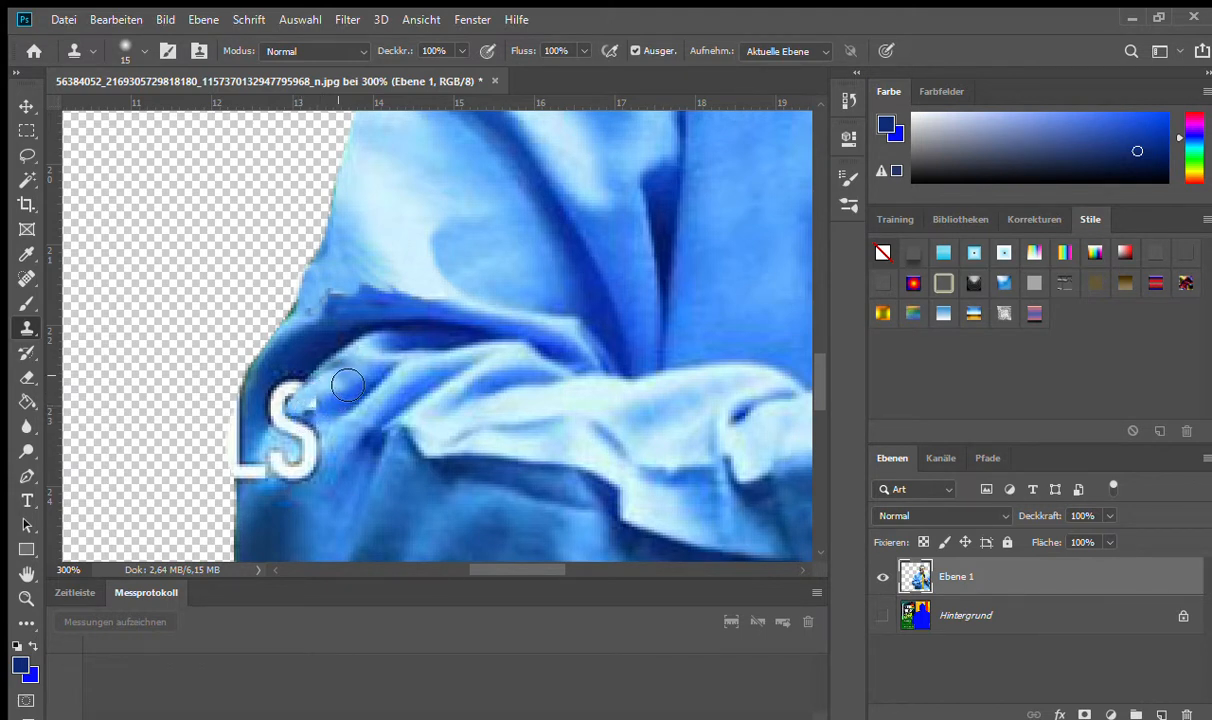
{"action": "mouse_move", "coordinate": [312, 413]}
{"action": "left_mouse_down"}
{"action": "mouse_move", "coordinate": [295, 389]}
{"action": "mouse_move", "coordinate": [322, 395]}
{"action": "mouse_move", "coordinate": [290, 433]}
{"action": "left_mouse_up"}
{"action": "left_click", "coordinate": [336, 379], "text": "alt"}
{"action": "left_click", "coordinate": [273, 444], "text": "alt"}
{"action": "key", "text": "ctrl+z"}
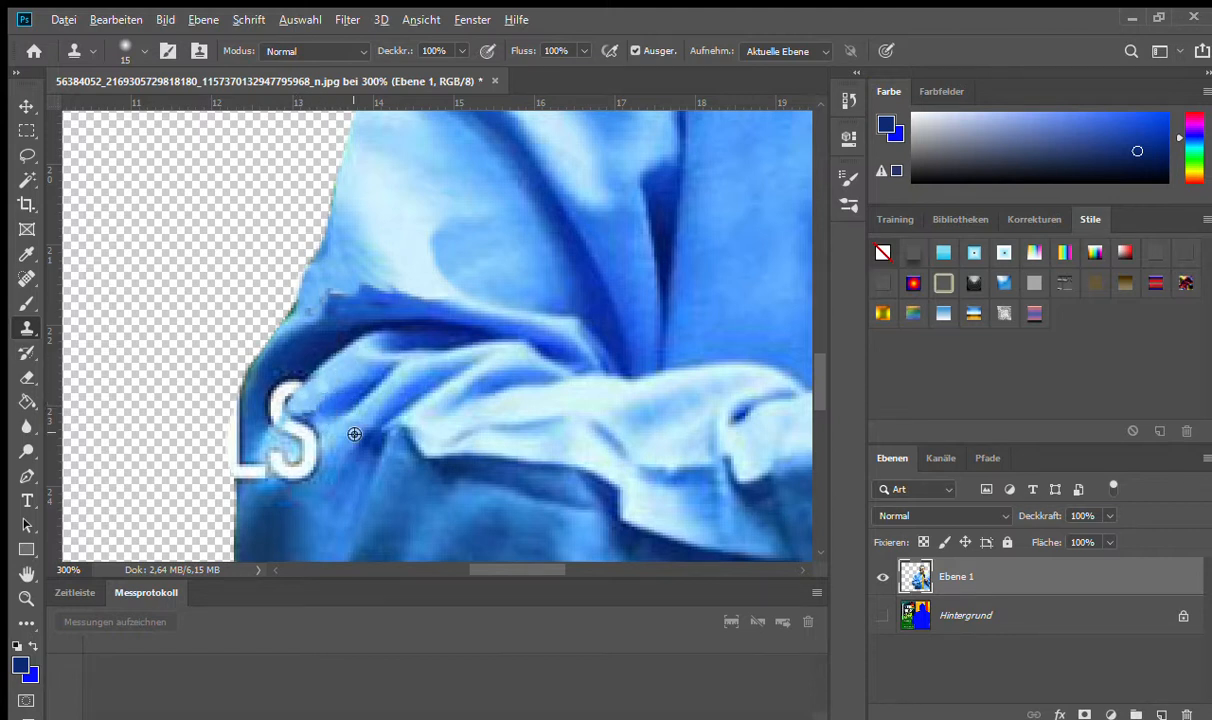
Step: Extend the blue folds across the middle of the S by cloning fabric from the adjacent sleeve folds
{"action": "mouse_move", "coordinate": [291, 418]}
{"action": "left_mouse_down"}
{"action": "mouse_move", "coordinate": [300, 405]}
{"action": "mouse_move", "coordinate": [286, 439]}
{"action": "mouse_move", "coordinate": [306, 419]}
{"action": "mouse_move", "coordinate": [275, 420]}
{"action": "mouse_move", "coordinate": [346, 395]}
{"action": "mouse_move", "coordinate": [336, 418]}
{"action": "mouse_move", "coordinate": [308, 428]}
{"action": "mouse_move", "coordinate": [322, 432]}
{"action": "mouse_move", "coordinate": [322, 412]}
{"action": "left_mouse_up"}
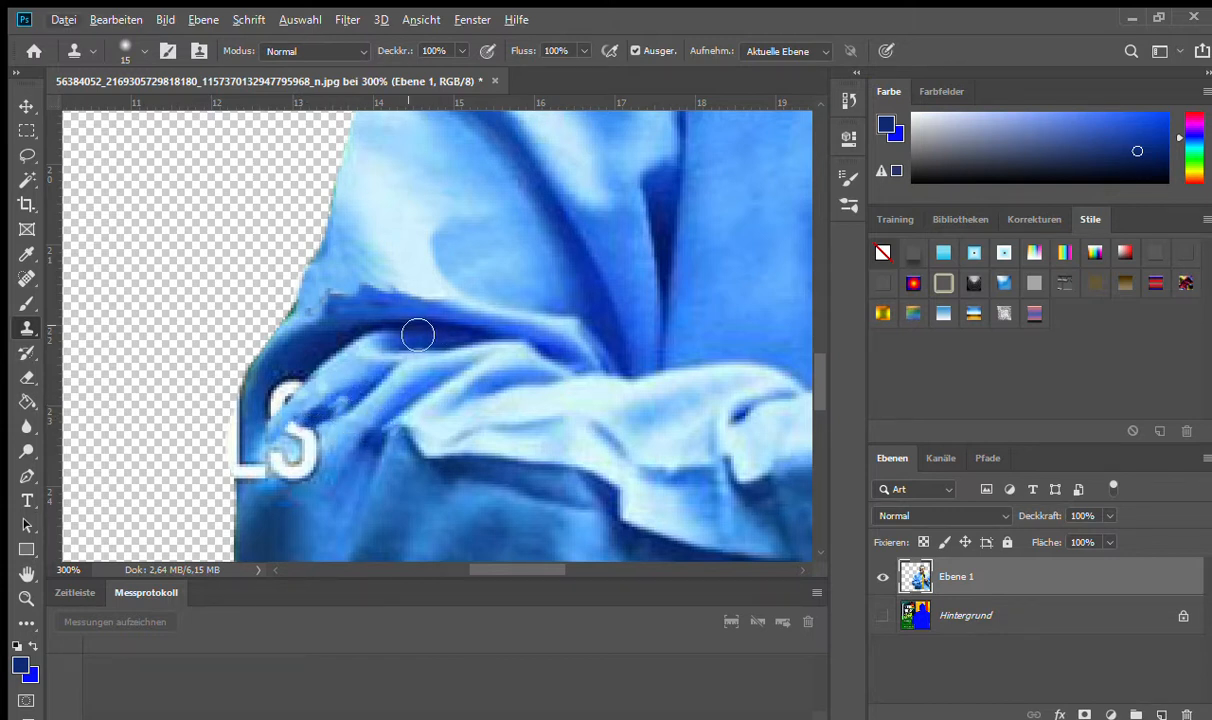
{"action": "left_click", "coordinate": [332, 407]}
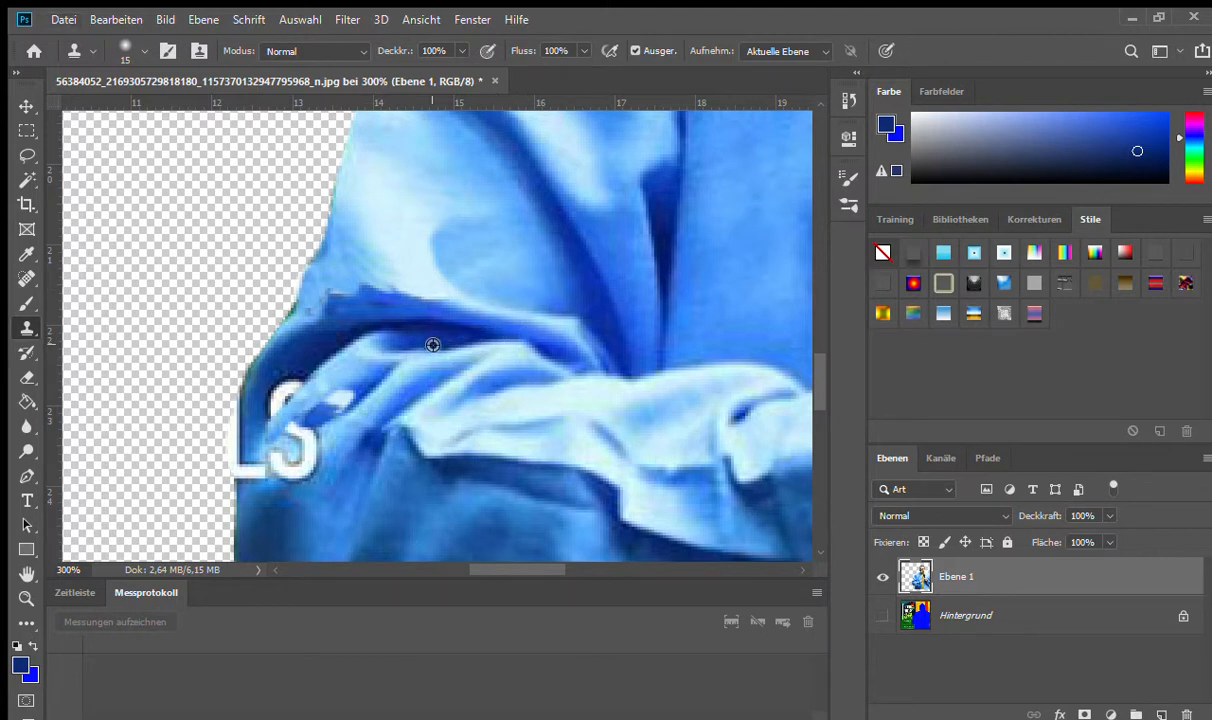
{"action": "left_click", "coordinate": [411, 395], "text": "alt"}
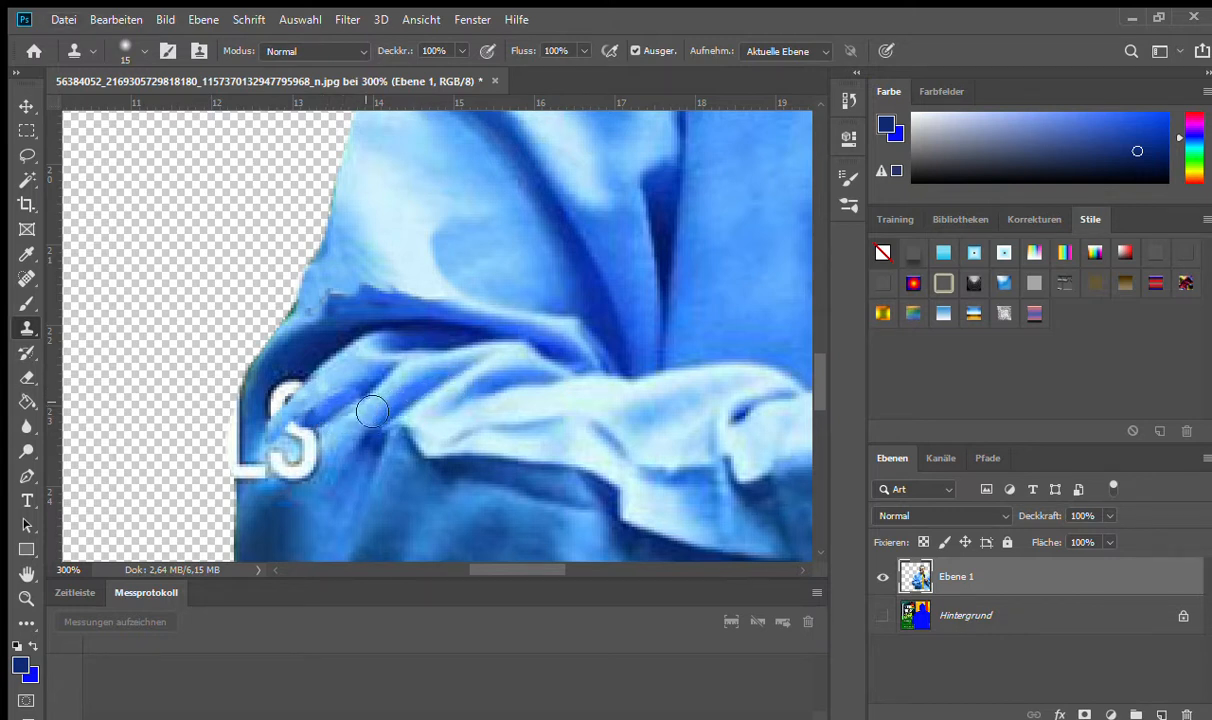
{"action": "mouse_move", "coordinate": [316, 430]}
{"action": "left_mouse_down"}
{"action": "mouse_move", "coordinate": [349, 404]}
{"action": "mouse_move", "coordinate": [282, 446]}
{"action": "mouse_move", "coordinate": [369, 377]}
{"action": "mouse_move", "coordinate": [328, 402]}
{"action": "mouse_move", "coordinate": [365, 378]}
{"action": "mouse_move", "coordinate": [284, 458]}
{"action": "mouse_move", "coordinate": [290, 436]}
{"action": "mouse_move", "coordinate": [364, 402]}
{"action": "left_mouse_up"}
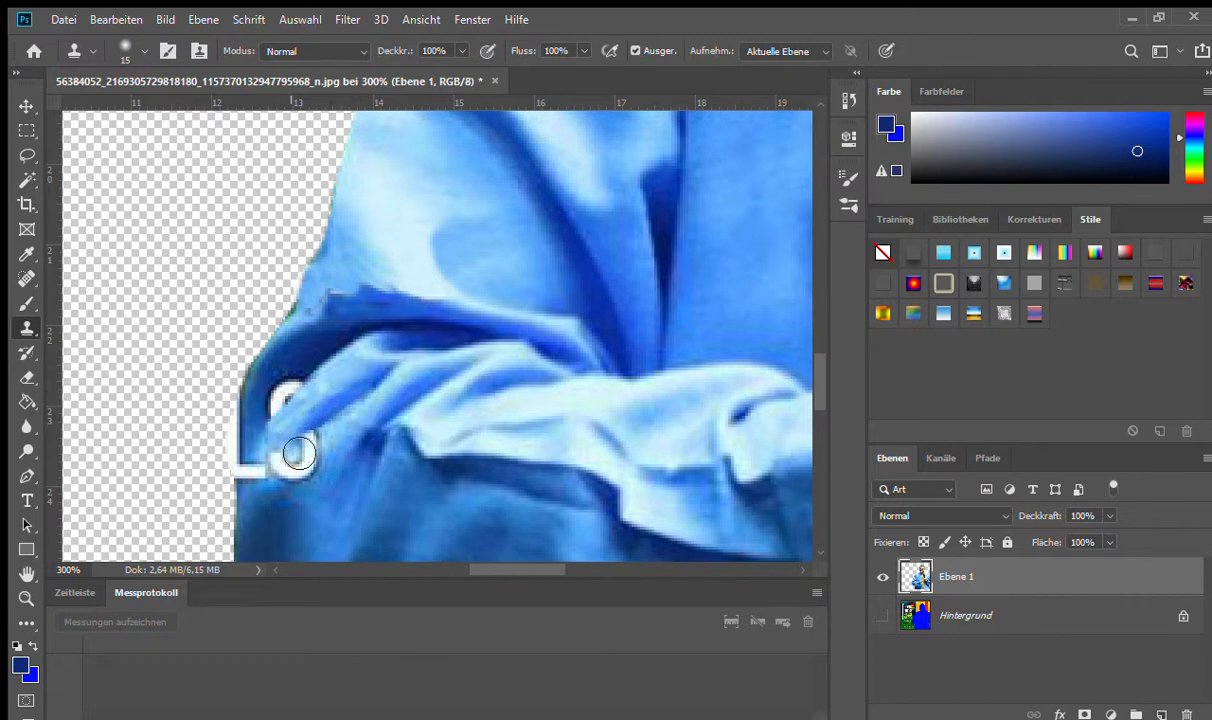
Step: Clone blue fabric from beside the lettering into the inside and left end of the S's lower curve
{"action": "left_click", "coordinate": [349, 430], "text": "alt"}
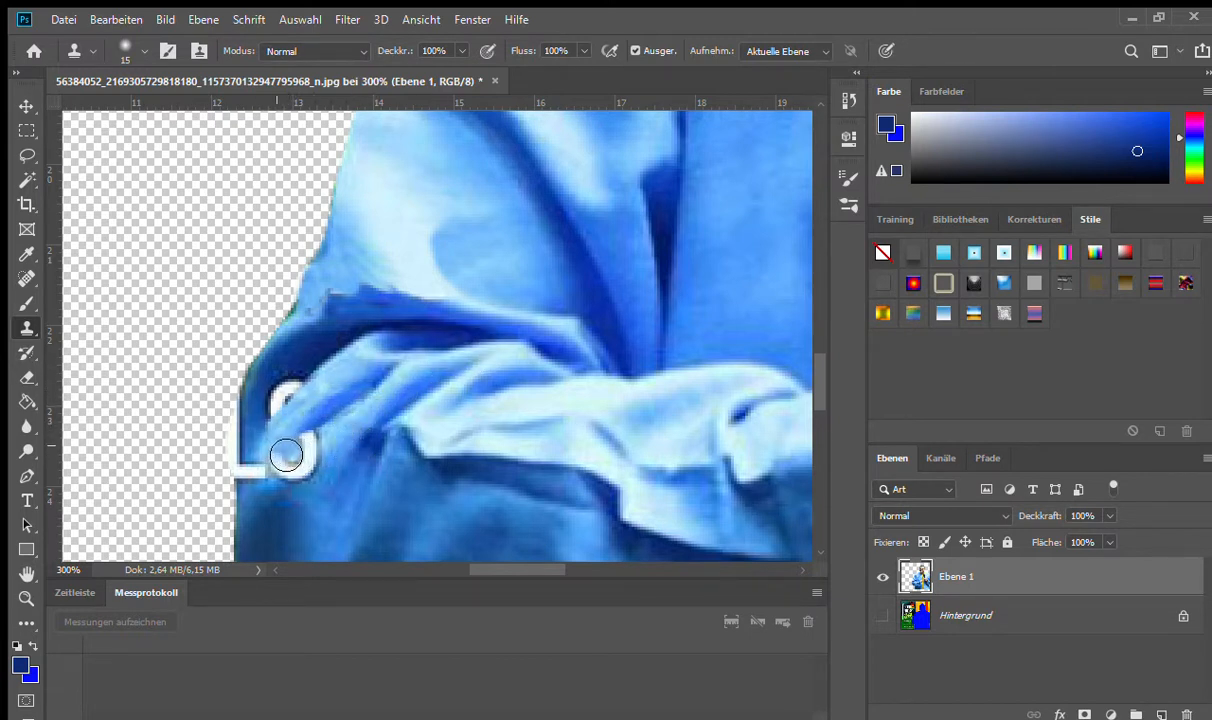
{"action": "left_click_drag", "start_coordinate": [289, 451], "coordinate": [294, 450]}
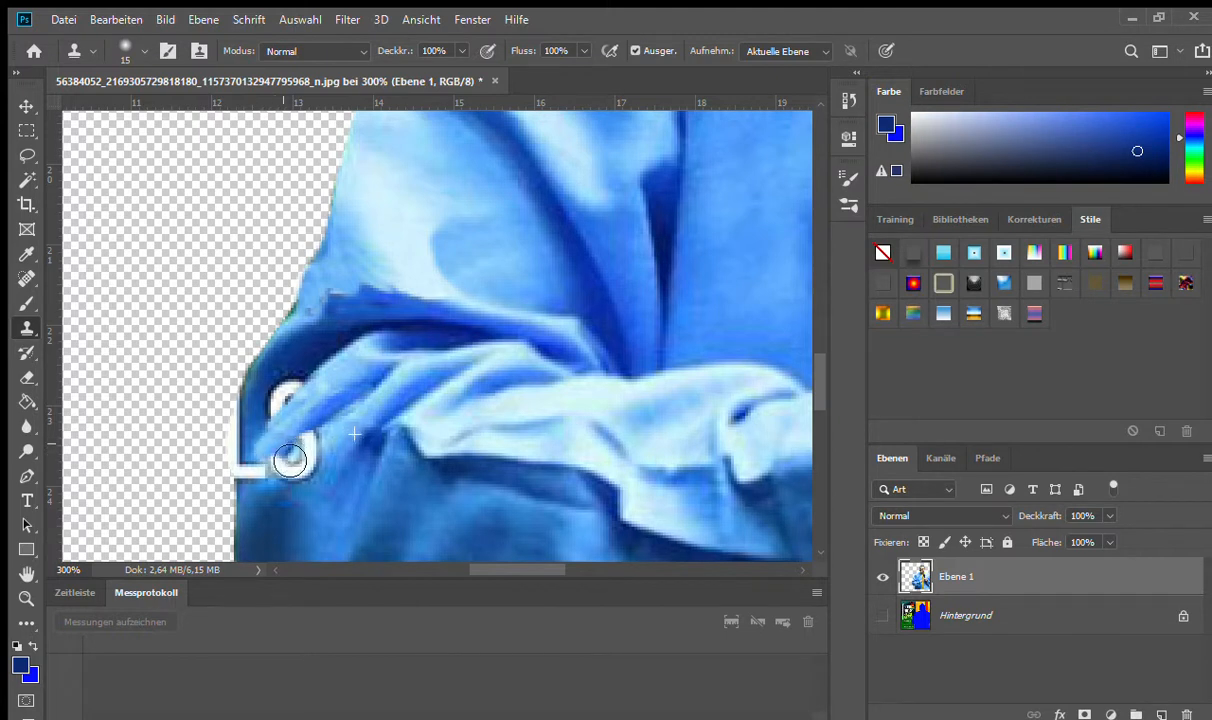
{"action": "left_click", "coordinate": [348, 438], "text": "alt"}
{"action": "mouse_move", "coordinate": [276, 440]}
{"action": "left_mouse_down"}
{"action": "mouse_move", "coordinate": [286, 450]}
{"action": "mouse_move", "coordinate": [298, 428]}
{"action": "left_mouse_up"}
{"action": "left_click", "coordinate": [350, 429], "text": "alt"}
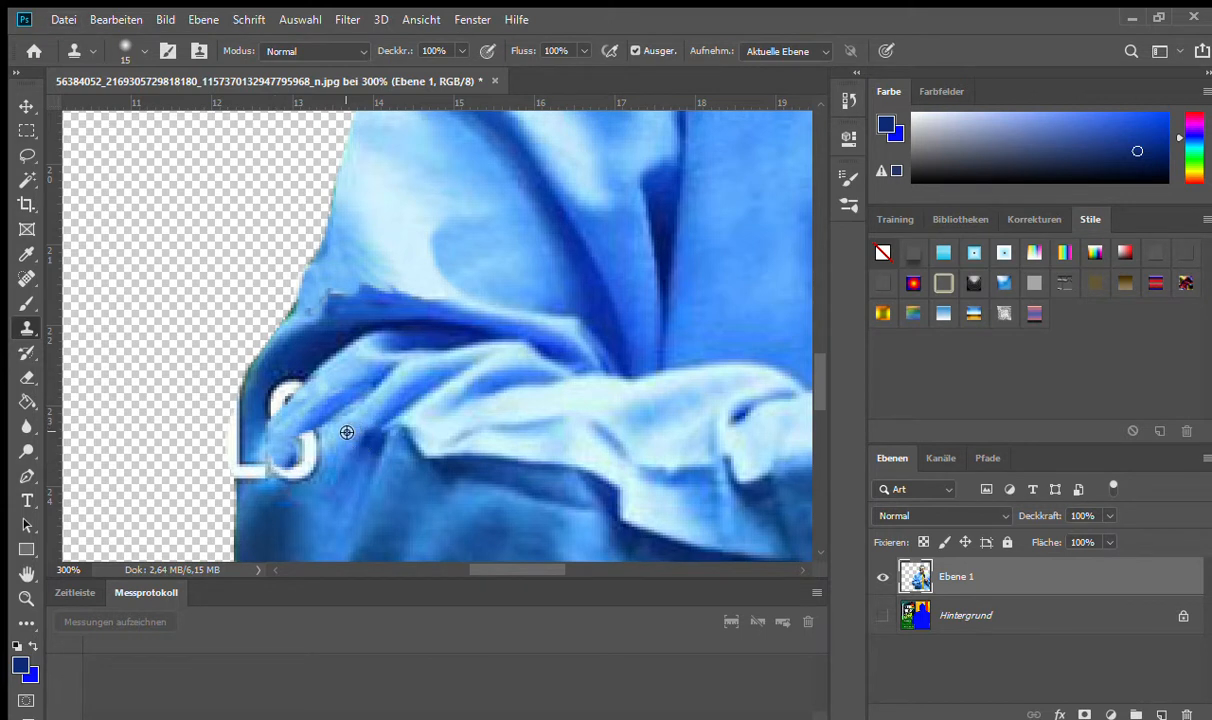
{"action": "mouse_move", "coordinate": [313, 443]}
{"action": "left_mouse_down"}
{"action": "mouse_move", "coordinate": [283, 432]}
{"action": "mouse_move", "coordinate": [281, 459]}
{"action": "mouse_move", "coordinate": [262, 425]}
{"action": "mouse_move", "coordinate": [280, 388]}
{"action": "mouse_move", "coordinate": [265, 428]}
{"action": "mouse_move", "coordinate": [275, 452]}
{"action": "mouse_move", "coordinate": [295, 428]}
{"action": "left_mouse_up"}
{"action": "left_click", "coordinate": [355, 428], "text": "alt"}
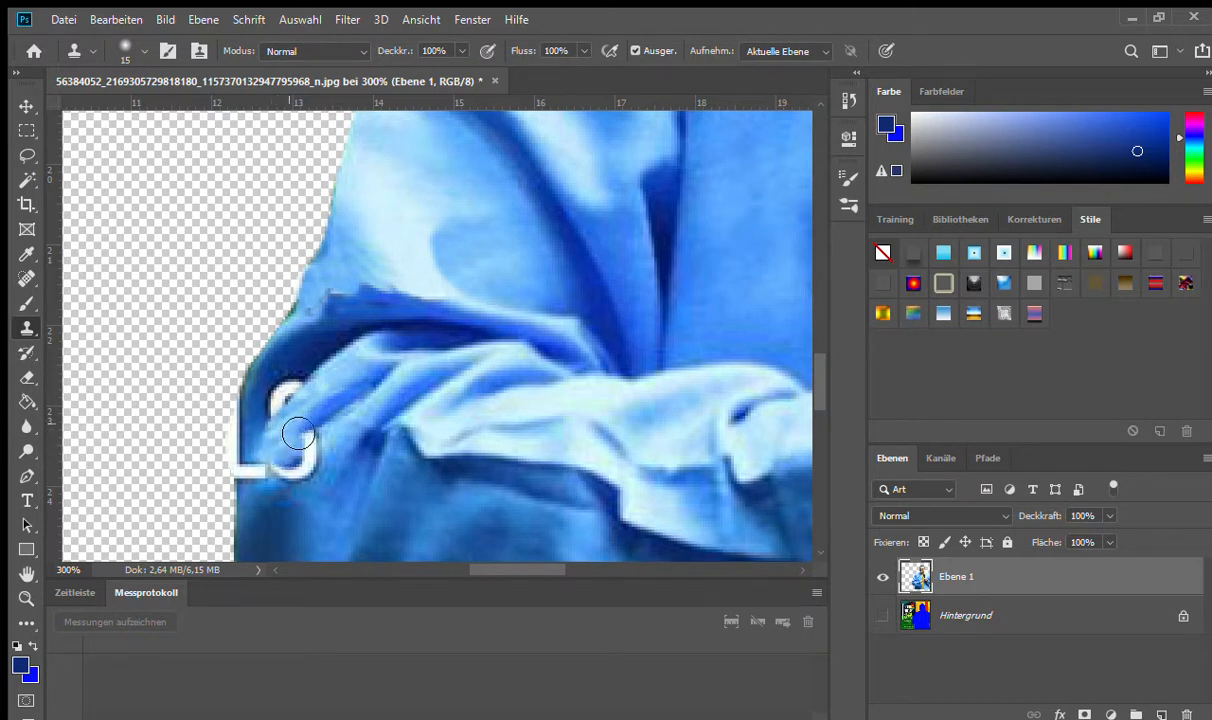
Step: Clone dark shadow fabric over the S's upper curve and the last white remnant along the fold's edge
{"action": "left_click", "coordinate": [393, 391], "text": "alt"}
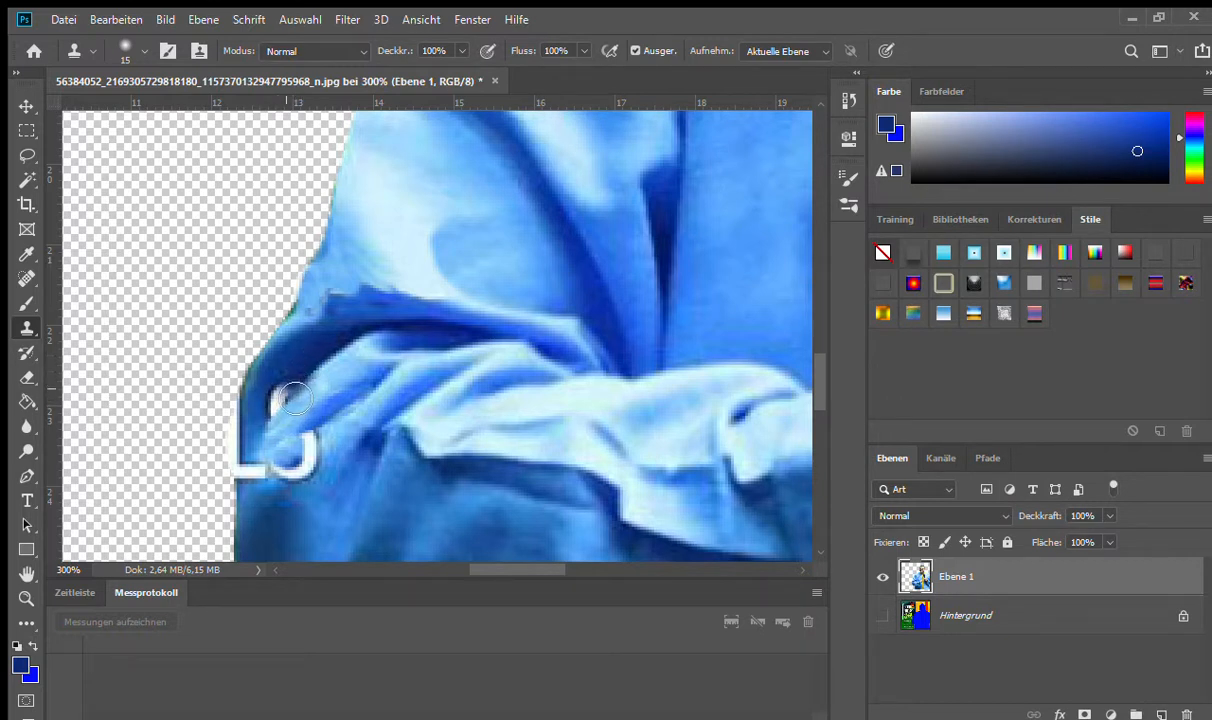
{"action": "mouse_move", "coordinate": [298, 398]}
{"action": "left_mouse_down"}
{"action": "mouse_move", "coordinate": [301, 382]}
{"action": "mouse_move", "coordinate": [279, 425]}
{"action": "left_mouse_up"}
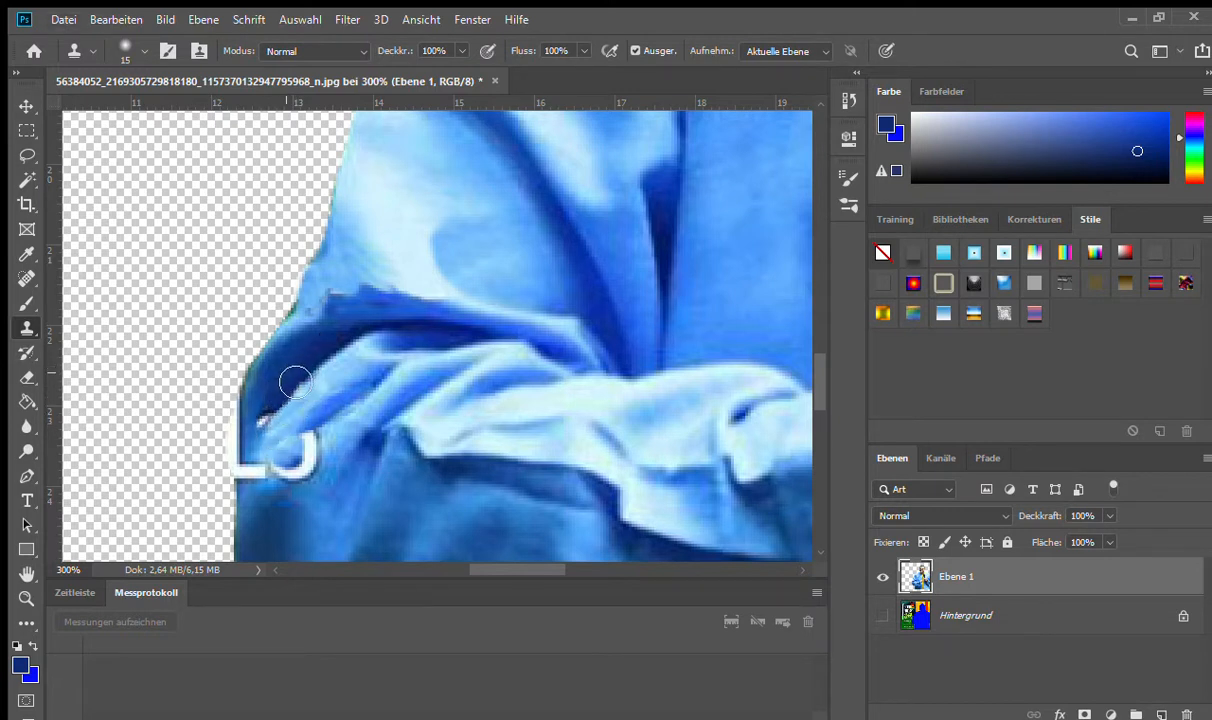
{"action": "mouse_move", "coordinate": [288, 398]}
{"action": "left_mouse_down"}
{"action": "mouse_move", "coordinate": [272, 430]}
{"action": "mouse_move", "coordinate": [293, 402]}
{"action": "left_mouse_up"}
{"action": "left_click", "coordinate": [282, 402], "text": "alt"}
{"action": "left_click", "coordinate": [266, 406]}
{"action": "mouse_move", "coordinate": [262, 410]}
{"action": "left_mouse_down"}
{"action": "mouse_move", "coordinate": [276, 416]}
{"action": "mouse_move", "coordinate": [268, 426]}
{"action": "mouse_move", "coordinate": [295, 407]}
{"action": "mouse_move", "coordinate": [262, 410]}
{"action": "left_mouse_up"}
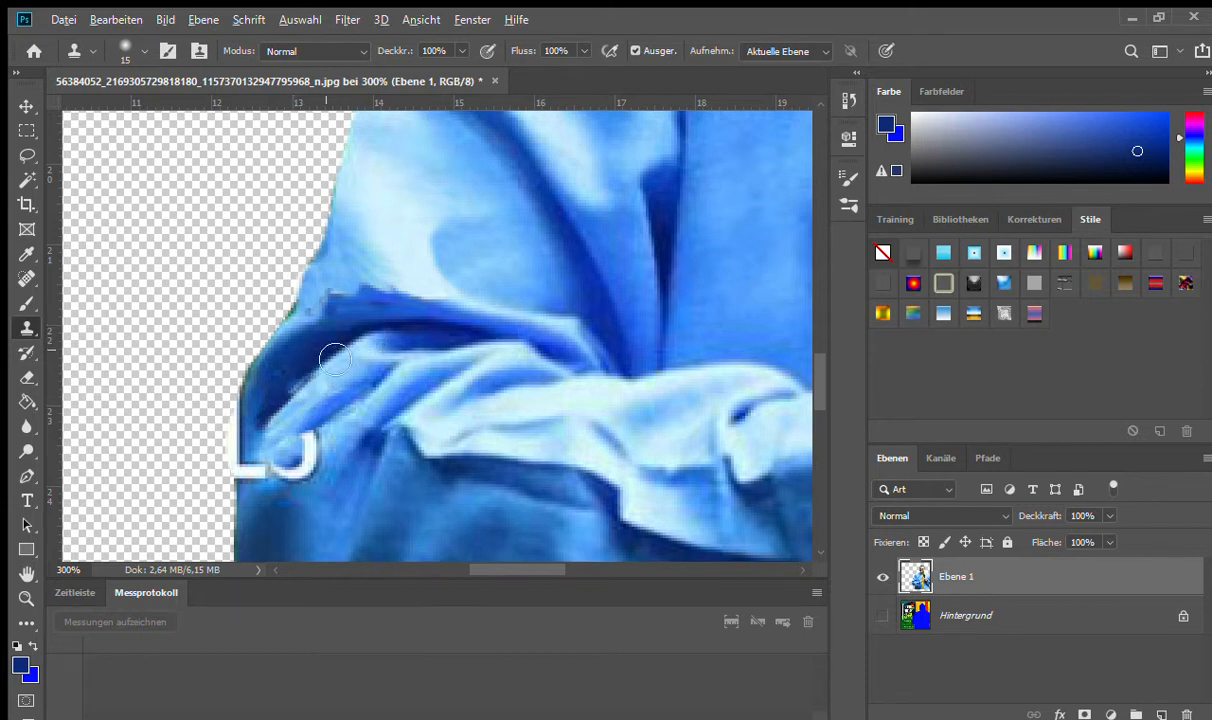
Step: Clone dark shadow fabric along the elbow fold's edge with a smaller Clone Stamp brush, undoing the last stroke
{"action": "left_click_drag", "start_coordinate": [311, 379], "coordinate": [306, 386]}
{"action": "key", "text": "bracketleft"}
{"action": "mouse_move", "coordinate": [327, 352]}
{"action": "left_mouse_down"}
{"action": "mouse_move", "coordinate": [285, 398]}
{"action": "mouse_move", "coordinate": [335, 353]}
{"action": "left_mouse_up"}
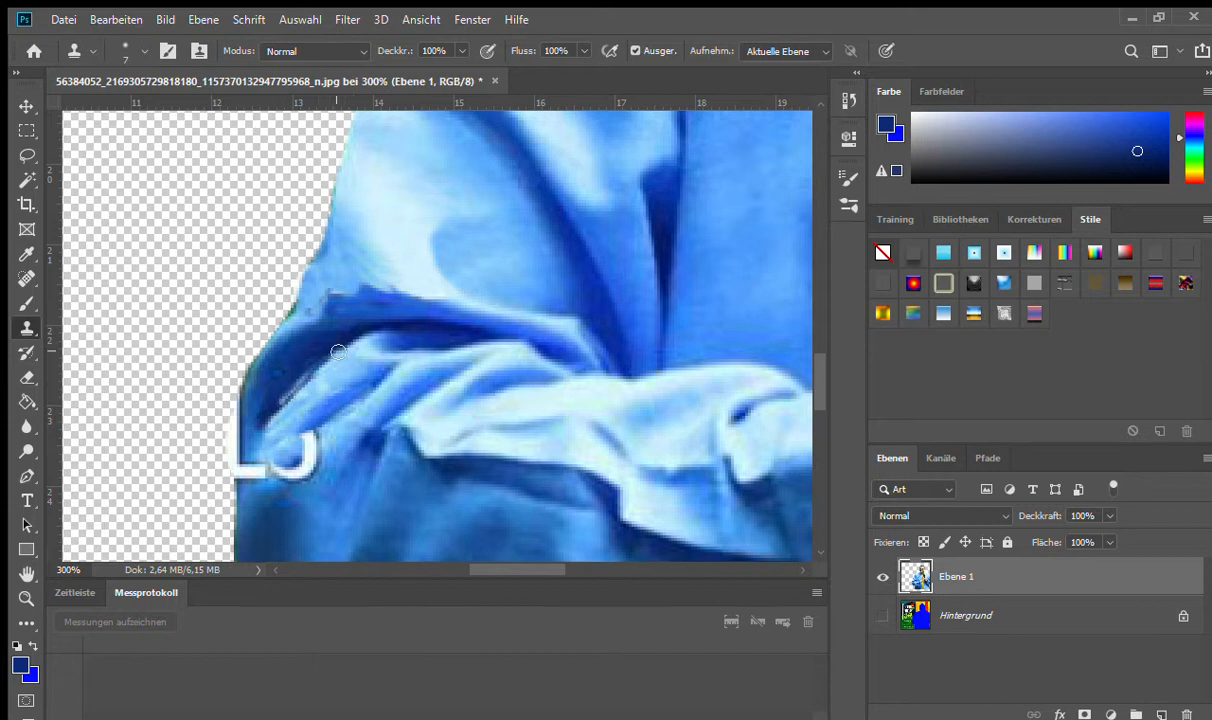
{"action": "key", "text": "ctrl+z"}
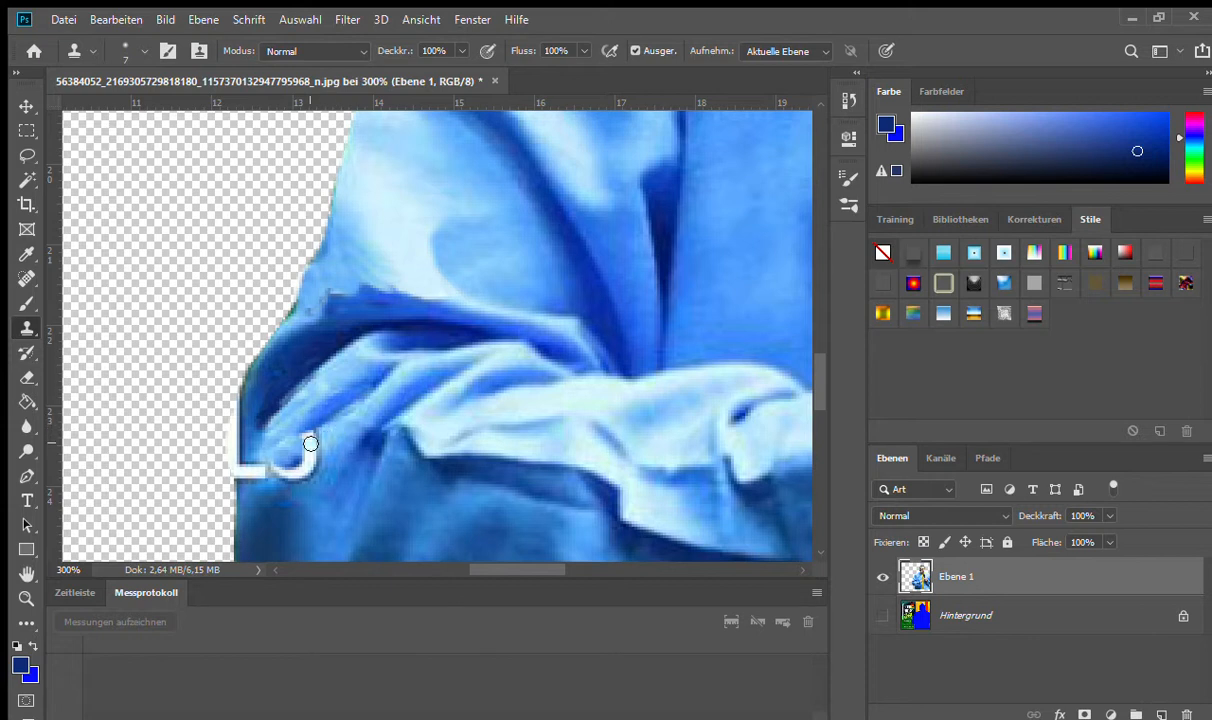
Step: Clone sleeve fabric from the adjacent folds over the S's lower curve and the foot of the L
{"action": "left_click", "coordinate": [344, 430], "text": "alt"}
{"action": "mouse_move", "coordinate": [320, 425]}
{"action": "left_mouse_down"}
{"action": "mouse_move", "coordinate": [290, 440]}
{"action": "mouse_move", "coordinate": [326, 447]}
{"action": "left_mouse_up"}
{"action": "left_click", "coordinate": [321, 445]}
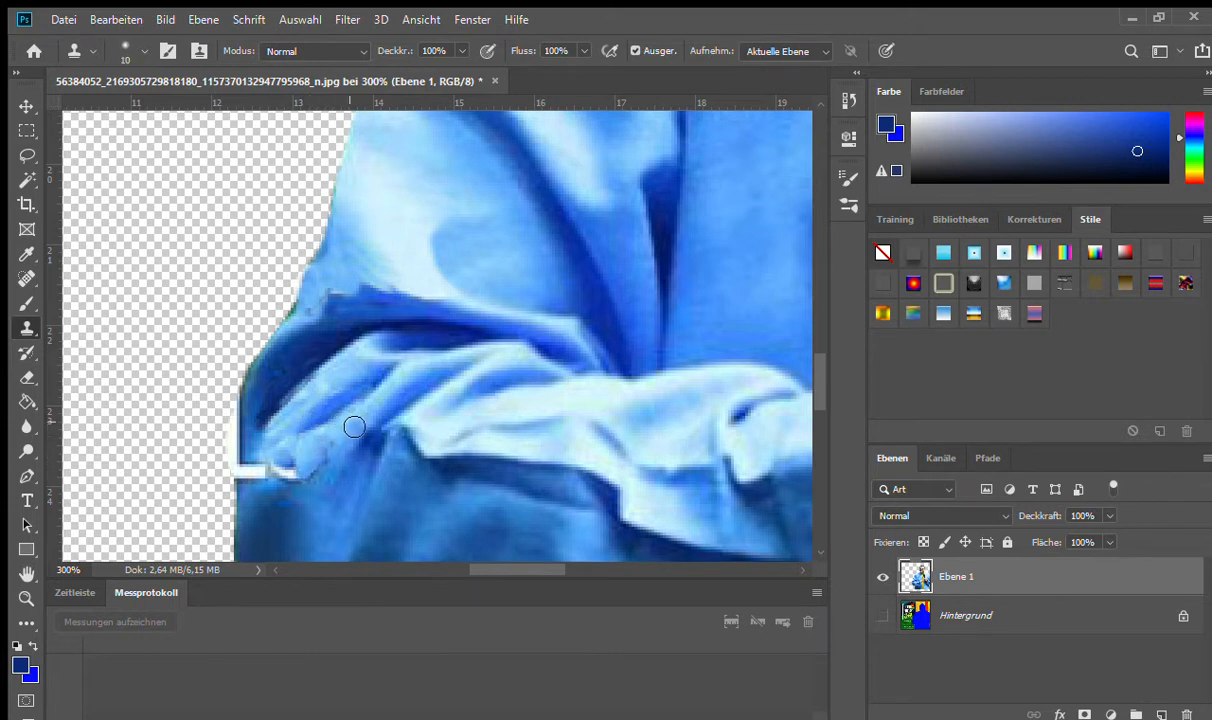
{"action": "key", "text": "bracketright"}
{"action": "key", "text": "bracketright"}
{"action": "key", "text": "bracketright"}
{"action": "mouse_move", "coordinate": [361, 424]}
{"action": "left_mouse_down"}
{"action": "mouse_move", "coordinate": [305, 450]}
{"action": "mouse_move", "coordinate": [289, 477]}
{"action": "mouse_move", "coordinate": [281, 455]}
{"action": "mouse_move", "coordinate": [261, 479]}
{"action": "mouse_move", "coordinate": [252, 472]}
{"action": "mouse_move", "coordinate": [269, 453]}
{"action": "mouse_move", "coordinate": [268, 475]}
{"action": "mouse_move", "coordinate": [246, 473]}
{"action": "mouse_move", "coordinate": [248, 491]}
{"action": "left_mouse_up"}
Step: Clone fabric over the remaining white of the L along the elbow's outer edge with the Clone Stamp
{"action": "left_click", "coordinate": [345, 375], "text": "alt"}
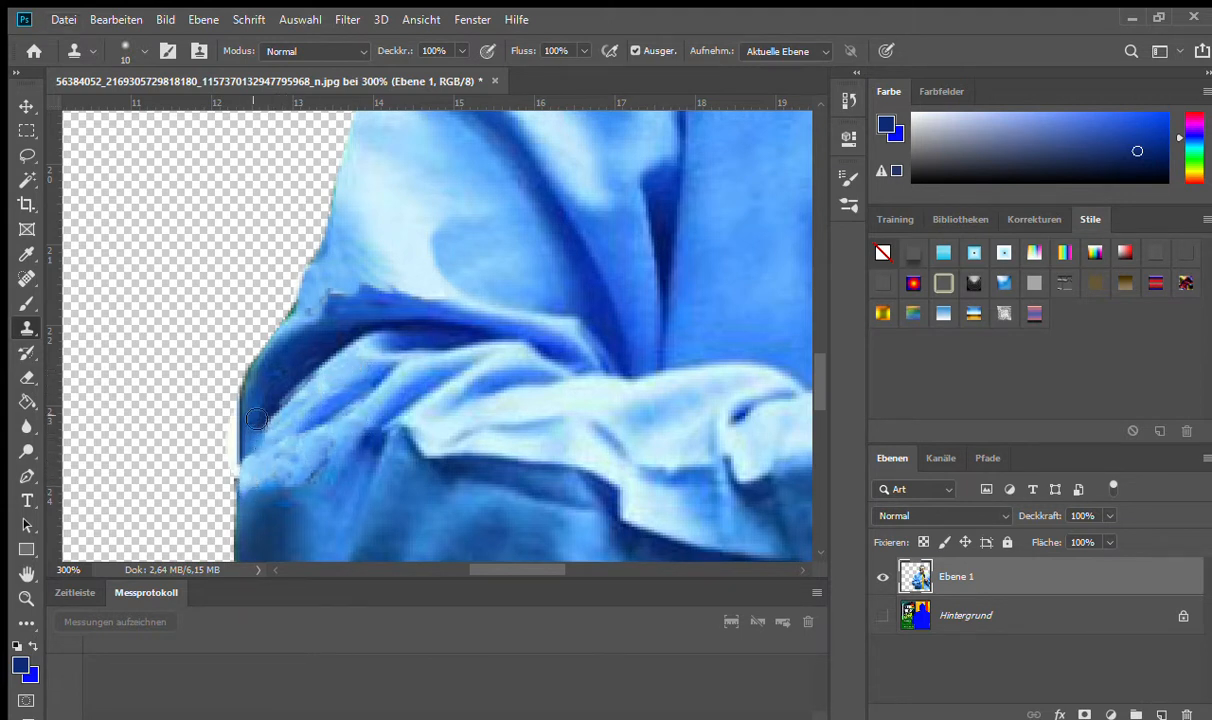
{"action": "key", "text": "i"}
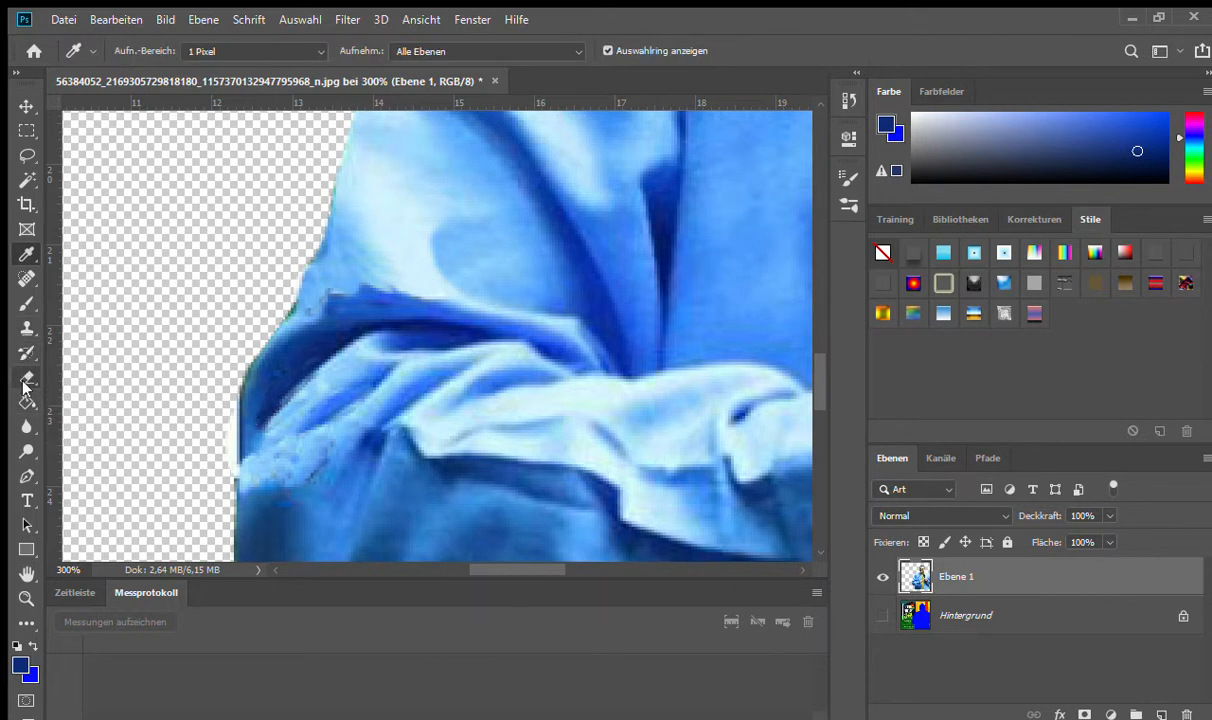
{"action": "left_click", "coordinate": [24, 330]}
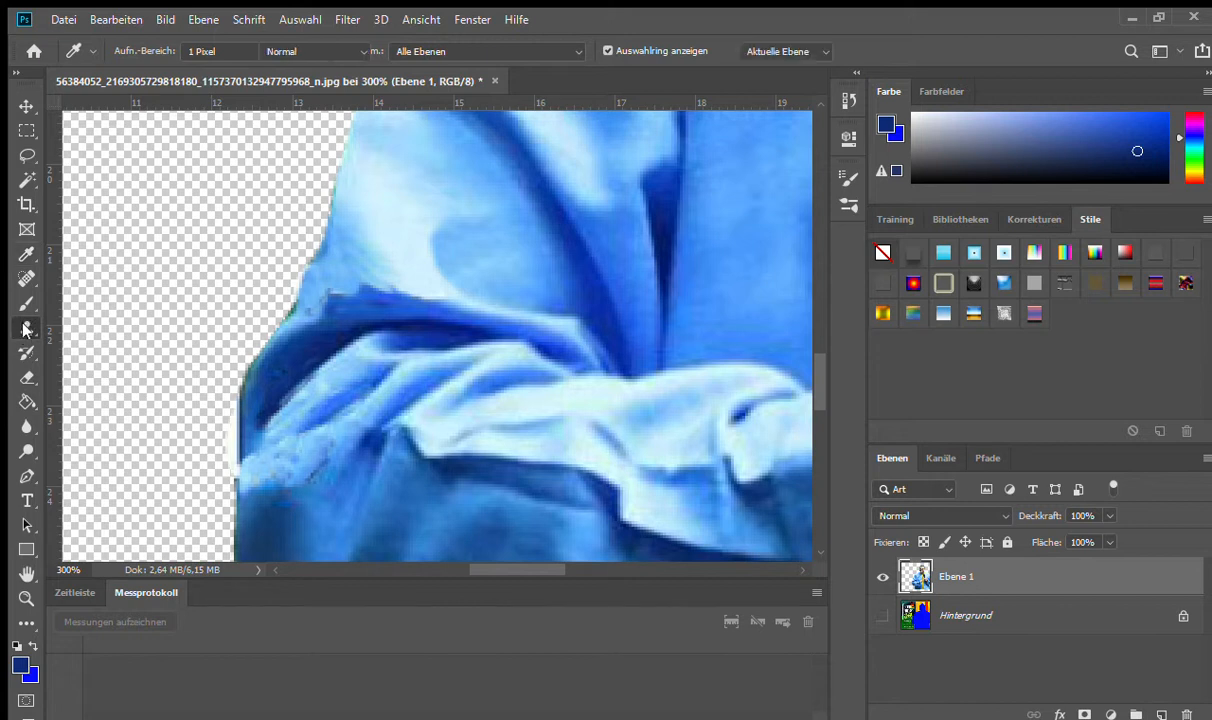
{"action": "left_click", "coordinate": [241, 440], "text": "alt"}
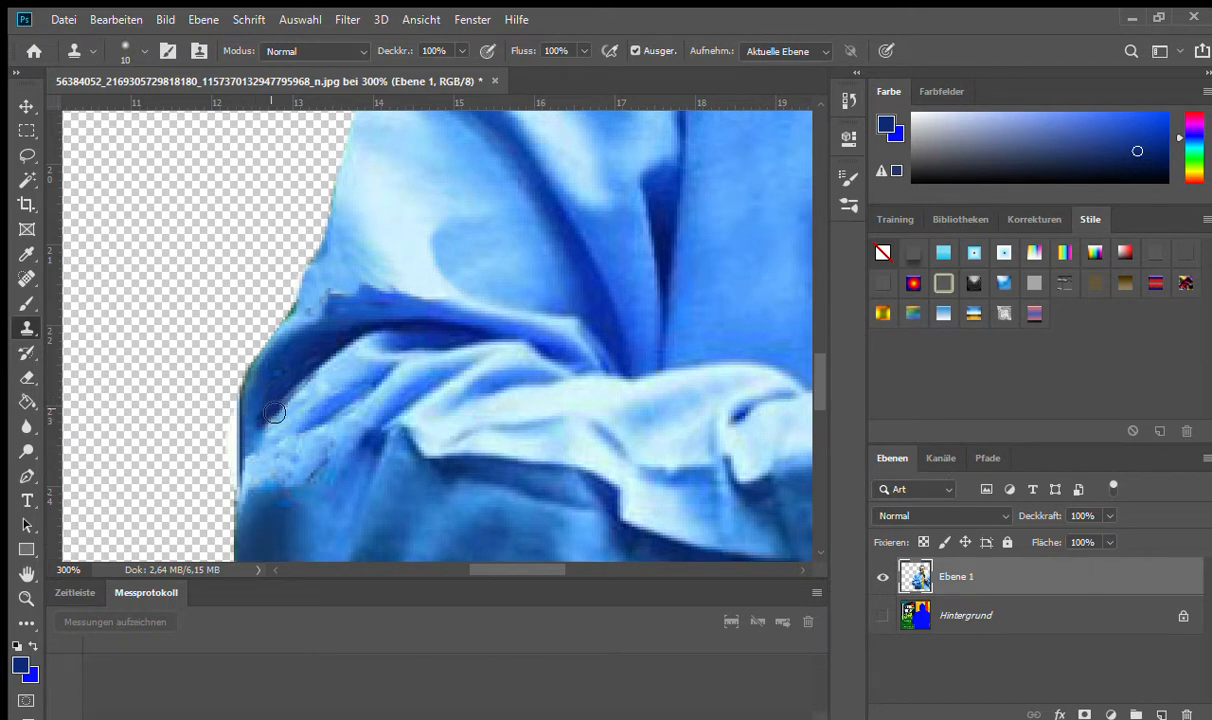
Step: Sample blue tones from the sleeve with the Eyedropper and touch up the elbow's edge and lower folds with a 2 px brush
{"action": "key", "text": "i"}
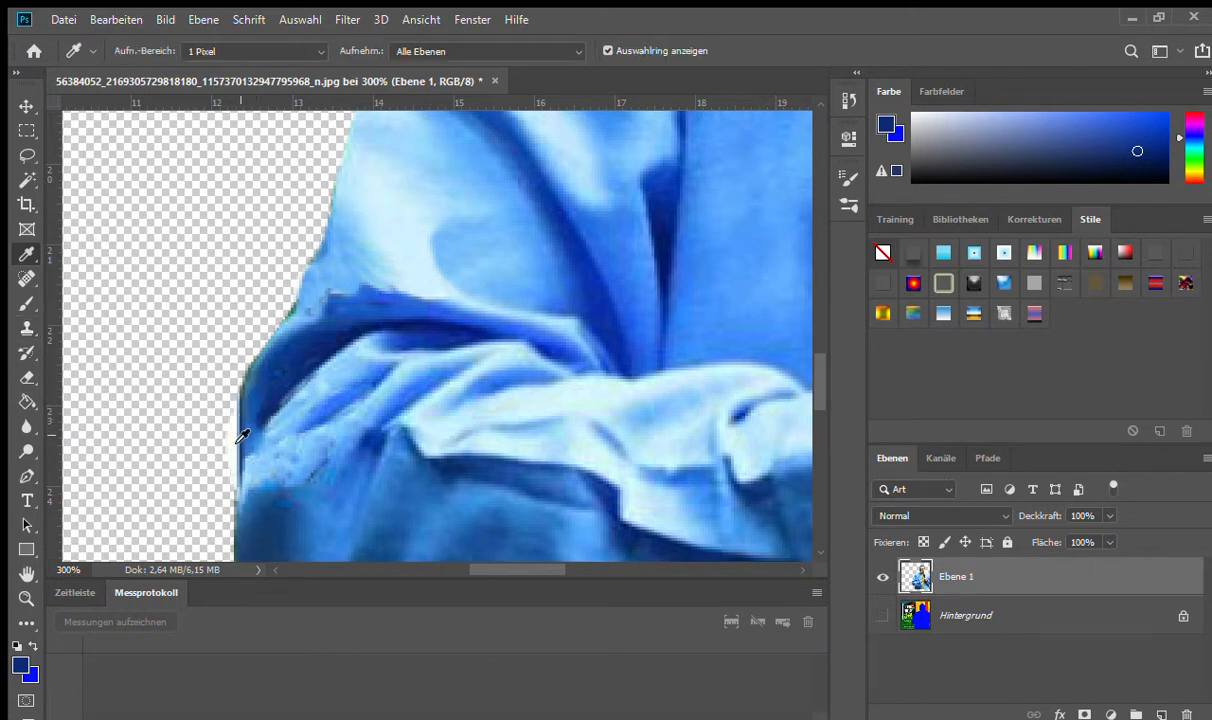
{"action": "left_click", "coordinate": [239, 441]}
{"action": "left_click_drag", "start_coordinate": [241, 402], "coordinate": [240, 410]}
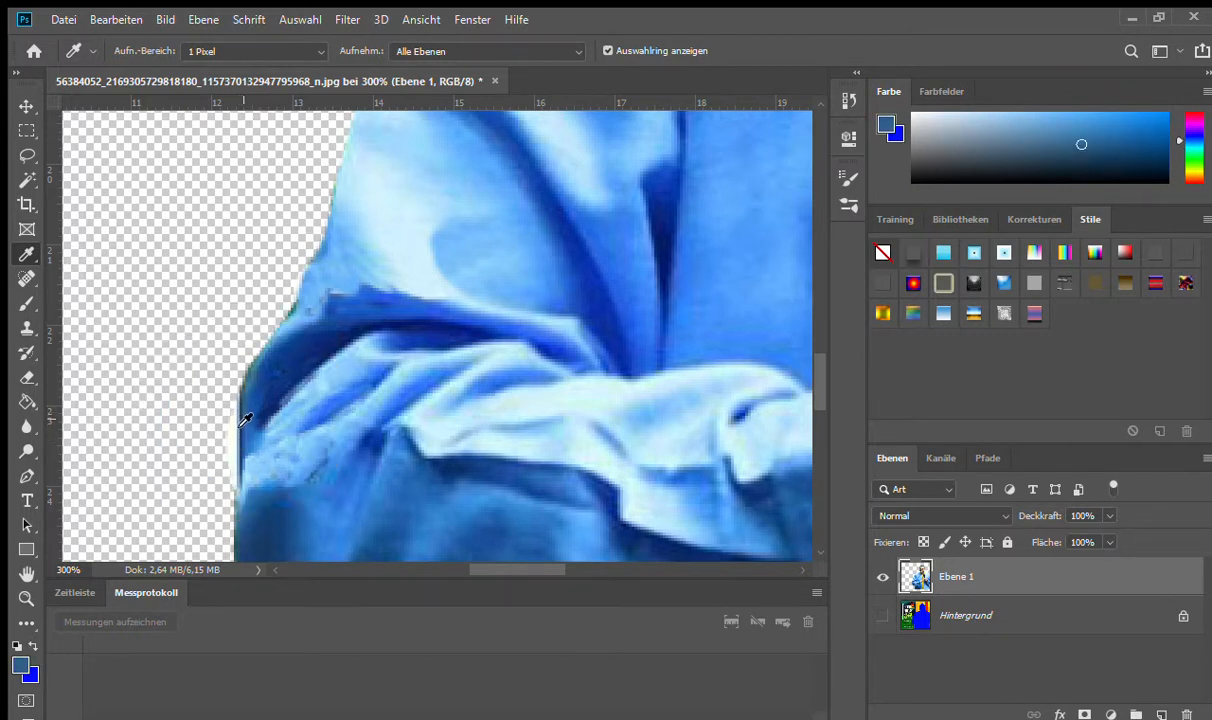
{"action": "key", "text": "b"}
{"action": "key", "text": "bracketleft"}
{"action": "key", "text": "bracketleft"}
{"action": "key", "text": "bracketleft"}
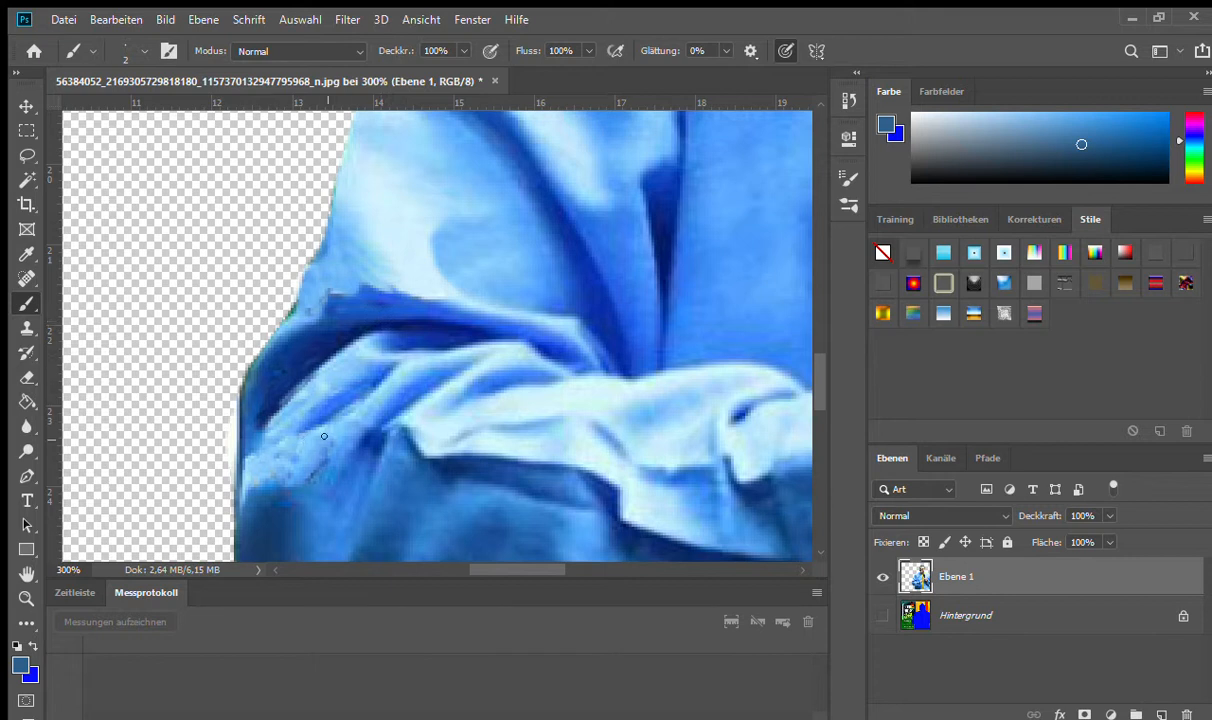
{"action": "key", "text": "i"}
{"action": "left_click", "coordinate": [304, 486]}
{"action": "key", "text": "b"}
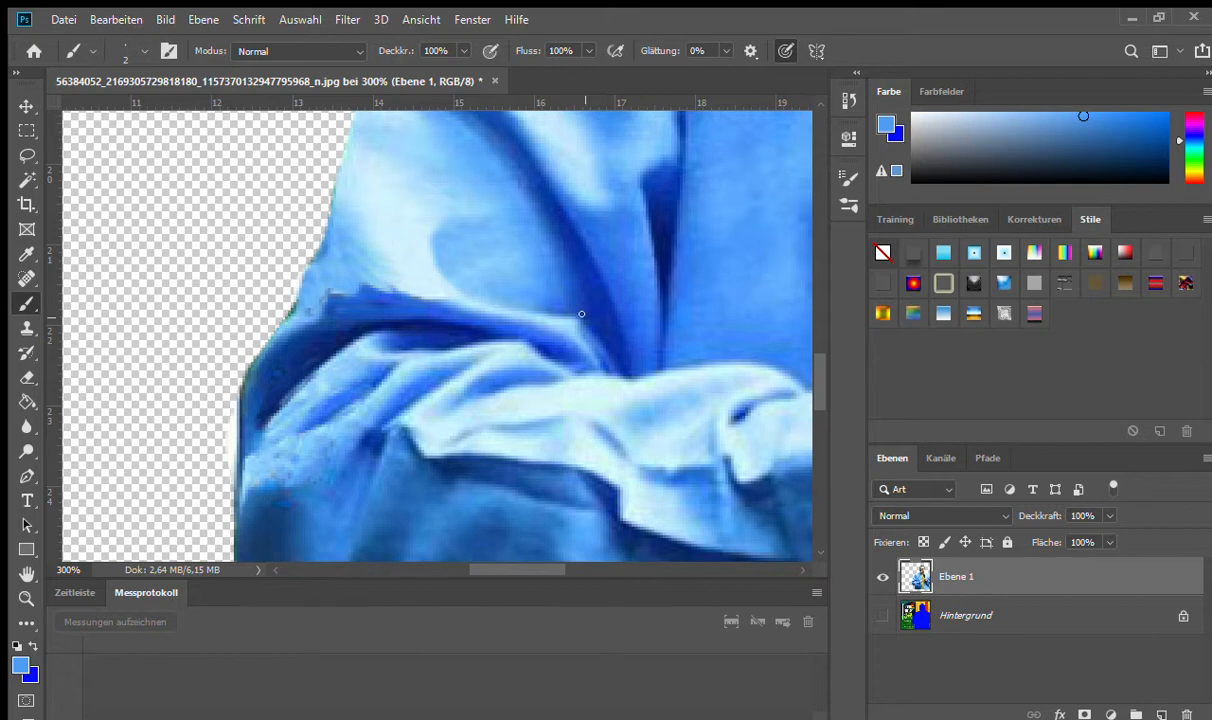
Step: Examine the retouched elbow at several magnifications, down to 100%
{"action": "key", "text": "z"}
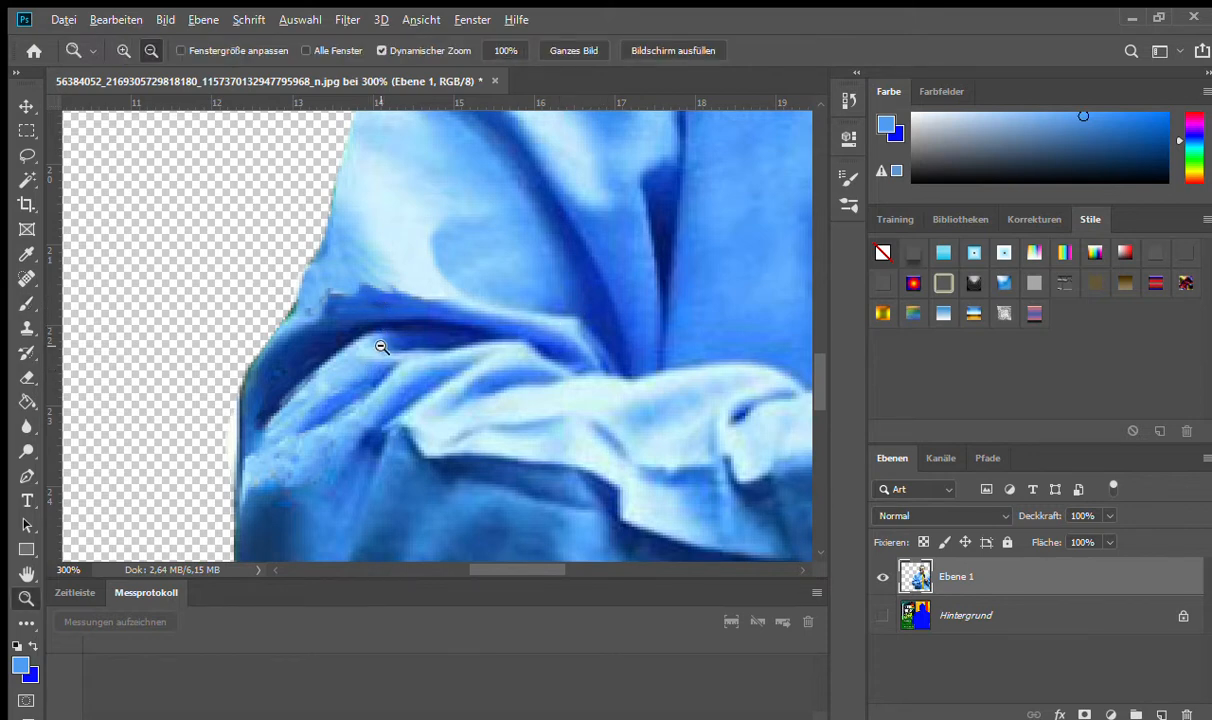
{"action": "left_click", "coordinate": [382, 346], "text": "alt"}
{"action": "scroll", "coordinate": [438, 350], "scroll_direction": "down", "scroll_amount": 4}
{"action": "scroll", "coordinate": [438, 322], "scroll_direction": "up", "scroll_amount": 5}
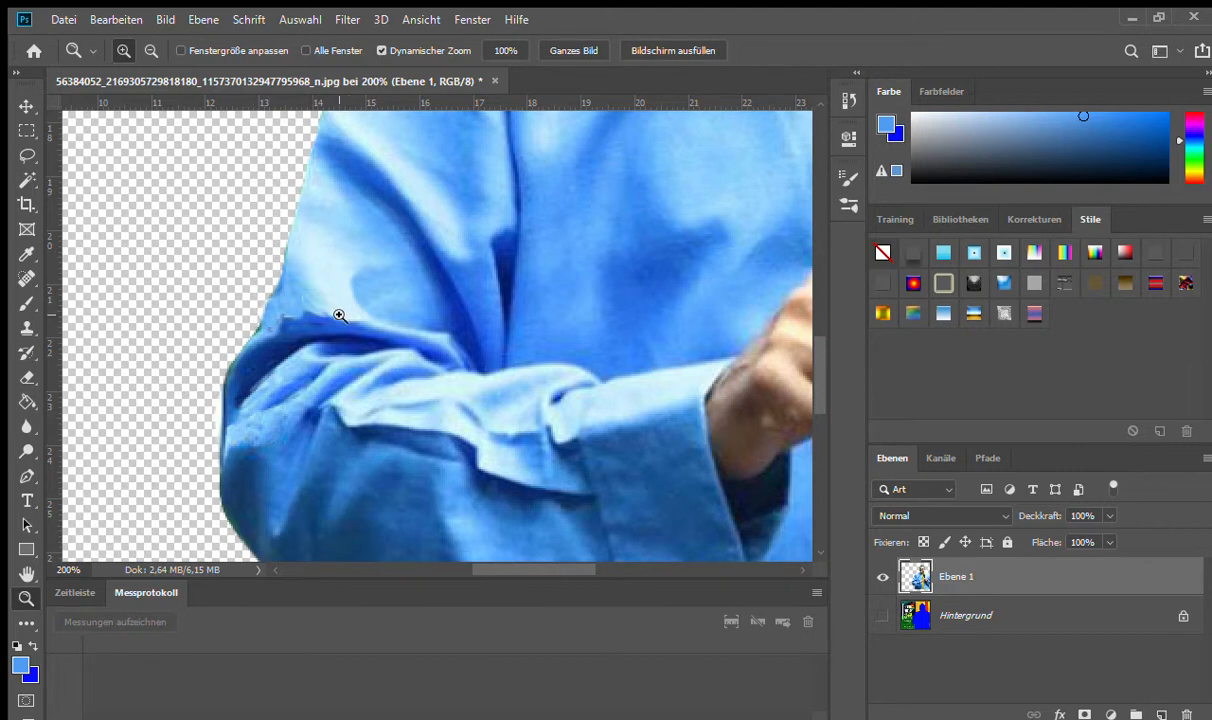
{"action": "left_click", "coordinate": [339, 315]}
{"action": "left_click", "coordinate": [368, 362], "text": "alt"}
{"action": "left_click", "coordinate": [368, 362], "text": "alt"}
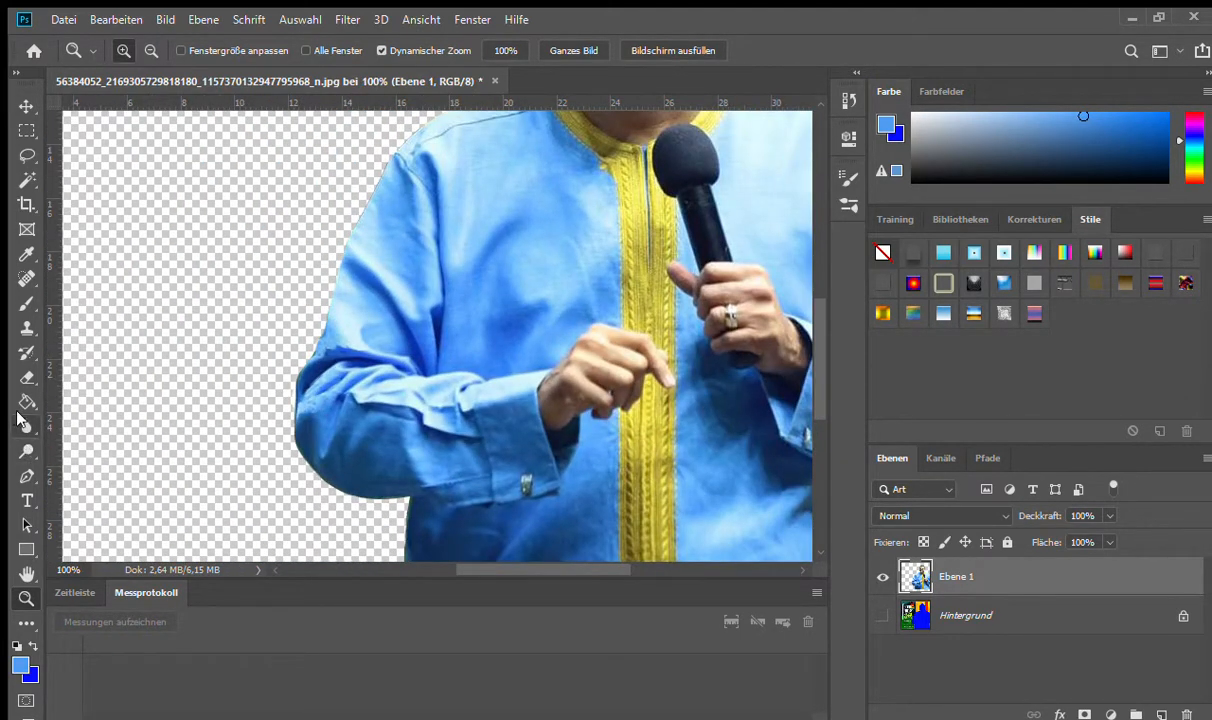
Step: Smooth the dark fold shadow at the elbow with the Smudge tool at 13 px and 50% strength
{"action": "left_click", "coordinate": [23, 429]}
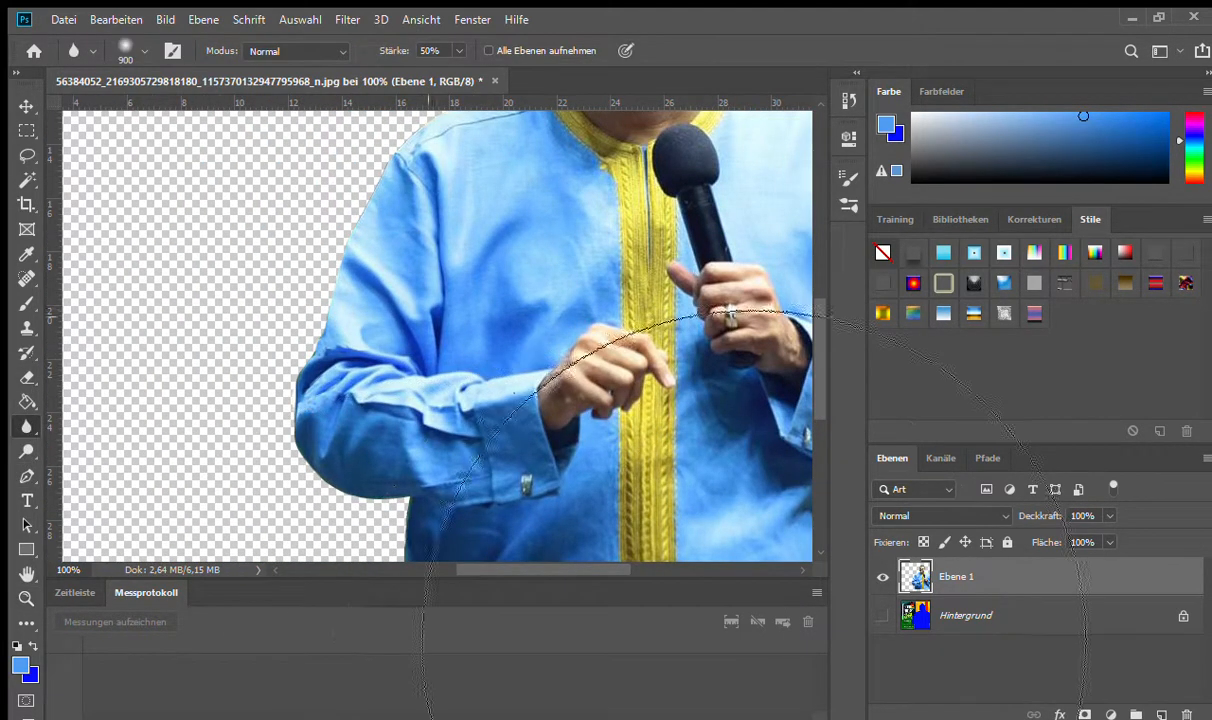
{"action": "left_click", "coordinate": [26, 449], "text": "alt"}
{"action": "left_click", "coordinate": [26, 428], "text": "alt"}
{"action": "left_click", "coordinate": [27, 426], "text": "alt"}
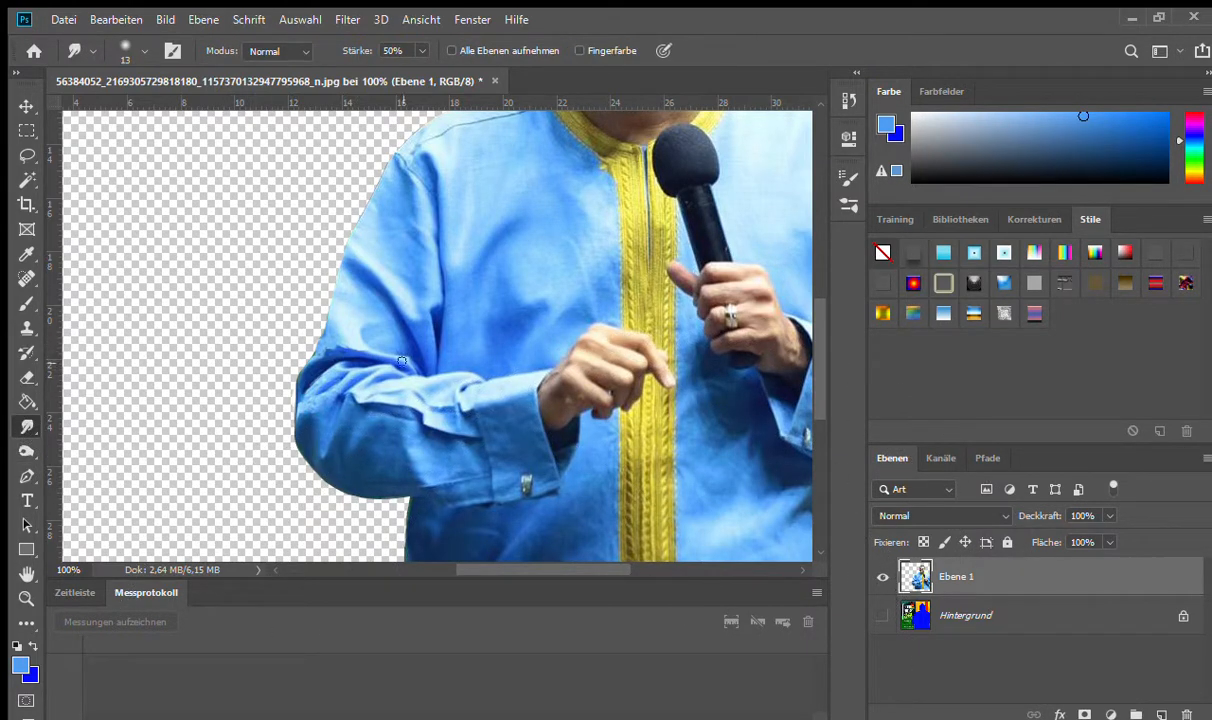
{"action": "key", "text": "z"}
{"action": "left_click", "coordinate": [344, 360]}
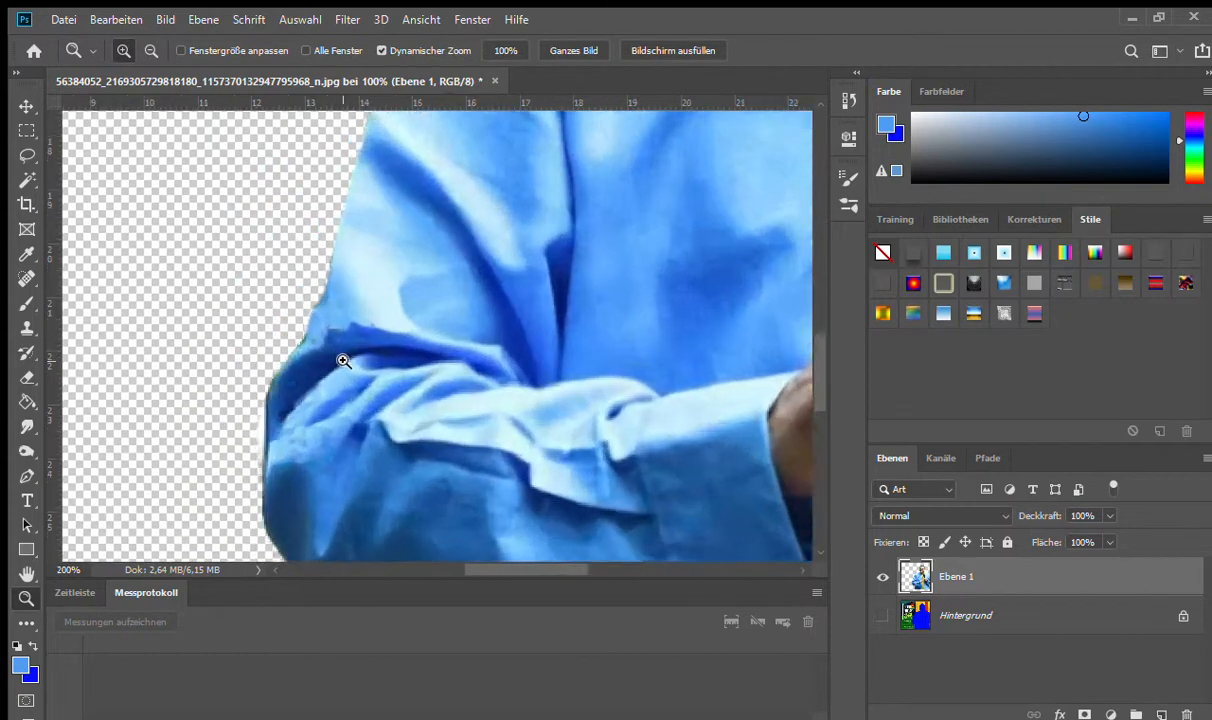
{"action": "left_click", "coordinate": [329, 301]}
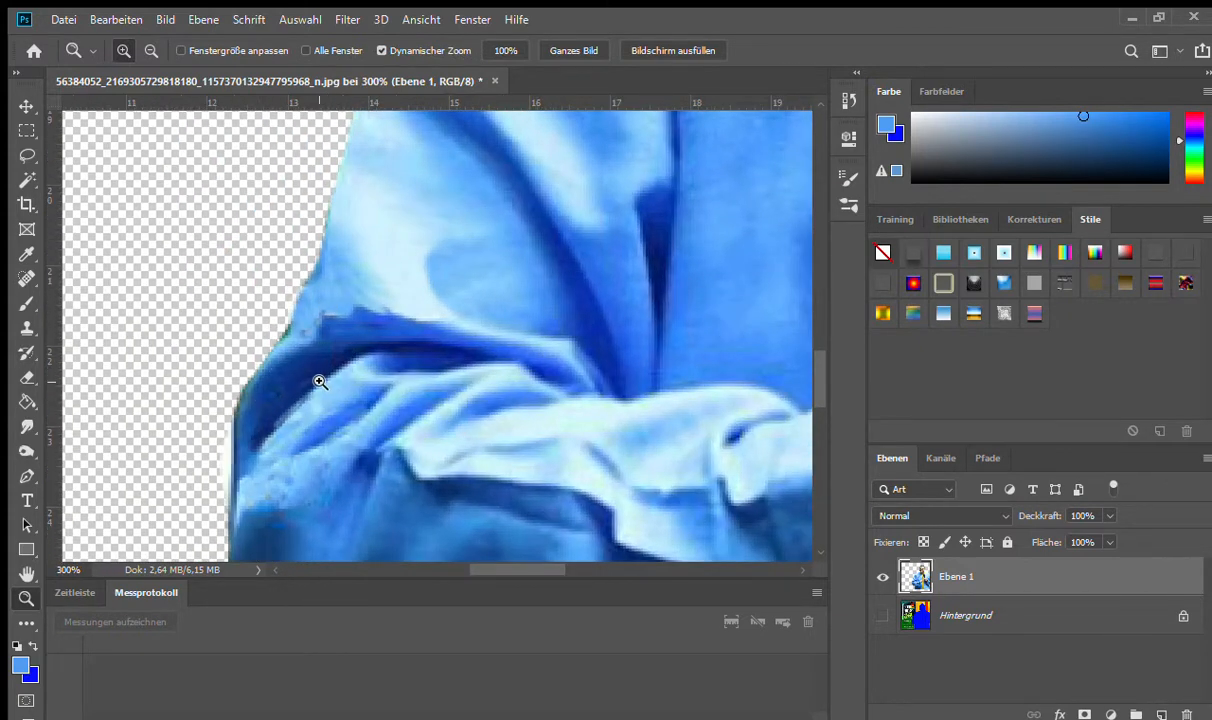
{"action": "left_click", "coordinate": [26, 427]}
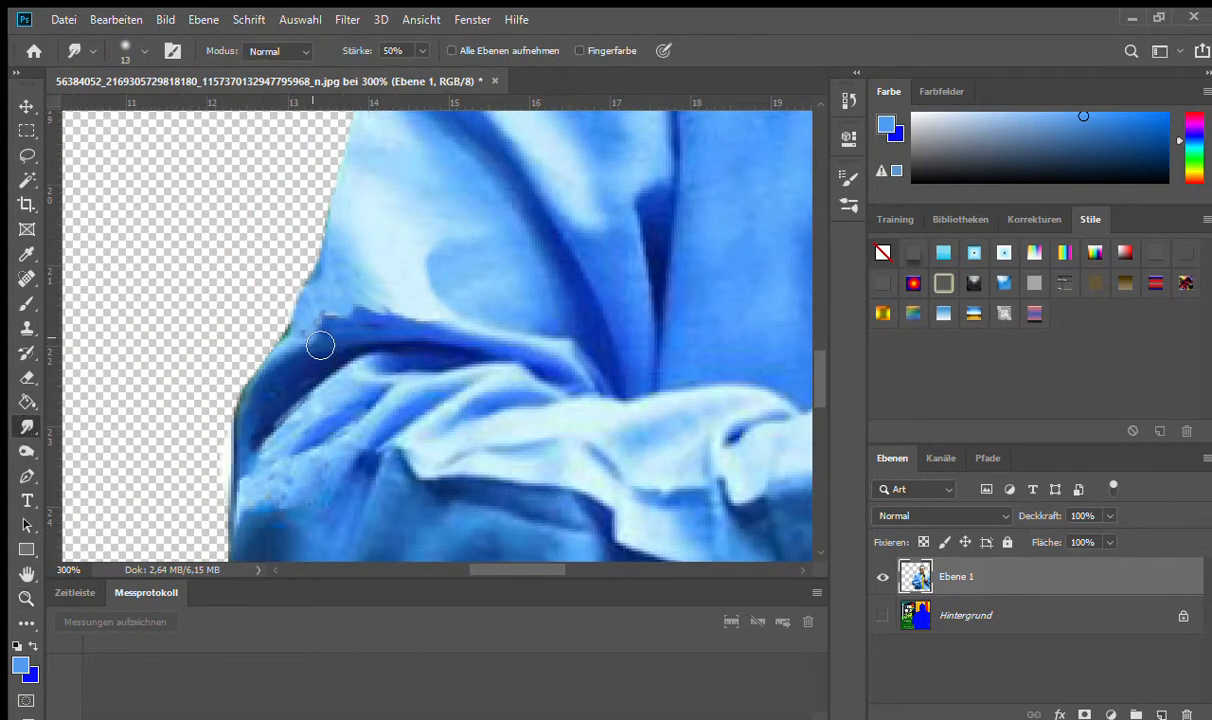
{"action": "mouse_move", "coordinate": [322, 341]}
{"action": "left_mouse_down"}
{"action": "mouse_move", "coordinate": [335, 327]}
{"action": "mouse_move", "coordinate": [322, 349]}
{"action": "mouse_move", "coordinate": [370, 328]}
{"action": "mouse_move", "coordinate": [278, 395]}
{"action": "mouse_move", "coordinate": [345, 335]}
{"action": "mouse_move", "coordinate": [388, 322]}
{"action": "mouse_move", "coordinate": [328, 332]}
{"action": "mouse_move", "coordinate": [335, 410]}
{"action": "mouse_move", "coordinate": [288, 441]}
{"action": "mouse_move", "coordinate": [251, 438]}
{"action": "mouse_move", "coordinate": [247, 423]}
{"action": "left_mouse_up"}
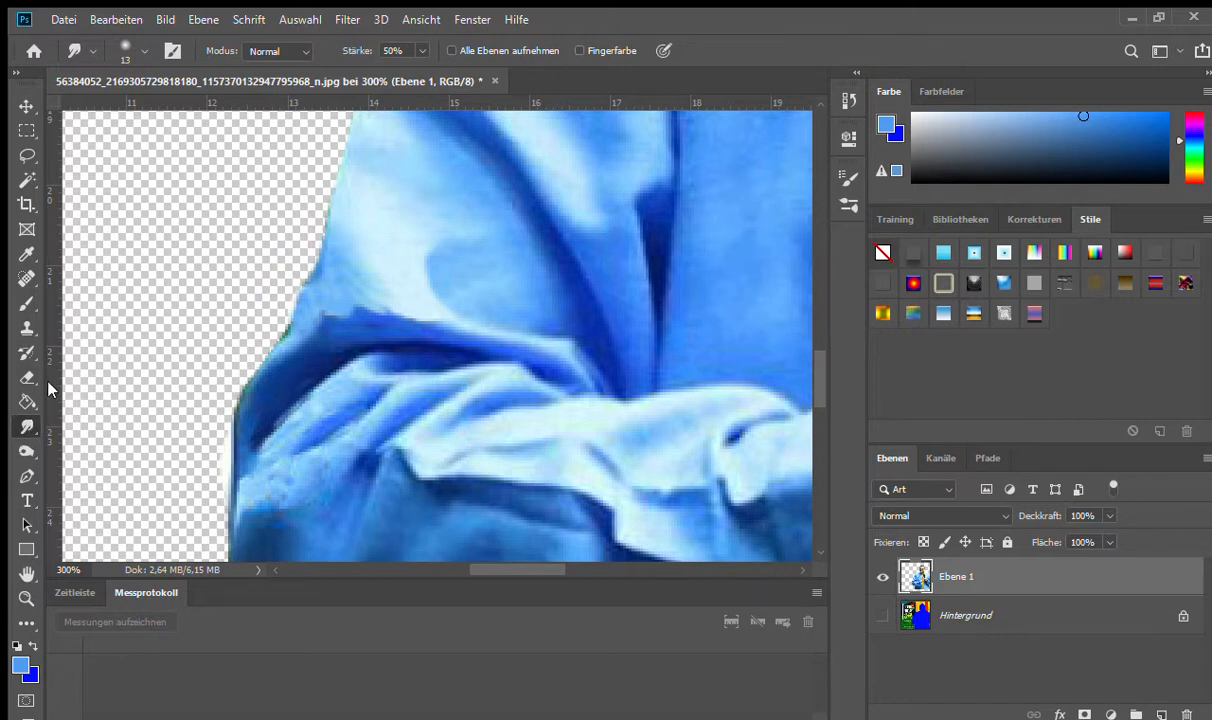
{"action": "left_click_drag", "start_coordinate": [299, 305], "coordinate": [313, 307]}
{"action": "mouse_move", "coordinate": [262, 350]}
{"action": "left_mouse_down"}
{"action": "mouse_move", "coordinate": [292, 298]}
{"action": "mouse_move", "coordinate": [280, 292]}
{"action": "left_mouse_up"}
{"action": "mouse_move", "coordinate": [341, 247]}
{"action": "left_mouse_down"}
{"action": "mouse_move", "coordinate": [312, 250]}
{"action": "mouse_move", "coordinate": [222, 354]}
{"action": "left_mouse_up"}
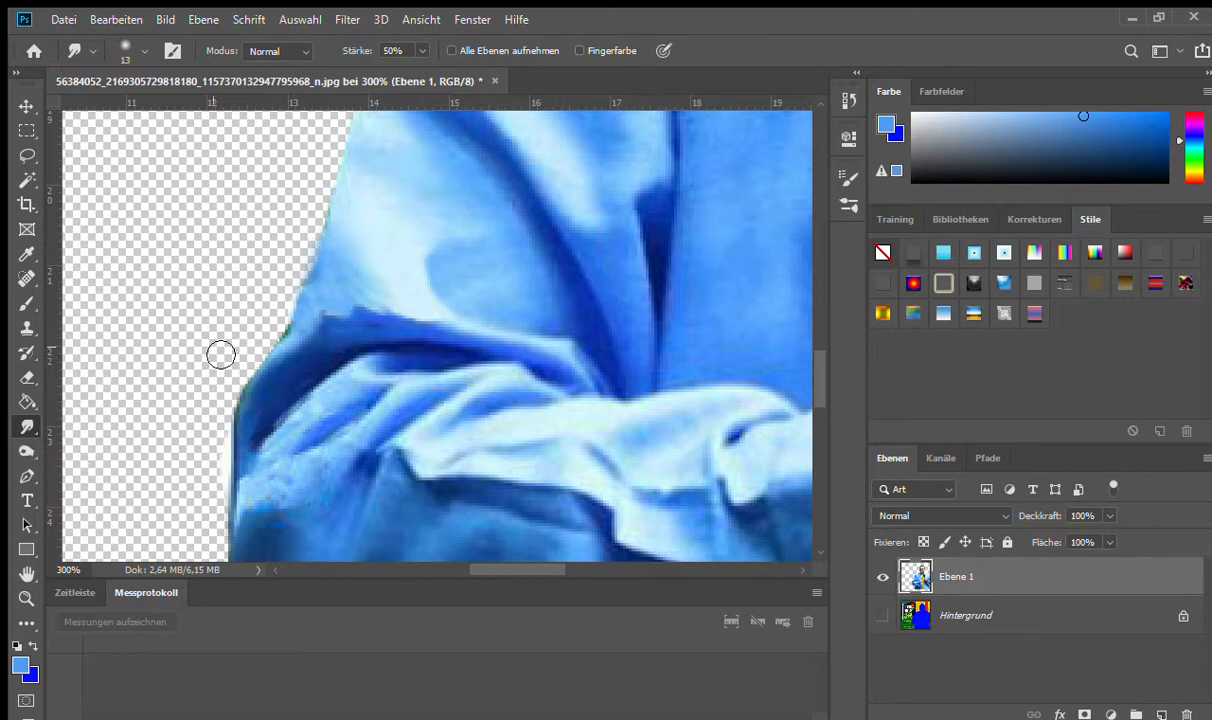
{"action": "mouse_move", "coordinate": [365, 235]}
{"action": "left_mouse_down"}
{"action": "mouse_move", "coordinate": [235, 249]}
{"action": "mouse_move", "coordinate": [394, 231]}
{"action": "mouse_move", "coordinate": [217, 233]}
{"action": "mouse_move", "coordinate": [293, 250]}
{"action": "mouse_move", "coordinate": [385, 229]}
{"action": "mouse_move", "coordinate": [301, 230]}
{"action": "mouse_move", "coordinate": [119, 271]}
{"action": "left_mouse_up"}
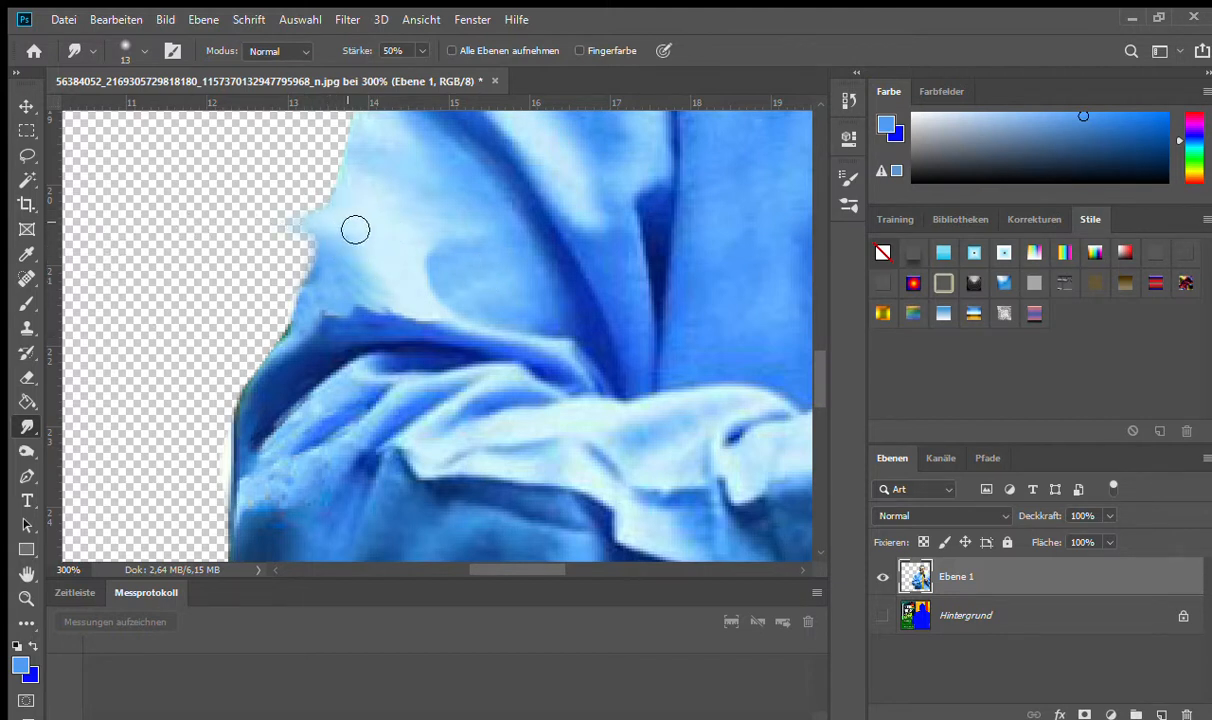
{"action": "left_click_drag", "start_coordinate": [355, 230], "coordinate": [187, 232]}
{"action": "mouse_move", "coordinate": [400, 216]}
{"action": "left_mouse_down"}
{"action": "mouse_move", "coordinate": [271, 196]}
{"action": "mouse_move", "coordinate": [207, 140]}
{"action": "left_mouse_up"}
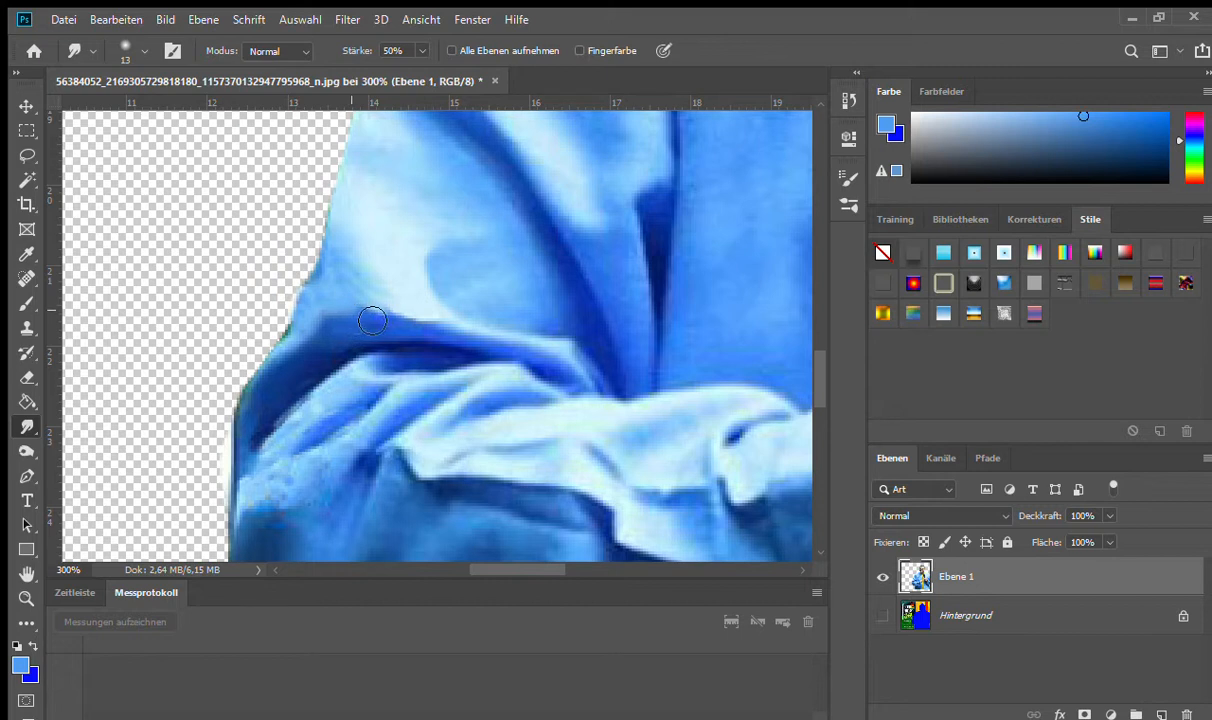
Step: Smudge the jagged upper edge of the elbow fold and the cloned folds below it into smooth transitions
{"action": "left_click_drag", "start_coordinate": [343, 321], "coordinate": [305, 362]}
{"action": "mouse_move", "coordinate": [368, 321]}
{"action": "left_mouse_down"}
{"action": "mouse_move", "coordinate": [392, 306]}
{"action": "mouse_move", "coordinate": [407, 321]}
{"action": "left_mouse_up"}
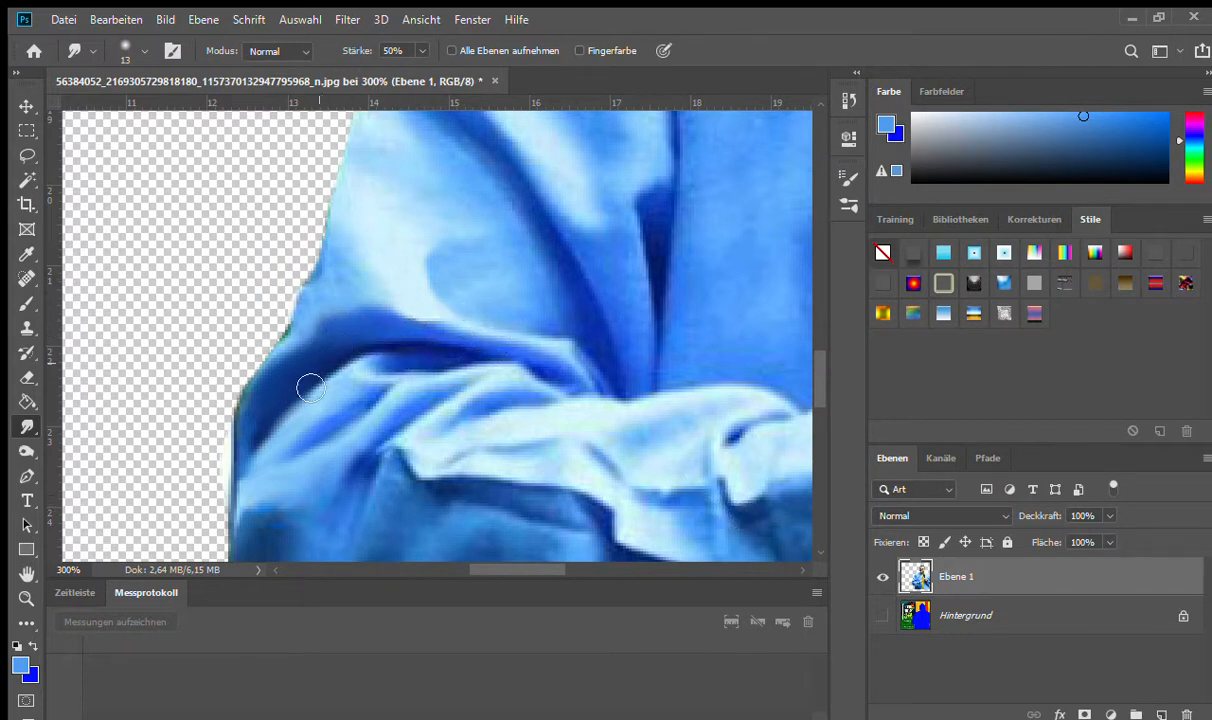
Step: Examine the smoothed elbow and the whole cutout at different magnifications for remaining flaws
{"action": "key", "text": "z"}
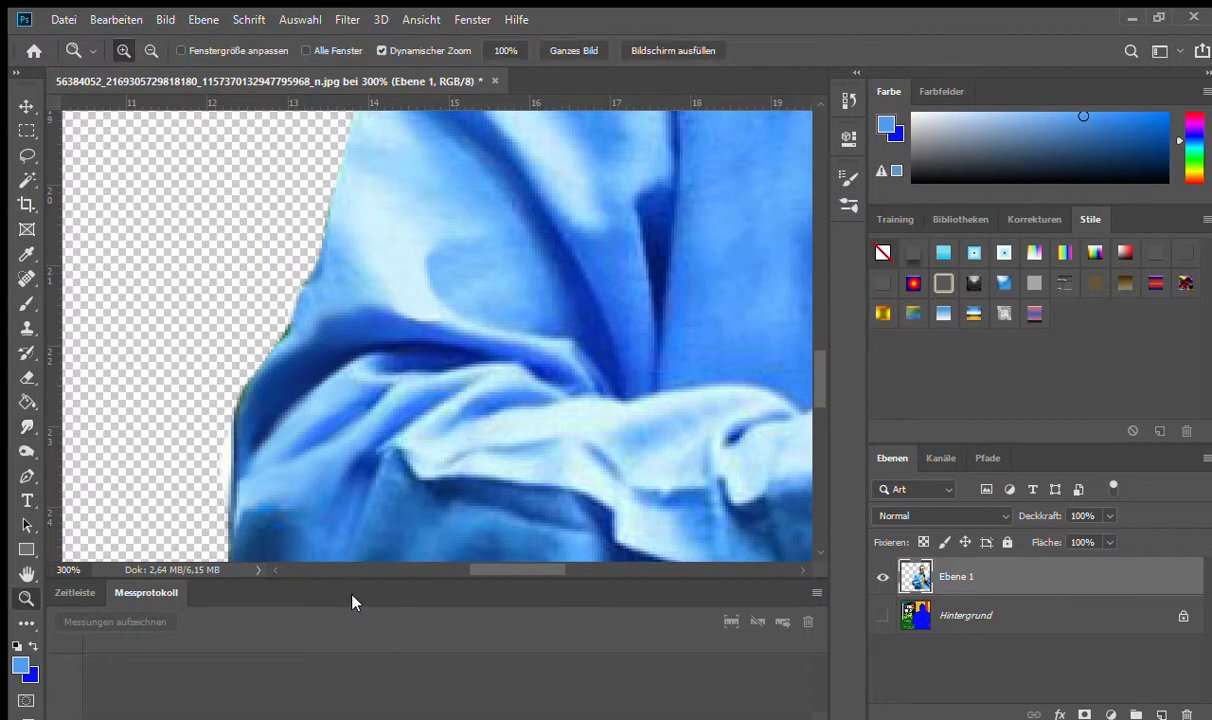
{"action": "left_click", "coordinate": [385, 455], "text": "alt"}
{"action": "left_click", "coordinate": [398, 468], "text": "alt"}
{"action": "left_click", "coordinate": [406, 478], "text": "alt"}
{"action": "left_click", "coordinate": [406, 478], "text": "alt"}
{"action": "left_click_drag", "start_coordinate": [409, 292], "coordinate": [425, 308]}
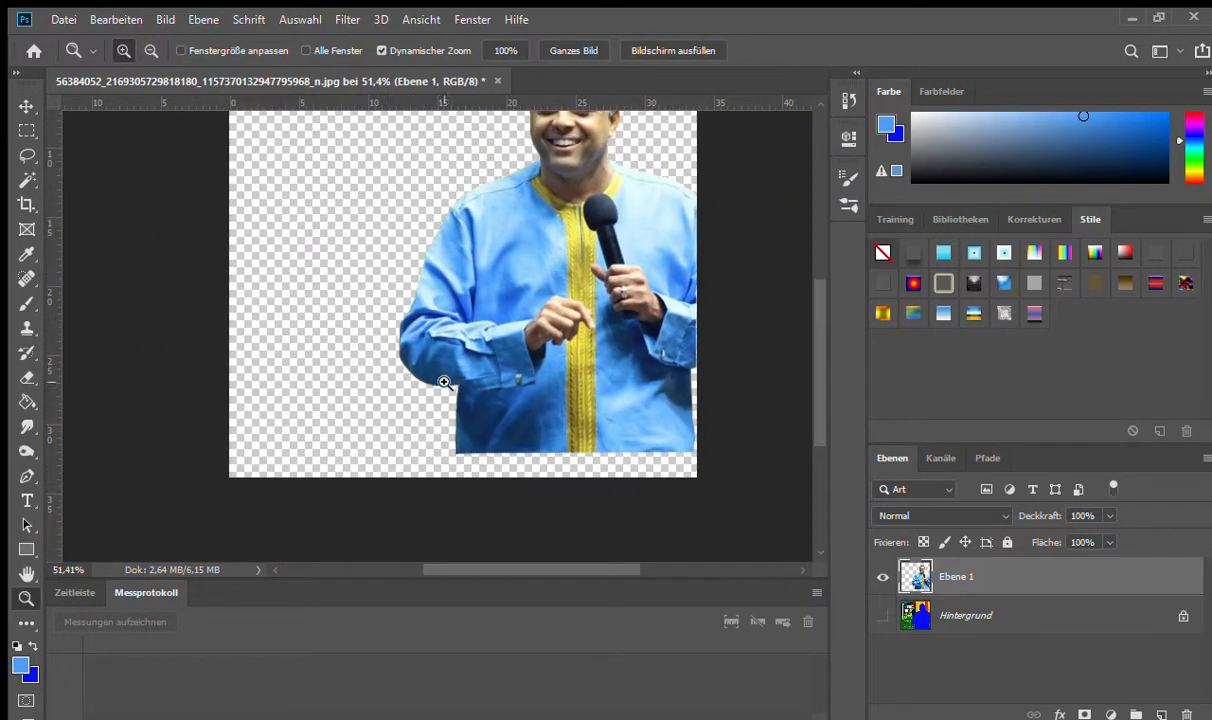
{"action": "left_click", "coordinate": [424, 364]}
{"action": "left_click", "coordinate": [428, 279]}
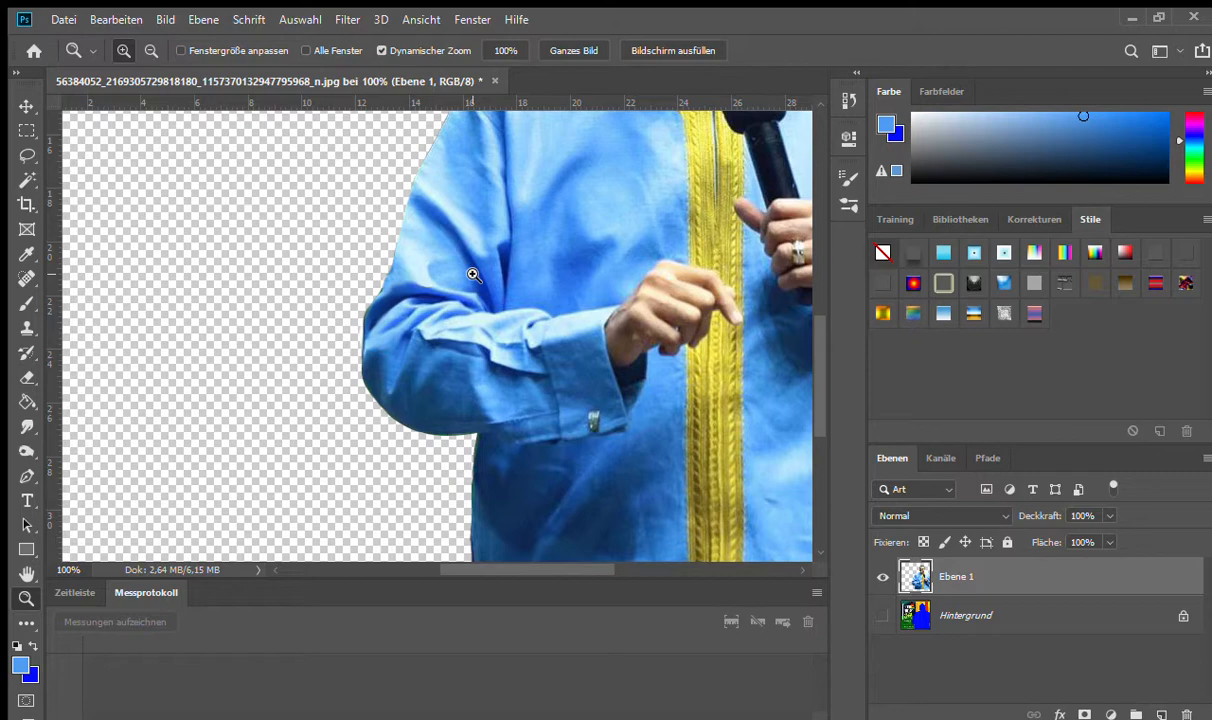
{"action": "left_click", "coordinate": [426, 326]}
{"action": "left_click", "coordinate": [430, 325]}
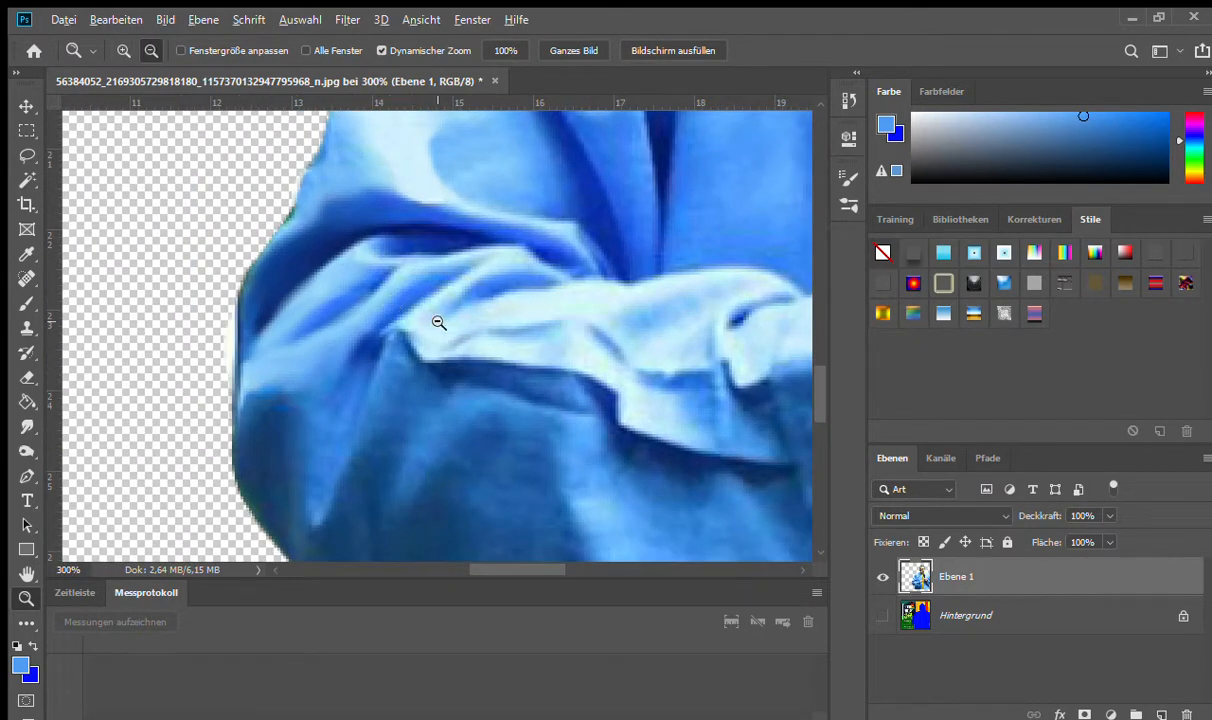
{"action": "left_click", "coordinate": [438, 322], "text": "alt"}
{"action": "left_click", "coordinate": [411, 318], "text": "alt"}
{"action": "left_click", "coordinate": [398, 317], "text": "alt"}
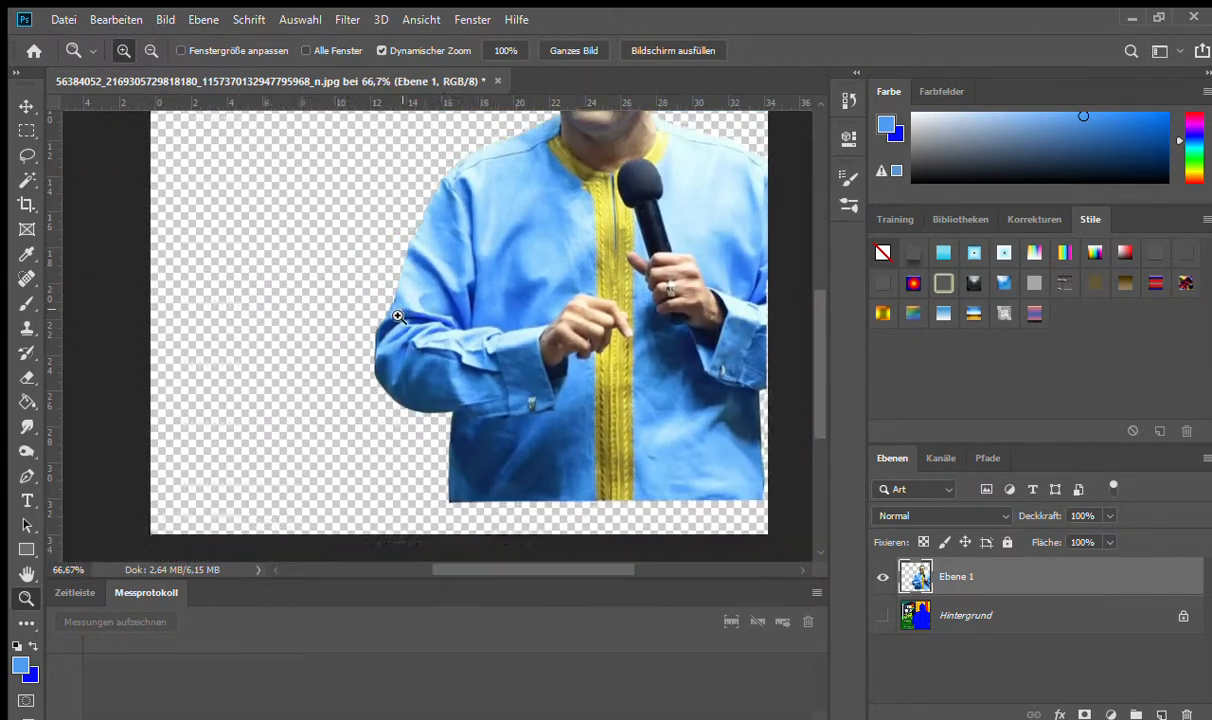
{"action": "scroll", "coordinate": [398, 316], "scroll_direction": "up", "scroll_amount": 3}
{"action": "scroll", "coordinate": [457, 352], "scroll_direction": "down", "scroll_amount": 5}
{"action": "left_click", "coordinate": [447, 336]}
{"action": "left_click", "coordinate": [446, 335]}
{"action": "left_click", "coordinate": [446, 333]}
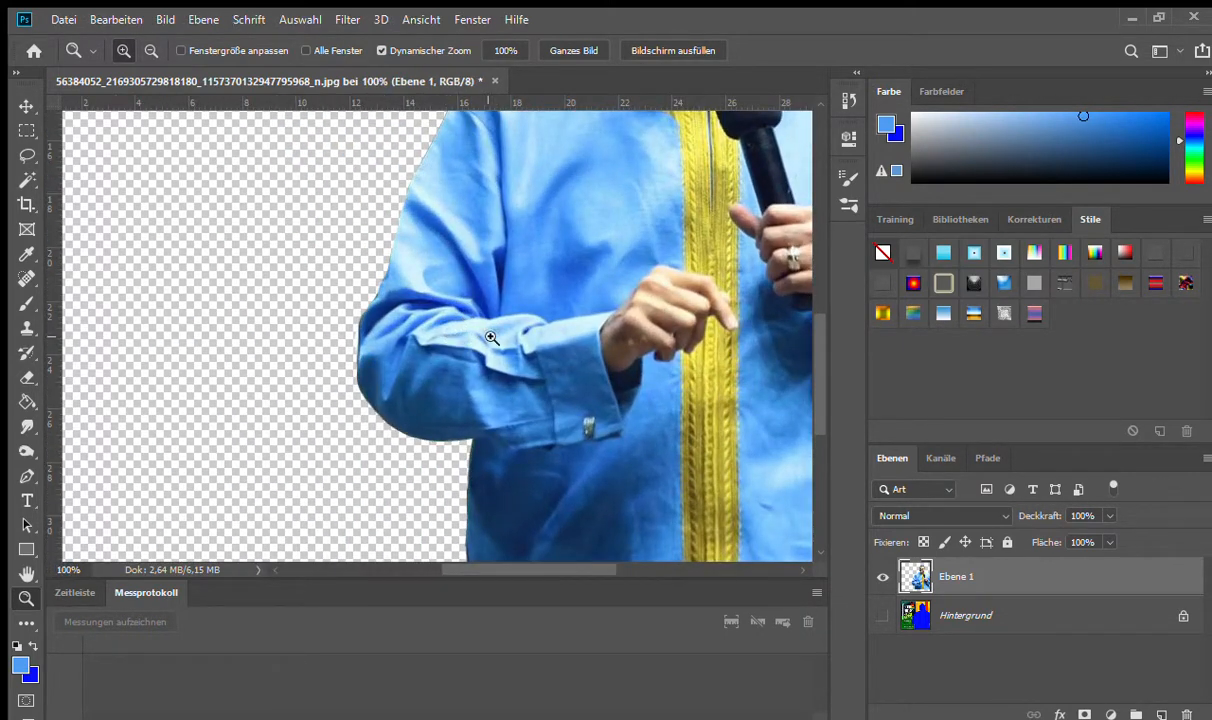
{"action": "left_click", "coordinate": [602, 329], "text": "alt"}
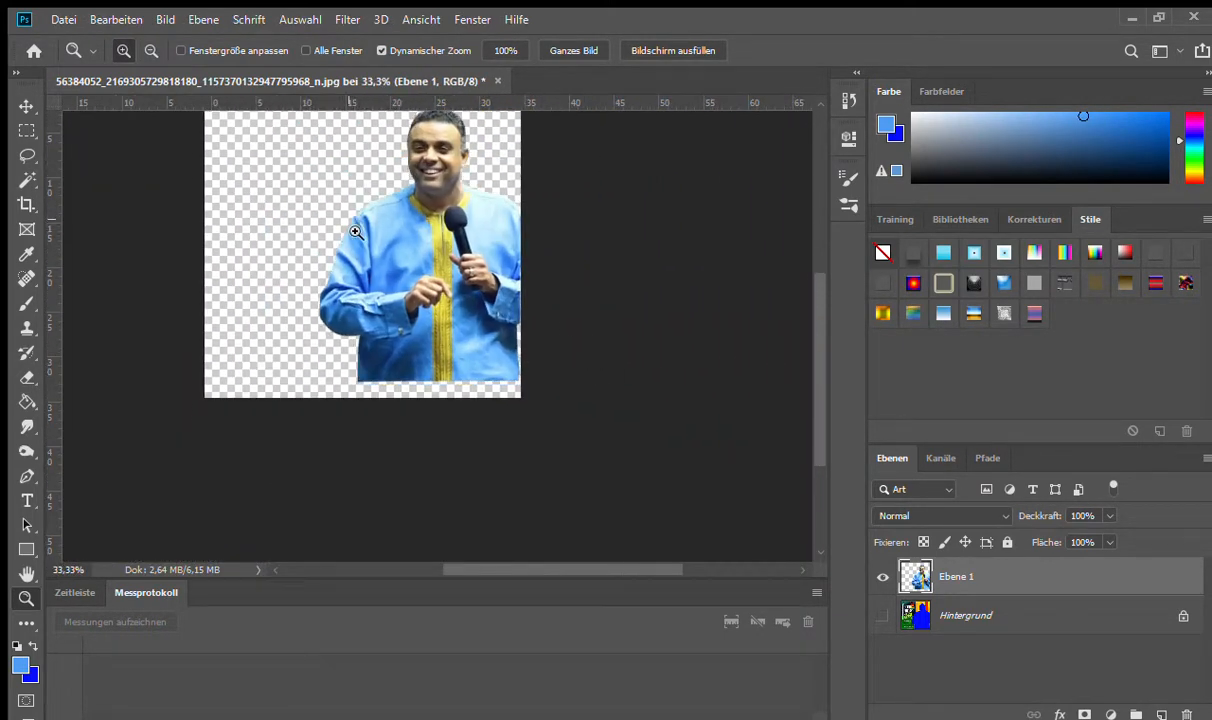
{"action": "left_click", "coordinate": [340, 334]}
{"action": "left_click", "coordinate": [341, 334]}
{"action": "left_click", "coordinate": [341, 334]}
{"action": "left_click", "coordinate": [316, 403], "text": "alt"}
{"action": "left_click", "coordinate": [316, 403], "text": "alt"}
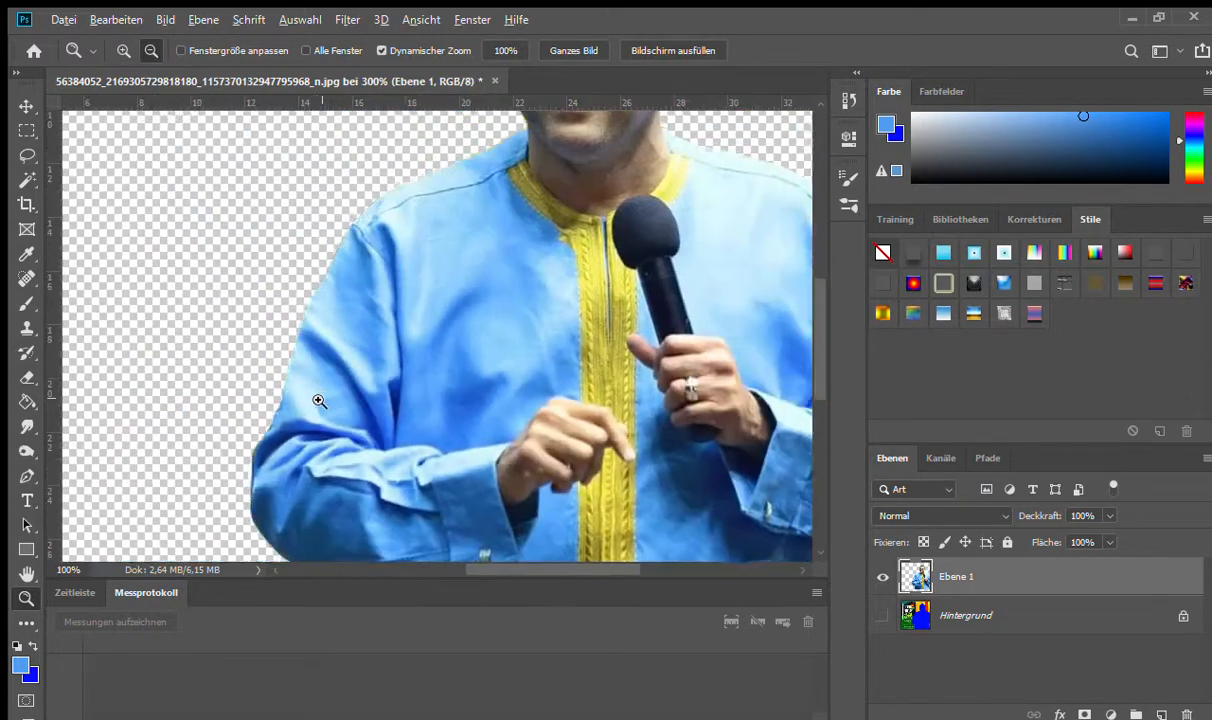
Step: Erase the leftover fringe along the sleeve's outer edge just above the elbow with the Eraser at 15 px
{"action": "left_click", "coordinate": [319, 401]}
{"action": "key", "text": "e"}
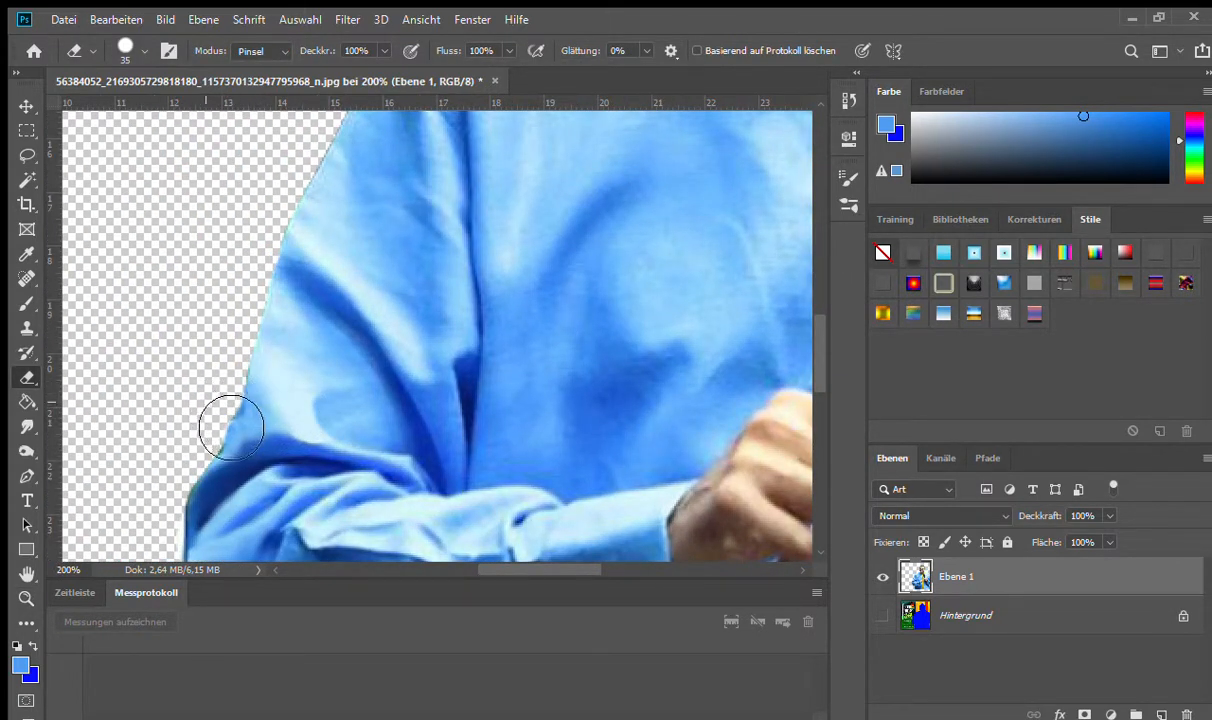
{"action": "key", "text": "bracketleft"}
{"action": "key", "text": "bracketleft"}
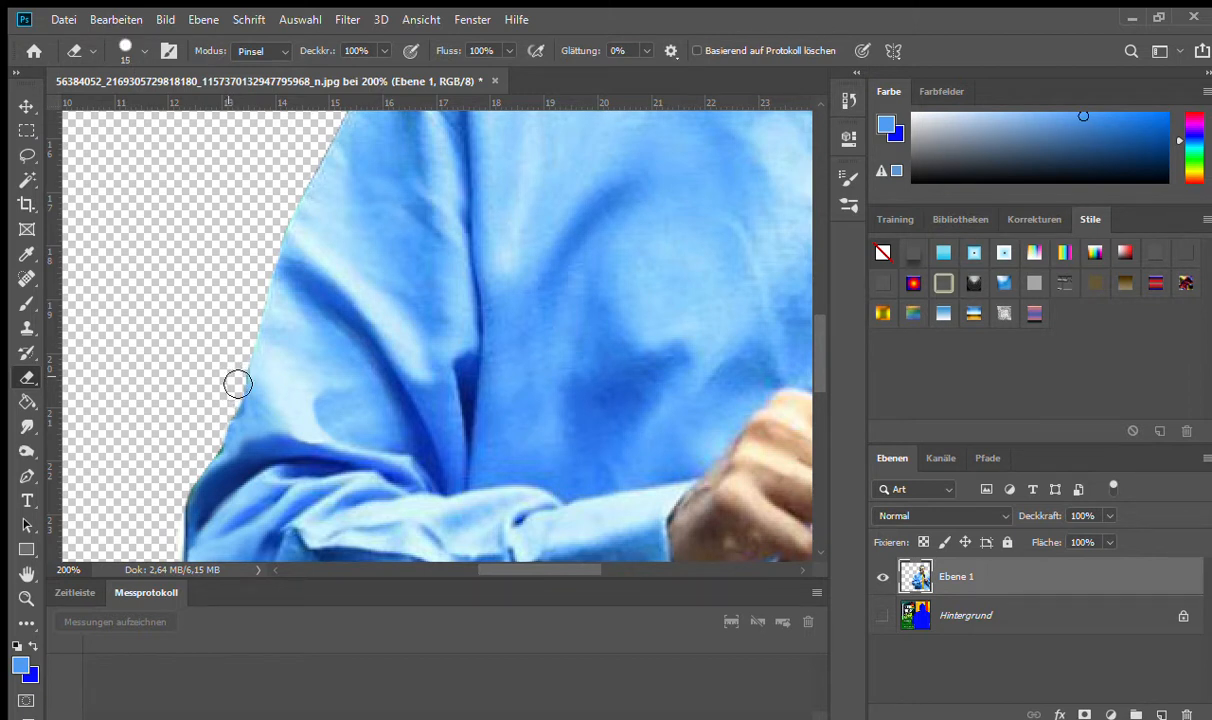
{"action": "mouse_move", "coordinate": [235, 414]}
{"action": "left_mouse_down"}
{"action": "mouse_move", "coordinate": [184, 496]}
{"action": "mouse_move", "coordinate": [195, 480]}
{"action": "mouse_move", "coordinate": [184, 509]}
{"action": "mouse_move", "coordinate": [201, 475]}
{"action": "mouse_move", "coordinate": [176, 522]}
{"action": "left_mouse_up"}
Step: Erase the leftover fringe around the elbow's outer curve down to the underside of the forearm
{"action": "key", "text": "h"}
{"action": "left_click_drag", "start_coordinate": [202, 468], "coordinate": [262, 318]}
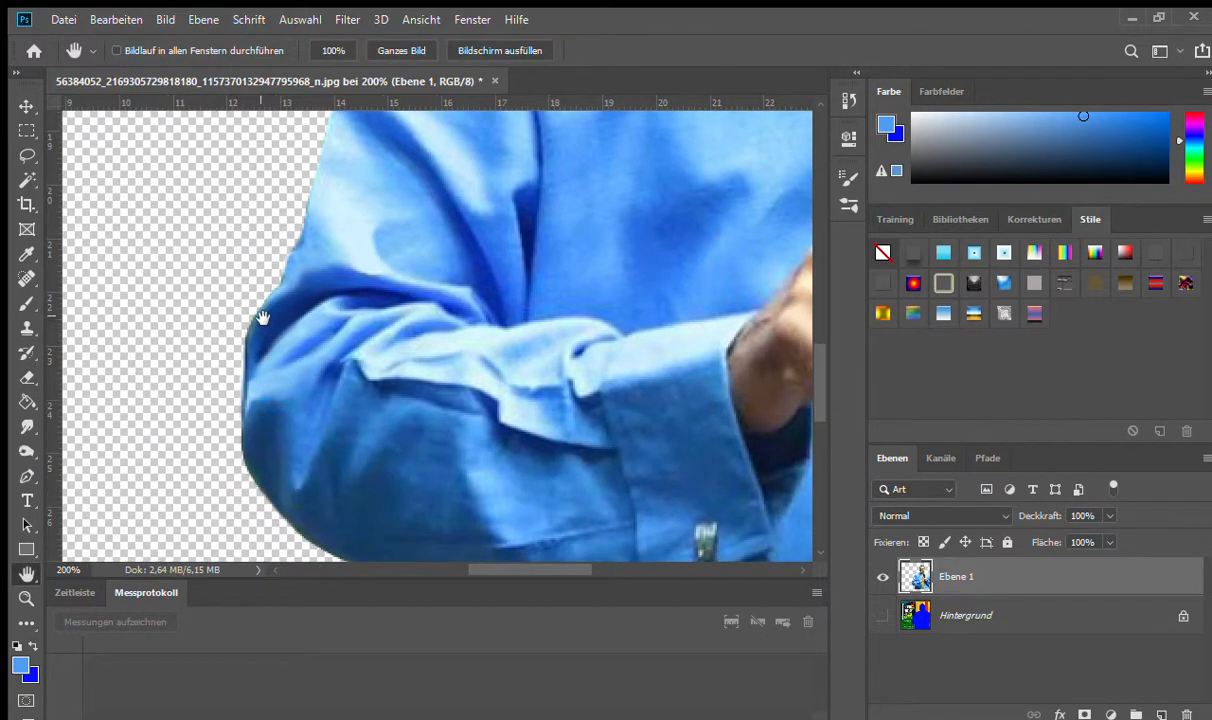
{"action": "key", "text": "e"}
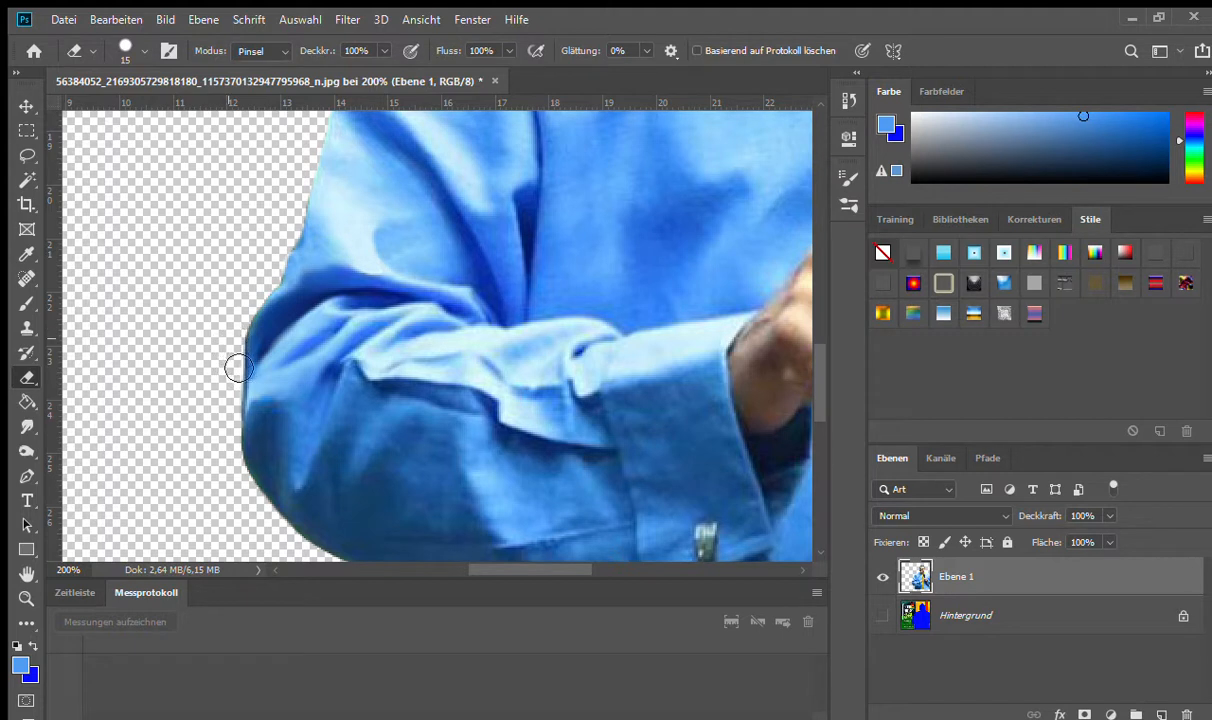
{"action": "mouse_move", "coordinate": [236, 346]}
{"action": "left_mouse_down"}
{"action": "mouse_move", "coordinate": [240, 403]}
{"action": "mouse_move", "coordinate": [241, 351]}
{"action": "mouse_move", "coordinate": [227, 428]}
{"action": "mouse_move", "coordinate": [232, 392]}
{"action": "mouse_move", "coordinate": [247, 502]}
{"action": "mouse_move", "coordinate": [229, 432]}
{"action": "mouse_move", "coordinate": [282, 541]}
{"action": "mouse_move", "coordinate": [249, 331]}
{"action": "mouse_move", "coordinate": [236, 325]}
{"action": "mouse_move", "coordinate": [233, 426]}
{"action": "mouse_move", "coordinate": [248, 302]}
{"action": "mouse_move", "coordinate": [255, 322]}
{"action": "mouse_move", "coordinate": [241, 322]}
{"action": "mouse_move", "coordinate": [229, 404]}
{"action": "mouse_move", "coordinate": [223, 382]}
{"action": "mouse_move", "coordinate": [247, 502]}
{"action": "mouse_move", "coordinate": [224, 434]}
{"action": "mouse_move", "coordinate": [278, 539]}
{"action": "mouse_move", "coordinate": [227, 455]}
{"action": "mouse_move", "coordinate": [319, 562]}
{"action": "left_mouse_up"}
{"action": "key", "text": "space"}
{"action": "left_click_drag", "start_coordinate": [338, 417], "coordinate": [295, 363]}
{"action": "left_click_drag", "start_coordinate": [308, 250], "coordinate": [333, 342]}
Step: Examine the whole cutout at low magnification and the hair and forehead outline at 300%
{"action": "key", "text": "ctrl+space"}
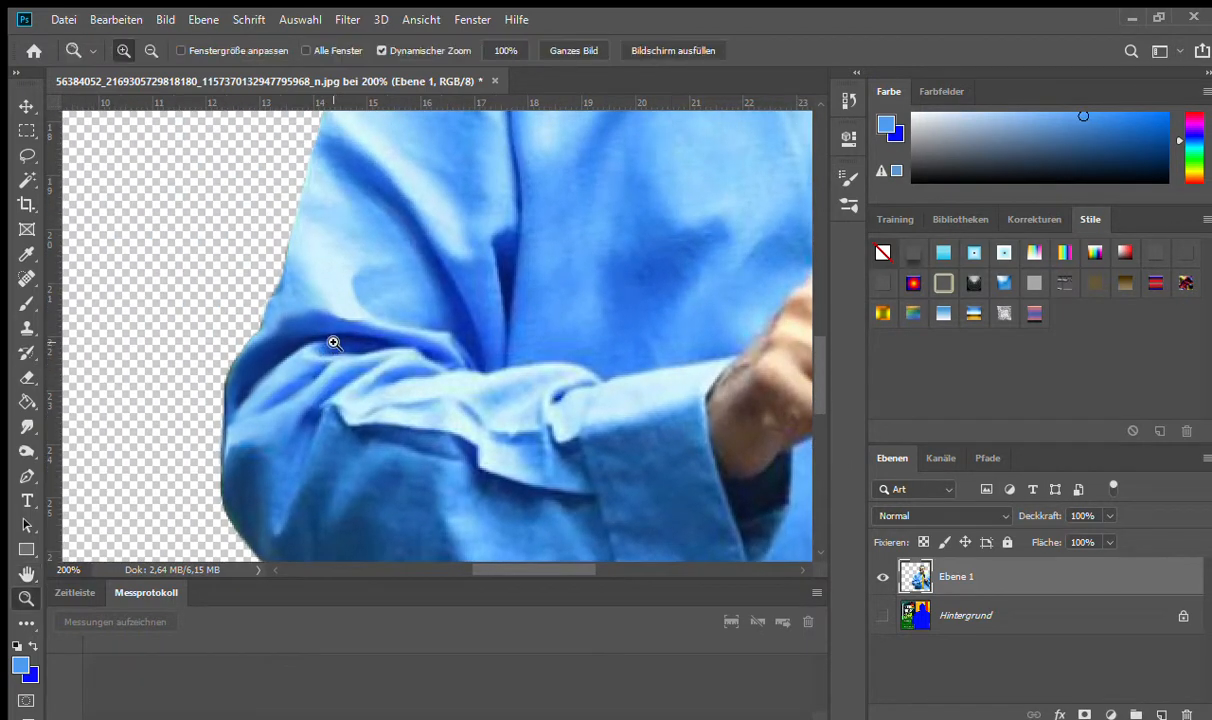
{"action": "left_click", "coordinate": [360, 392], "text": "alt"}
{"action": "left_click", "coordinate": [360, 392], "text": "alt"}
{"action": "left_click", "coordinate": [362, 386], "text": "alt"}
{"action": "left_click", "coordinate": [364, 382], "text": "alt"}
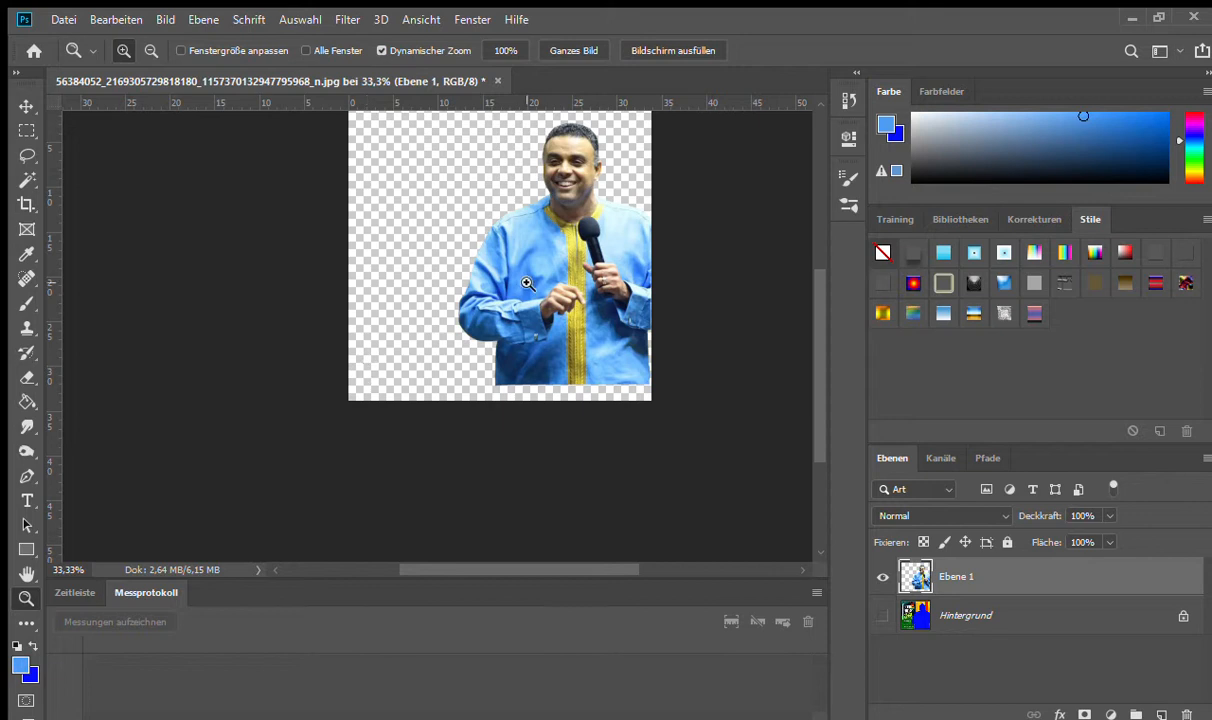
{"action": "key", "text": "space"}
{"action": "left_click_drag", "start_coordinate": [549, 271], "coordinate": [464, 303]}
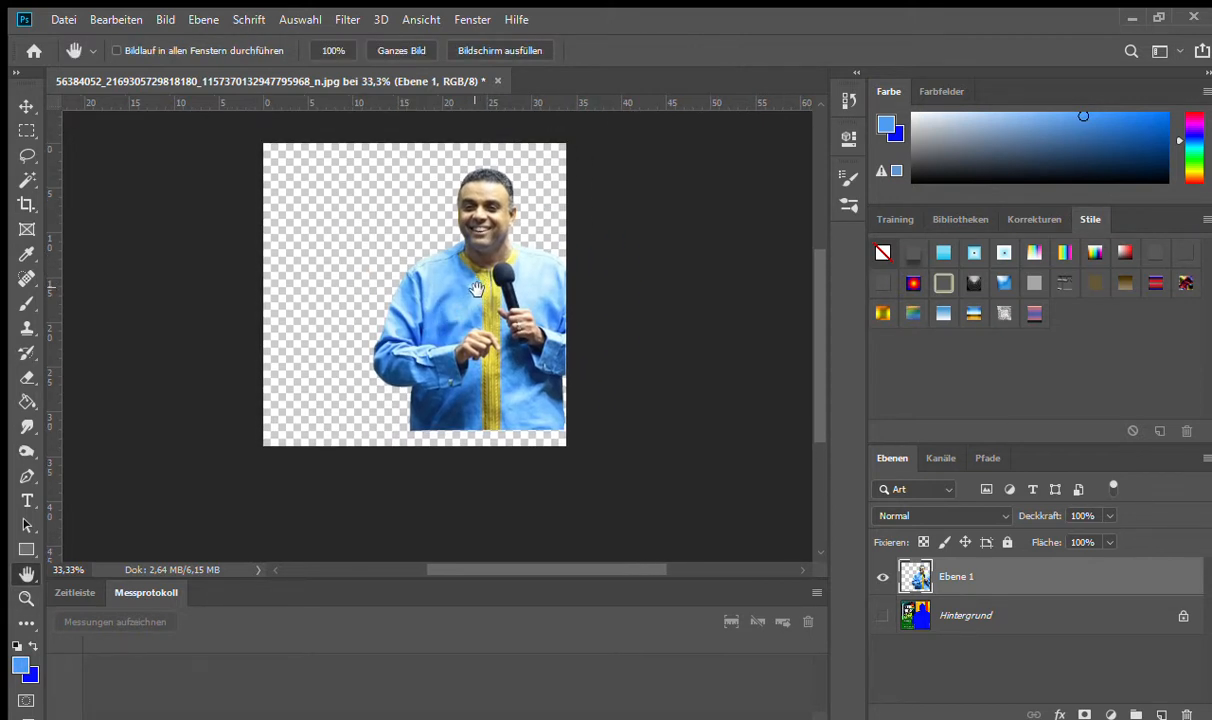
{"action": "left_click", "coordinate": [412, 288]}
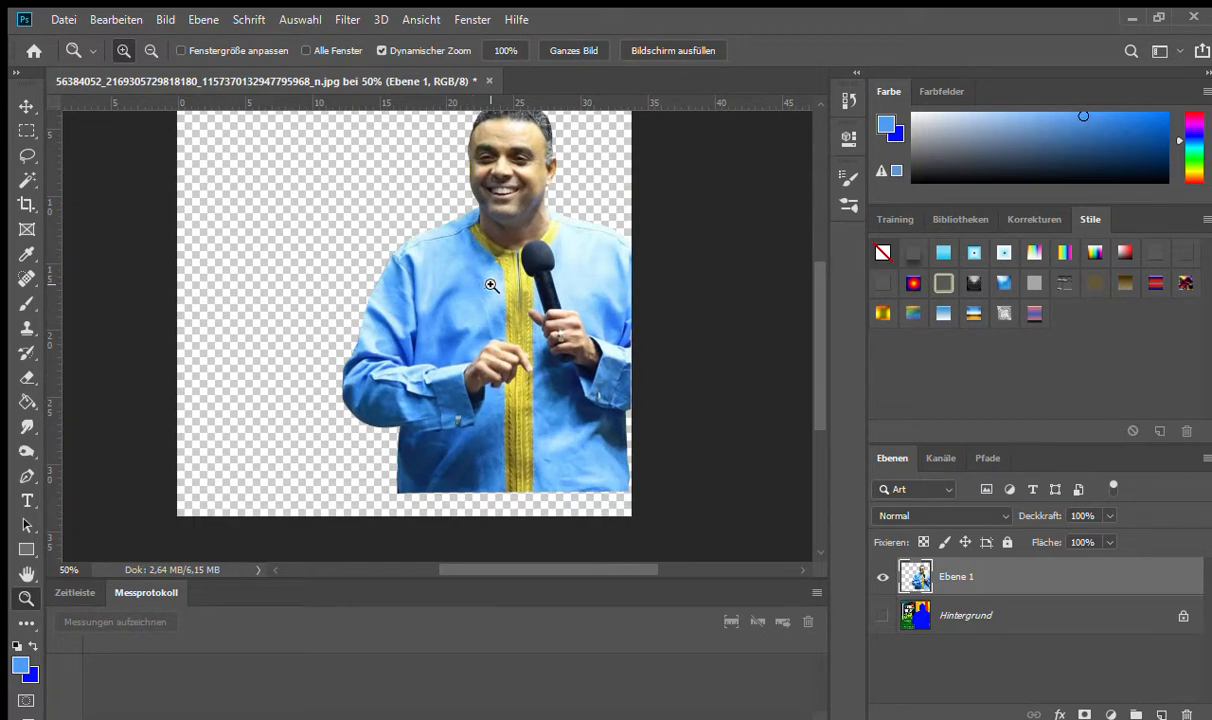
{"action": "left_click", "coordinate": [494, 268]}
{"action": "key", "text": "space"}
{"action": "left_click_drag", "start_coordinate": [519, 244], "coordinate": [489, 304]}
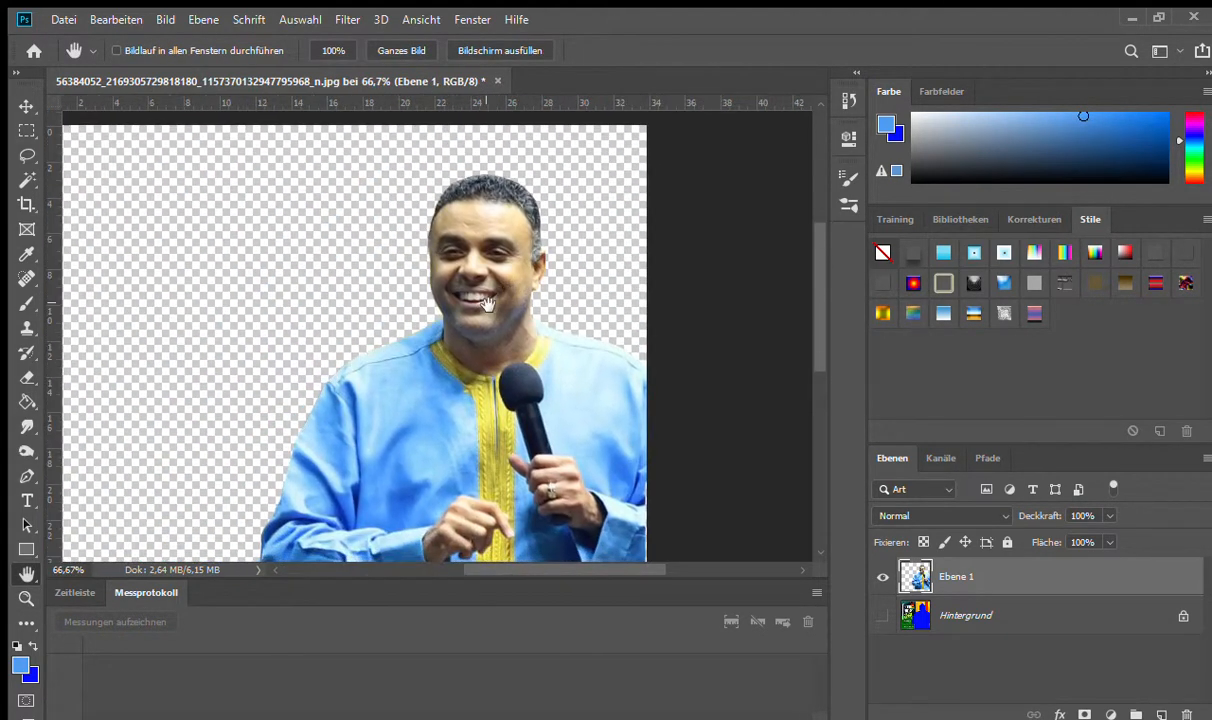
{"action": "left_click", "coordinate": [452, 272]}
{"action": "left_click", "coordinate": [522, 200]}
{"action": "left_click", "coordinate": [522, 200]}
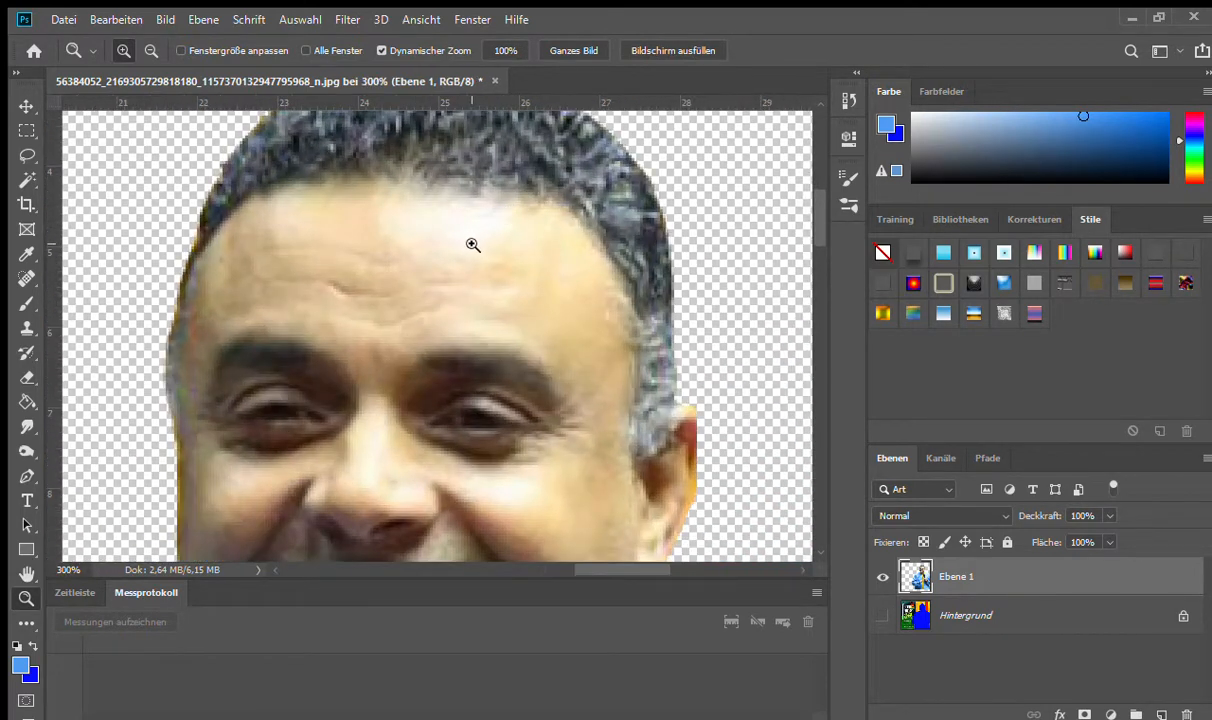
{"action": "key", "text": "space"}
{"action": "mouse_move", "coordinate": [464, 256]}
{"action": "left_mouse_down"}
{"action": "mouse_move", "coordinate": [481, 344]}
{"action": "mouse_move", "coordinate": [527, 276]}
{"action": "left_mouse_up"}
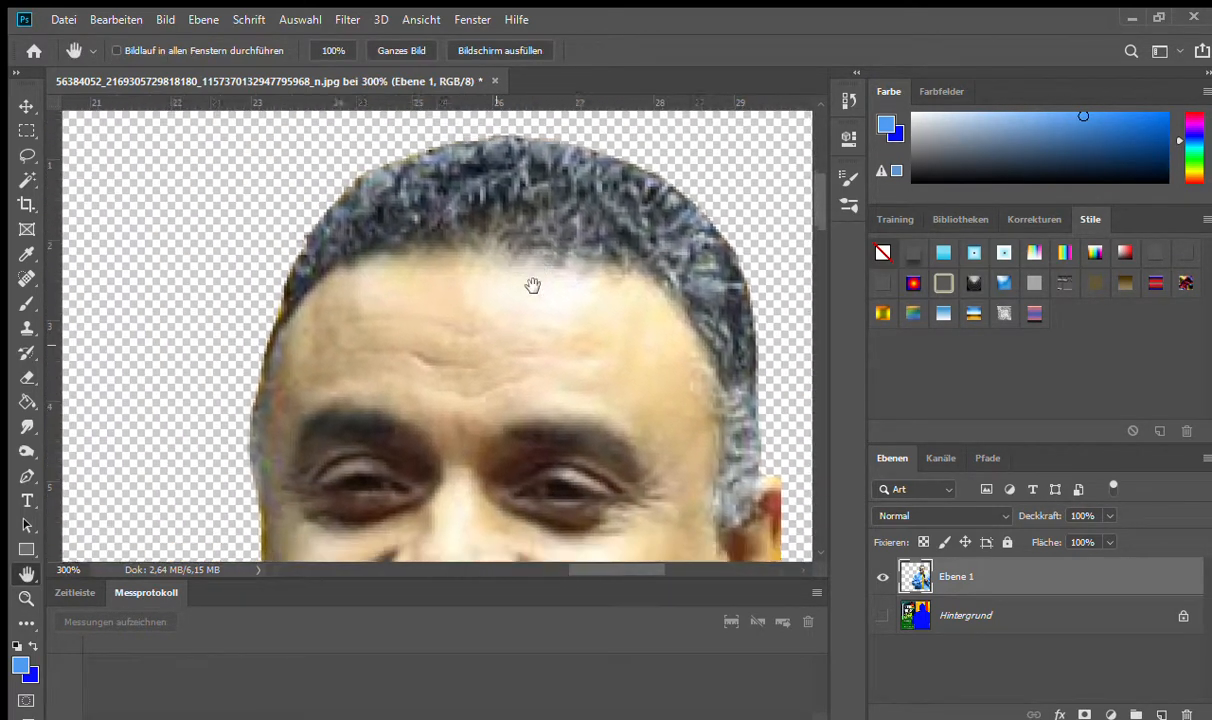
Step: Examine the cutout's edge along the temple, jaw and shoulder at 300%, and the whole figure at 50%
{"action": "key", "text": "e"}
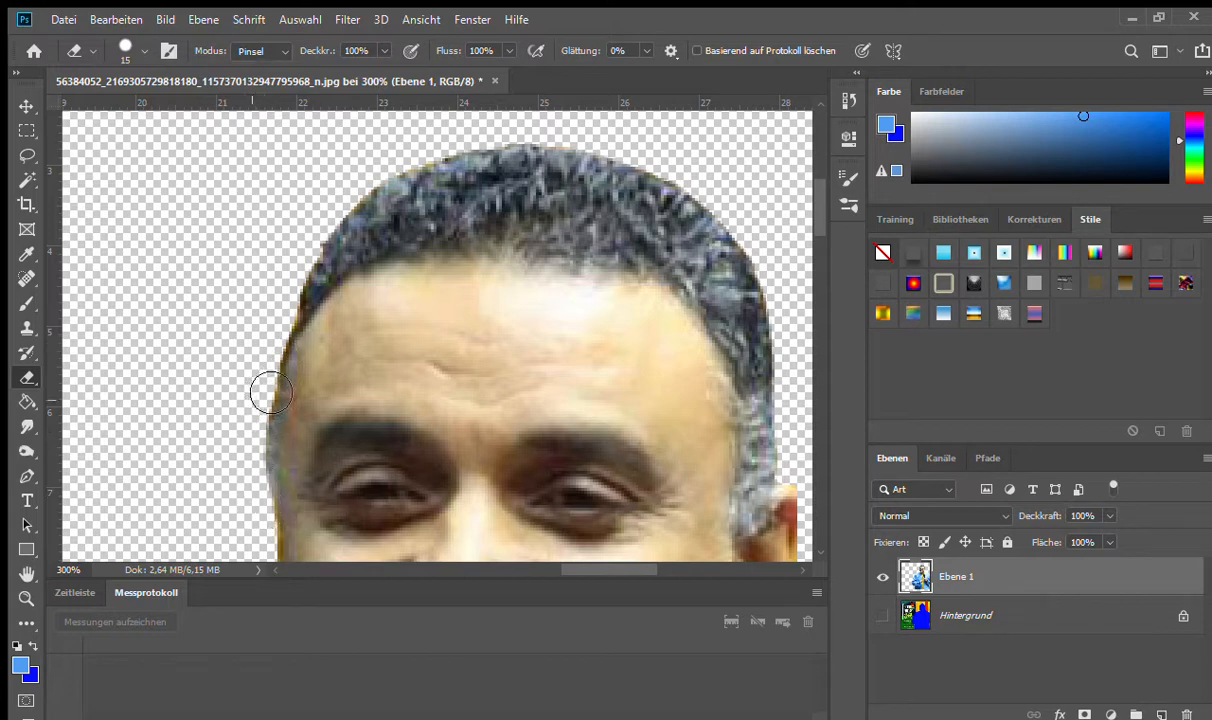
{"action": "key", "text": "h"}
{"action": "left_click_drag", "start_coordinate": [384, 319], "coordinate": [368, 195]}
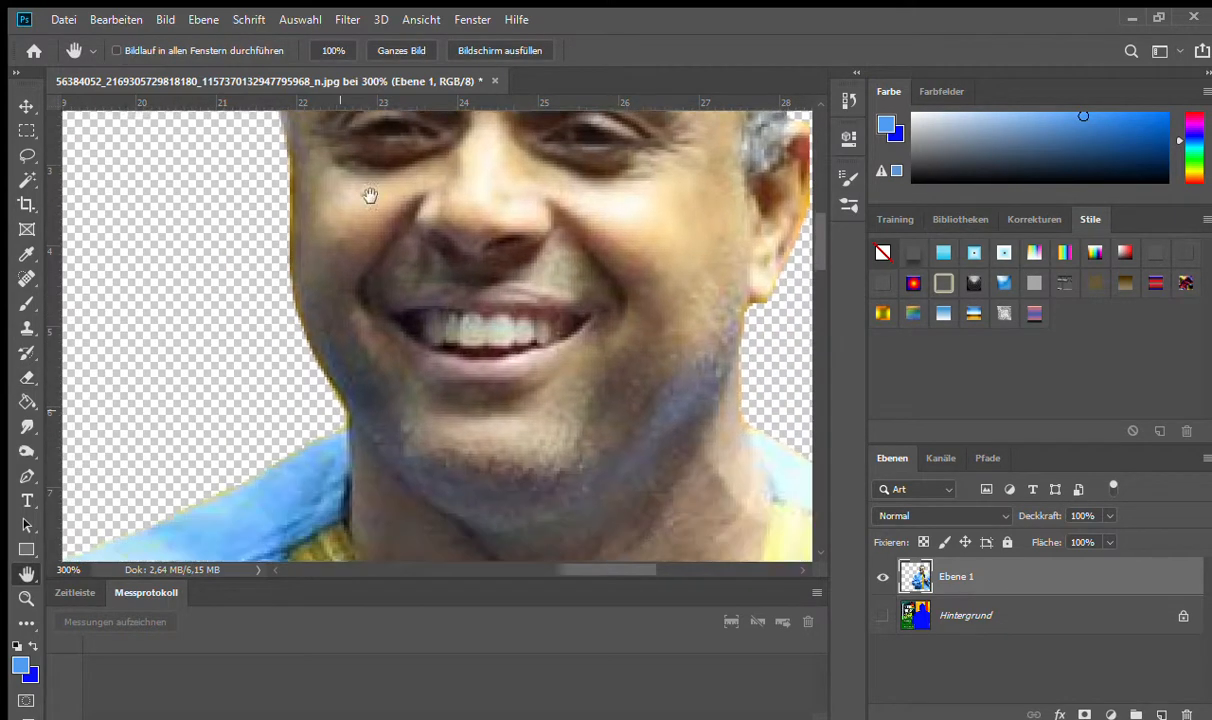
{"action": "mouse_move", "coordinate": [349, 301]}
{"action": "left_mouse_down"}
{"action": "mouse_move", "coordinate": [357, 327]}
{"action": "mouse_move", "coordinate": [541, 257]}
{"action": "mouse_move", "coordinate": [538, 273]}
{"action": "left_mouse_up"}
{"action": "key", "text": "e"}
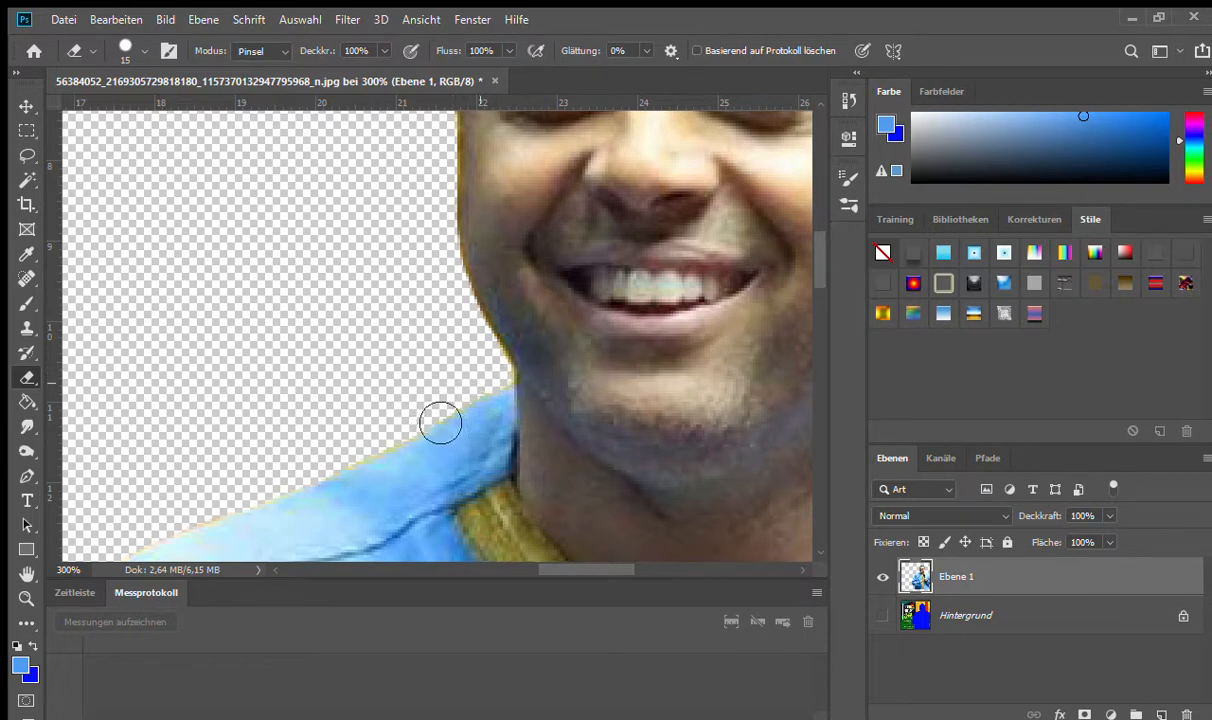
{"action": "key", "text": "space"}
{"action": "mouse_move", "coordinate": [361, 432]}
{"action": "left_mouse_down"}
{"action": "mouse_move", "coordinate": [435, 384]}
{"action": "mouse_move", "coordinate": [522, 300]}
{"action": "left_mouse_up"}
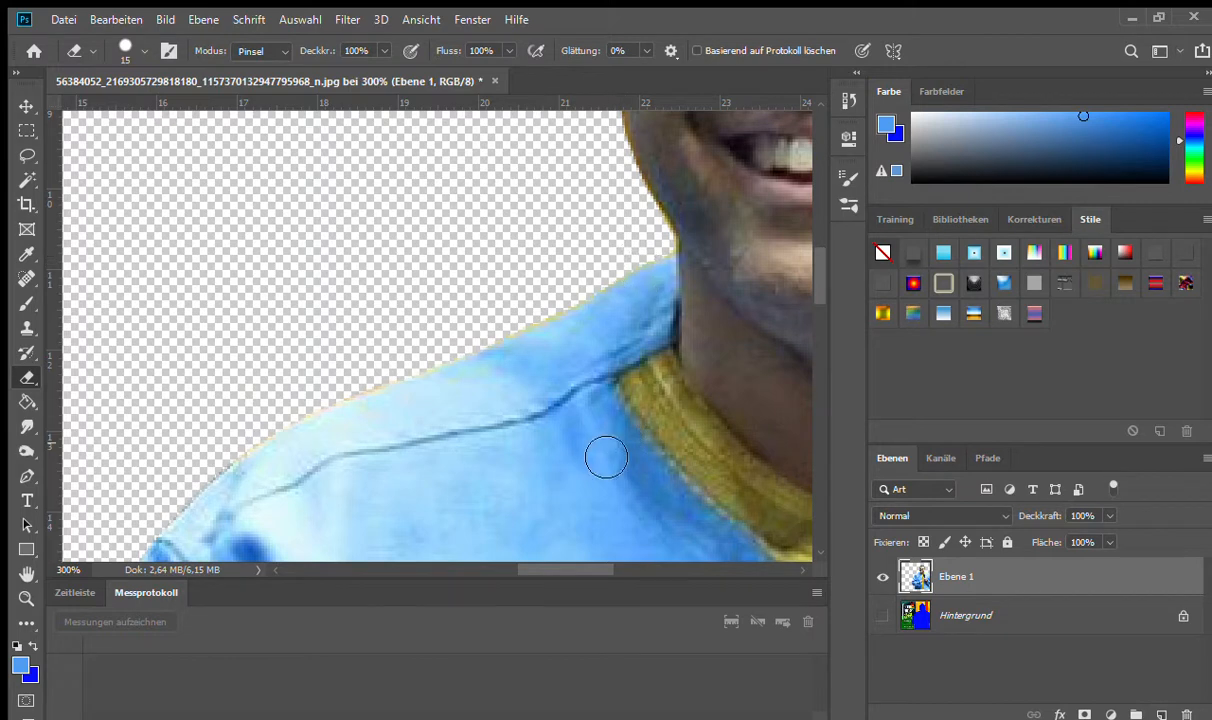
{"action": "key", "text": "z"}
{"action": "left_click", "coordinate": [603, 410], "text": "alt"}
{"action": "left_click", "coordinate": [603, 410], "text": "alt"}
{"action": "left_click", "coordinate": [603, 410], "text": "alt"}
{"action": "left_click", "coordinate": [612, 410], "text": "alt"}
{"action": "left_click", "coordinate": [625, 409], "text": "alt"}
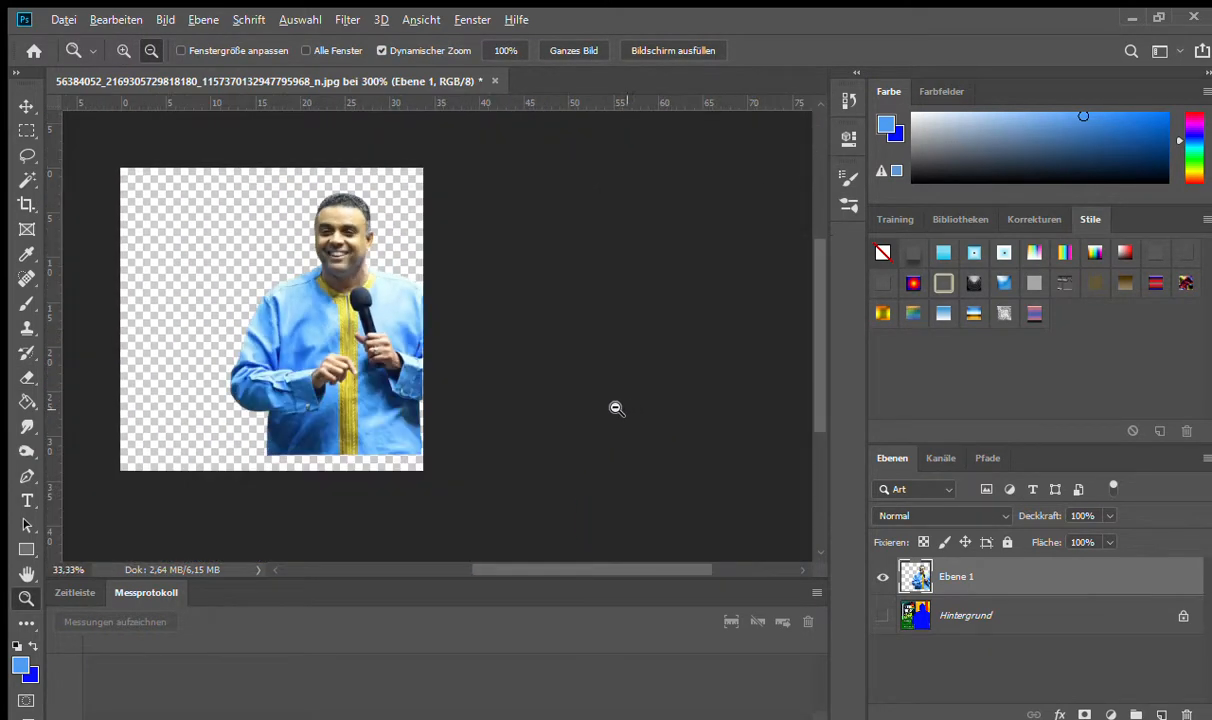
{"action": "left_click", "coordinate": [625, 409], "text": "alt"}
{"action": "left_click", "coordinate": [265, 295]}
{"action": "left_click", "coordinate": [277, 257]}
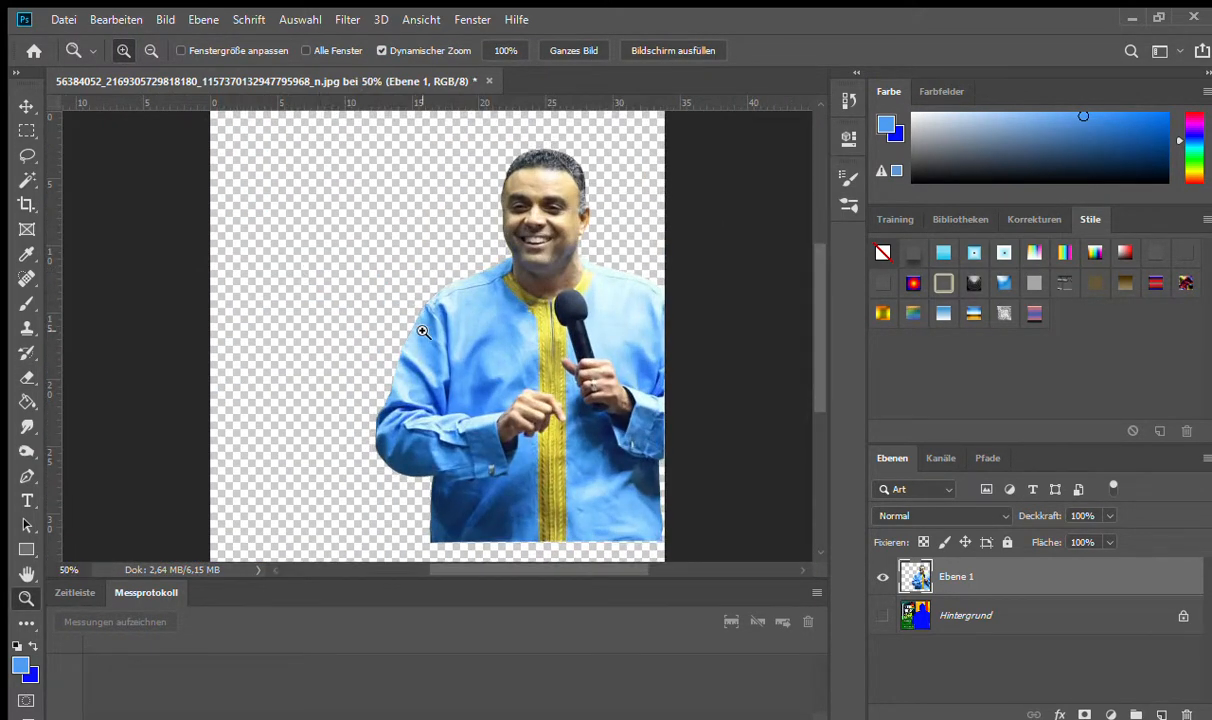
Step: Move the man's cutout on Ebene 1 down and slightly right, bringing its lower edge close to the canvas's bottom edge
{"action": "key", "text": "v"}
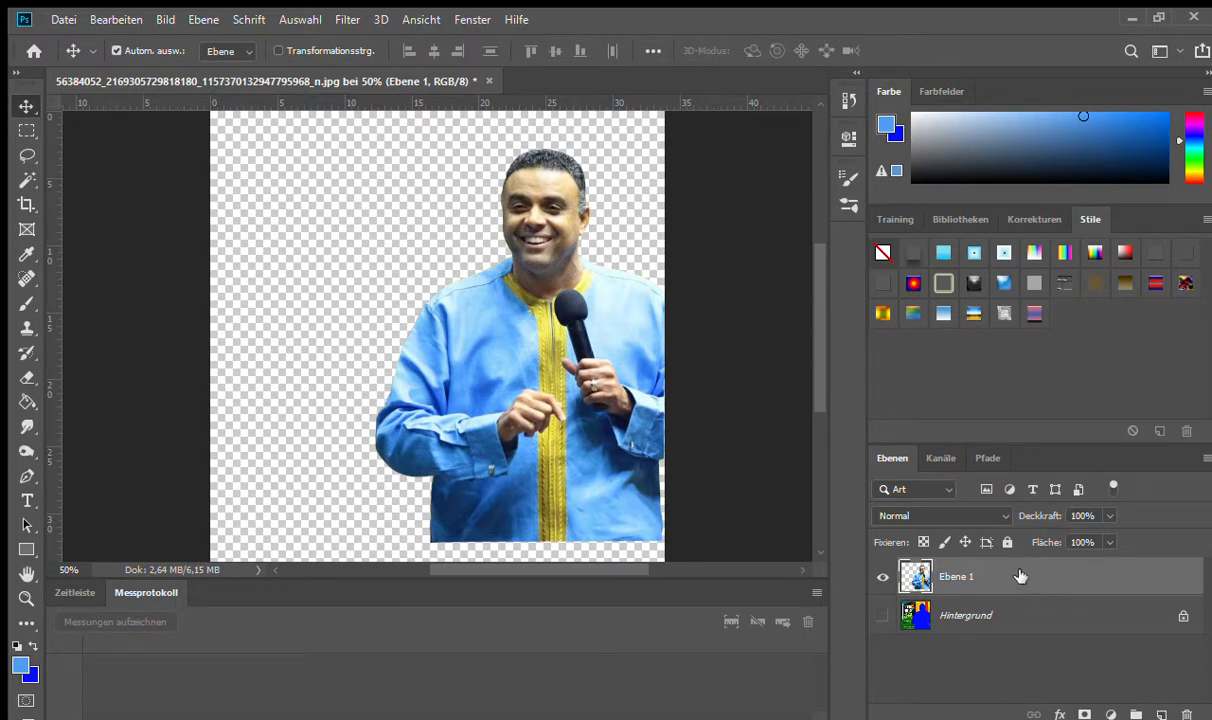
{"action": "key", "text": "shift+Down"}
{"action": "key", "text": "shift+Down"}
{"action": "key", "text": "shift+Down"}
{"action": "key", "text": "shift+Right"}
{"action": "key", "text": "shift+Down"}
{"action": "key", "text": "shift+Down"}
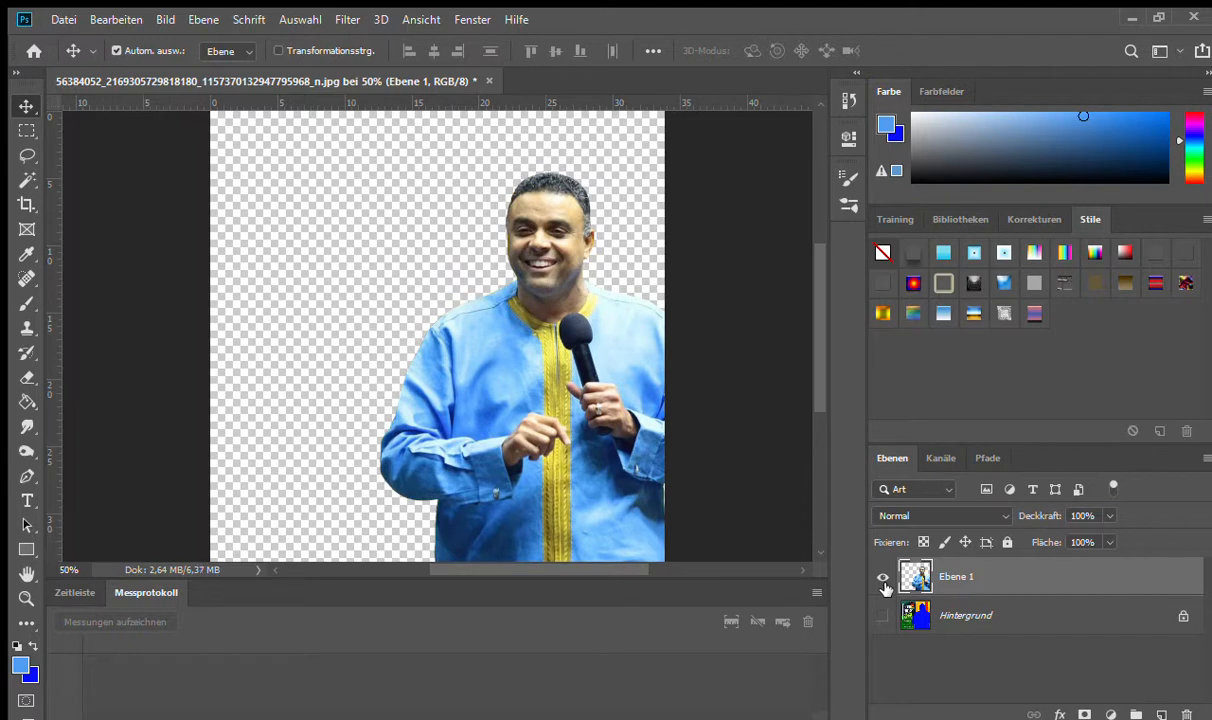
{"action": "key", "text": "shift+Up"}
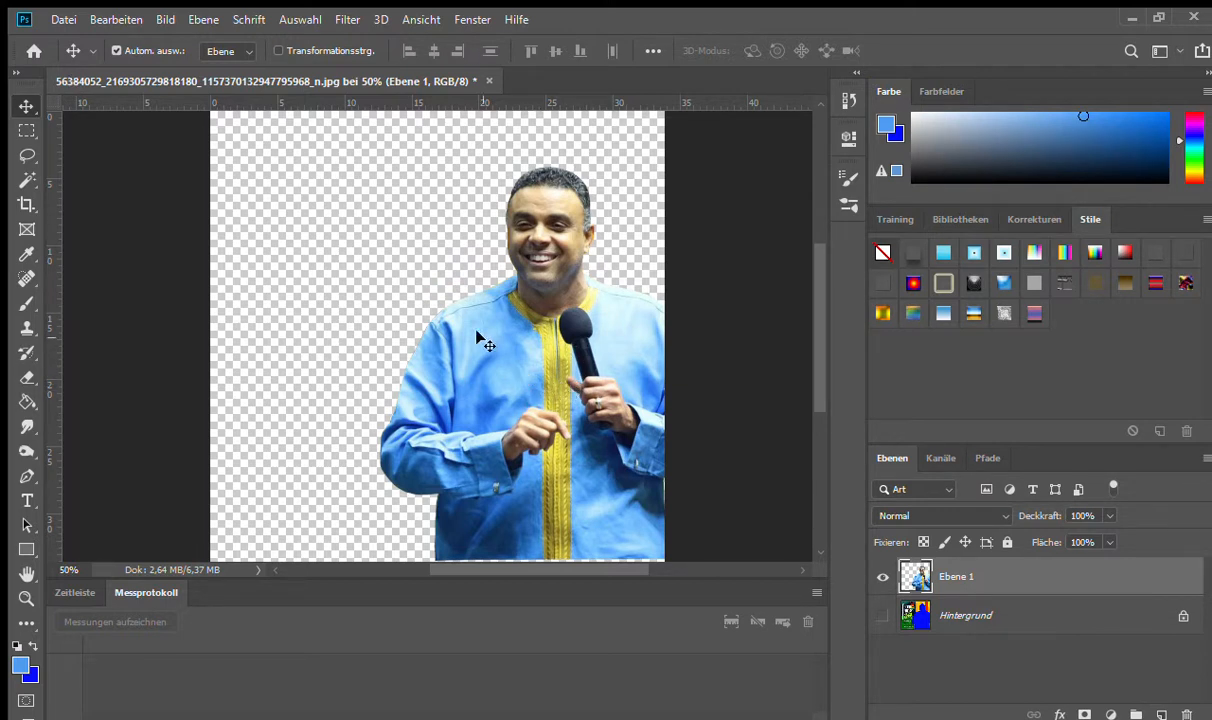
Step: Nudge the man's cutout in small increments to a position slightly farther left and down
{"action": "key", "text": "g"}
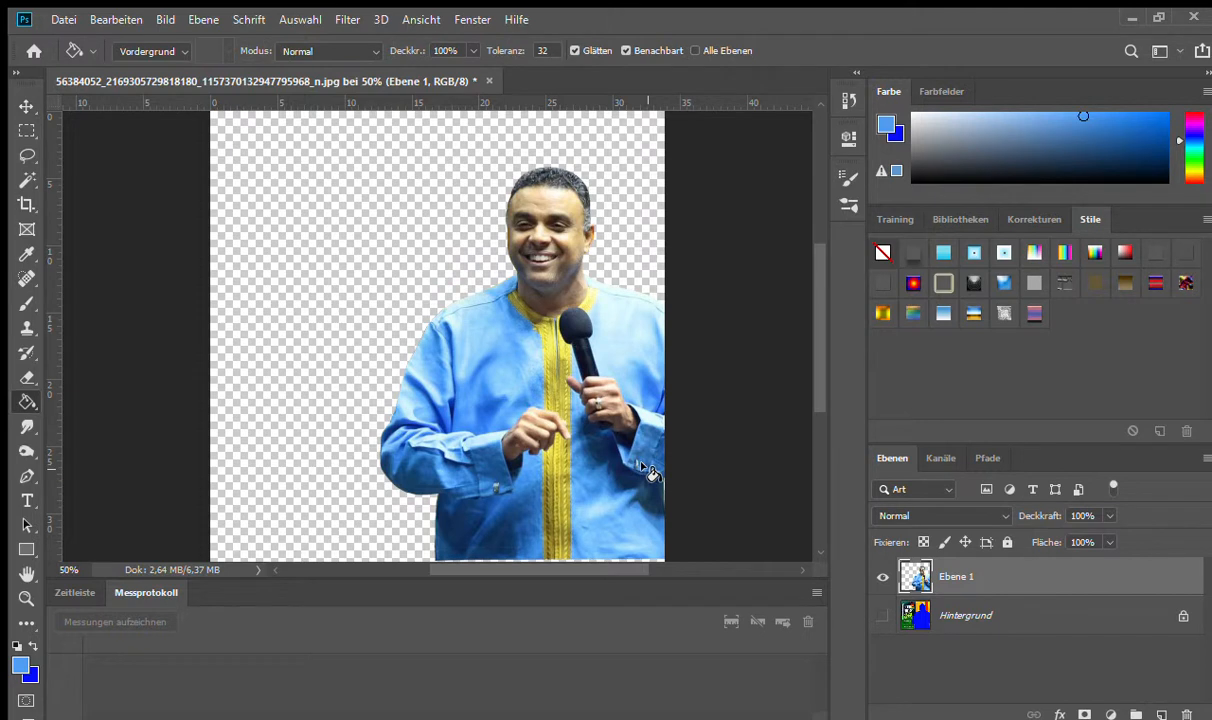
{"action": "key", "text": "v"}
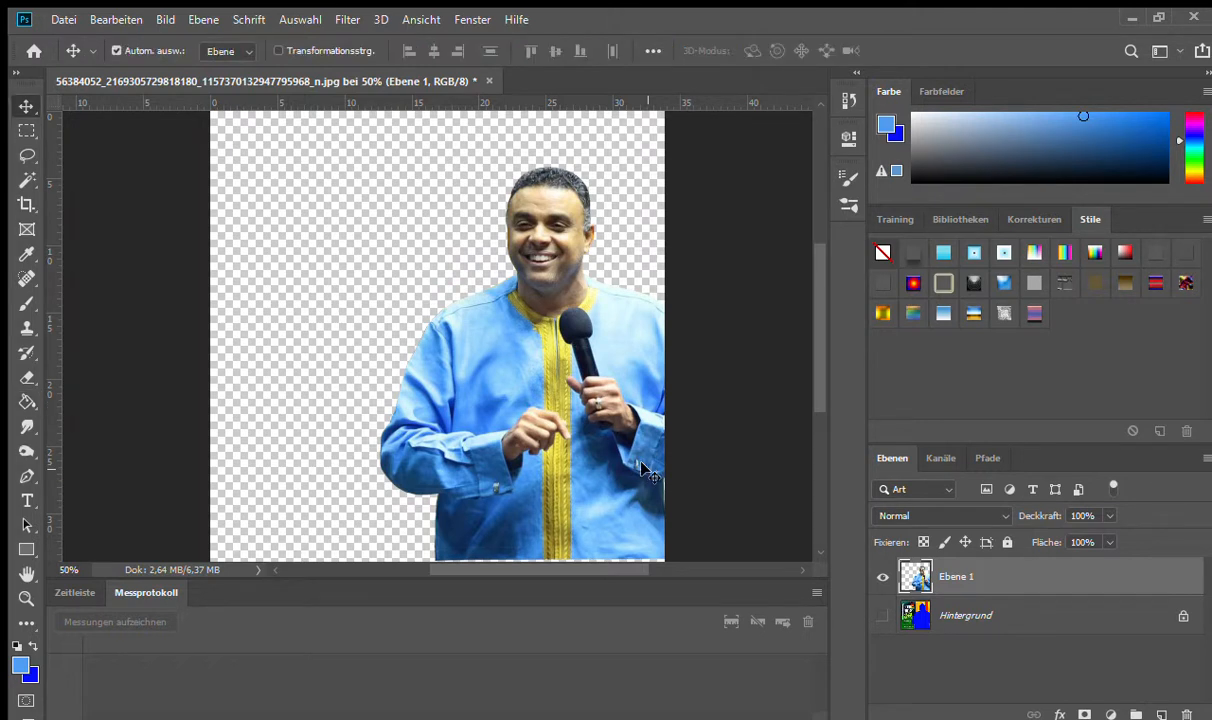
{"action": "key", "text": "Left"}
{"action": "key", "text": "Left"}
{"action": "key", "text": "Left"}
{"action": "key", "text": "Left"}
{"action": "key", "text": "Left"}
{"action": "key", "text": "Left"}
{"action": "key", "text": "Left"}
{"action": "key", "text": "Left"}
{"action": "key", "text": "Left"}
{"action": "key", "text": "Left"}
{"action": "key", "text": "Left"}
{"action": "key", "text": "Left"}
{"action": "key", "text": "Left"}
{"action": "key", "text": "Left"}
{"action": "key", "text": "Left"}
{"action": "key", "text": "Left"}
{"action": "key", "text": "Left"}
{"action": "key", "text": "Left"}
{"action": "key", "text": "Up"}
{"action": "key", "text": "Up"}
{"action": "key", "text": "Up"}
{"action": "key", "text": "Up"}
{"action": "key", "text": "Up"}
{"action": "key", "text": "Up"}
{"action": "key", "text": "Right"}
{"action": "key", "text": "Right"}
{"action": "key", "text": "Right"}
{"action": "key", "text": "Right"}
{"action": "key", "text": "Right"}
{"action": "key", "text": "Right"}
{"action": "key", "text": "Right"}
{"action": "key", "text": "Down"}
{"action": "key", "text": "Down"}
{"action": "key", "text": "Down"}
{"action": "key", "text": "Down"}
{"action": "key", "text": "Down"}
{"action": "key", "text": "Down"}
{"action": "key", "text": "Down"}
{"action": "key", "text": "Down"}
{"action": "key", "text": "h"}
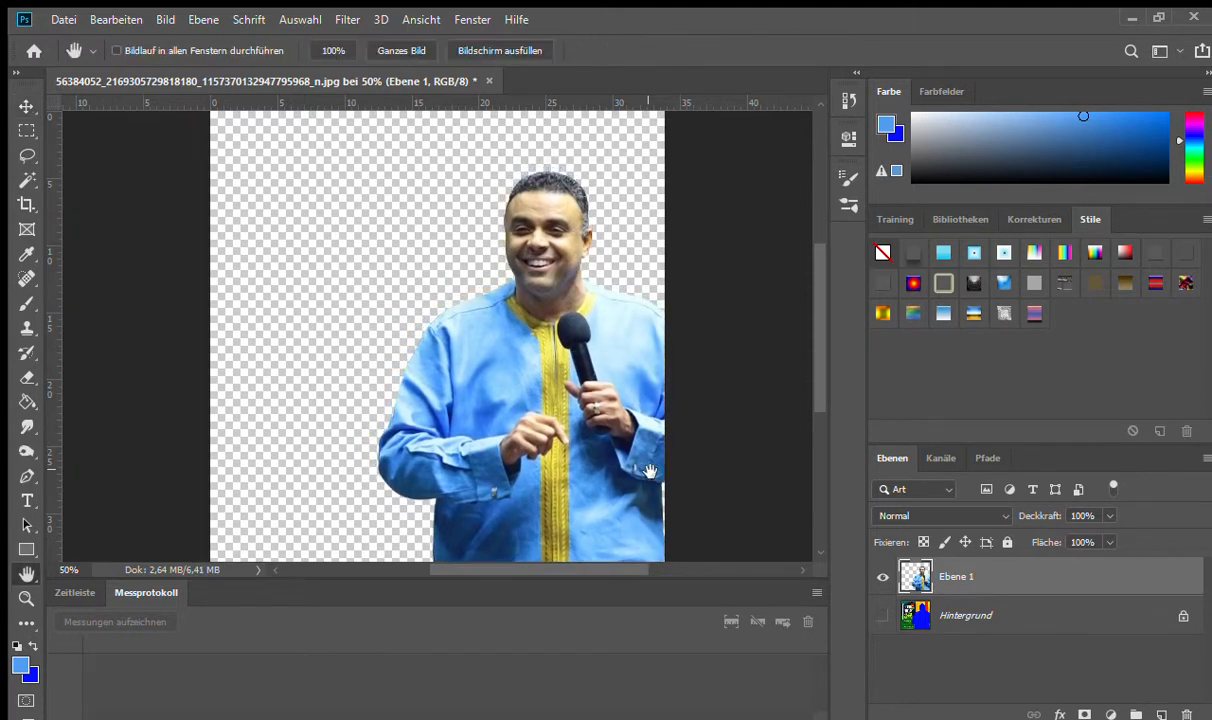
Step: Nudge the cutout farther down and slightly right until the shirt's lower edge meets the bottom of the canvas
{"action": "left_click_drag", "start_coordinate": [549, 420], "coordinate": [588, 320]}
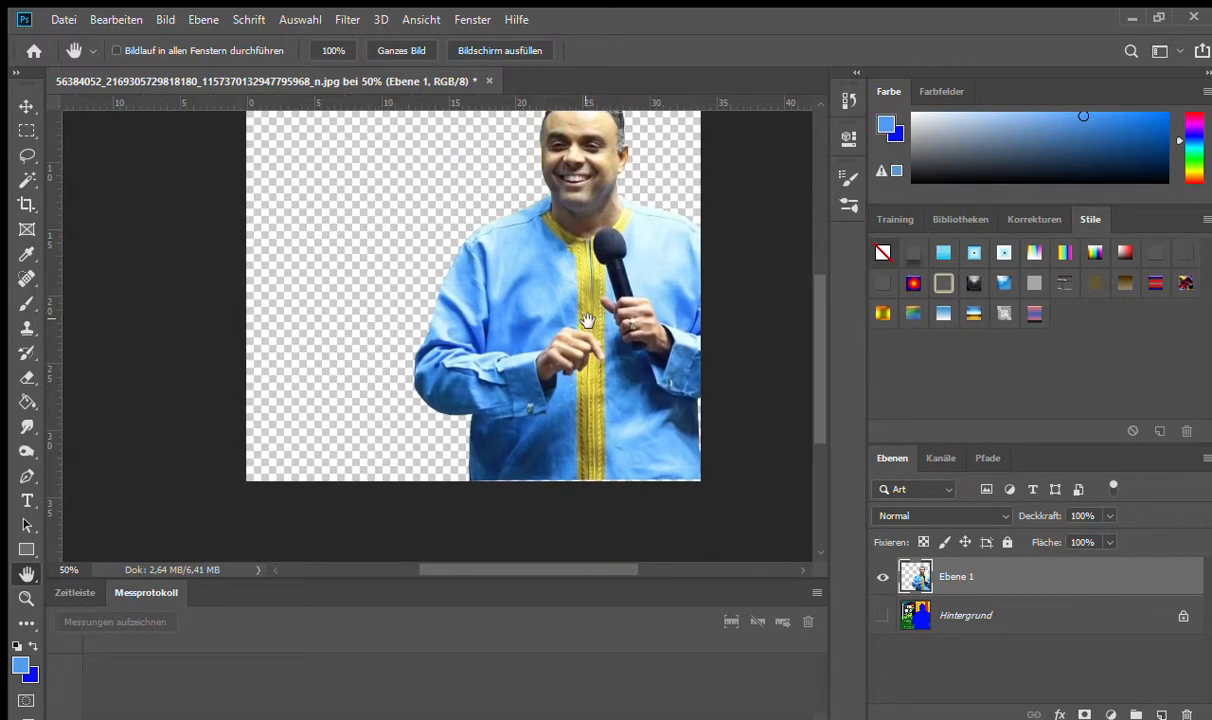
{"action": "key", "text": "v"}
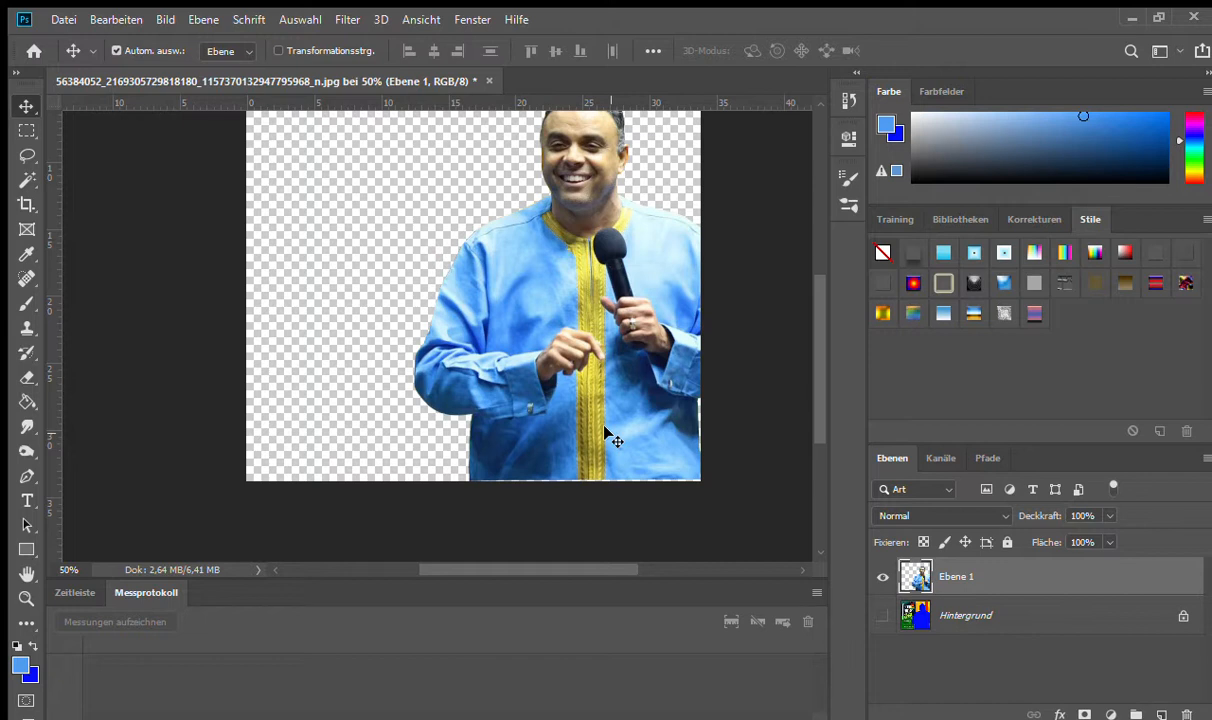
{"action": "key", "text": "Down"}
{"action": "key", "text": "Down"}
{"action": "key", "text": "Down"}
{"action": "key", "text": "Down"}
{"action": "key", "text": "Down"}
{"action": "key", "text": "Down"}
{"action": "key", "text": "Down"}
{"action": "key", "text": "Down"}
{"action": "key", "text": "Right"}
{"action": "key", "text": "Right"}
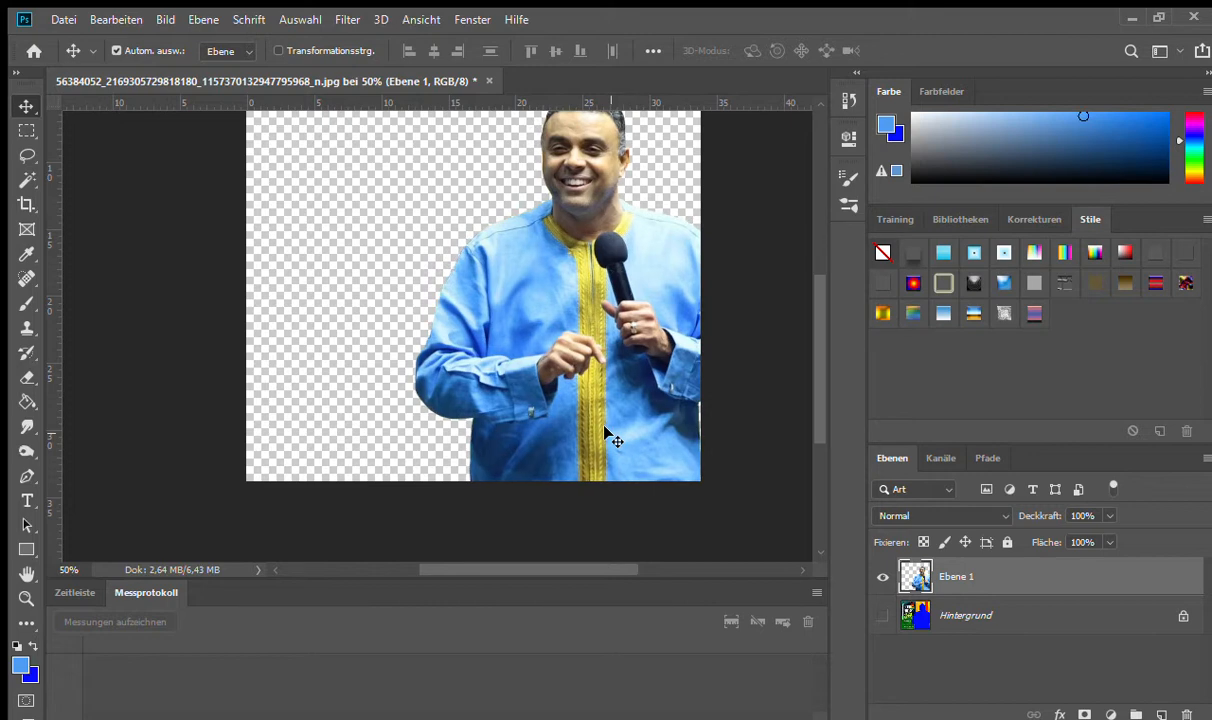
{"action": "key", "text": "h"}
{"action": "left_click_drag", "start_coordinate": [648, 304], "coordinate": [690, 297]}
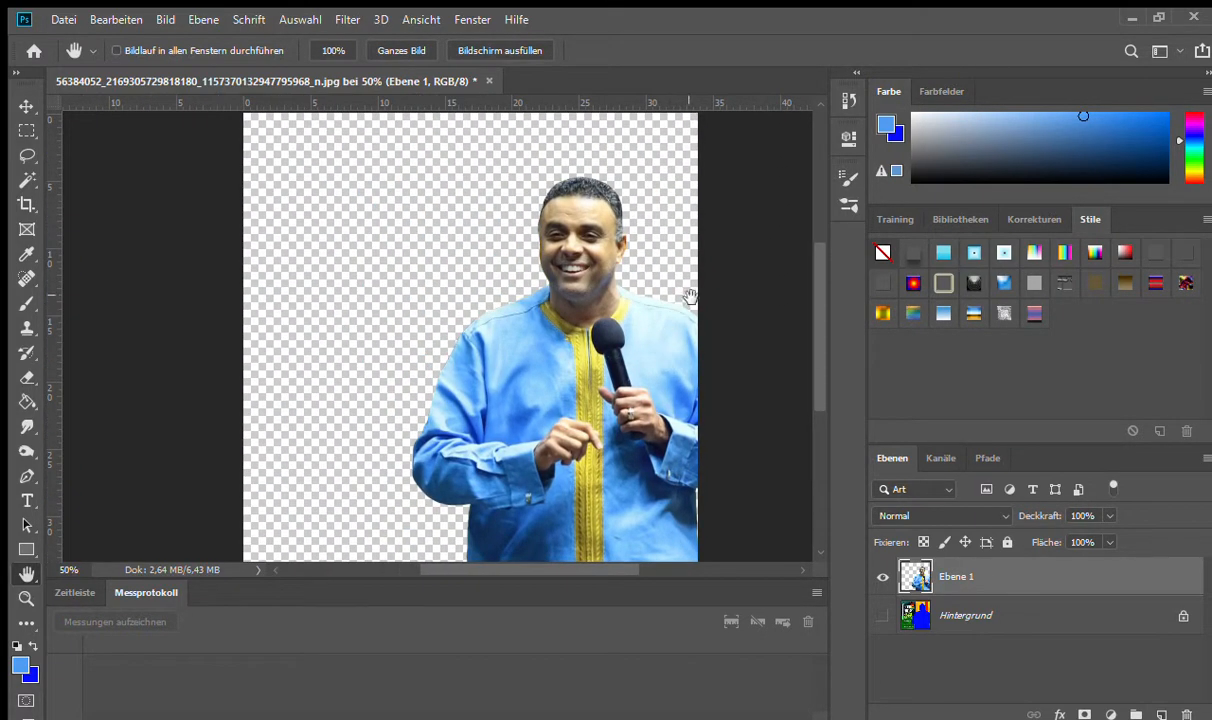
{"action": "left_click_drag", "start_coordinate": [644, 357], "coordinate": [626, 284]}
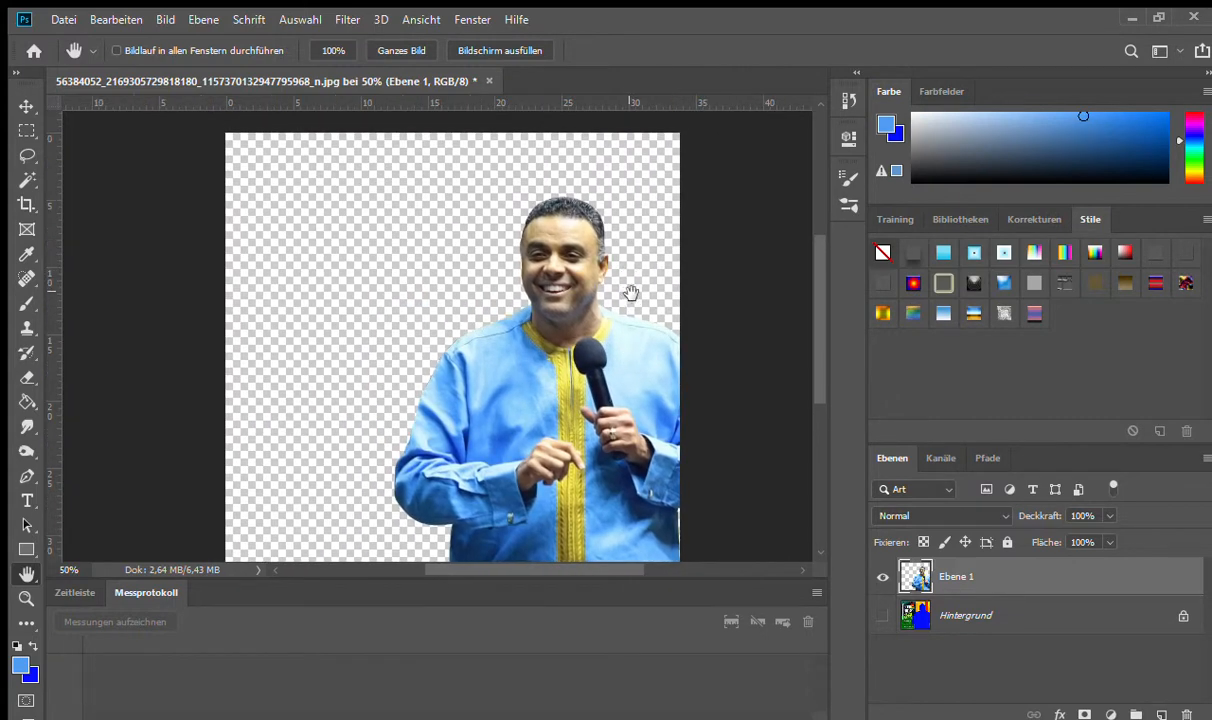
Step: Hide Ebene 1, show the Hintergrund layer and unlock it as a regular layer
{"action": "key", "text": "z"}
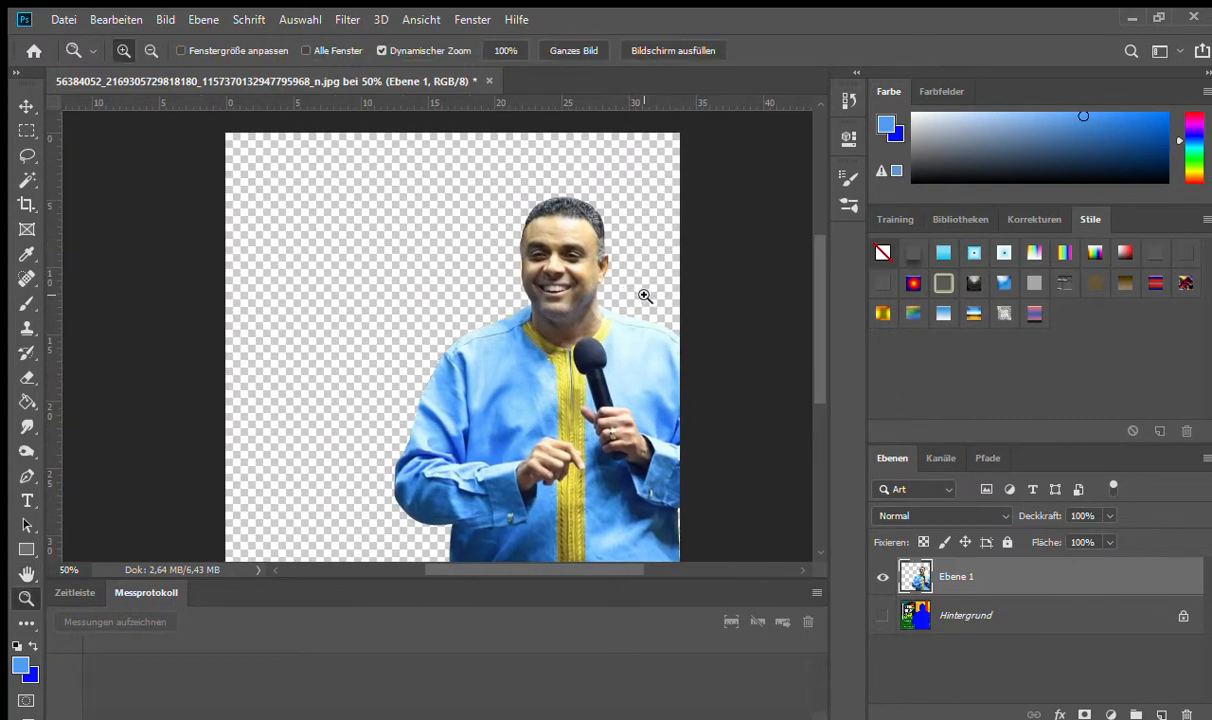
{"action": "left_click_drag", "start_coordinate": [602, 265], "coordinate": [630, 240]}
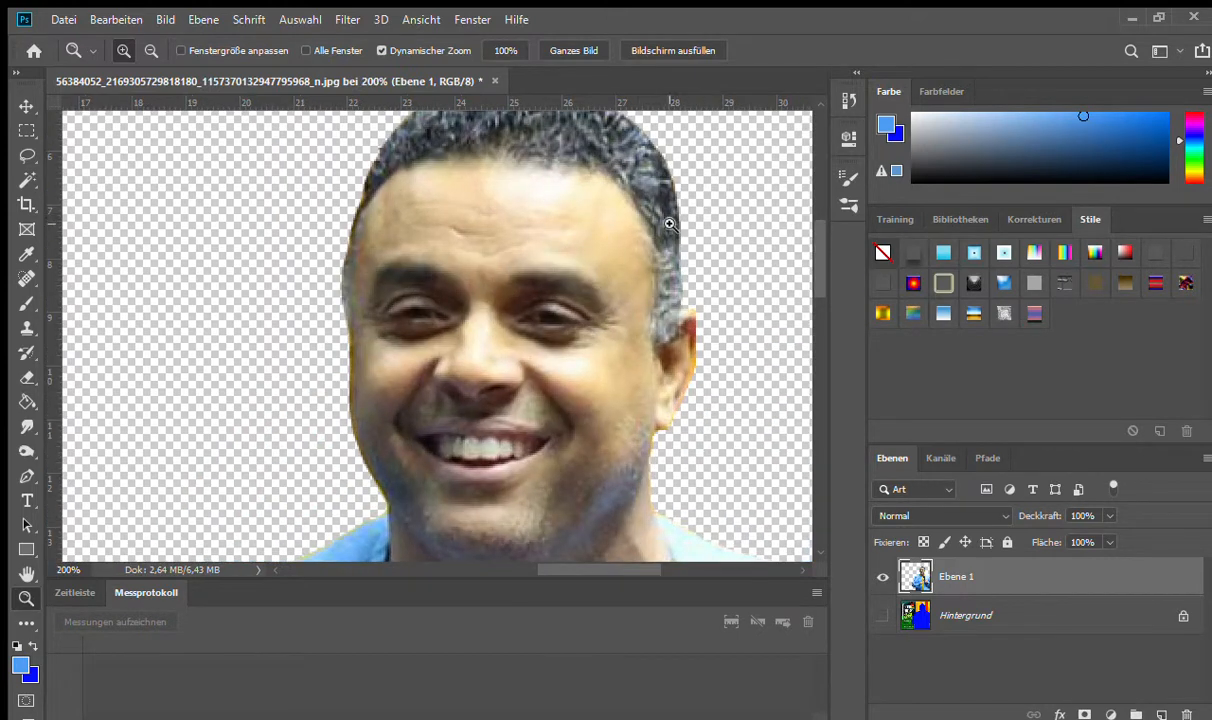
{"action": "left_click", "coordinate": [27, 177]}
{"action": "left_click", "coordinate": [28, 157]}
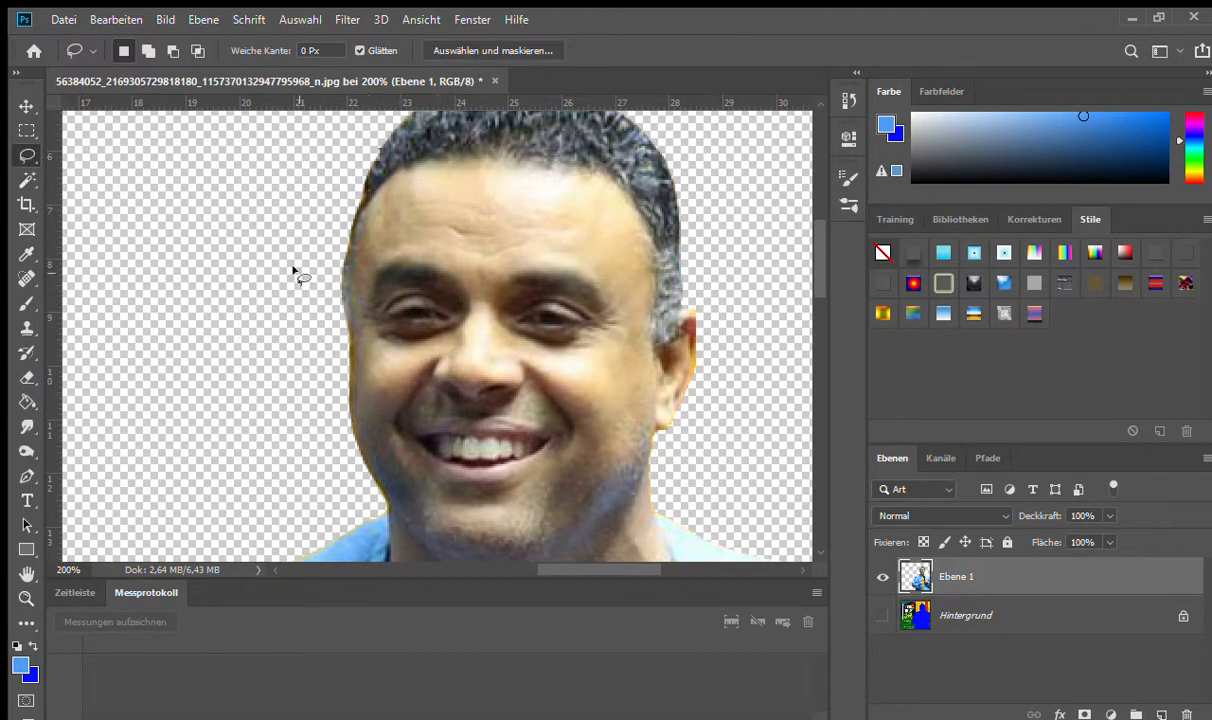
{"action": "left_click", "coordinate": [884, 577]}
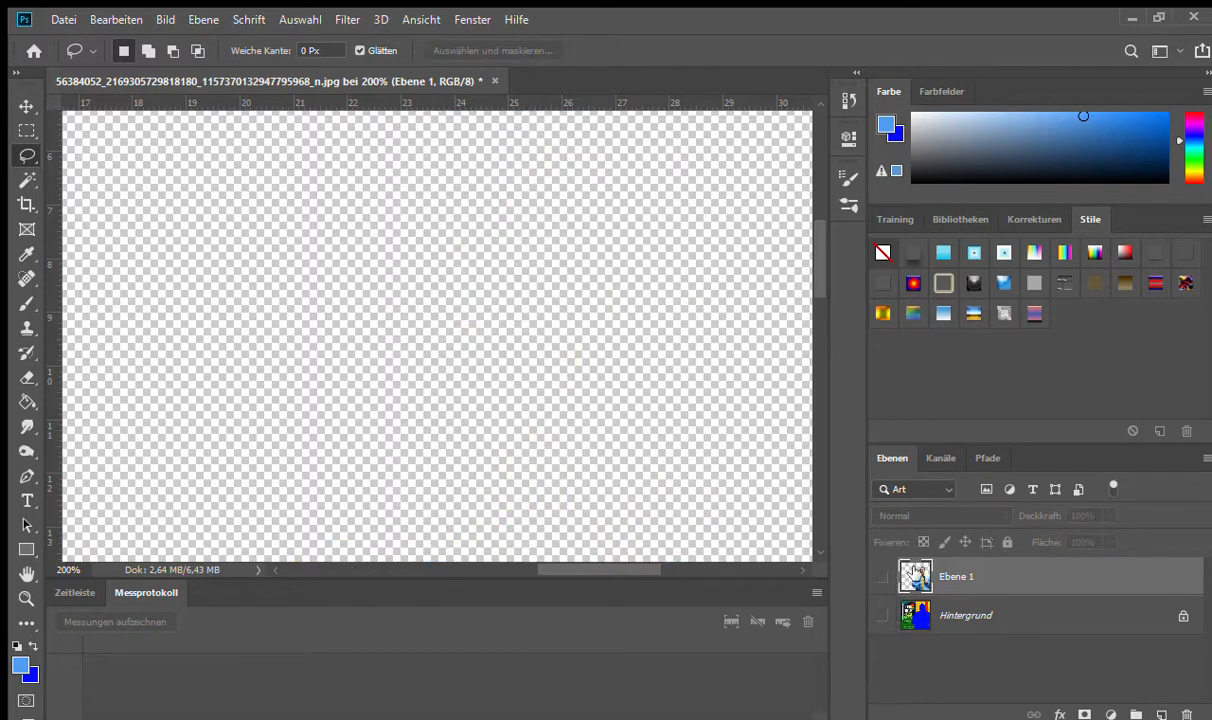
{"action": "left_click", "coordinate": [884, 614]}
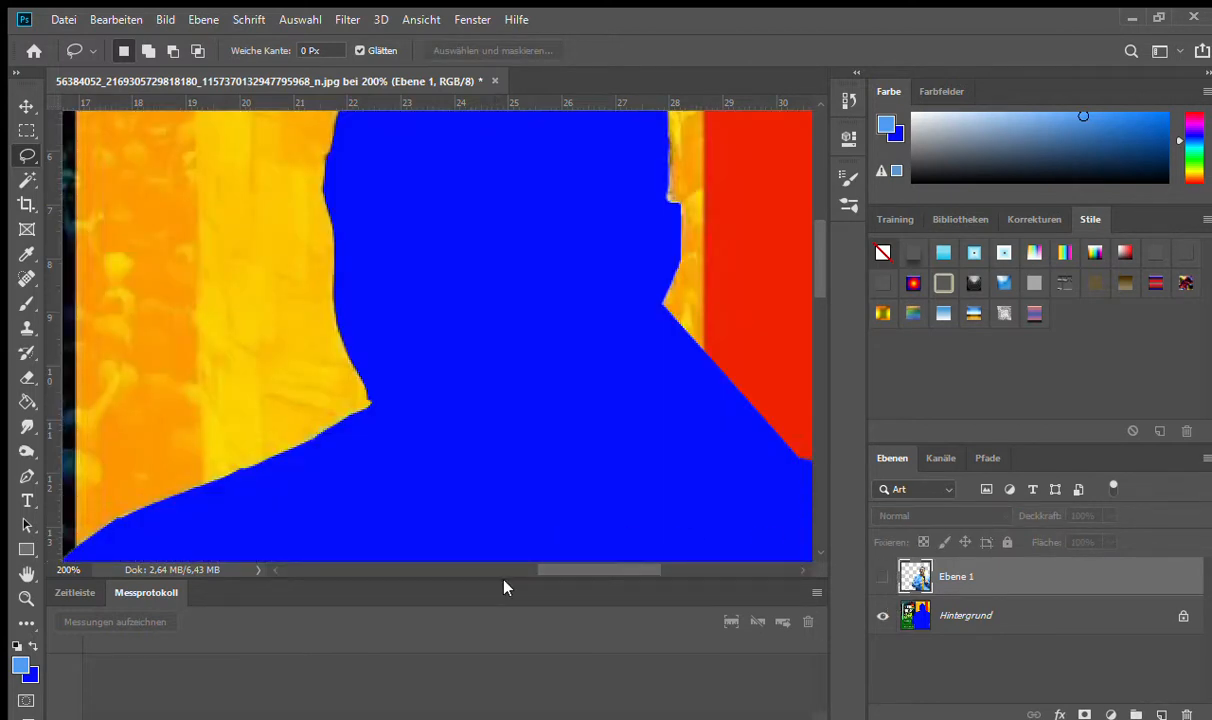
{"action": "left_click", "coordinate": [1184, 620]}
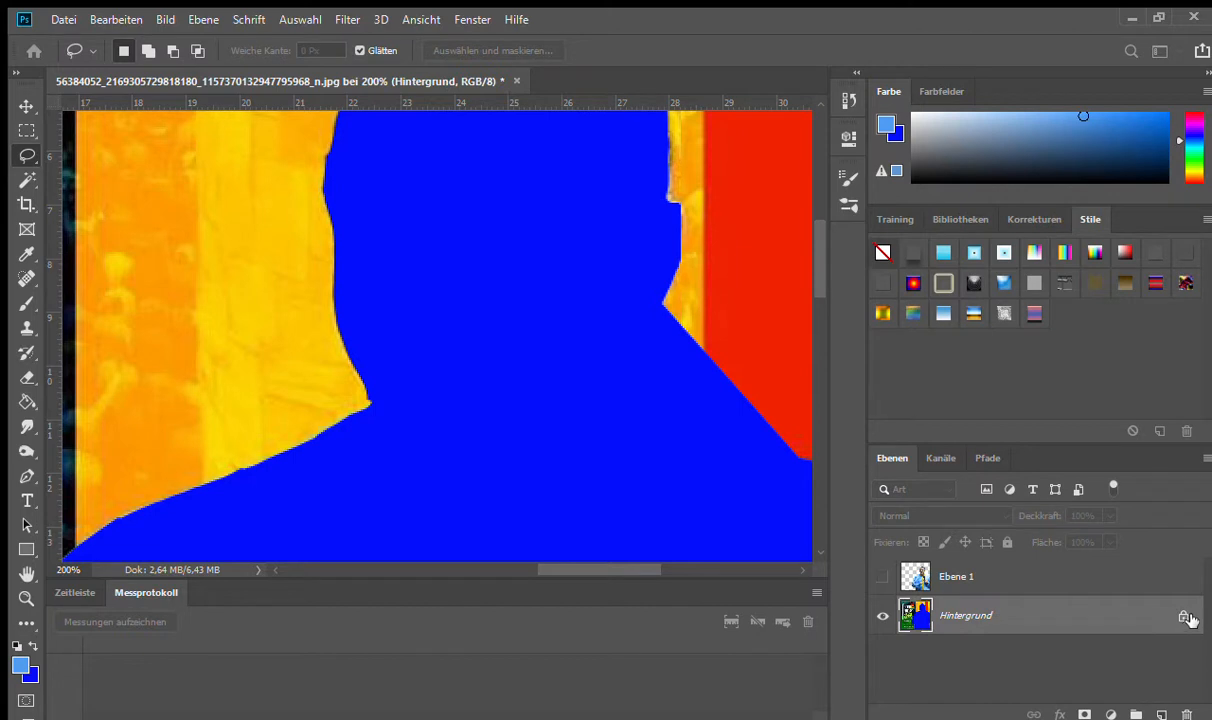
{"action": "left_click", "coordinate": [1184, 620]}
{"action": "key", "text": "h"}
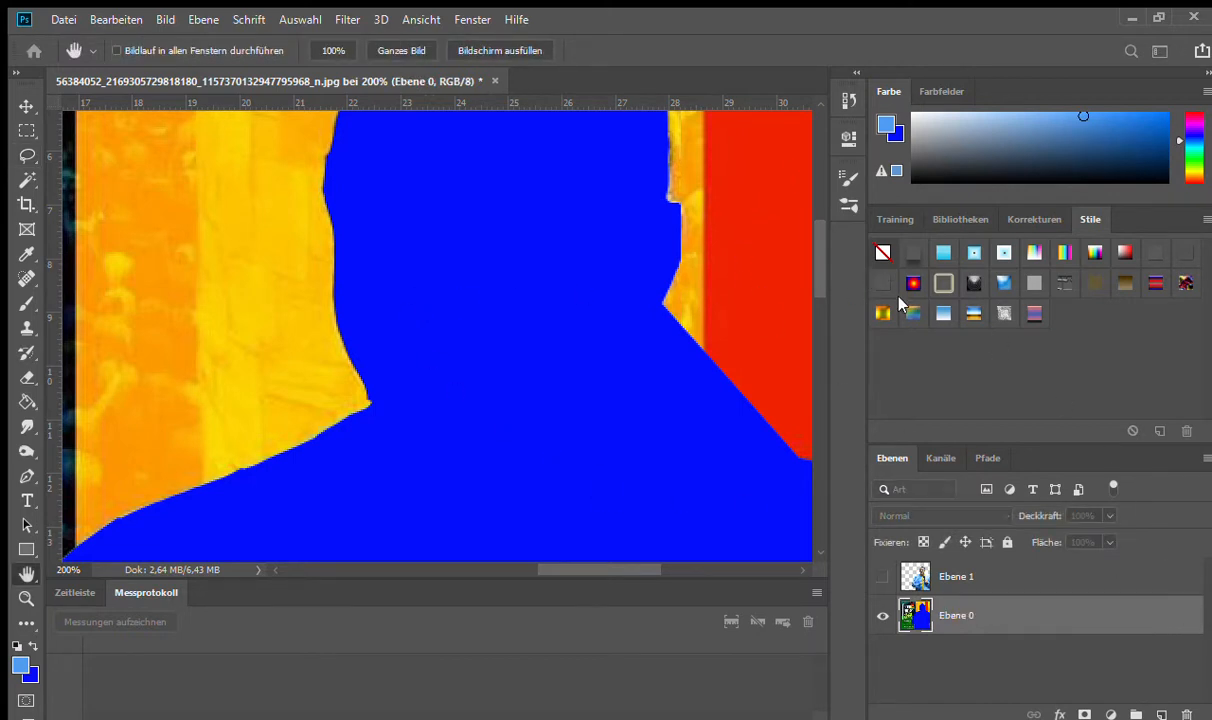
Step: Erase a thin 8 px line on Ebene 0 along the red top edge and upper right edge of the Ghana flag map
{"action": "key", "text": "l"}
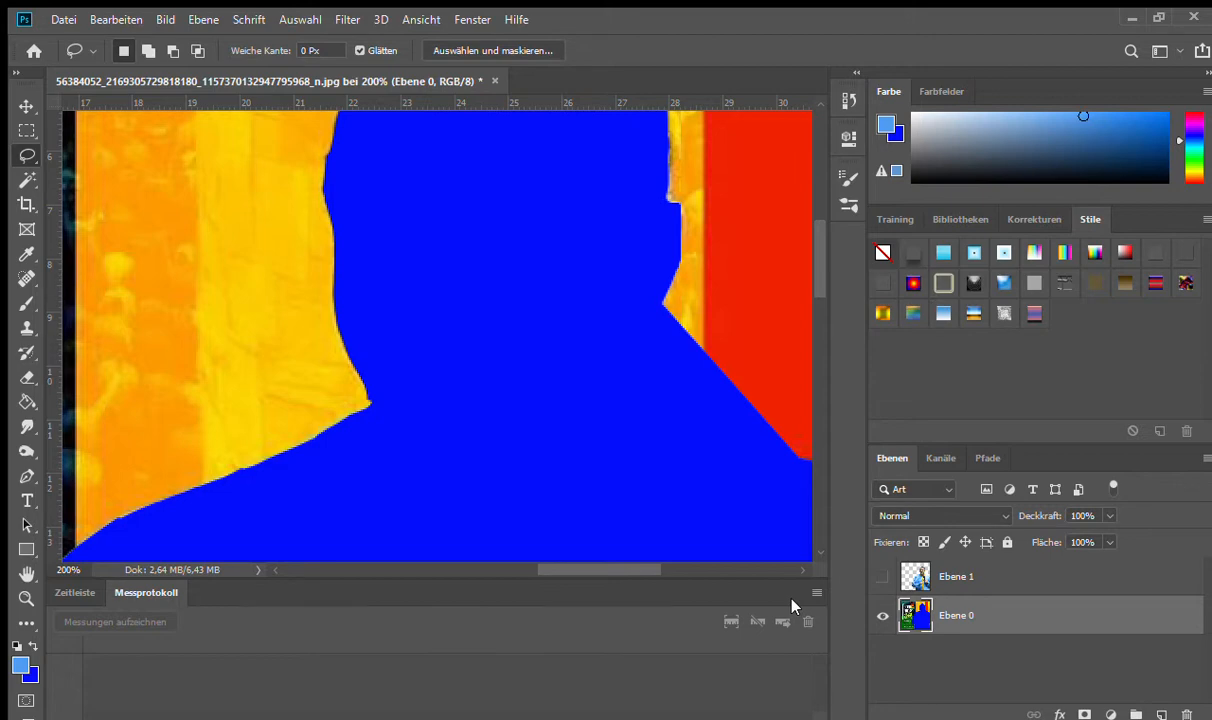
{"action": "key", "text": "z"}
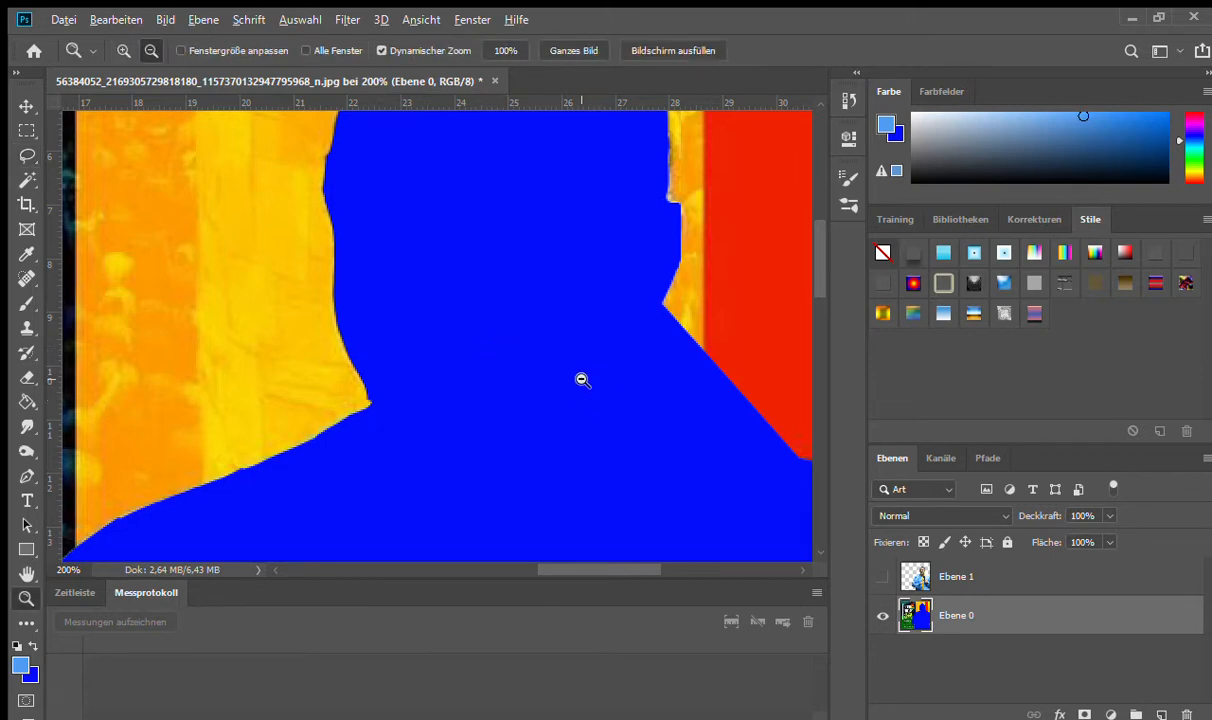
{"action": "left_click", "coordinate": [582, 379], "text": "alt"}
{"action": "left_click", "coordinate": [590, 376], "text": "alt"}
{"action": "left_click", "coordinate": [617, 460], "text": "alt"}
{"action": "left_click", "coordinate": [617, 460], "text": "alt"}
{"action": "left_click", "coordinate": [194, 262]}
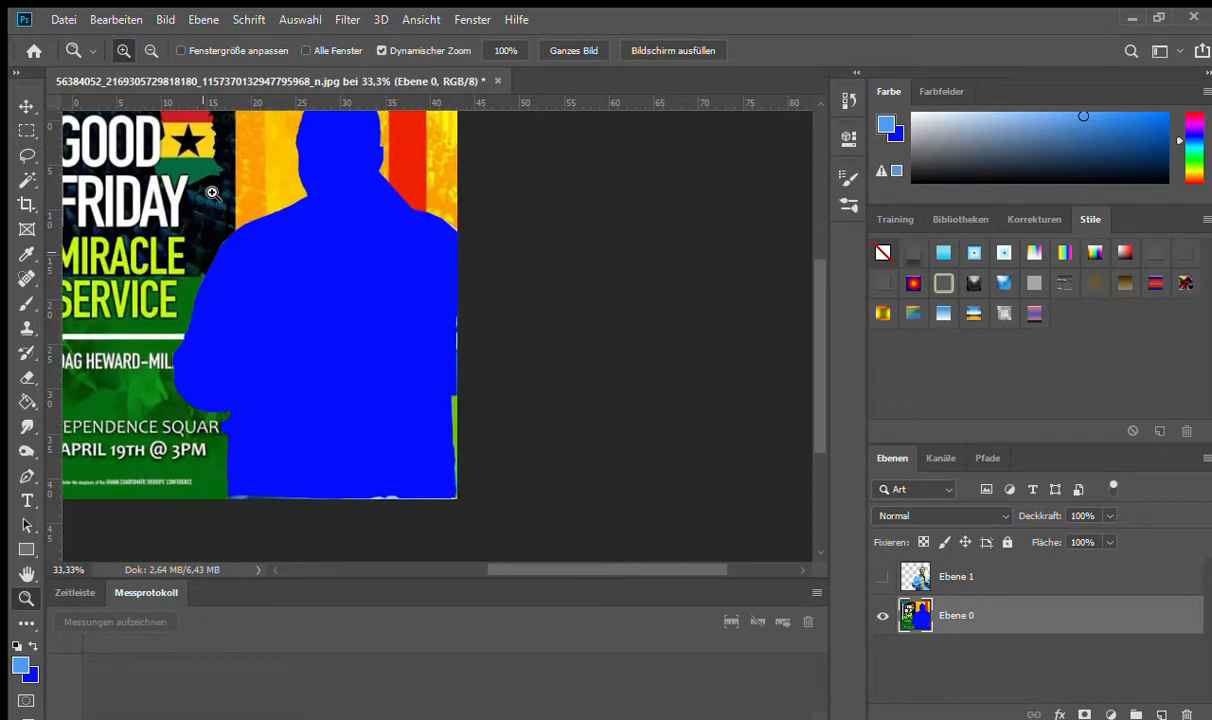
{"action": "left_click", "coordinate": [195, 250]}
{"action": "key", "text": "space"}
{"action": "left_click_drag", "start_coordinate": [267, 204], "coordinate": [419, 361]}
{"action": "left_click_drag", "start_coordinate": [387, 208], "coordinate": [477, 390]}
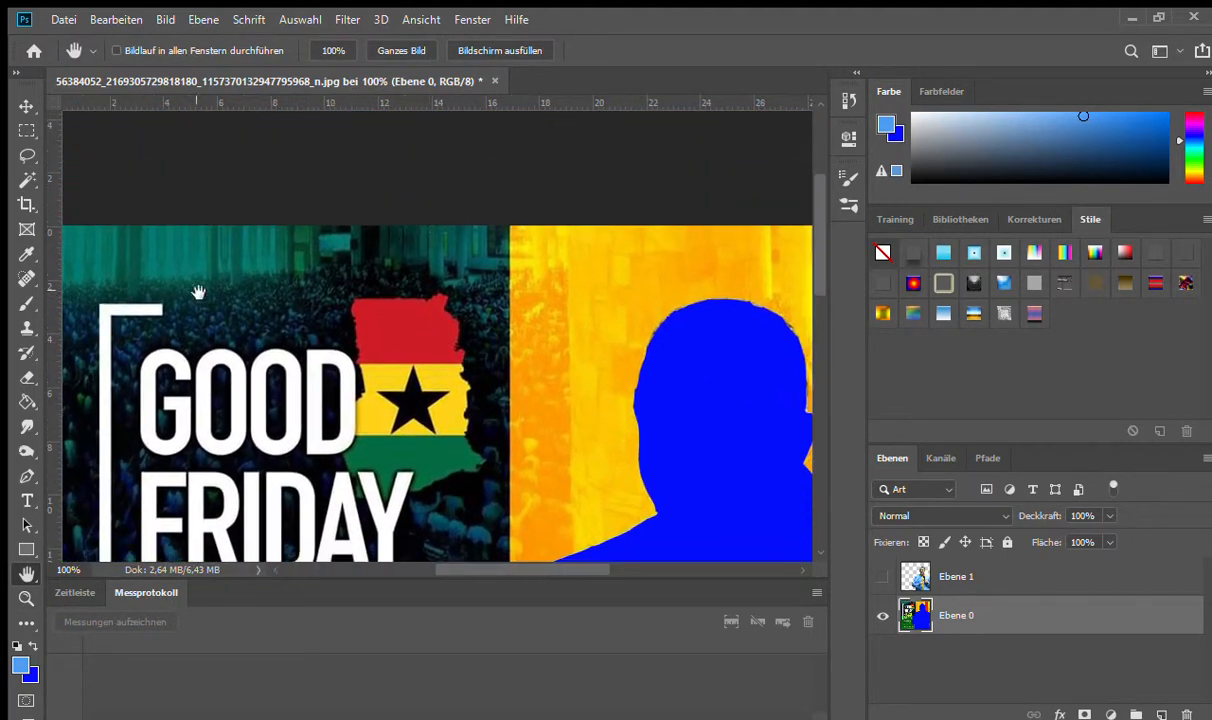
{"action": "left_click", "coordinate": [27, 303]}
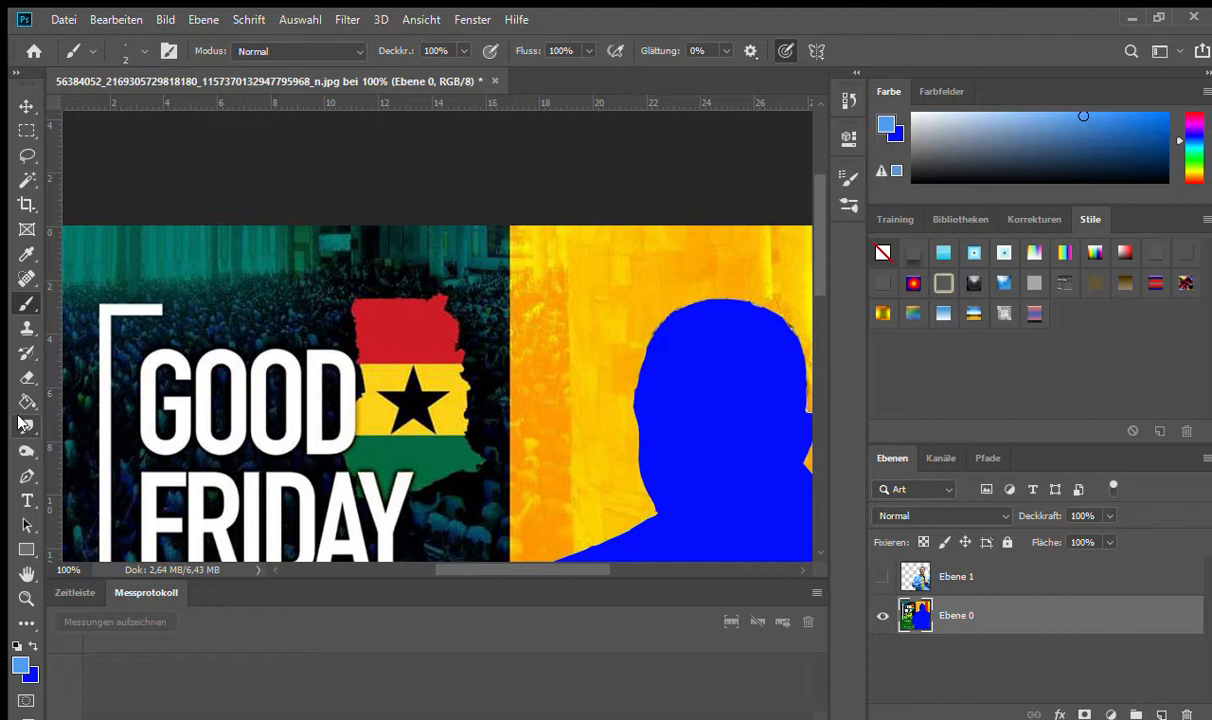
{"action": "left_click", "coordinate": [27, 378]}
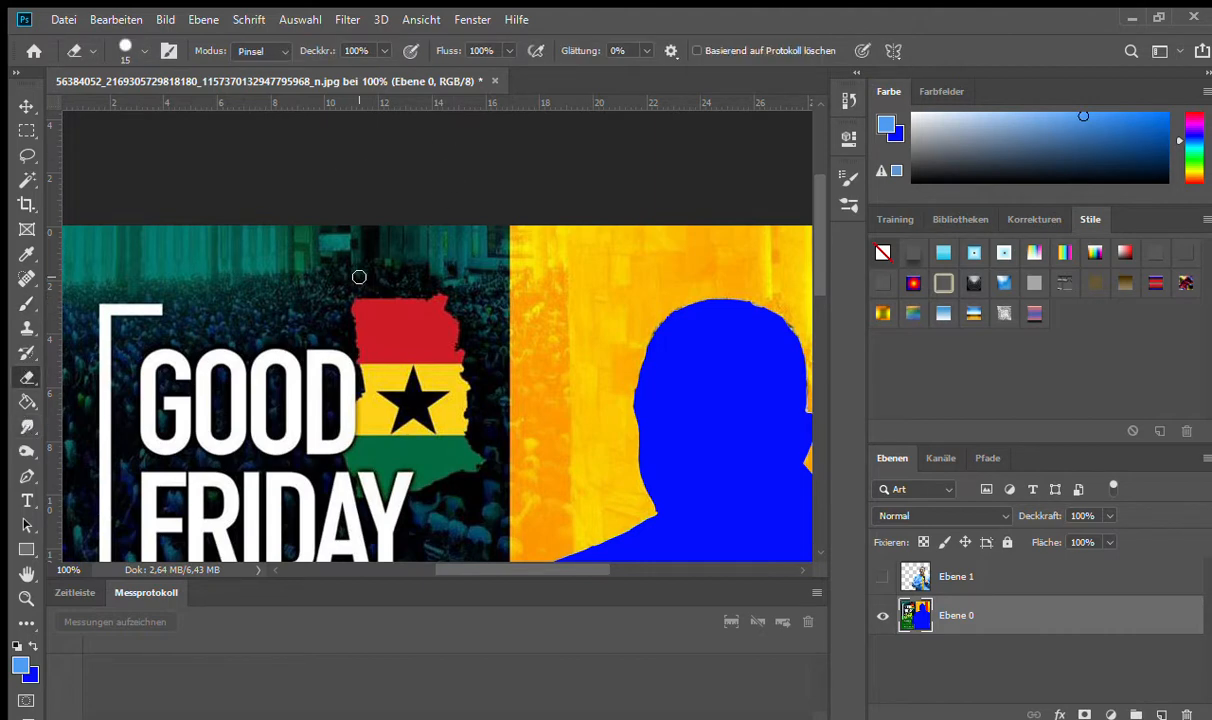
{"action": "key", "text": "z"}
{"action": "left_click", "coordinate": [382, 300]}
{"action": "left_click", "coordinate": [382, 300]}
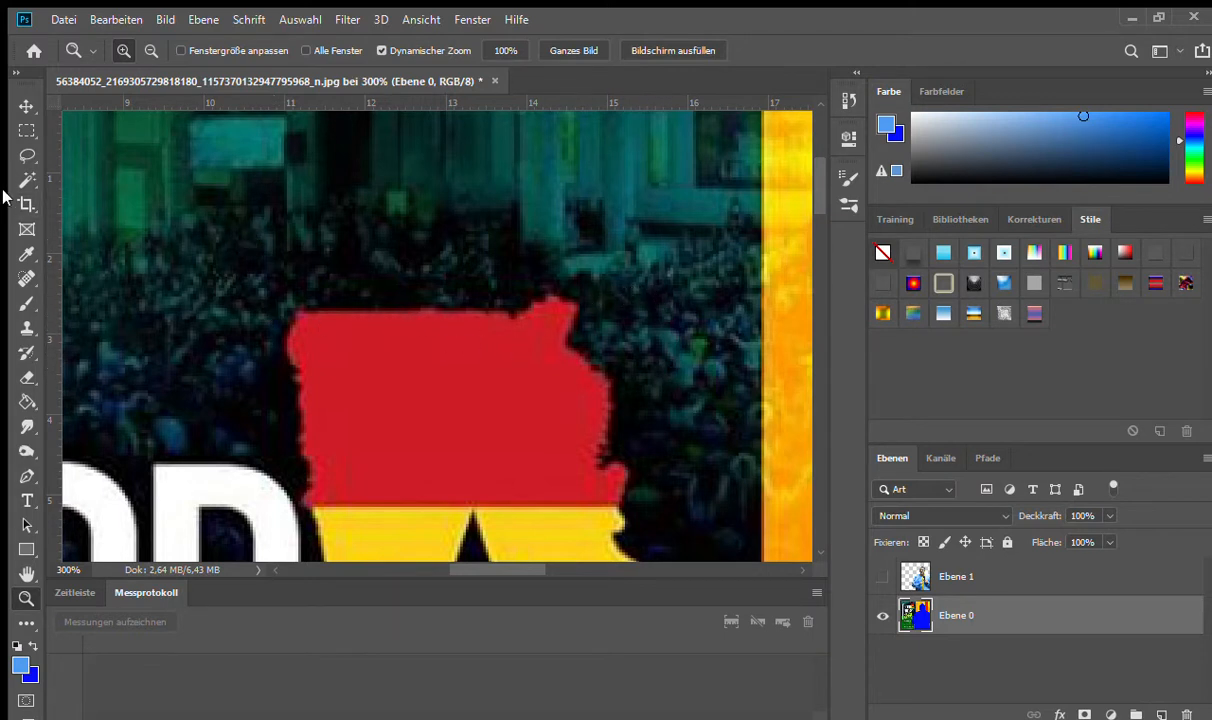
{"action": "left_click", "coordinate": [27, 376]}
{"action": "key", "text": "bracketleft"}
{"action": "key", "text": "bracketleft"}
{"action": "key", "text": "bracketleft"}
{"action": "left_click_drag", "start_coordinate": [297, 301], "coordinate": [350, 304]}
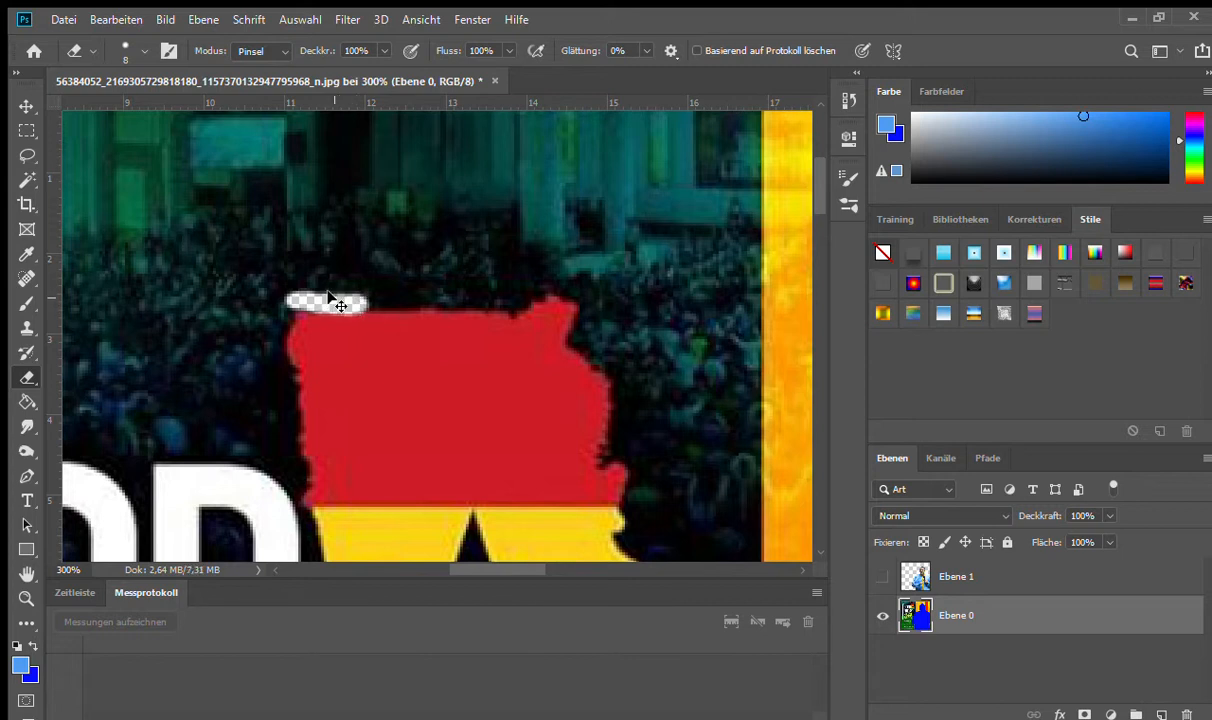
{"action": "key", "text": "ctrl+z"}
{"action": "mouse_move", "coordinate": [291, 302]}
{"action": "left_mouse_down"}
{"action": "mouse_move", "coordinate": [523, 312]}
{"action": "mouse_move", "coordinate": [505, 290]}
{"action": "mouse_move", "coordinate": [560, 285]}
{"action": "mouse_move", "coordinate": [586, 318]}
{"action": "mouse_move", "coordinate": [568, 340]}
{"action": "mouse_move", "coordinate": [609, 360]}
{"action": "mouse_move", "coordinate": [619, 381]}
{"action": "mouse_move", "coordinate": [612, 451]}
{"action": "left_mouse_up"}
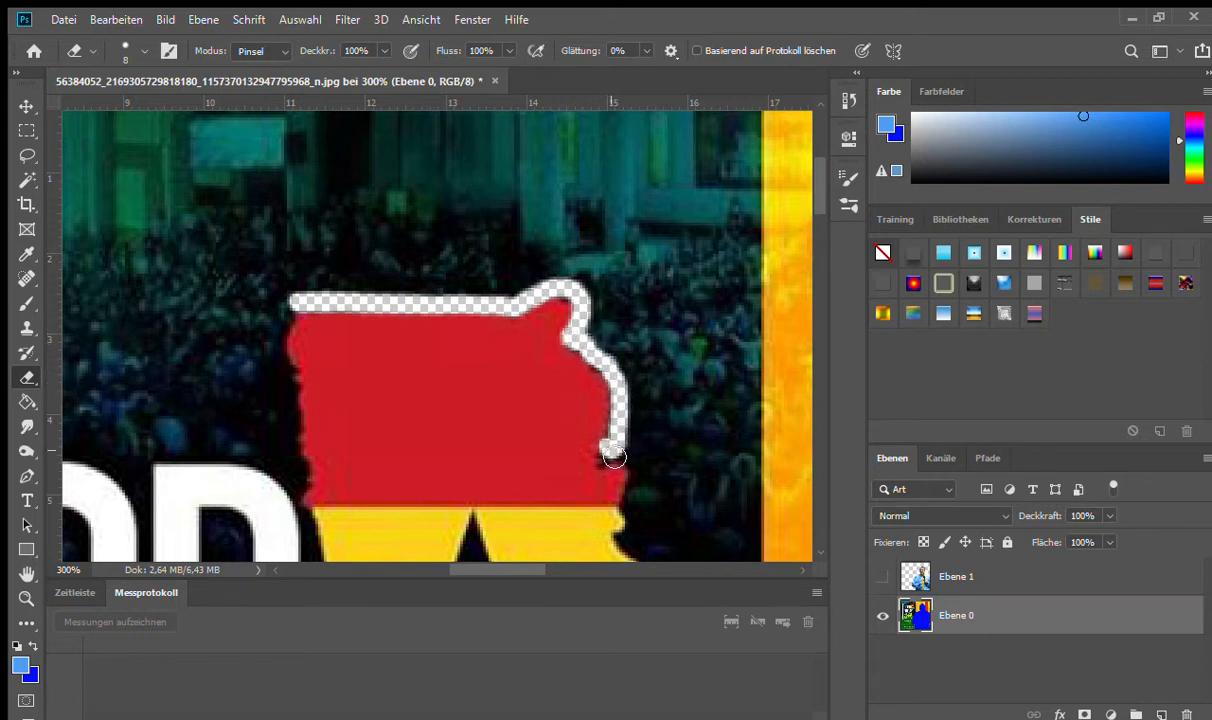
{"action": "mouse_move", "coordinate": [610, 464]}
{"action": "left_mouse_down"}
{"action": "mouse_move", "coordinate": [627, 472]}
{"action": "mouse_move", "coordinate": [637, 516]}
{"action": "mouse_move", "coordinate": [627, 541]}
{"action": "mouse_move", "coordinate": [645, 560]}
{"action": "left_mouse_up"}
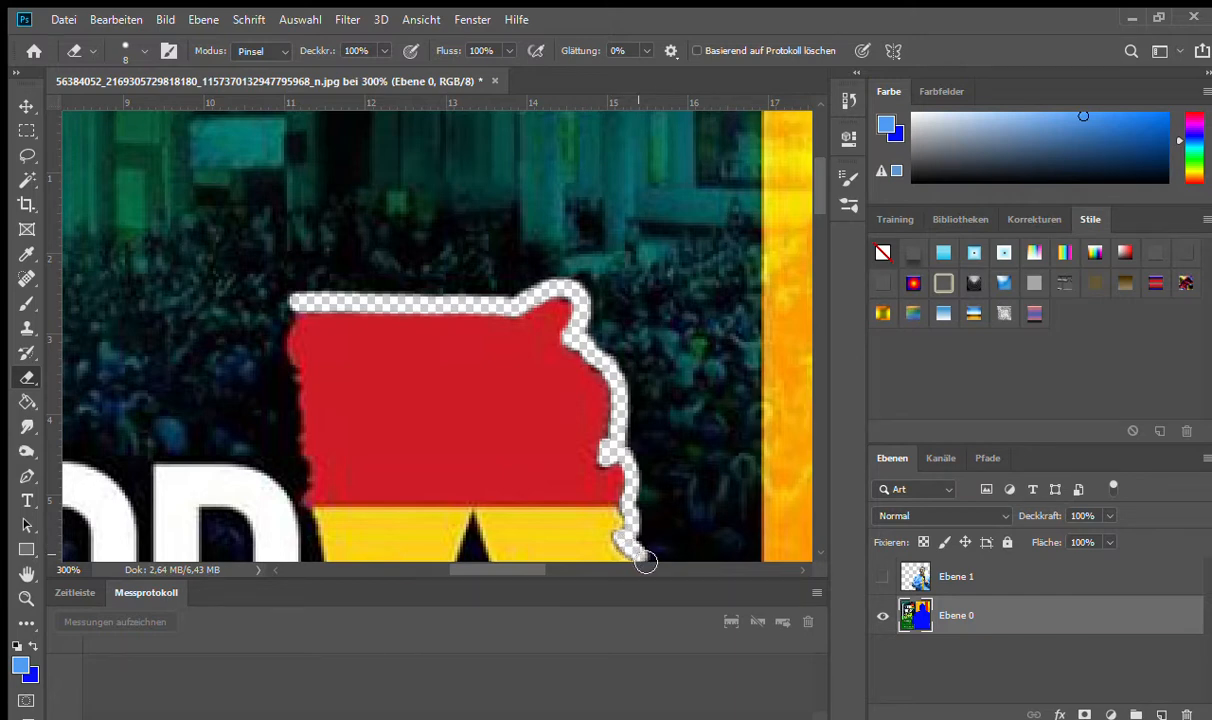
Step: Continue the thin erased outline down the right edge of the map's yellow and green bands to the green tip
{"action": "key", "text": "space"}
{"action": "left_click_drag", "start_coordinate": [602, 462], "coordinate": [655, 198]}
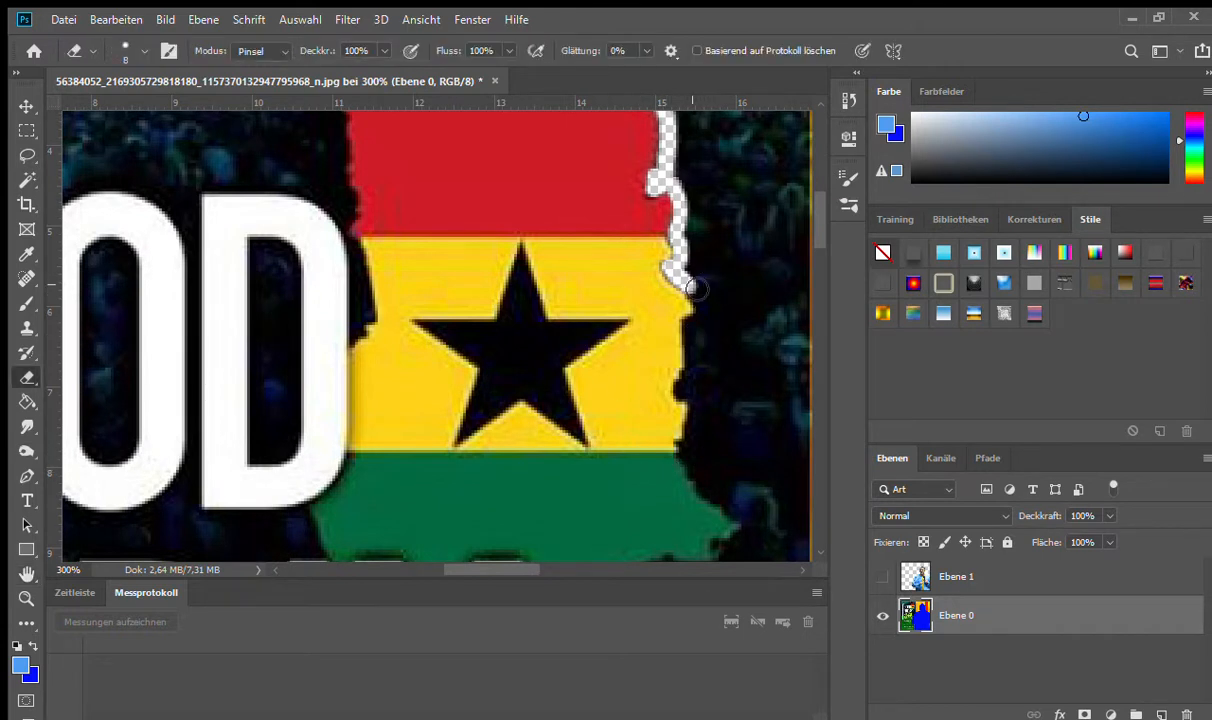
{"action": "mouse_move", "coordinate": [688, 285]}
{"action": "left_mouse_down"}
{"action": "mouse_move", "coordinate": [684, 389]}
{"action": "mouse_move", "coordinate": [698, 411]}
{"action": "mouse_move", "coordinate": [687, 455]}
{"action": "mouse_move", "coordinate": [707, 499]}
{"action": "mouse_move", "coordinate": [743, 537]}
{"action": "left_mouse_up"}
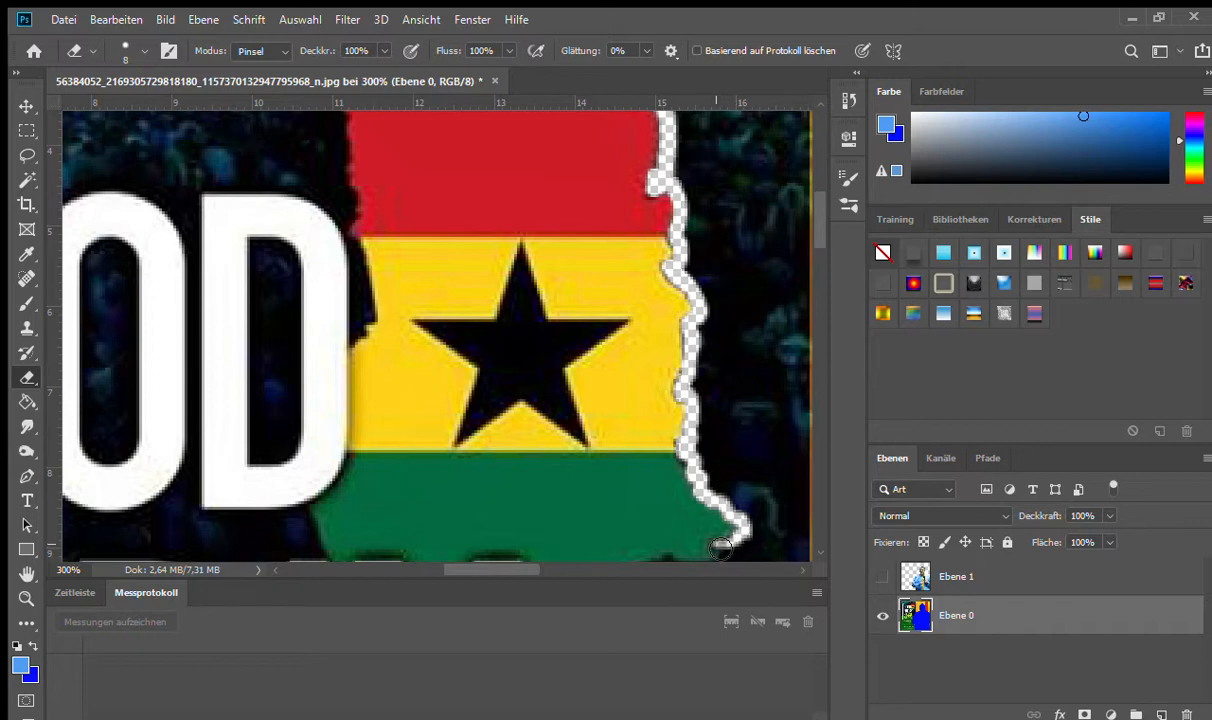
Step: Erase along the map's lower green edge and up its lower left side, cutting through the overlapping lettering
{"action": "key", "text": "space"}
{"action": "left_click_drag", "start_coordinate": [657, 416], "coordinate": [709, 235]}
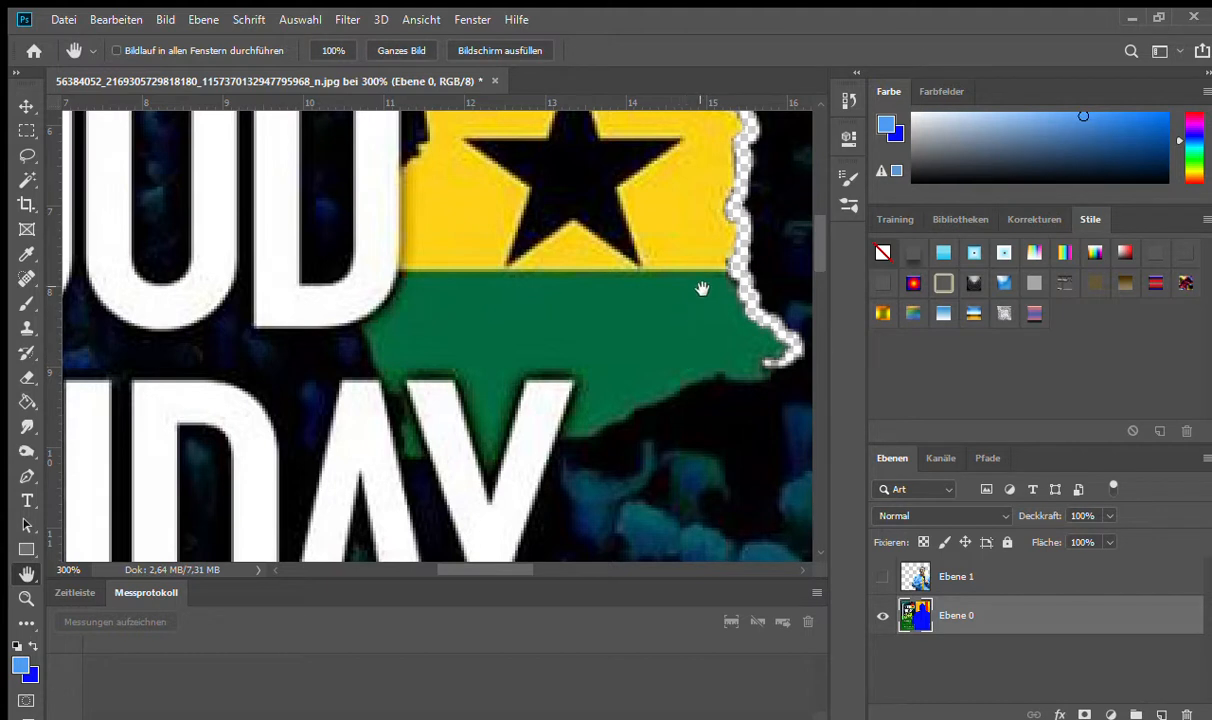
{"action": "mouse_move", "coordinate": [774, 371]}
{"action": "left_mouse_down"}
{"action": "mouse_move", "coordinate": [732, 396]}
{"action": "mouse_move", "coordinate": [725, 384]}
{"action": "mouse_move", "coordinate": [559, 461]}
{"action": "mouse_move", "coordinate": [569, 445]}
{"action": "mouse_move", "coordinate": [478, 473]}
{"action": "mouse_move", "coordinate": [401, 472]}
{"action": "mouse_move", "coordinate": [374, 457]}
{"action": "mouse_move", "coordinate": [373, 435]}
{"action": "mouse_move", "coordinate": [399, 413]}
{"action": "mouse_move", "coordinate": [364, 361]}
{"action": "mouse_move", "coordinate": [352, 281]}
{"action": "mouse_move", "coordinate": [376, 188]}
{"action": "mouse_move", "coordinate": [414, 153]}
{"action": "left_mouse_up"}
{"action": "mouse_move", "coordinate": [412, 147]}
{"action": "left_mouse_down"}
{"action": "mouse_move", "coordinate": [424, 136]}
{"action": "mouse_move", "coordinate": [454, 419]}
{"action": "left_mouse_up"}
Step: Erase up the left edge of the yellow and red bands and close the outline at the map's upper left corner
{"action": "key", "text": "h"}
{"action": "key", "text": "e"}
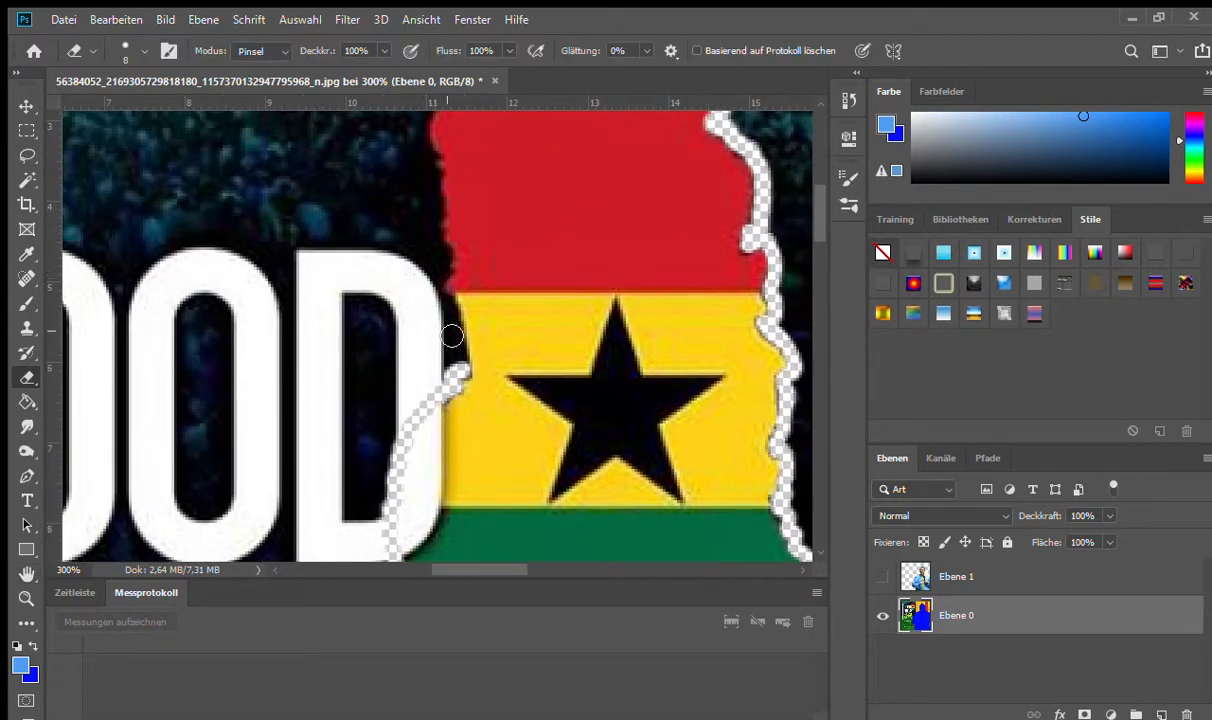
{"action": "mouse_move", "coordinate": [468, 373]}
{"action": "left_mouse_down"}
{"action": "mouse_move", "coordinate": [428, 147]}
{"action": "mouse_move", "coordinate": [454, 366]}
{"action": "mouse_move", "coordinate": [443, 322]}
{"action": "left_mouse_up"}
{"action": "key", "text": "space"}
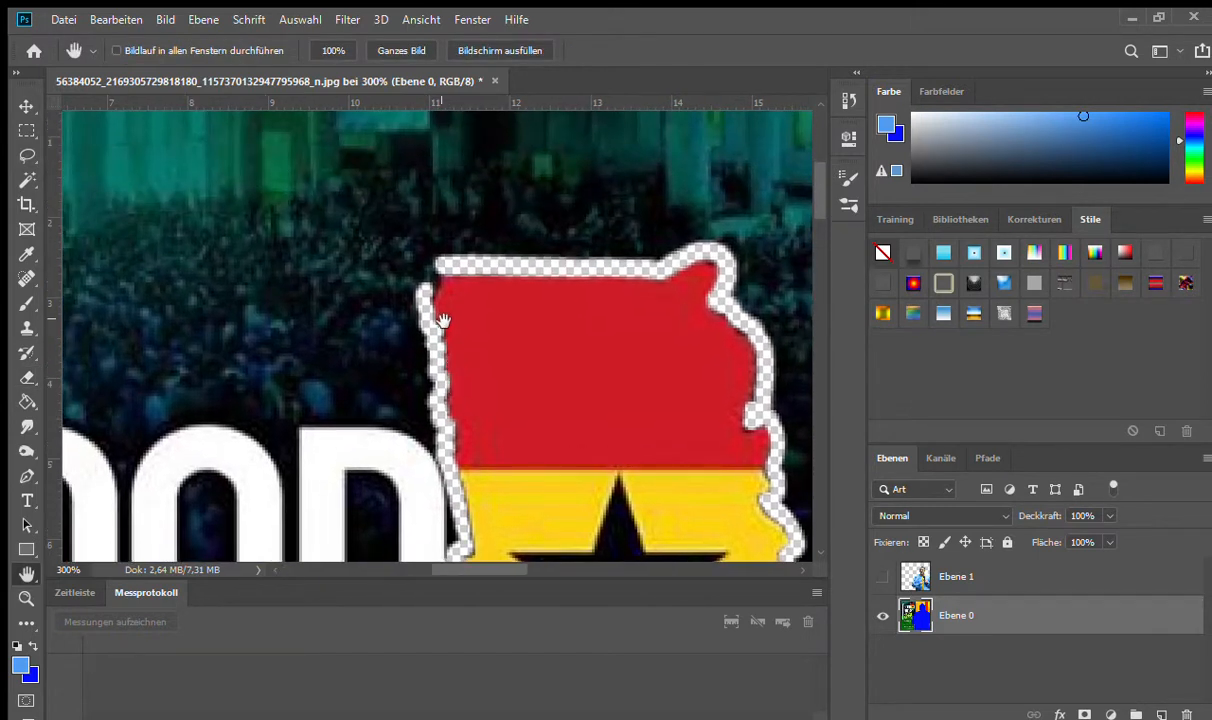
{"action": "left_click_drag", "start_coordinate": [444, 266], "coordinate": [436, 300]}
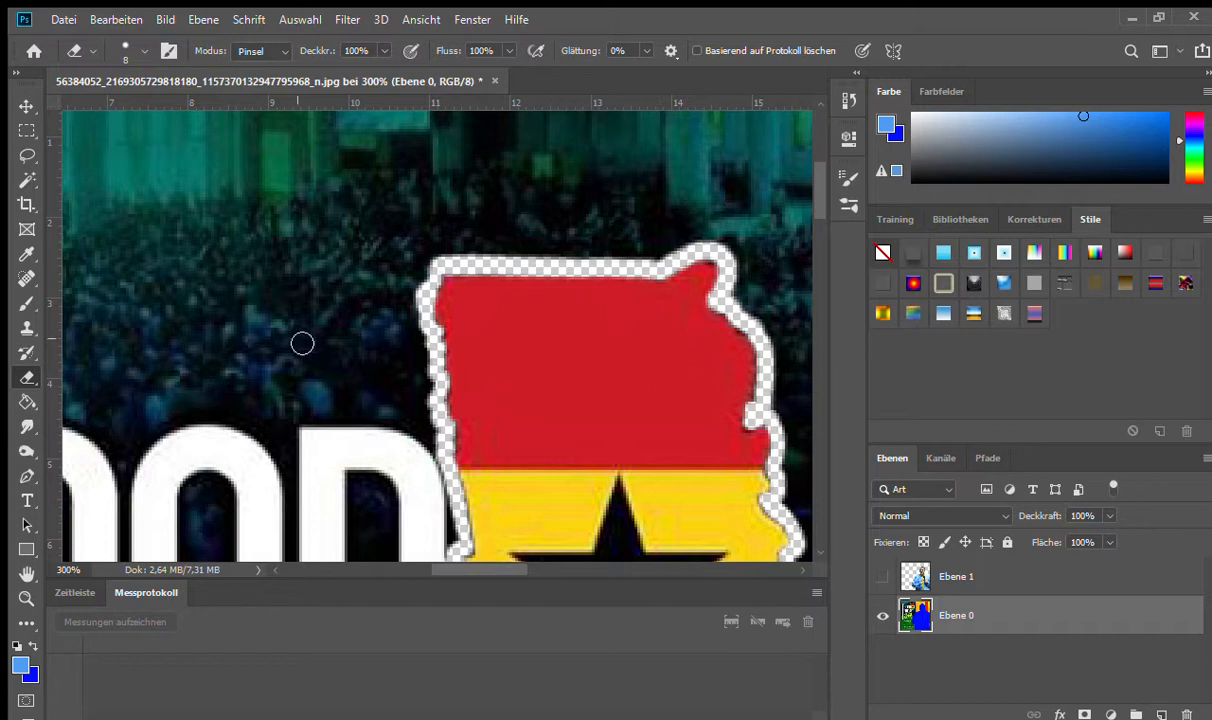
Step: Inspect the erased outline around the whole Ghana flag map
{"action": "left_click", "coordinate": [24, 154]}
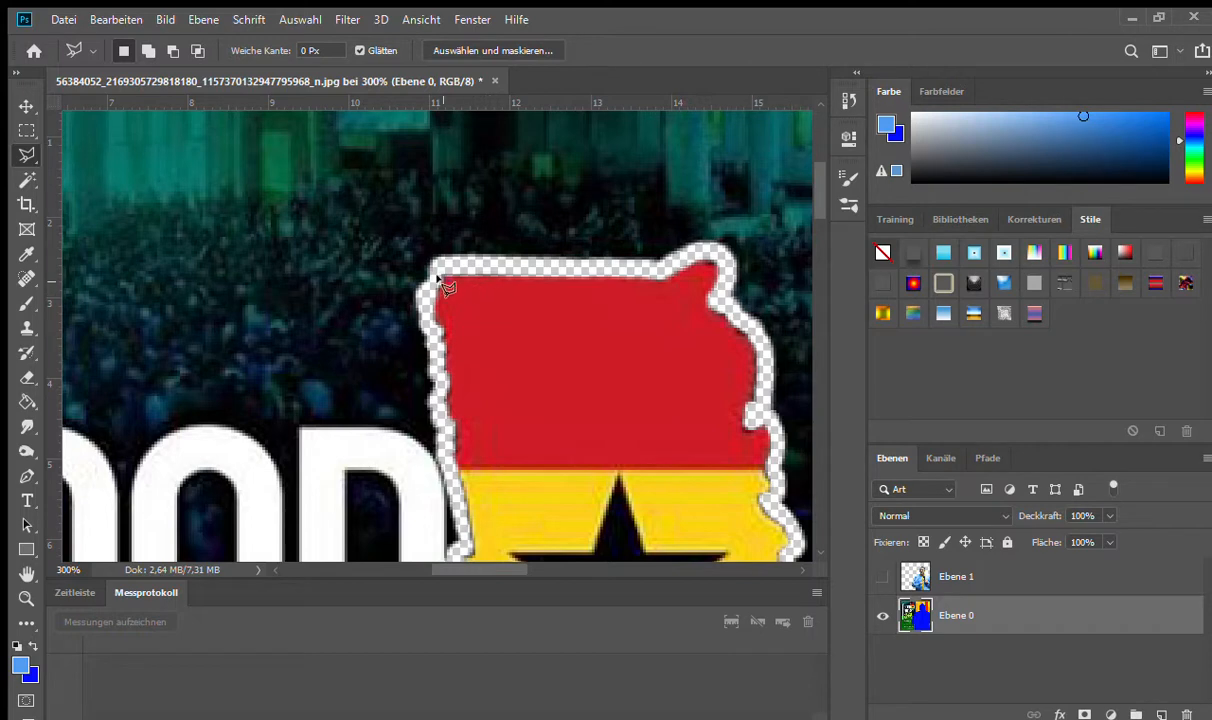
{"action": "key", "text": "space"}
{"action": "left_click_drag", "start_coordinate": [465, 295], "coordinate": [431, 184]}
{"action": "left_click_drag", "start_coordinate": [537, 292], "coordinate": [450, 203]}
{"action": "left_click_drag", "start_coordinate": [574, 337], "coordinate": [601, 400]}
{"action": "key", "text": "z"}
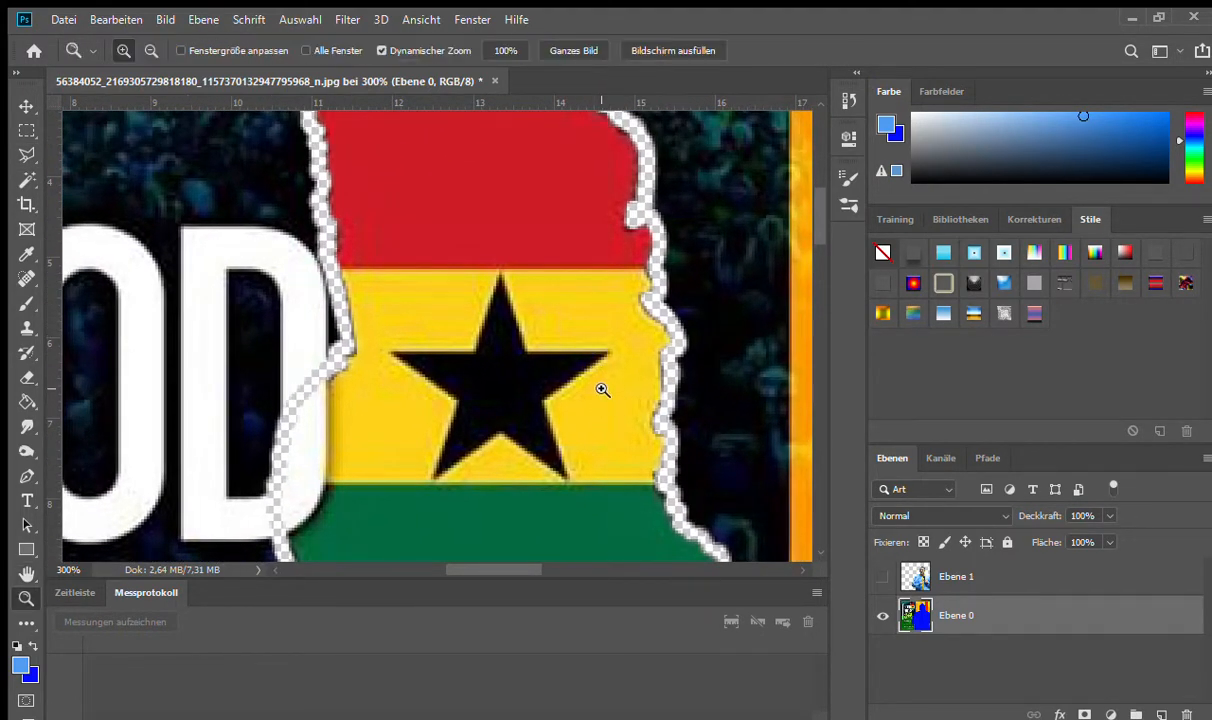
{"action": "left_click", "coordinate": [549, 411], "text": "alt"}
{"action": "left_click", "coordinate": [554, 402], "text": "alt"}
{"action": "left_click", "coordinate": [554, 402], "text": "alt"}
{"action": "left_click", "coordinate": [536, 434]}
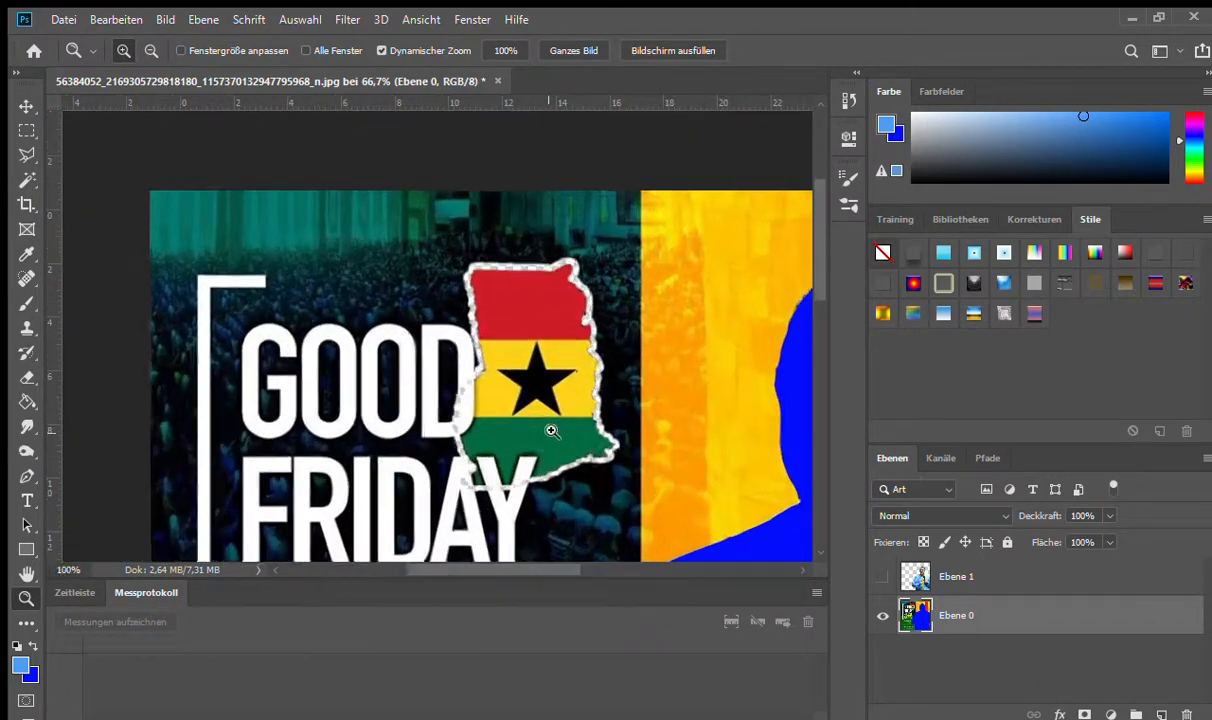
{"action": "left_click", "coordinate": [549, 421]}
{"action": "left_click", "coordinate": [537, 397], "text": "alt"}
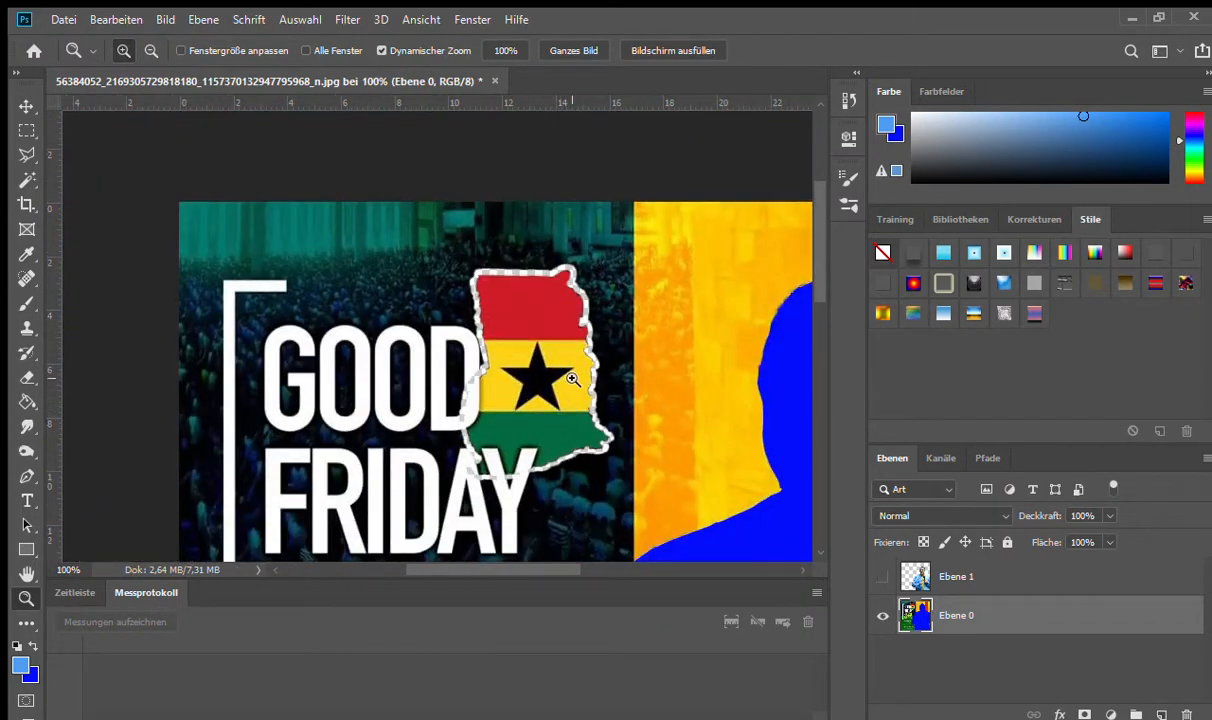
{"action": "left_click", "coordinate": [580, 371]}
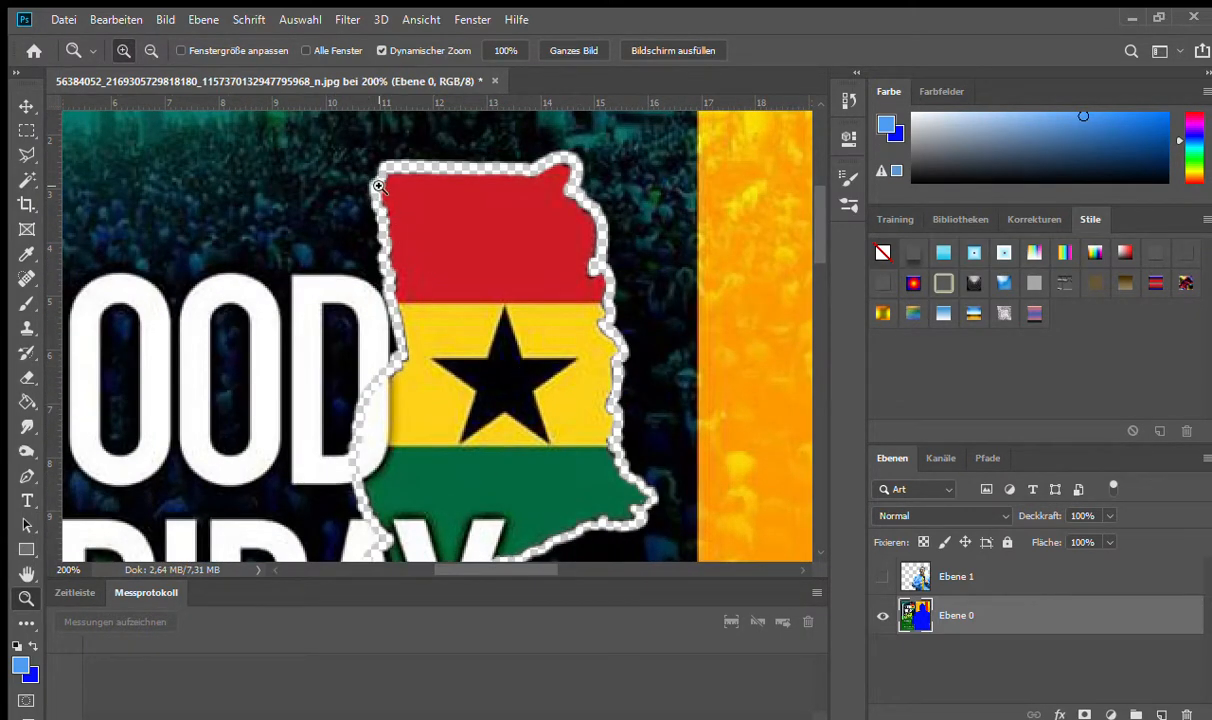
Step: Enlarge the eraser to 50 px and erase a broad band of background above and beside the flag map
{"action": "left_click", "coordinate": [26, 154]}
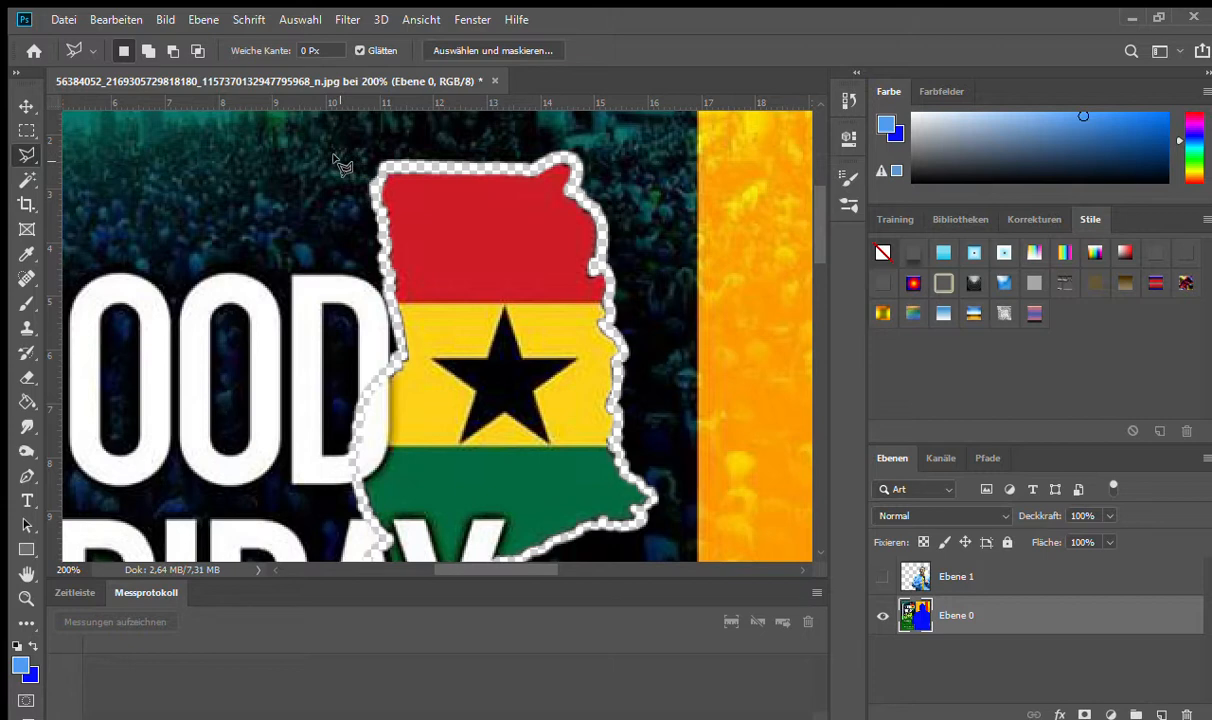
{"action": "left_click", "coordinate": [27, 377]}
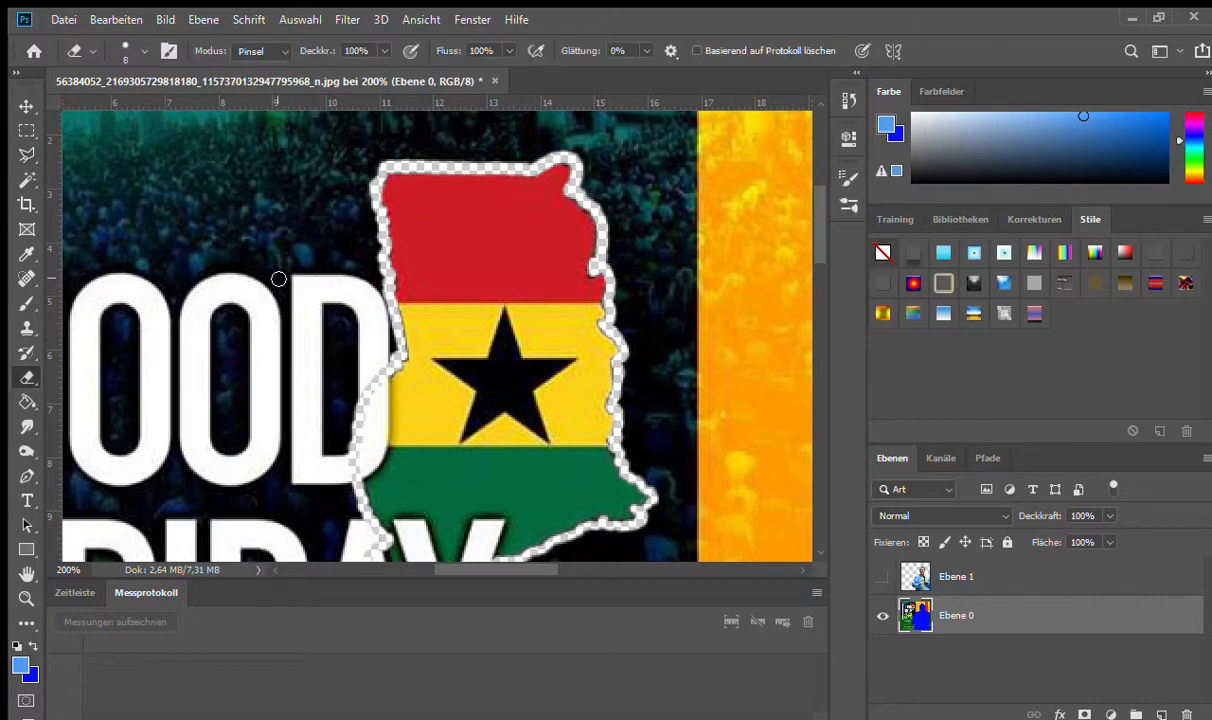
{"action": "key", "text": "bracketright"}
{"action": "key", "text": "bracketright"}
{"action": "key", "text": "bracketright"}
{"action": "key", "text": "bracketright"}
{"action": "key", "text": "bracketright"}
{"action": "key", "text": "bracketright"}
{"action": "key", "text": "bracketright"}
{"action": "key", "text": "bracketright"}
{"action": "key", "text": "bracketright"}
{"action": "mouse_move", "coordinate": [286, 191]}
{"action": "left_mouse_down"}
{"action": "mouse_move", "coordinate": [352, 163]}
{"action": "mouse_move", "coordinate": [356, 217]}
{"action": "mouse_move", "coordinate": [400, 279]}
{"action": "mouse_move", "coordinate": [395, 345]}
{"action": "mouse_move", "coordinate": [400, 370]}
{"action": "mouse_move", "coordinate": [397, 280]}
{"action": "mouse_move", "coordinate": [409, 389]}
{"action": "mouse_move", "coordinate": [368, 486]}
{"action": "mouse_move", "coordinate": [373, 522]}
{"action": "mouse_move", "coordinate": [318, 350]}
{"action": "mouse_move", "coordinate": [340, 226]}
{"action": "mouse_move", "coordinate": [411, 179]}
{"action": "mouse_move", "coordinate": [522, 173]}
{"action": "mouse_move", "coordinate": [506, 184]}
{"action": "mouse_move", "coordinate": [565, 165]}
{"action": "mouse_move", "coordinate": [536, 184]}
{"action": "mouse_move", "coordinate": [576, 168]}
{"action": "mouse_move", "coordinate": [641, 176]}
{"action": "mouse_move", "coordinate": [644, 203]}
{"action": "mouse_move", "coordinate": [607, 185]}
{"action": "mouse_move", "coordinate": [608, 222]}
{"action": "mouse_move", "coordinate": [665, 260]}
{"action": "mouse_move", "coordinate": [645, 190]}
{"action": "mouse_move", "coordinate": [680, 255]}
{"action": "mouse_move", "coordinate": [645, 270]}
{"action": "mouse_move", "coordinate": [668, 294]}
{"action": "mouse_move", "coordinate": [640, 295]}
{"action": "mouse_move", "coordinate": [690, 398]}
{"action": "mouse_move", "coordinate": [702, 395]}
{"action": "left_mouse_up"}
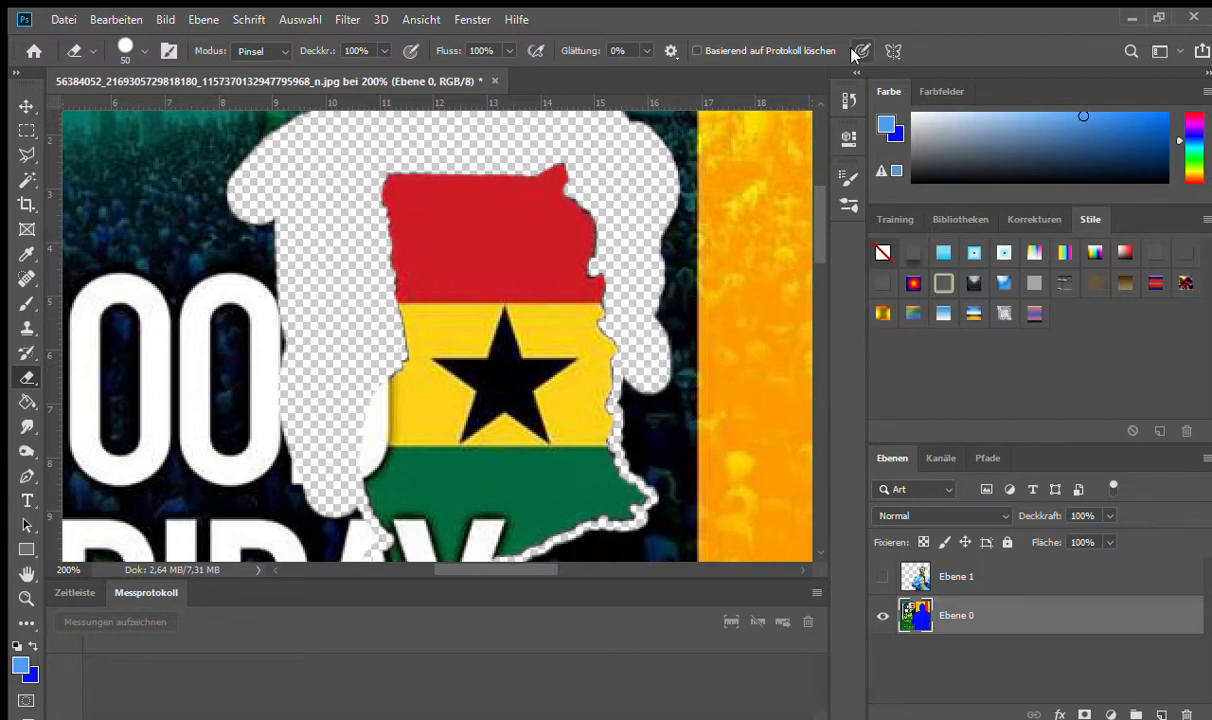
Step: Widen the erased area to the left of the map and clear the remaining background along its right side
{"action": "left_click_drag", "start_coordinate": [679, 232], "coordinate": [688, 300]}
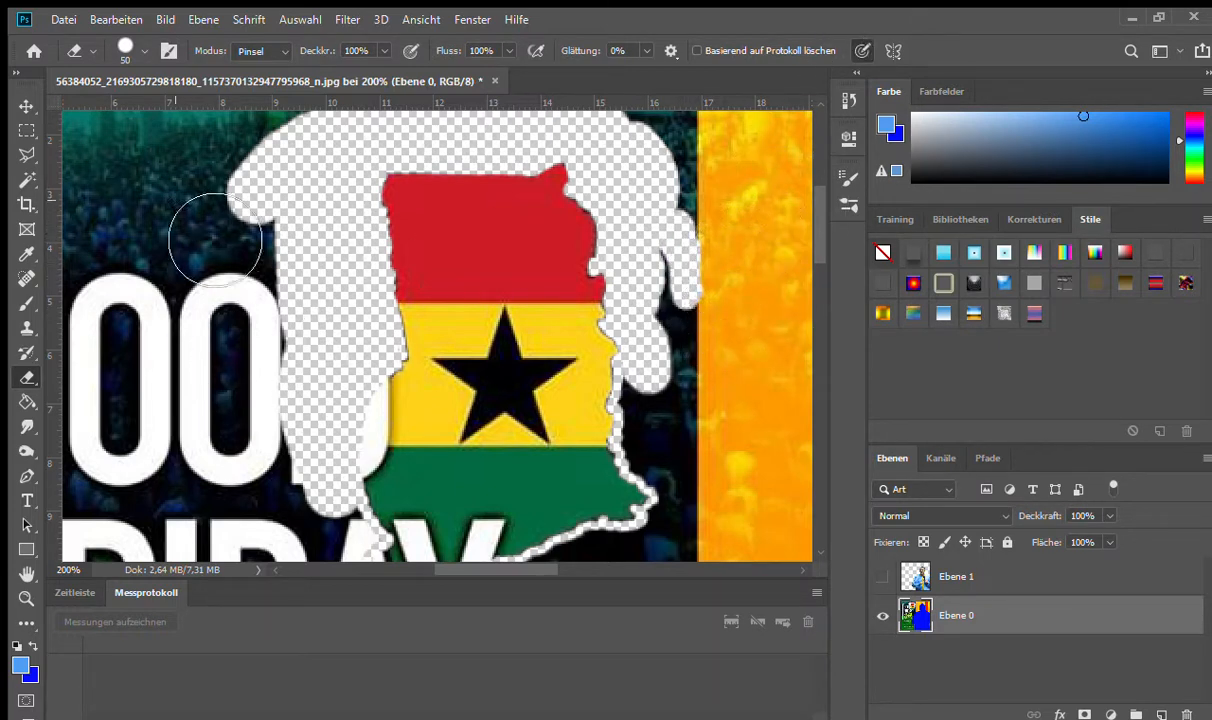
{"action": "left_click_drag", "start_coordinate": [185, 185], "coordinate": [160, 228]}
{"action": "left_click_drag", "start_coordinate": [196, 165], "coordinate": [230, 225]}
{"action": "mouse_move", "coordinate": [676, 200]}
{"action": "left_mouse_down"}
{"action": "mouse_move", "coordinate": [706, 379]}
{"action": "mouse_move", "coordinate": [698, 427]}
{"action": "mouse_move", "coordinate": [690, 400]}
{"action": "mouse_move", "coordinate": [681, 430]}
{"action": "mouse_move", "coordinate": [698, 478]}
{"action": "mouse_move", "coordinate": [682, 490]}
{"action": "mouse_move", "coordinate": [730, 509]}
{"action": "mouse_move", "coordinate": [706, 567]}
{"action": "mouse_move", "coordinate": [640, 525]}
{"action": "left_mouse_up"}
{"action": "mouse_move", "coordinate": [325, 392]}
{"action": "left_mouse_down"}
{"action": "mouse_move", "coordinate": [284, 428]}
{"action": "mouse_move", "coordinate": [298, 490]}
{"action": "mouse_move", "coordinate": [342, 559]}
{"action": "mouse_move", "coordinate": [369, 567]}
{"action": "mouse_move", "coordinate": [325, 457]}
{"action": "mouse_move", "coordinate": [311, 309]}
{"action": "mouse_move", "coordinate": [316, 523]}
{"action": "mouse_move", "coordinate": [371, 557]}
{"action": "mouse_move", "coordinate": [357, 538]}
{"action": "mouse_move", "coordinate": [377, 604]}
{"action": "mouse_move", "coordinate": [367, 587]}
{"action": "mouse_move", "coordinate": [323, 576]}
{"action": "left_mouse_up"}
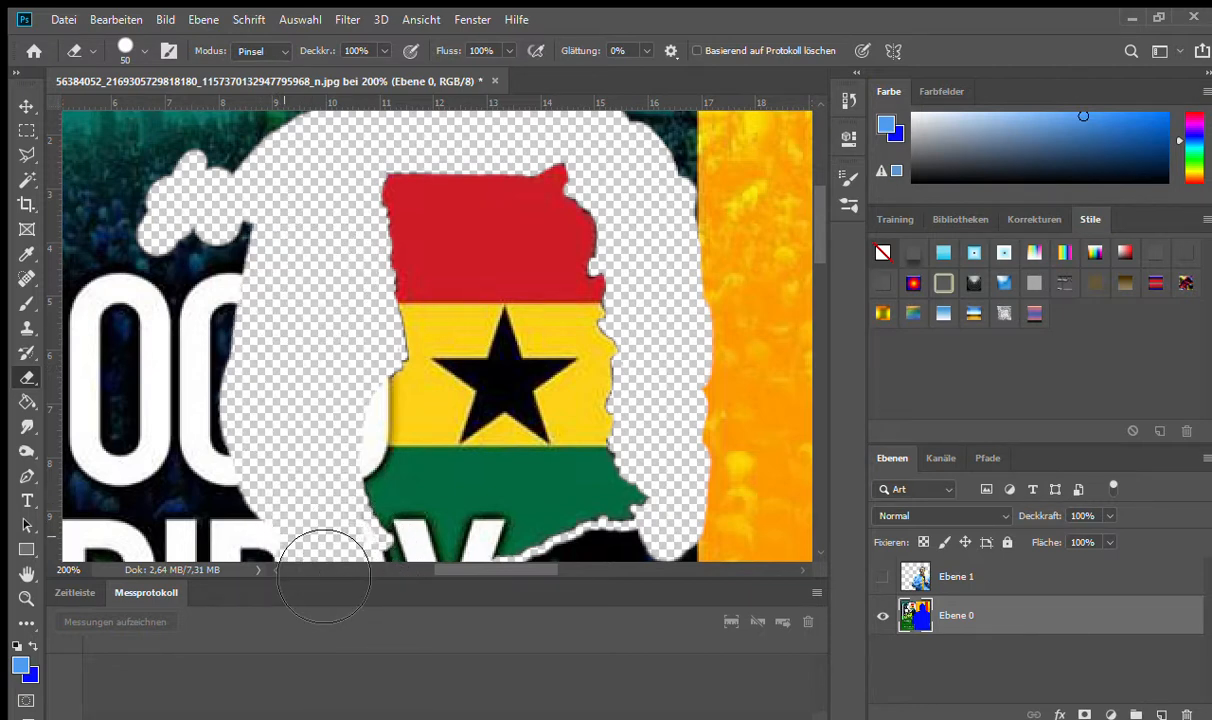
Step: Erase the background and lettering beneath the flag map, joining the cleared areas on both sides
{"action": "key", "text": "space"}
{"action": "left_click_drag", "start_coordinate": [542, 408], "coordinate": [615, 188]}
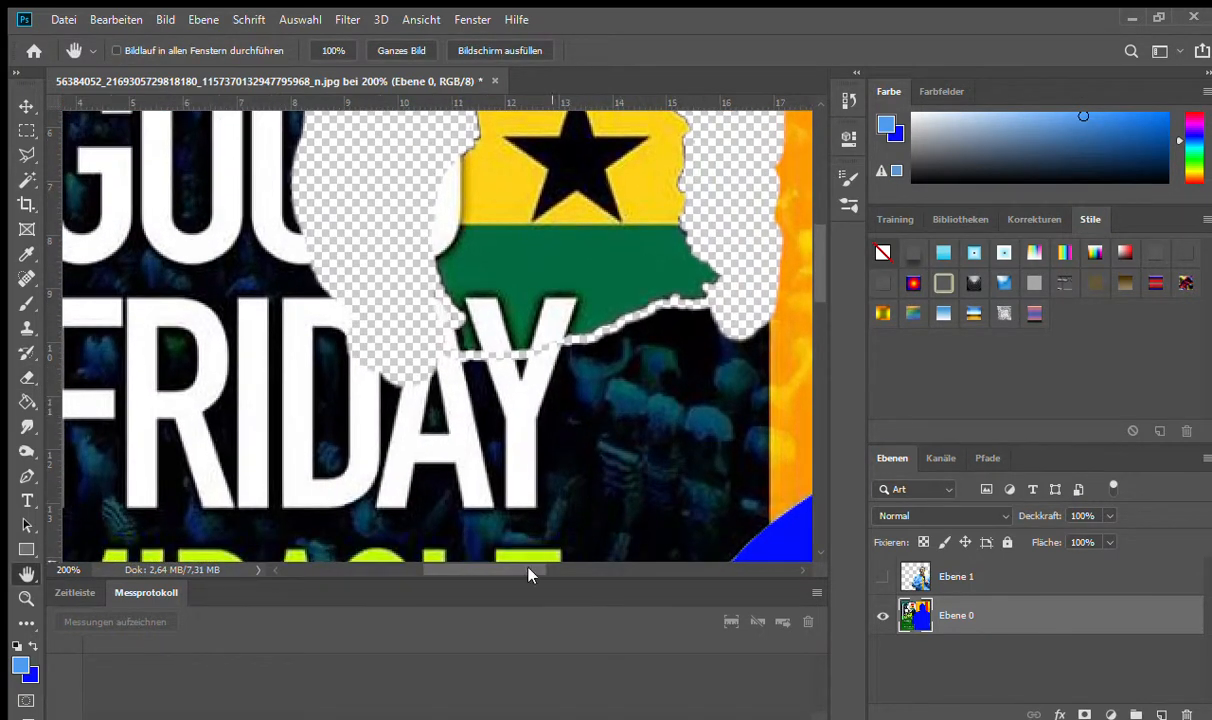
{"action": "mouse_move", "coordinate": [446, 433]}
{"action": "left_mouse_down"}
{"action": "mouse_move", "coordinate": [514, 411]}
{"action": "mouse_move", "coordinate": [475, 412]}
{"action": "mouse_move", "coordinate": [582, 420]}
{"action": "mouse_move", "coordinate": [546, 411]}
{"action": "mouse_move", "coordinate": [684, 385]}
{"action": "mouse_move", "coordinate": [722, 360]}
{"action": "mouse_move", "coordinate": [763, 381]}
{"action": "mouse_move", "coordinate": [720, 398]}
{"action": "mouse_move", "coordinate": [725, 411]}
{"action": "mouse_move", "coordinate": [630, 433]}
{"action": "mouse_move", "coordinate": [380, 382]}
{"action": "mouse_move", "coordinate": [338, 238]}
{"action": "mouse_move", "coordinate": [290, 400]}
{"action": "left_mouse_up"}
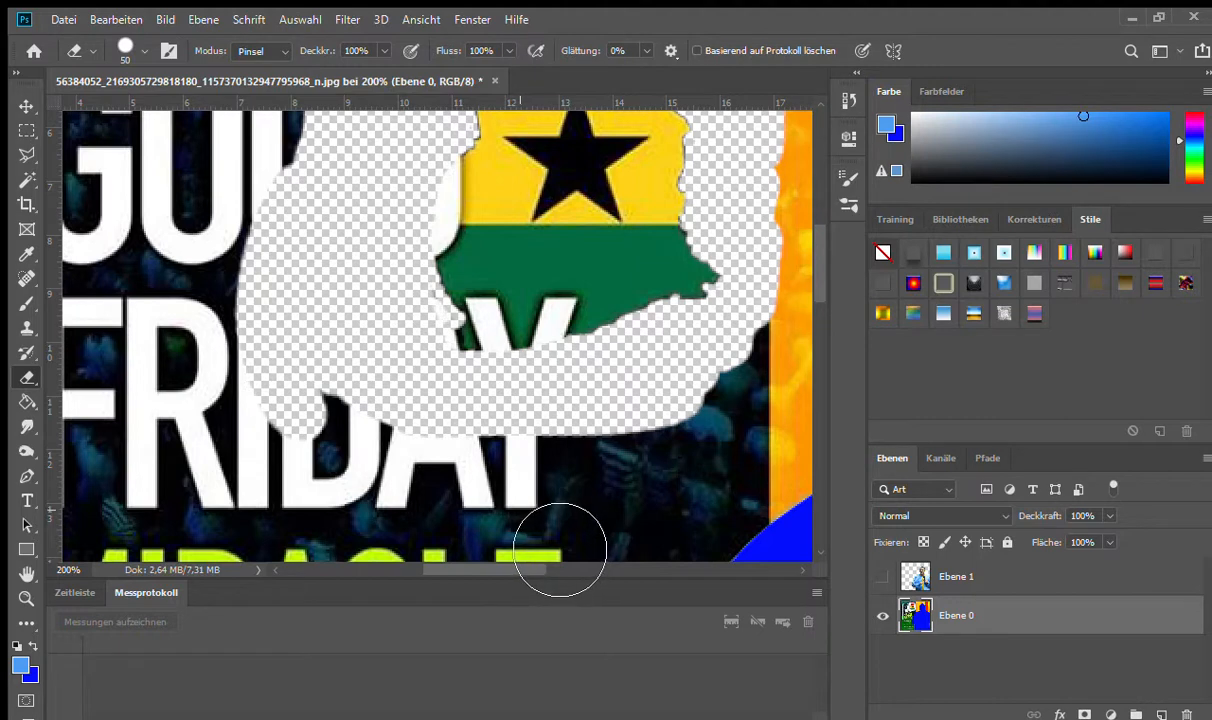
Step: Hide Ebene 0 and show Ebene 1 so only the man's cutout is displayed
{"action": "key", "text": "z"}
{"action": "left_click", "coordinate": [574, 400], "text": "alt"}
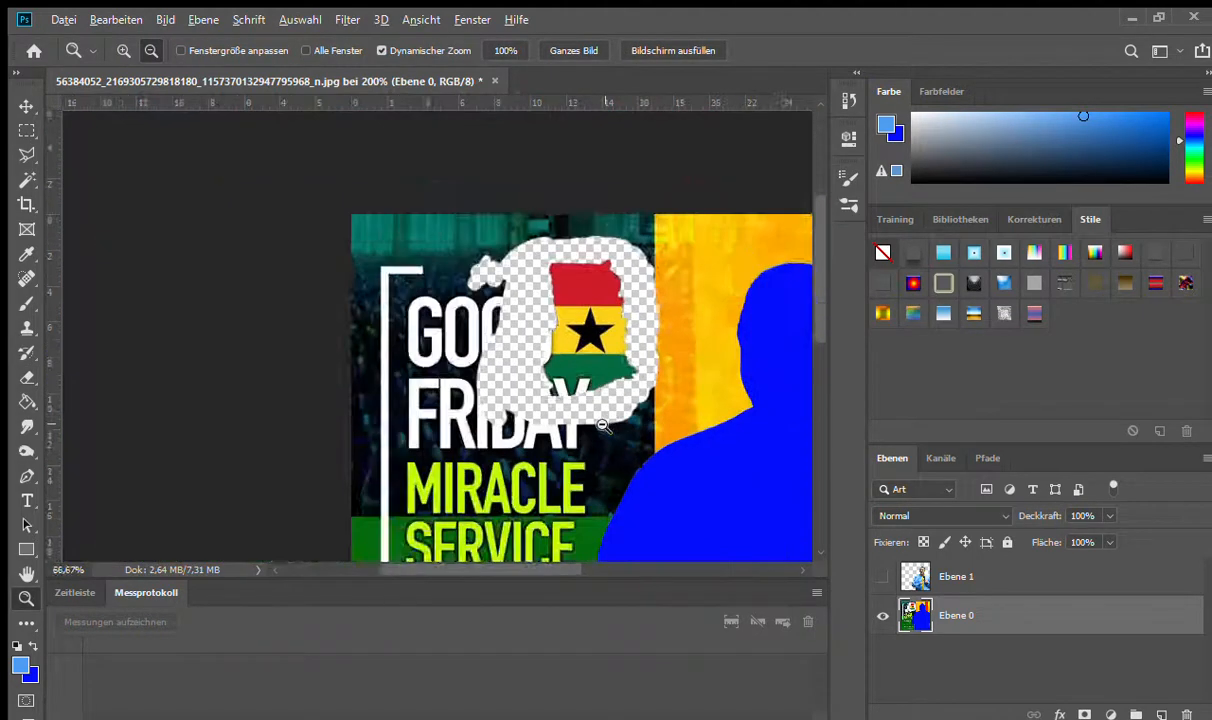
{"action": "left_click_drag", "start_coordinate": [310, 252], "coordinate": [450, 247]}
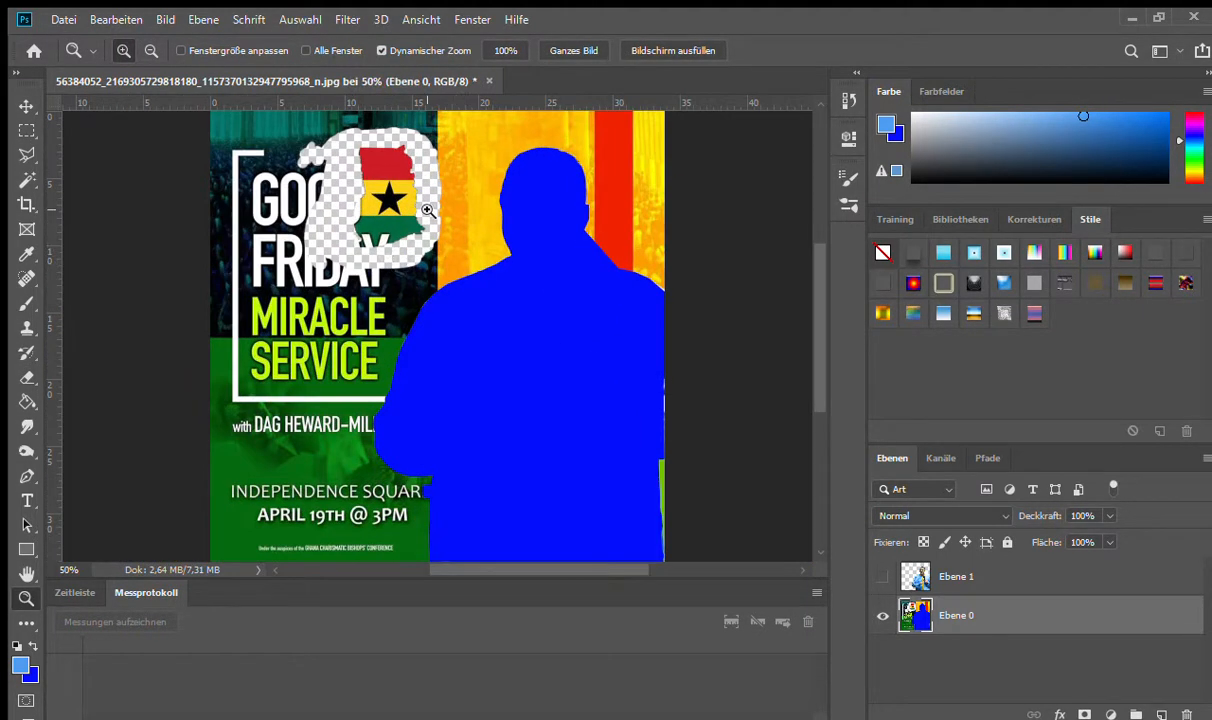
{"action": "left_click", "coordinate": [883, 620]}
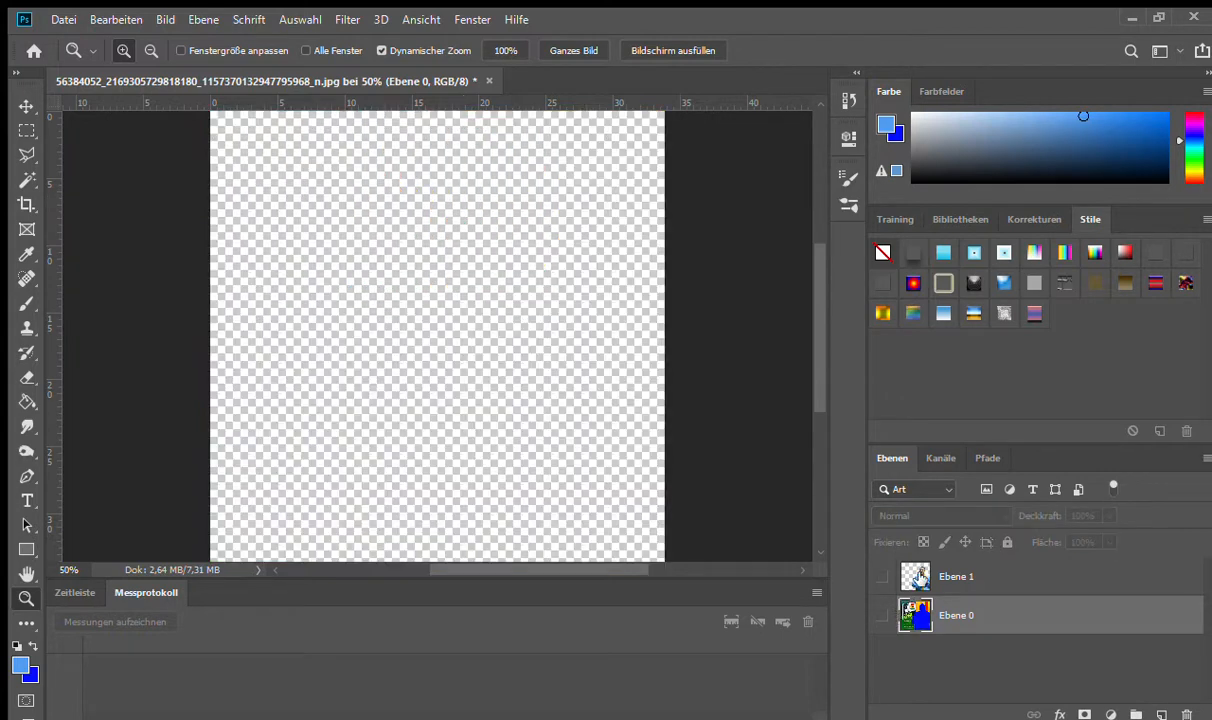
{"action": "left_click", "coordinate": [883, 577]}
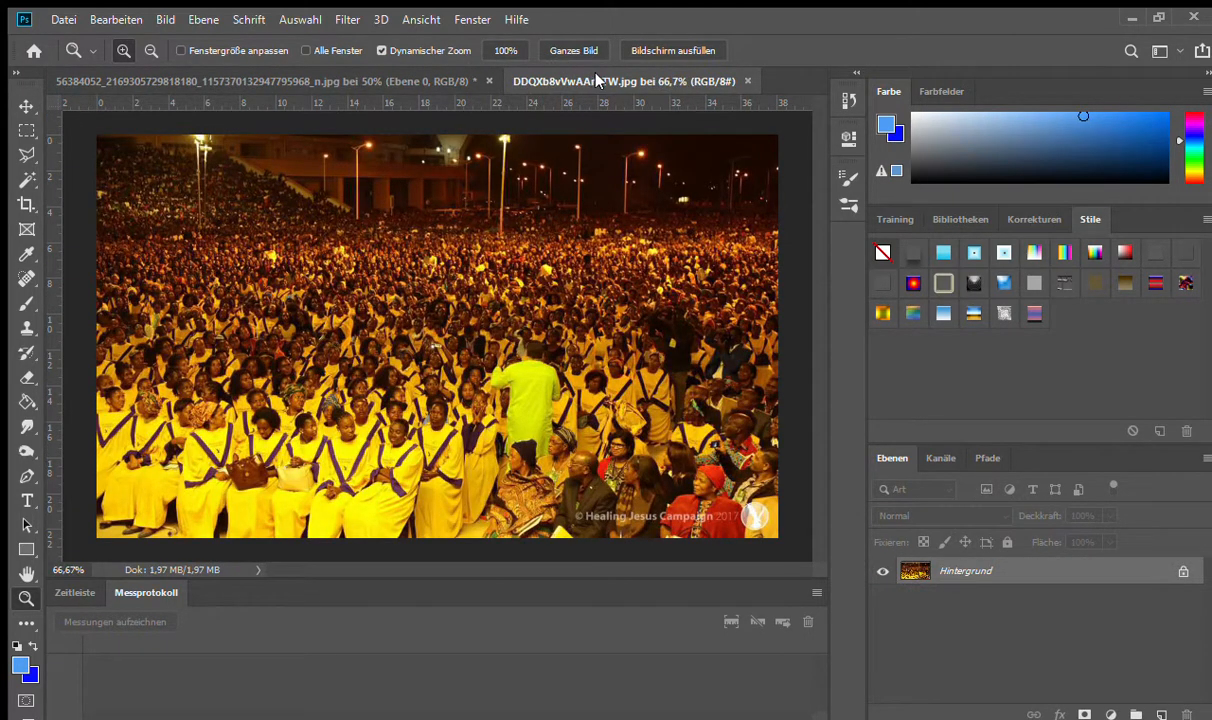
Step: Detach the crowd photo DDQXb8vVwAArUTW.jpg from the flyer's window into its own floating window
{"action": "key", "text": "ctrl+w"}
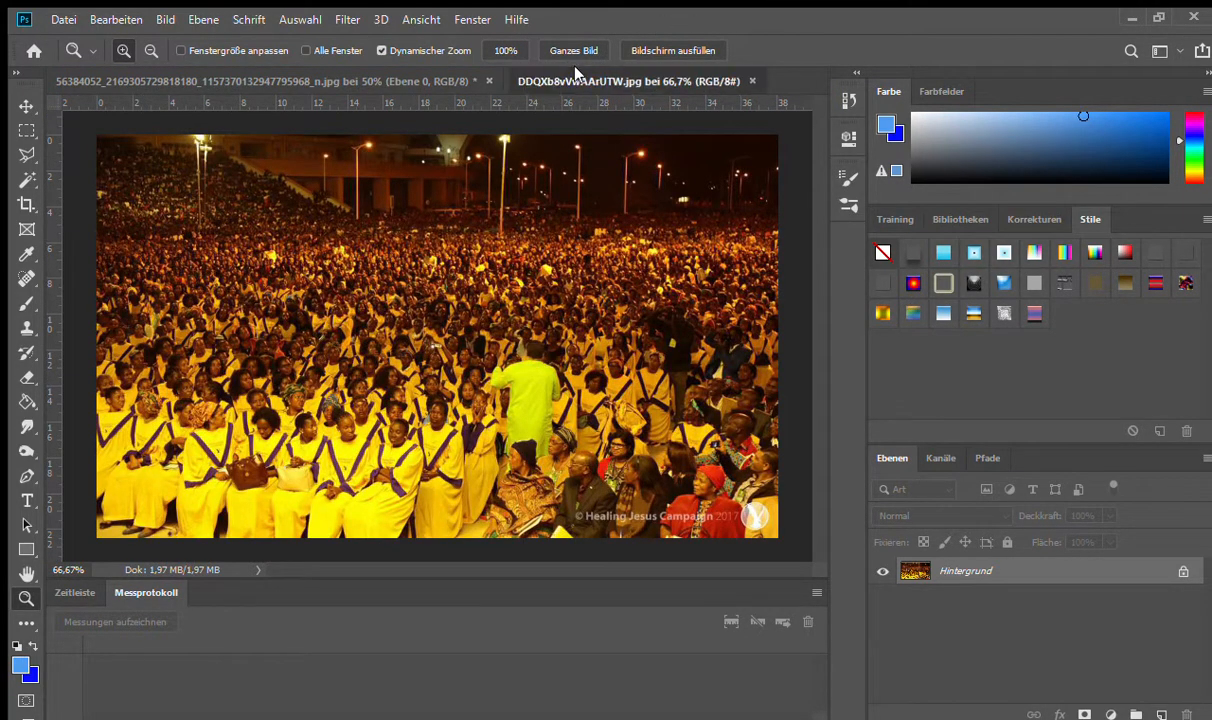
{"action": "left_click_drag", "start_coordinate": [582, 74], "coordinate": [603, 94]}
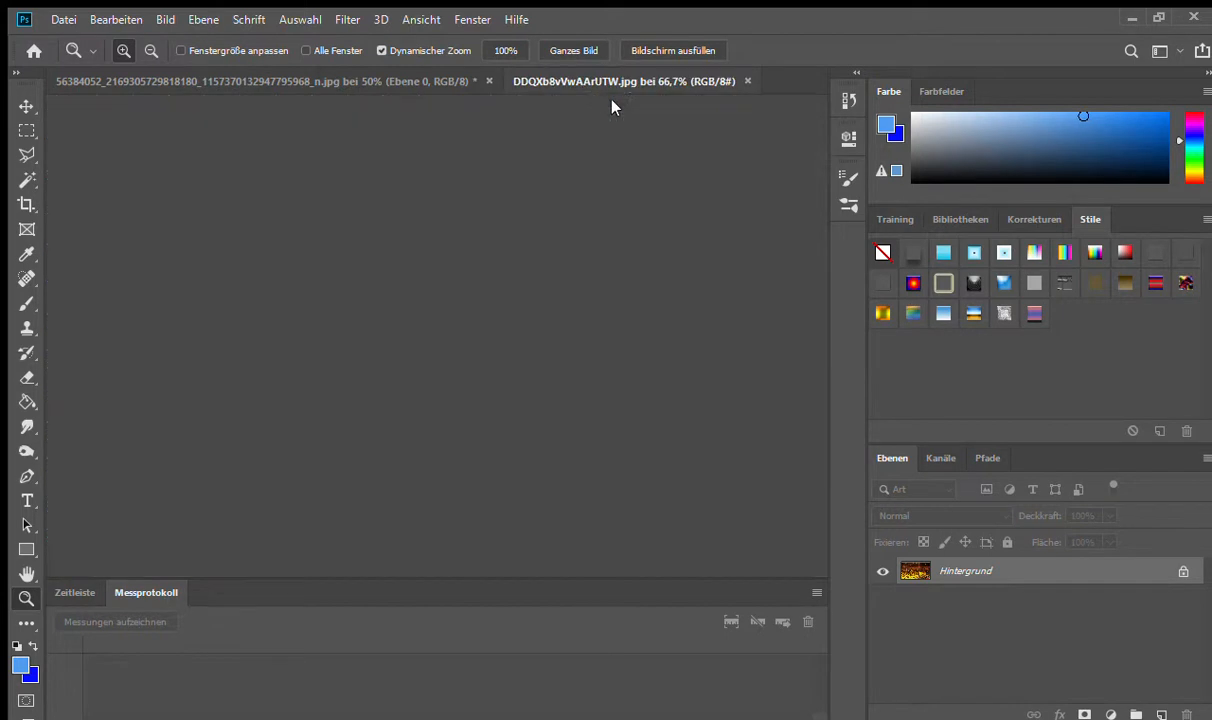
{"action": "left_click_drag", "start_coordinate": [609, 305], "coordinate": [706, 179]}
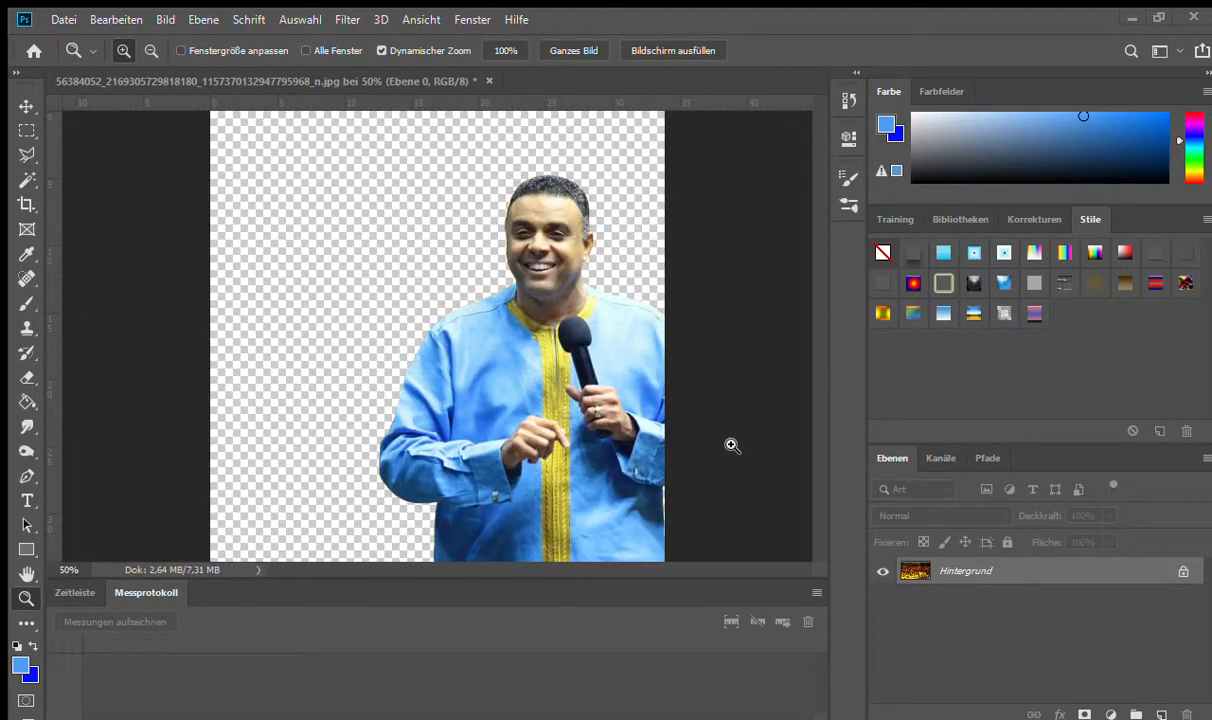
Step: Unlock the crowd photo's Hintergrund layer as a regular layer
{"action": "key", "text": "v"}
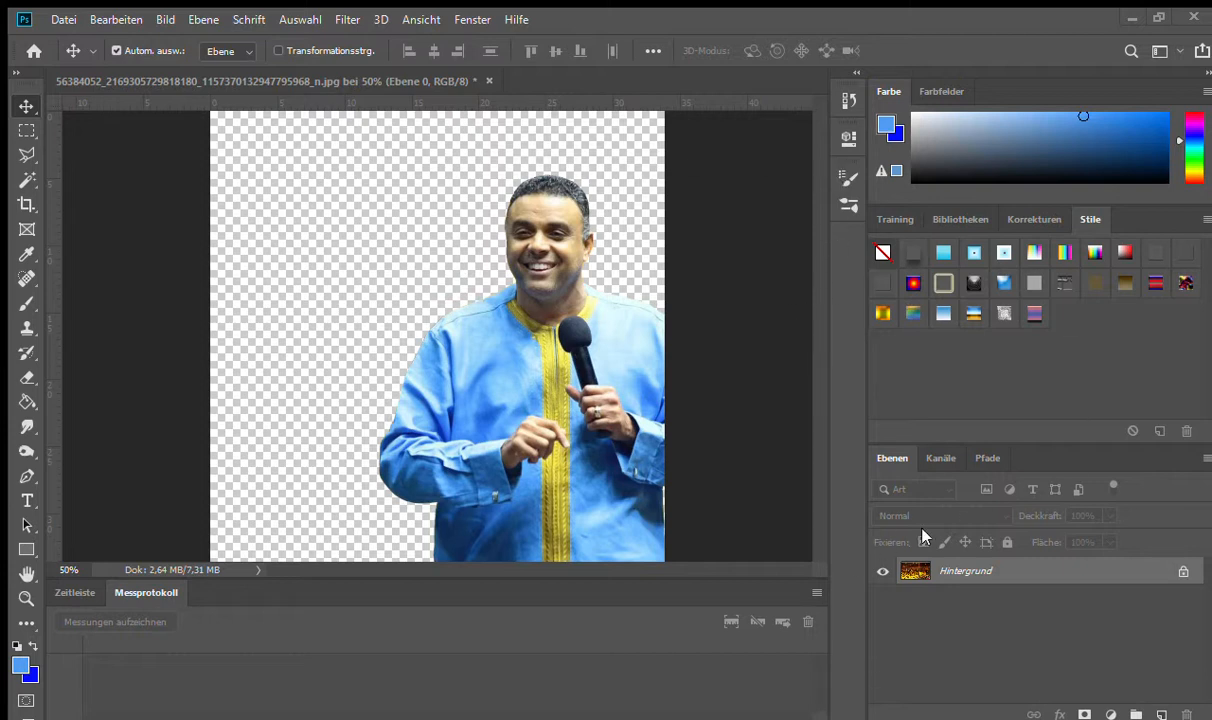
{"action": "left_click", "coordinate": [1183, 571]}
{"action": "key", "text": "h"}
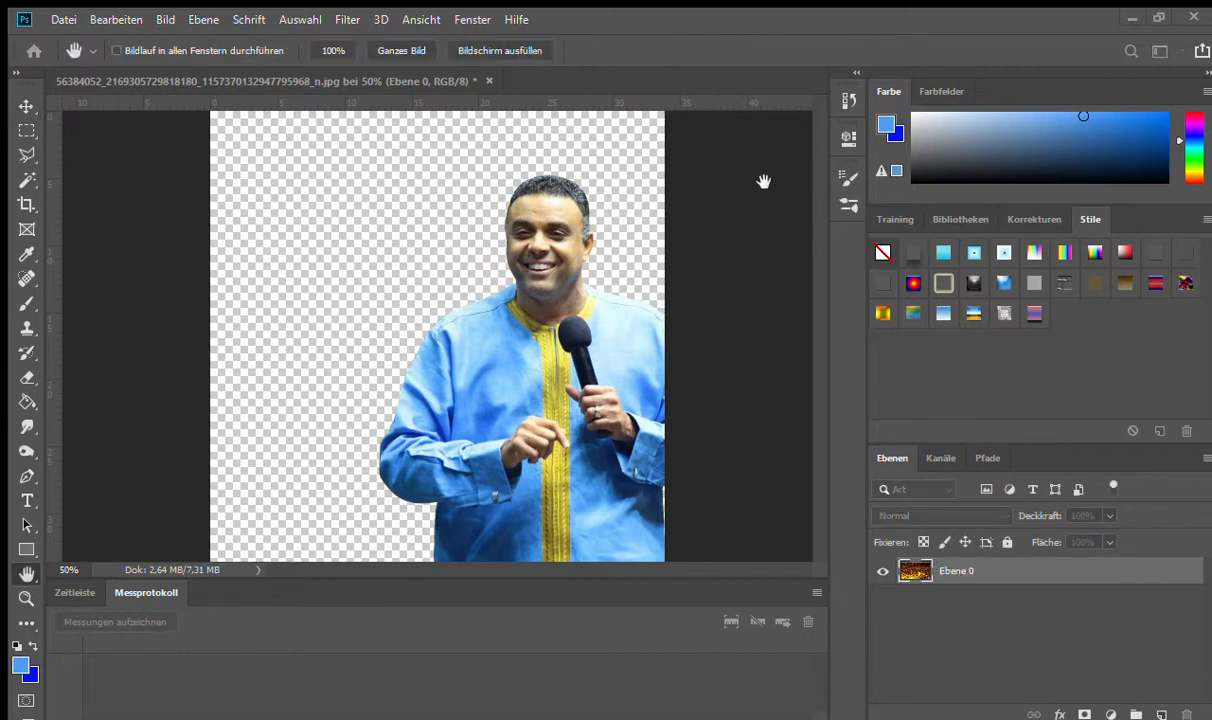
Step: Copy the crowd photo into the flyer document as a layer behind the man, placed at the canvas's upper left
{"action": "key", "text": "v"}
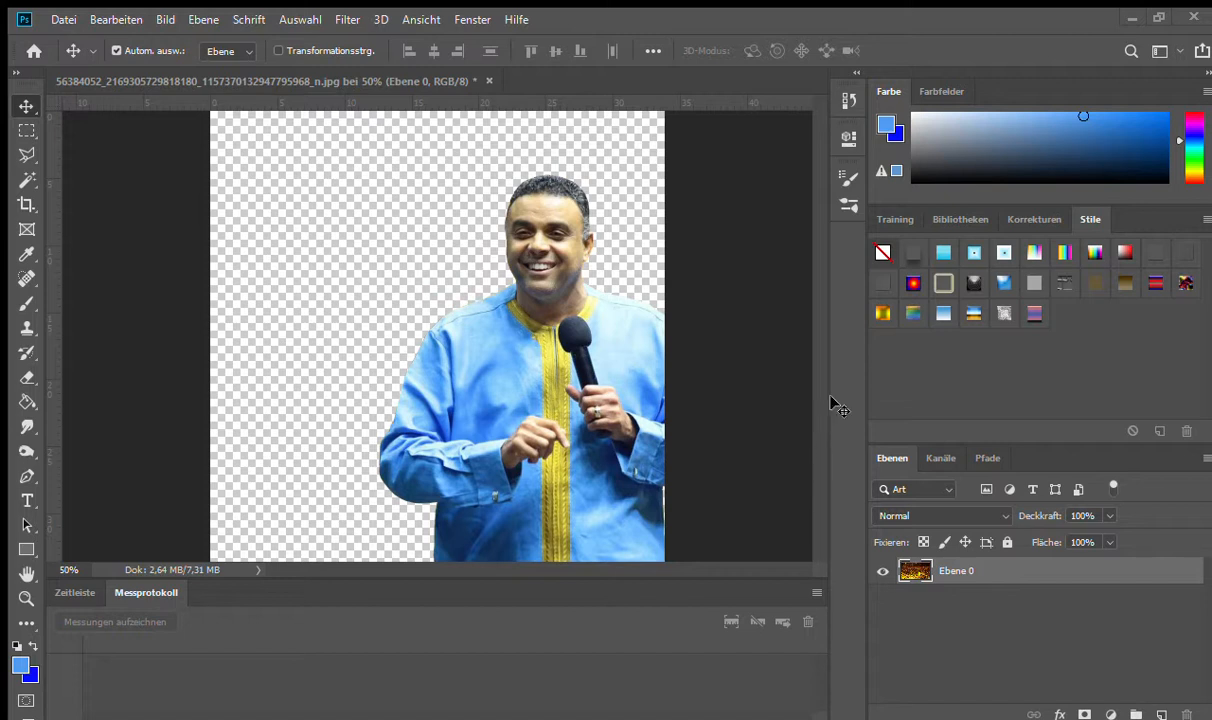
{"action": "left_click_drag", "start_coordinate": [826, 448], "coordinate": [302, 290]}
{"action": "left_click_drag", "start_coordinate": [853, 365], "coordinate": [274, 214]}
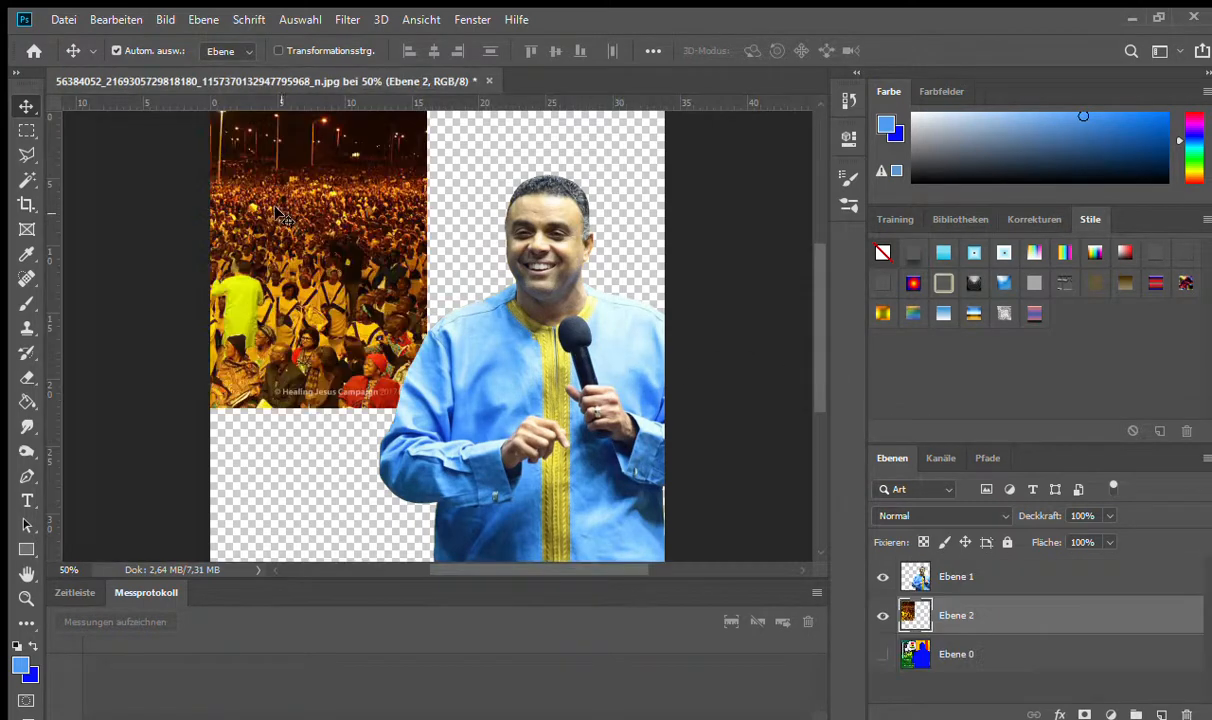